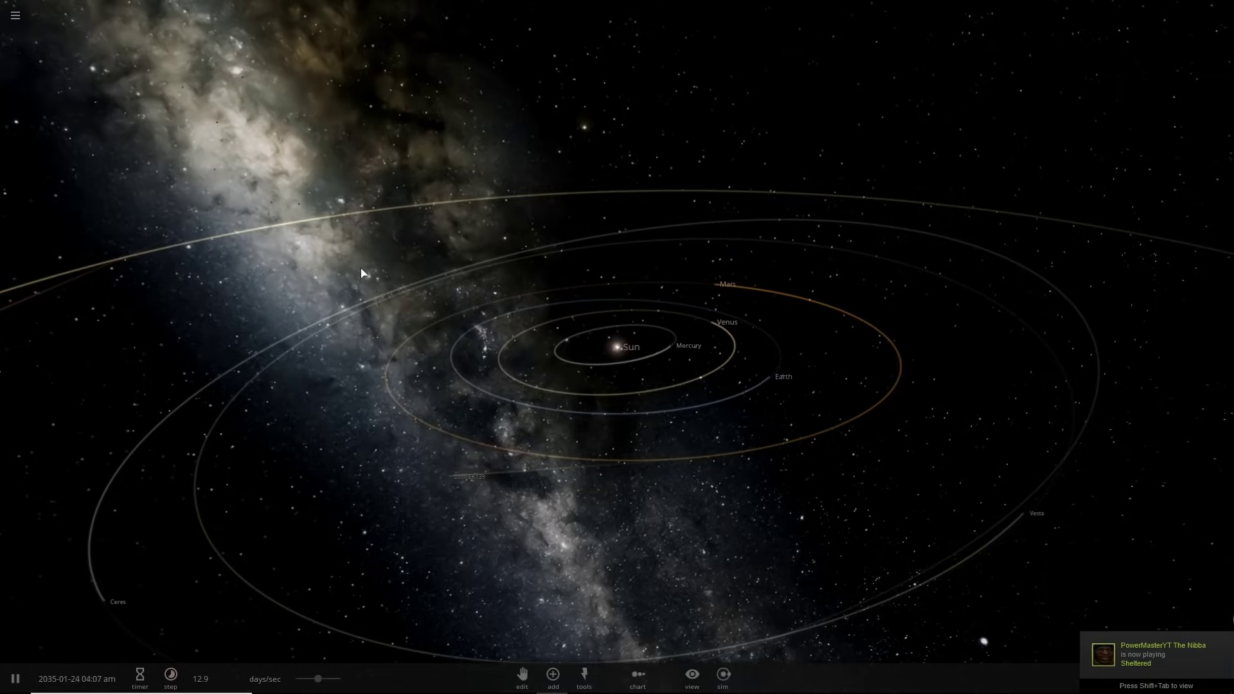
scroll(420, 113, down, 8)
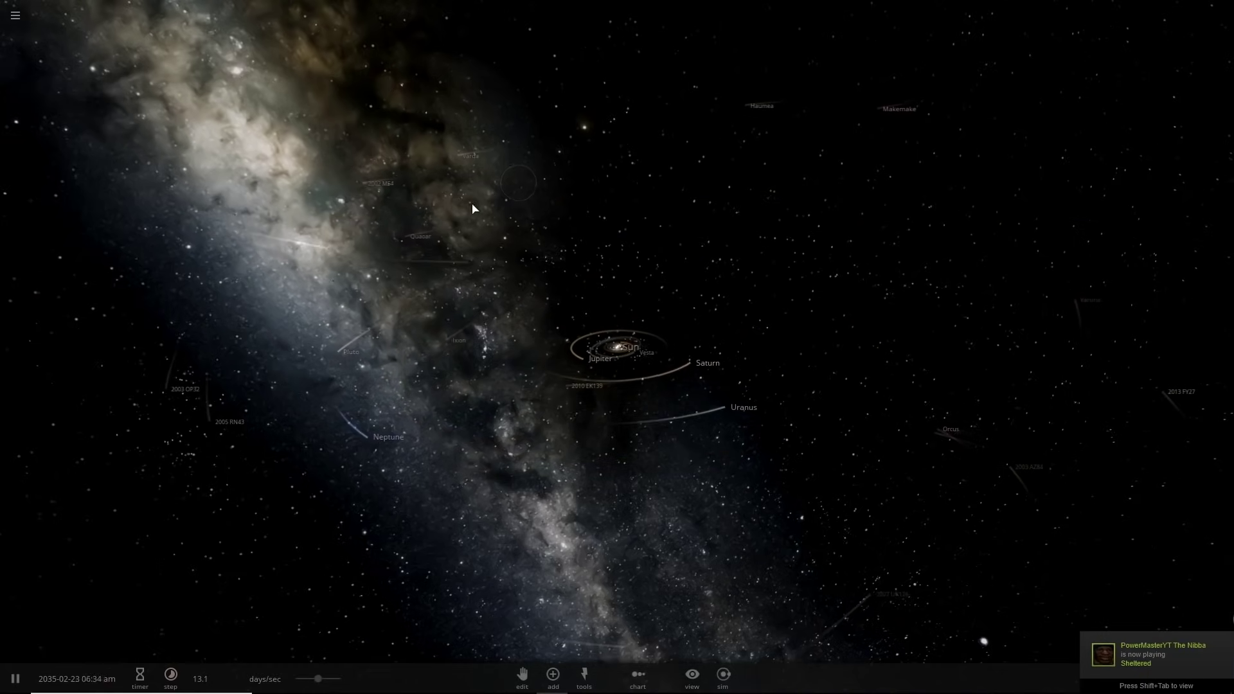
drag(455, 209, 146, 196)
scroll(367, 260, up, 4)
scroll(367, 260, up, 5)
scroll(146, 195, down, 2)
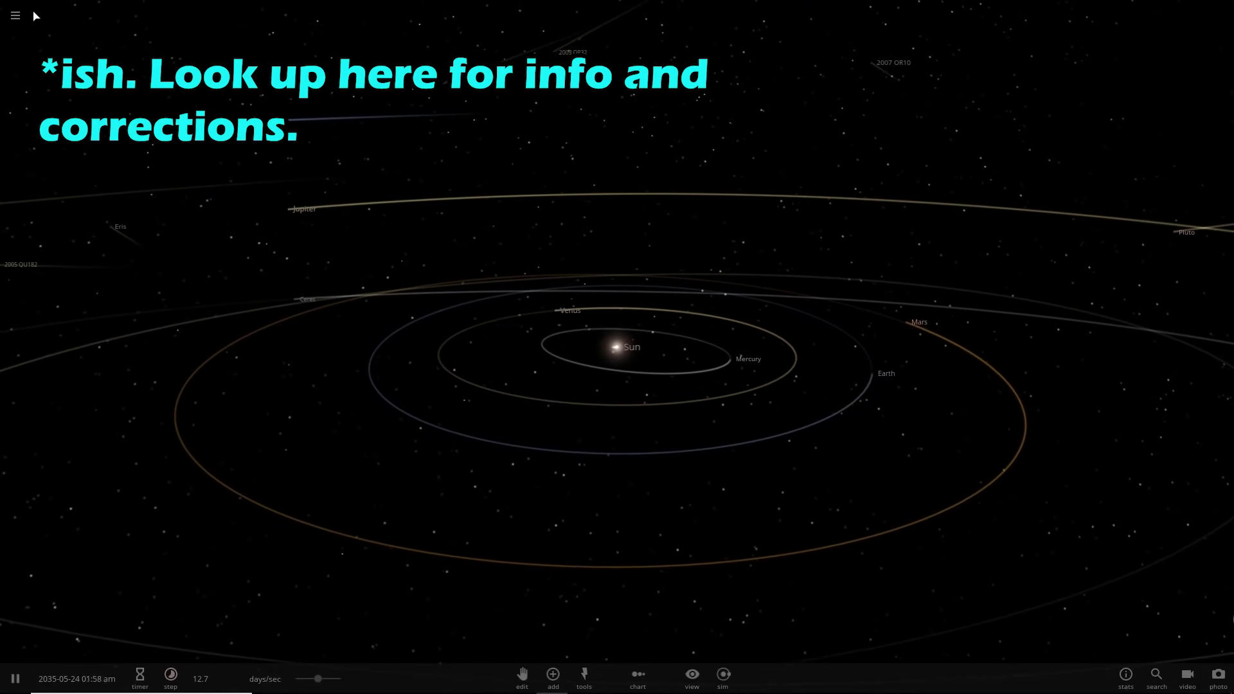
- Start a new empty simulation
click(15, 15)
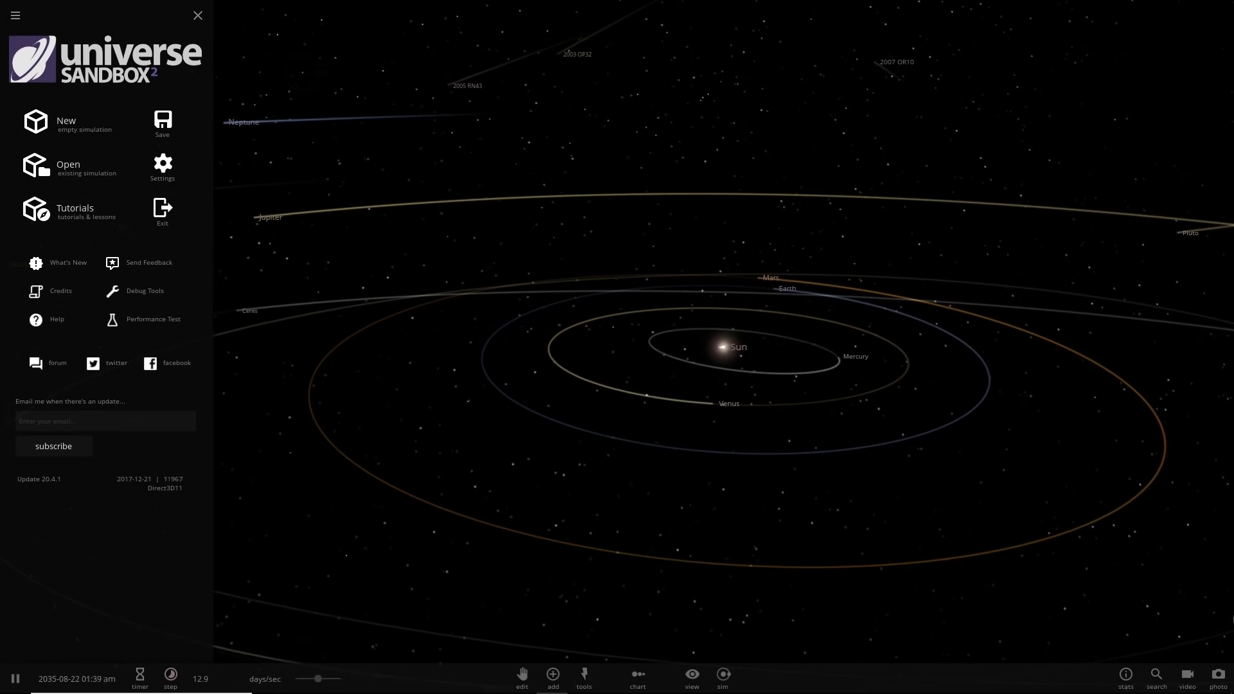
click(78, 123)
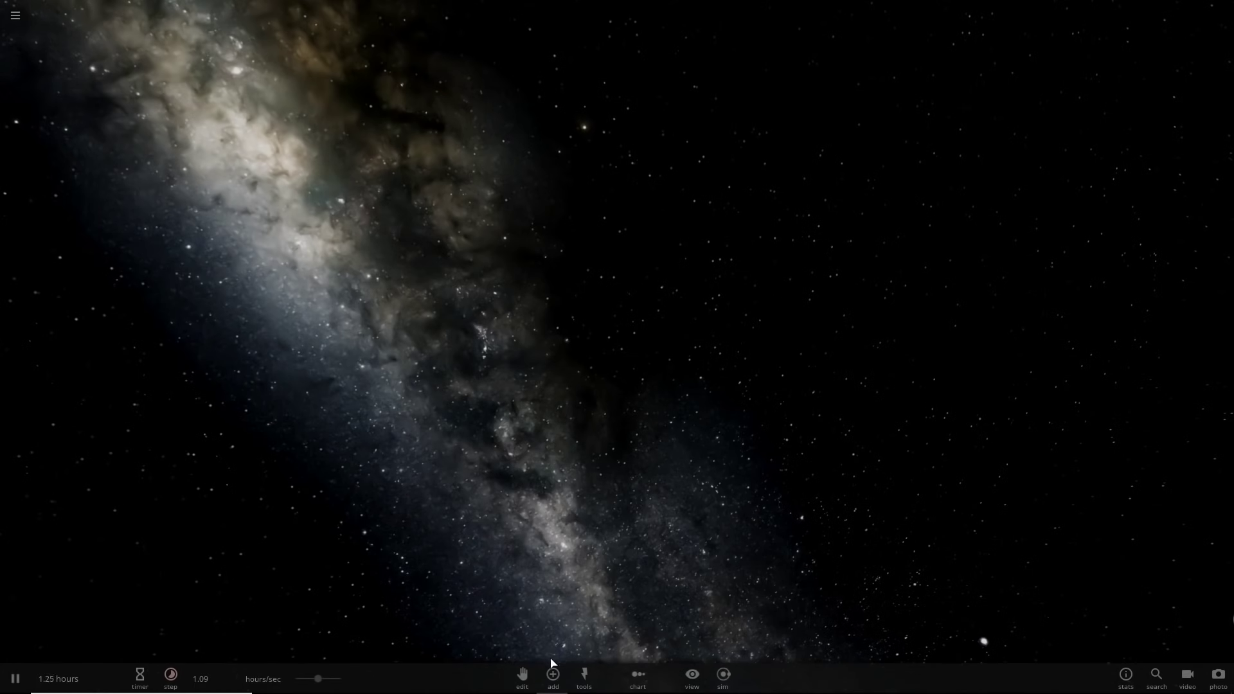
- Add the star PSR 2144−3933 to the empty simulation
click(541, 673)
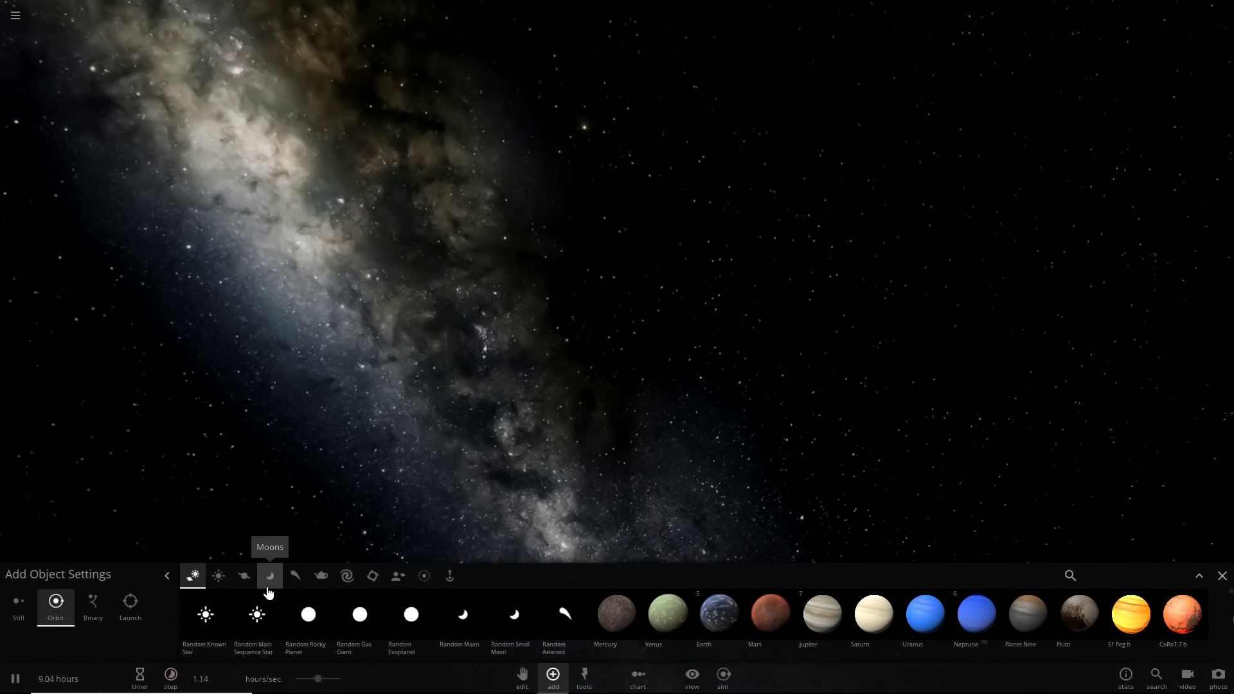
click(229, 571)
scroll(739, 651, down, 5)
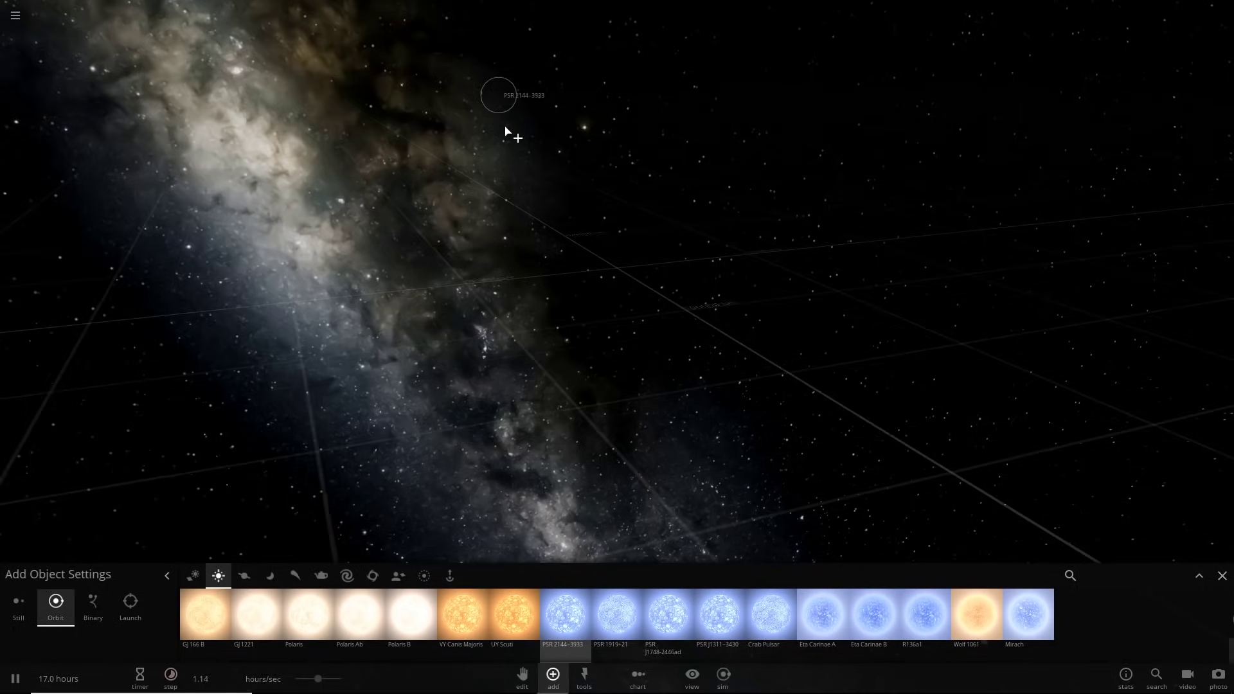
click(562, 618)
scroll(623, 216, up, 5)
right_drag(655, 185, 616, 270)
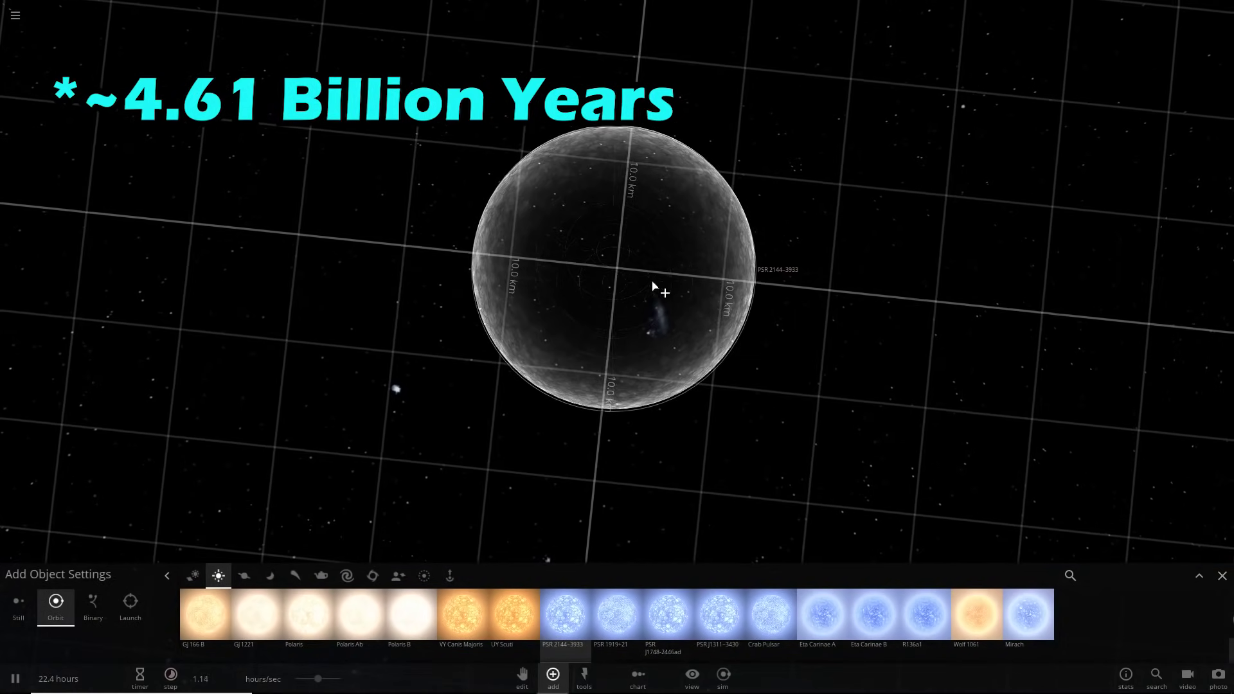
click(619, 228)
key(Escape)
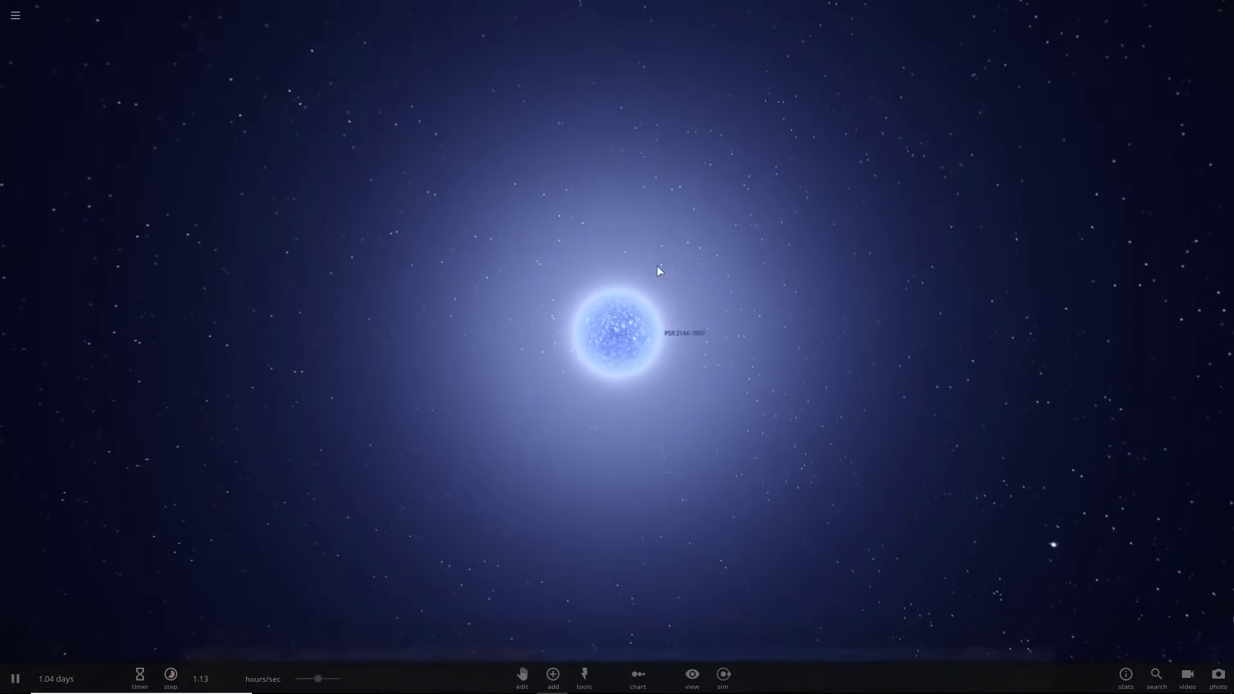
- Open the full properties of PSR 2144−3933 and delete the star
click(610, 360)
click(1167, 361)
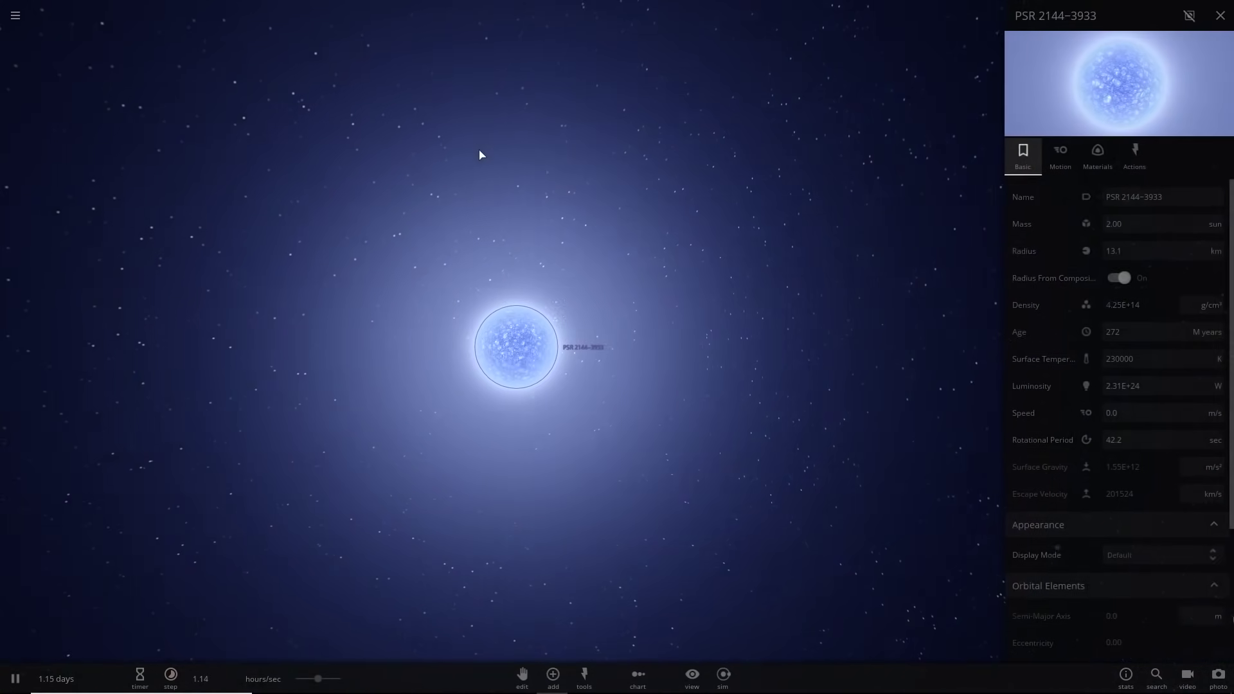
right_drag(485, 165, 494, 356)
key(Delete)
- Add the red supergiant star UY Scuti to the empty simulation
click(553, 674)
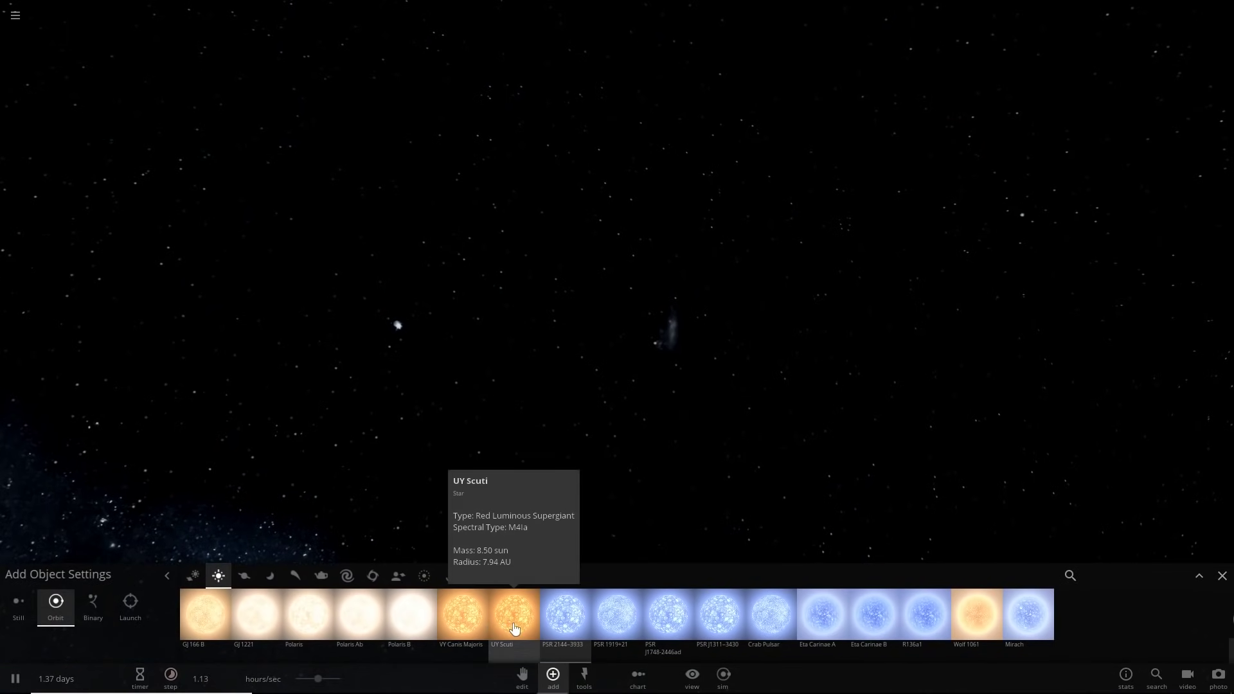
click(514, 628)
click(618, 270)
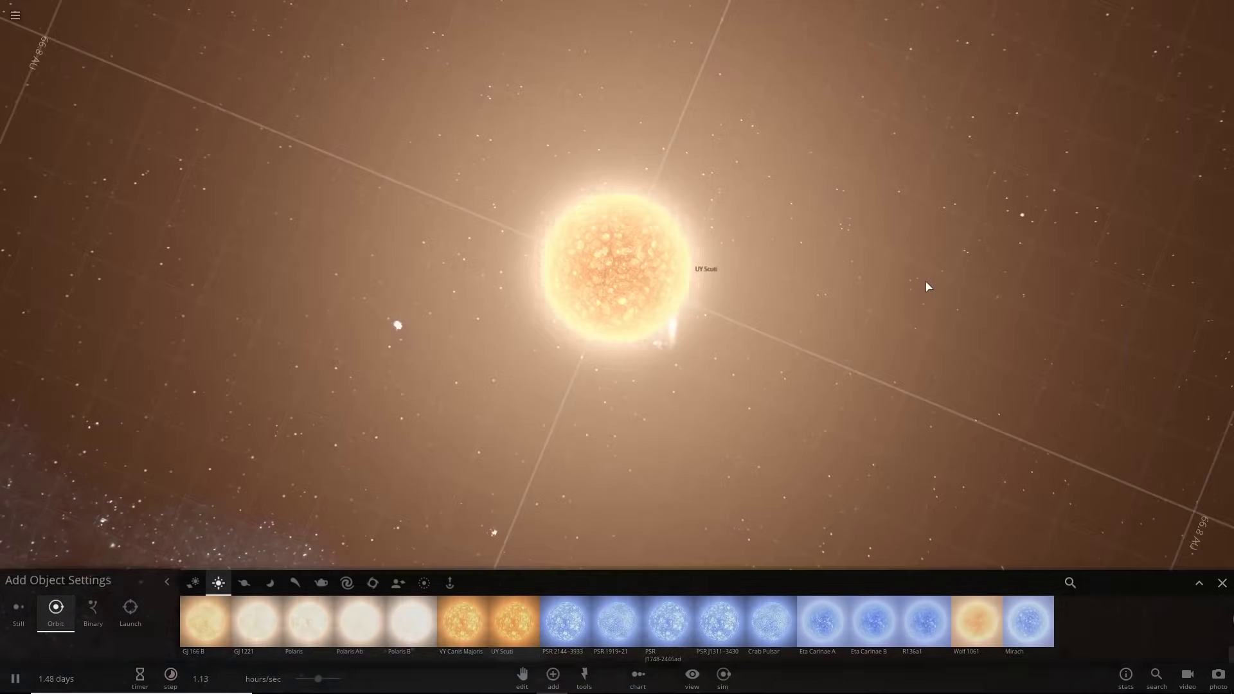
key(Escape)
- Raise UY Scuti's mass to about 22.7 suns in its basic properties
click(641, 369)
drag(642, 369, 608, 237)
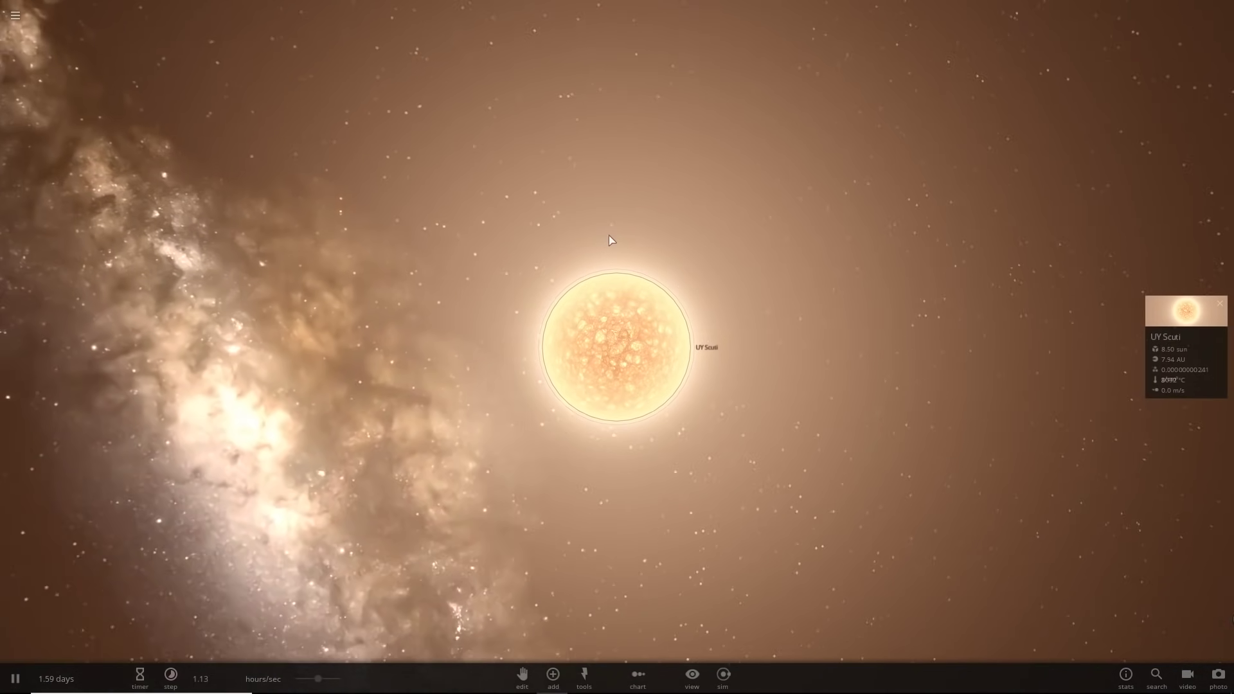
click(1179, 360)
click(1132, 156)
mouse_move(545, 680)
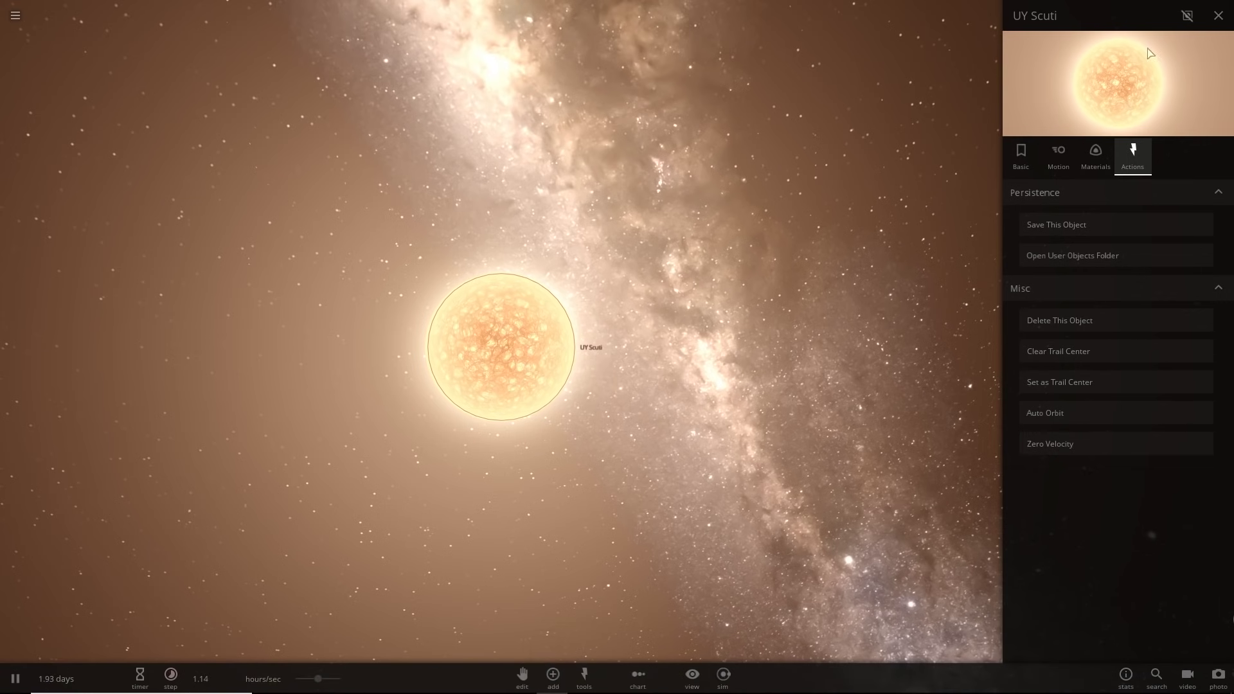
click(1020, 156)
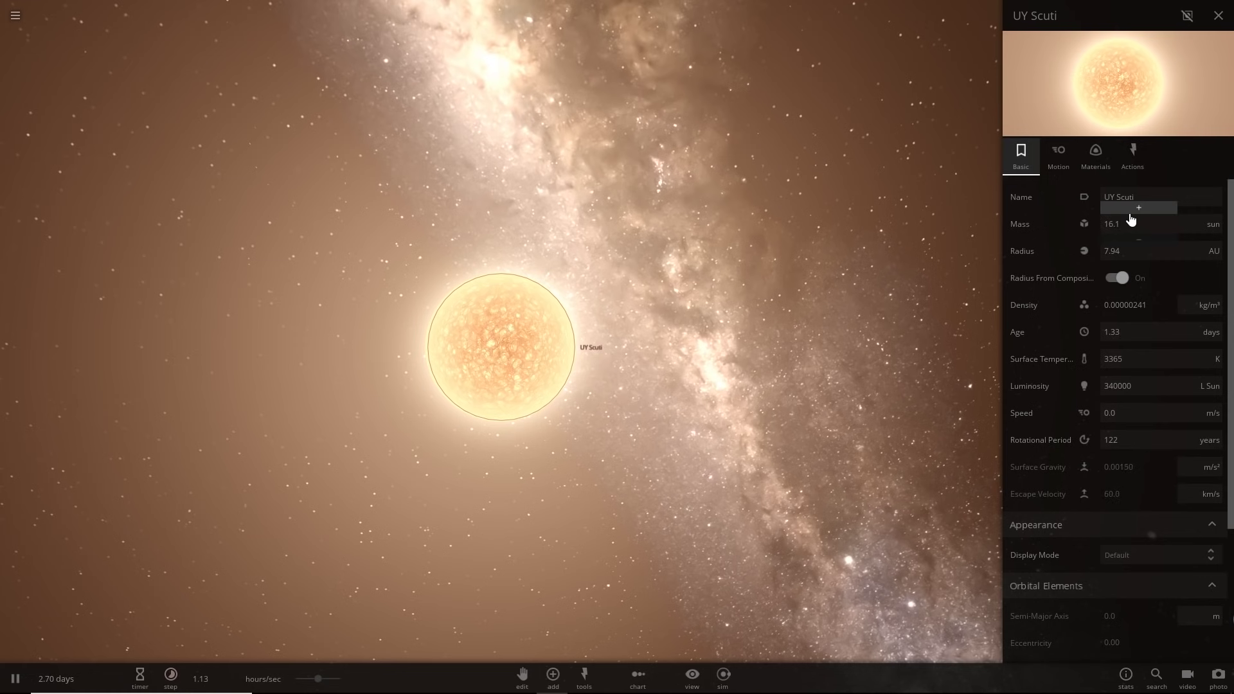
click(1131, 219)
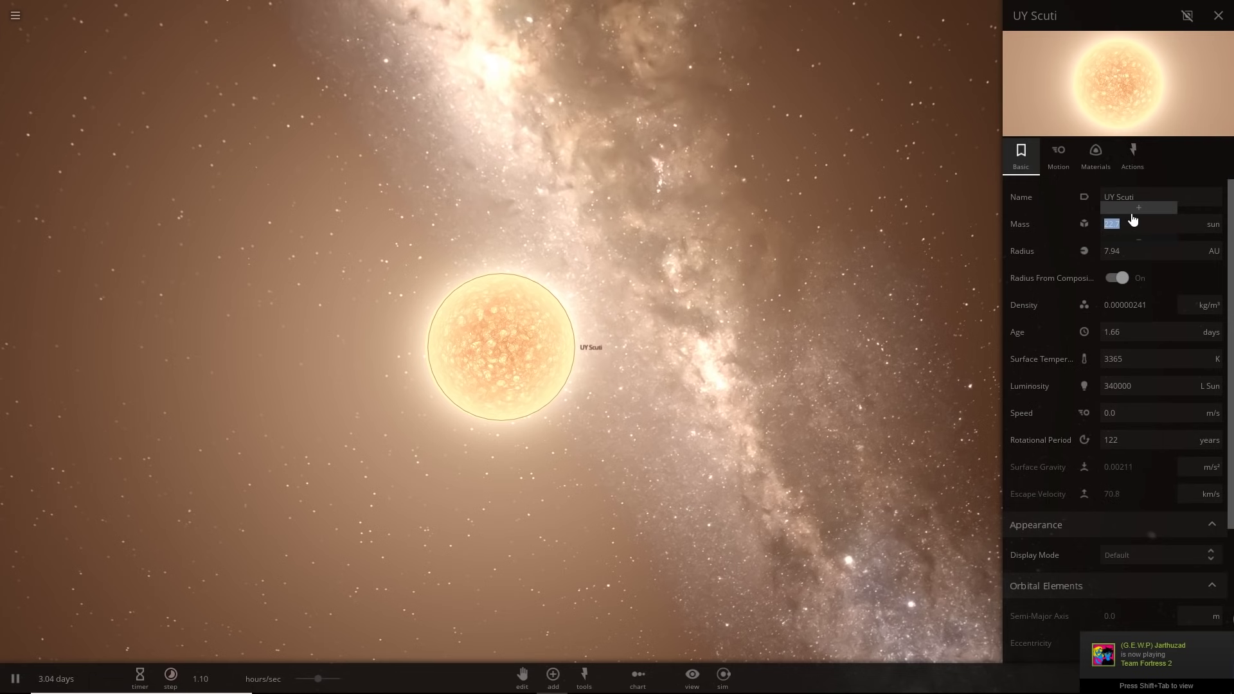
click(528, 577)
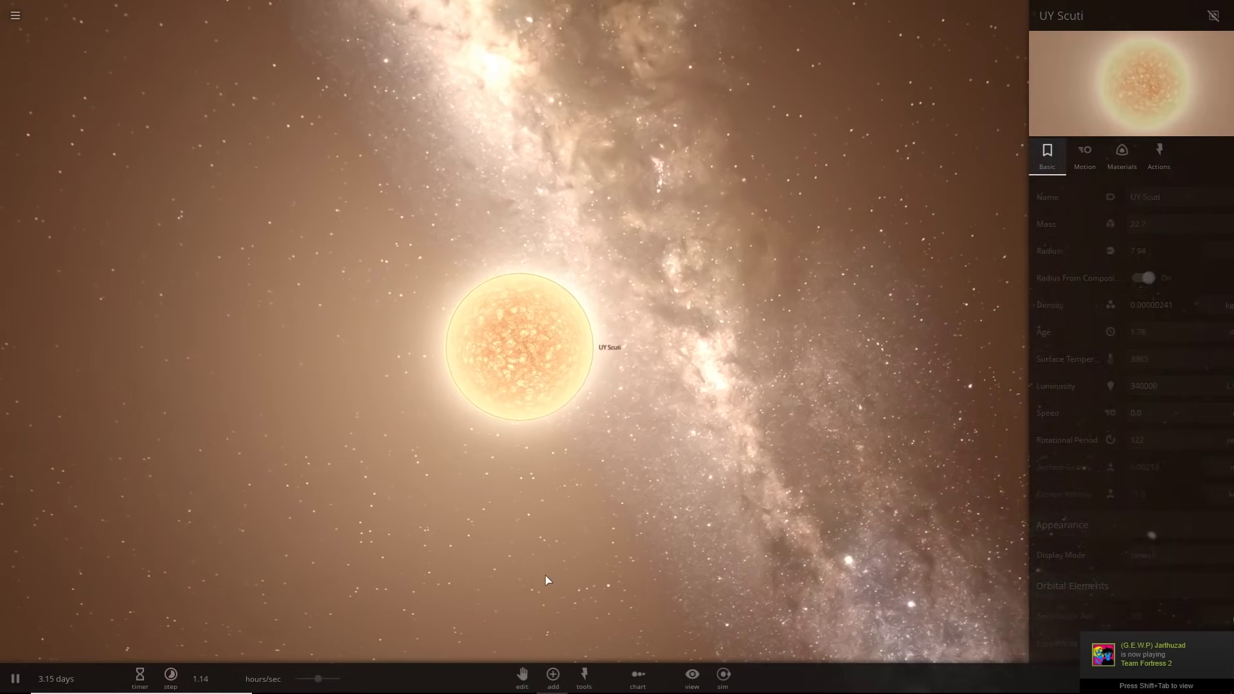
- Blow up UY Scuti with the Explode tool, keeping Auto Energy on
click(553, 676)
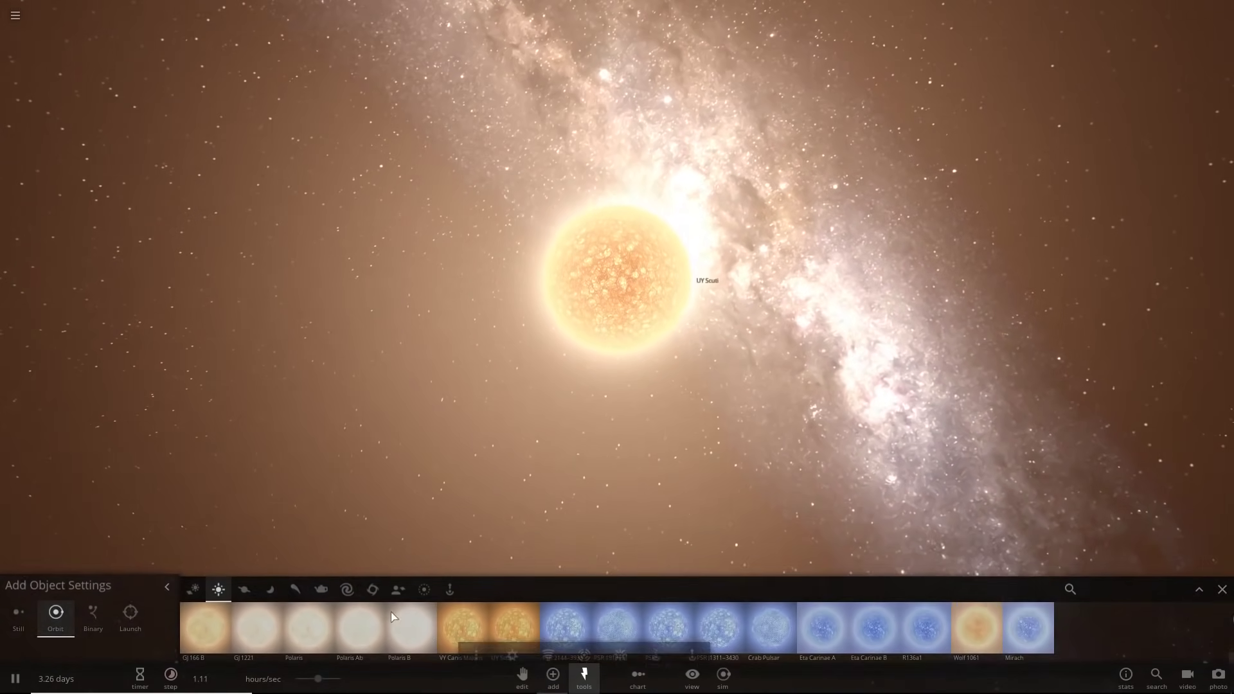
click(584, 676)
click(512, 642)
click(672, 298)
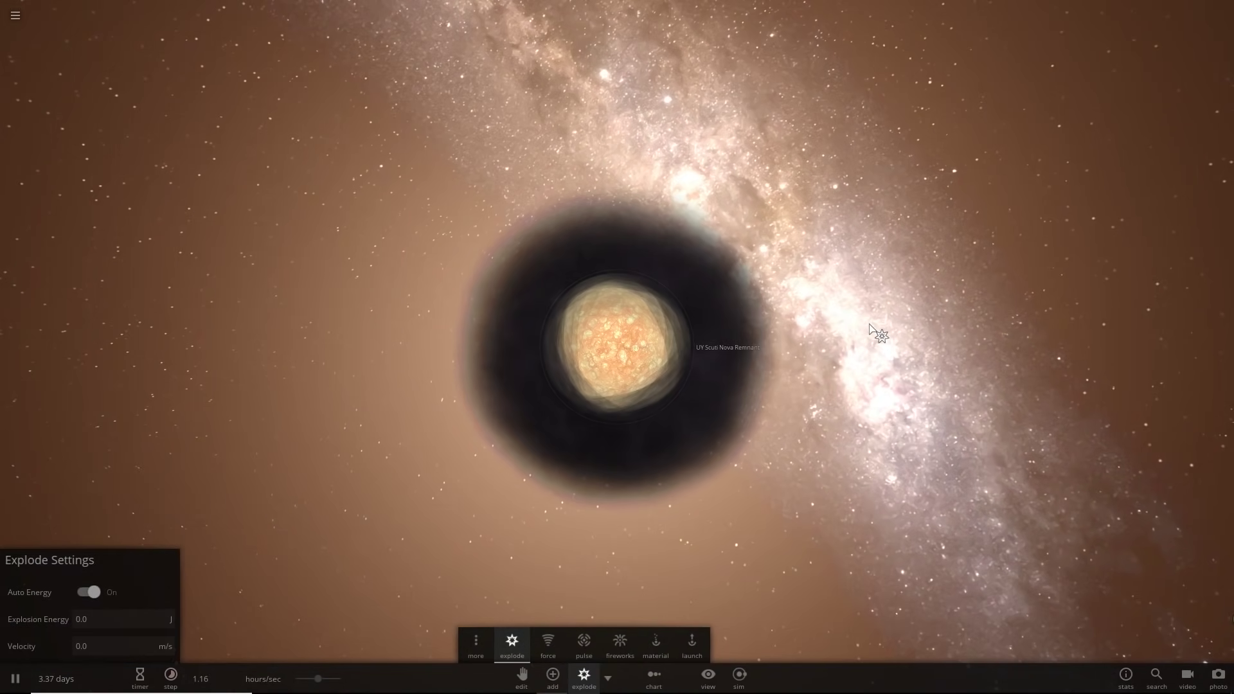
scroll(869, 324, down, 3)
scroll(869, 325, up, 2)
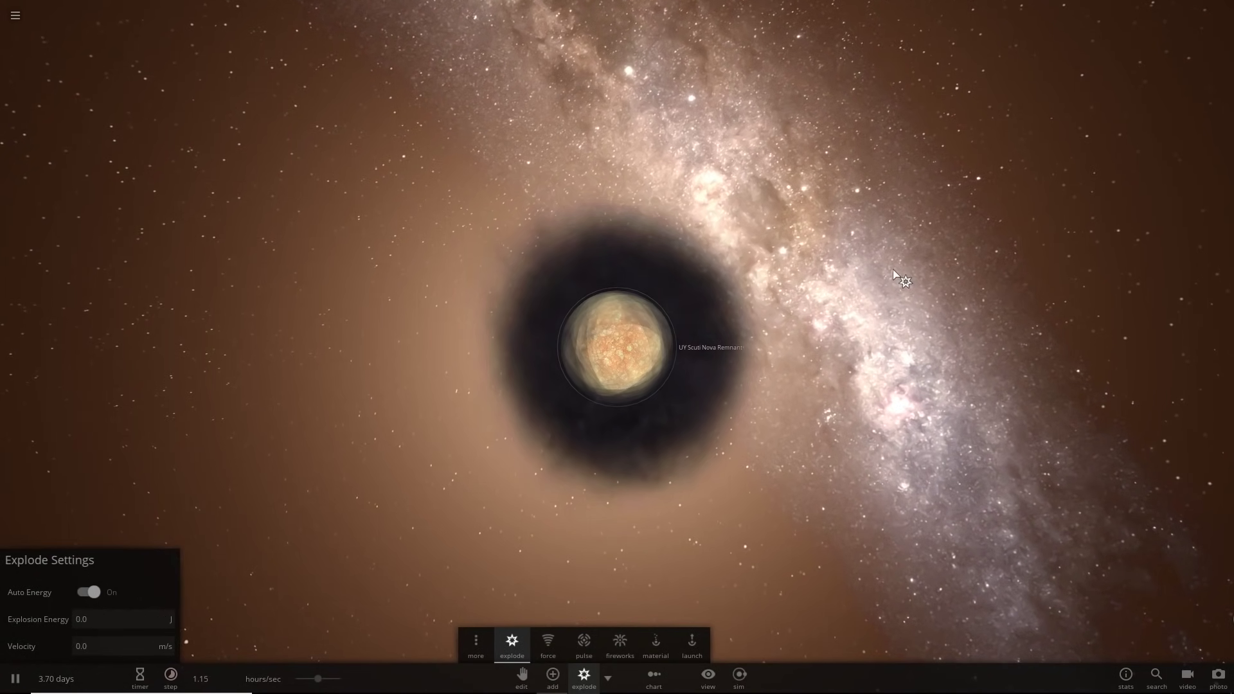
key(Escape)
key(Escape)
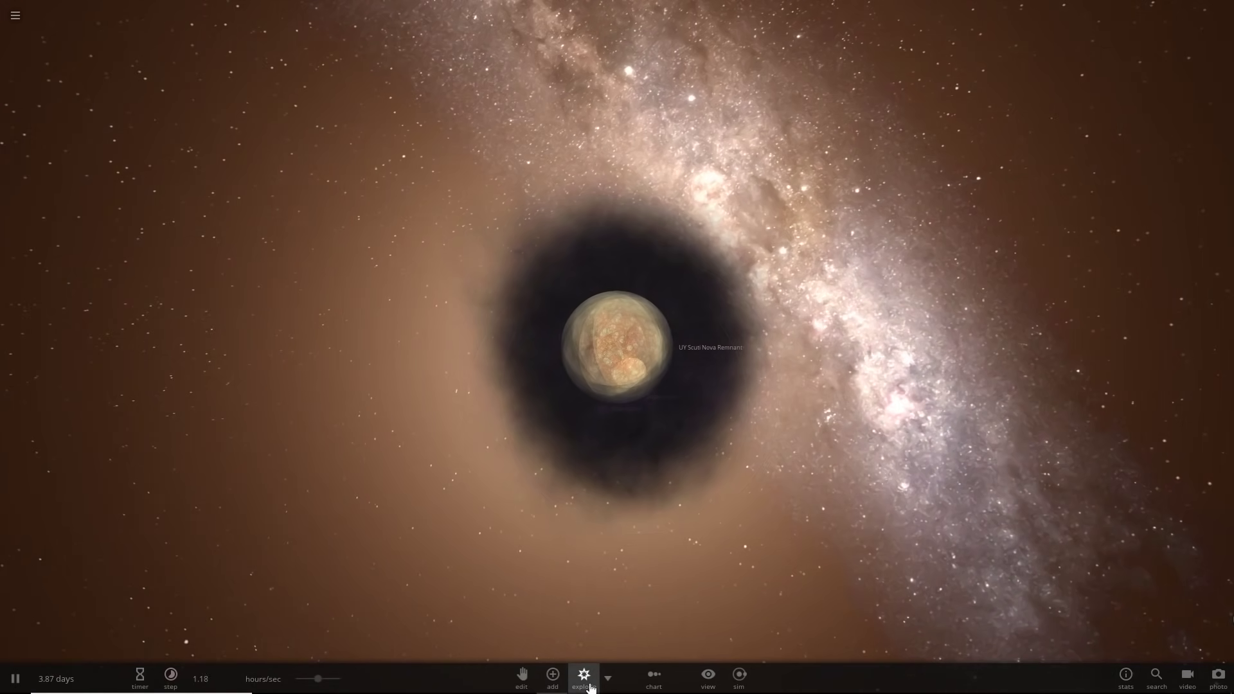
- Speed up the simulation of the explosion to about 11.8 hours per second
click(589, 685)
drag(491, 193, 550, 201)
scroll(441, 209, up, 8)
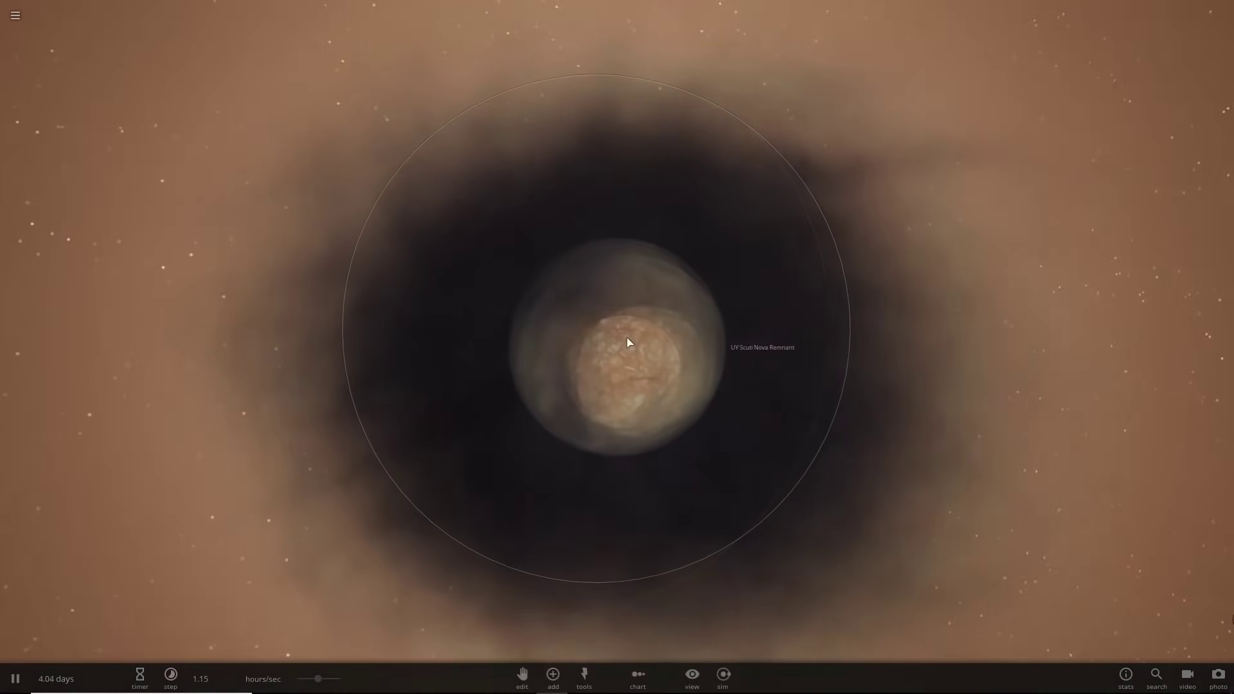
scroll(653, 347, down, 10)
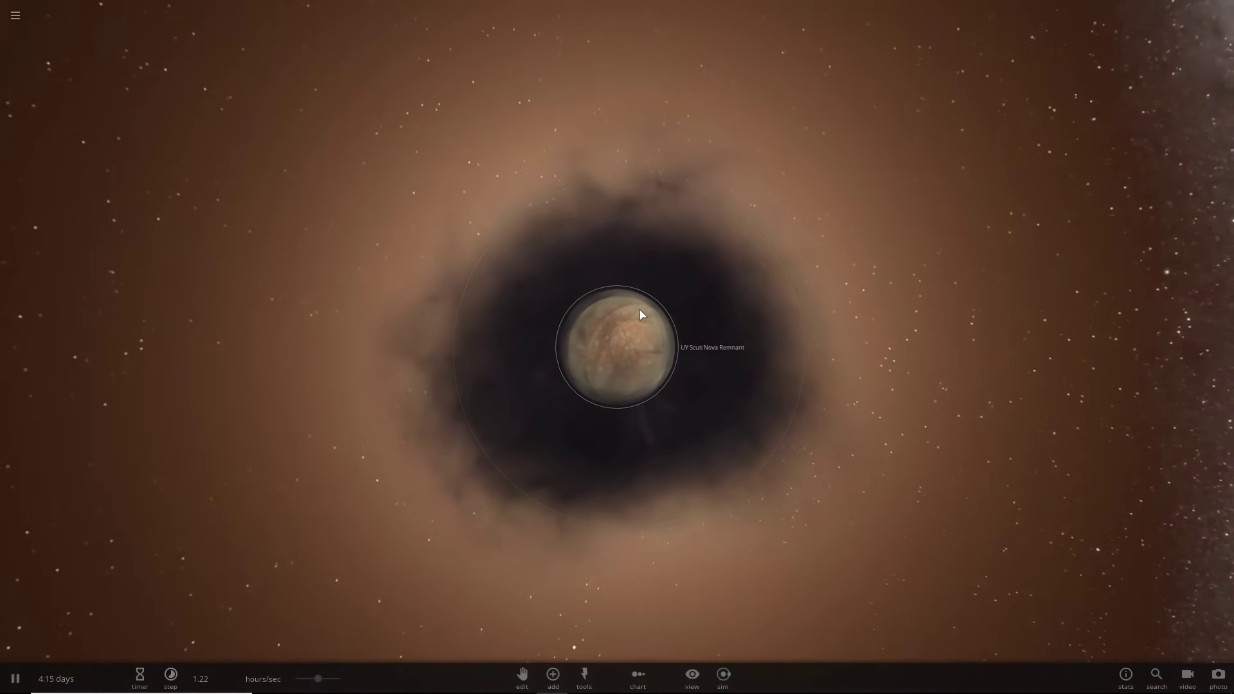
key(period)
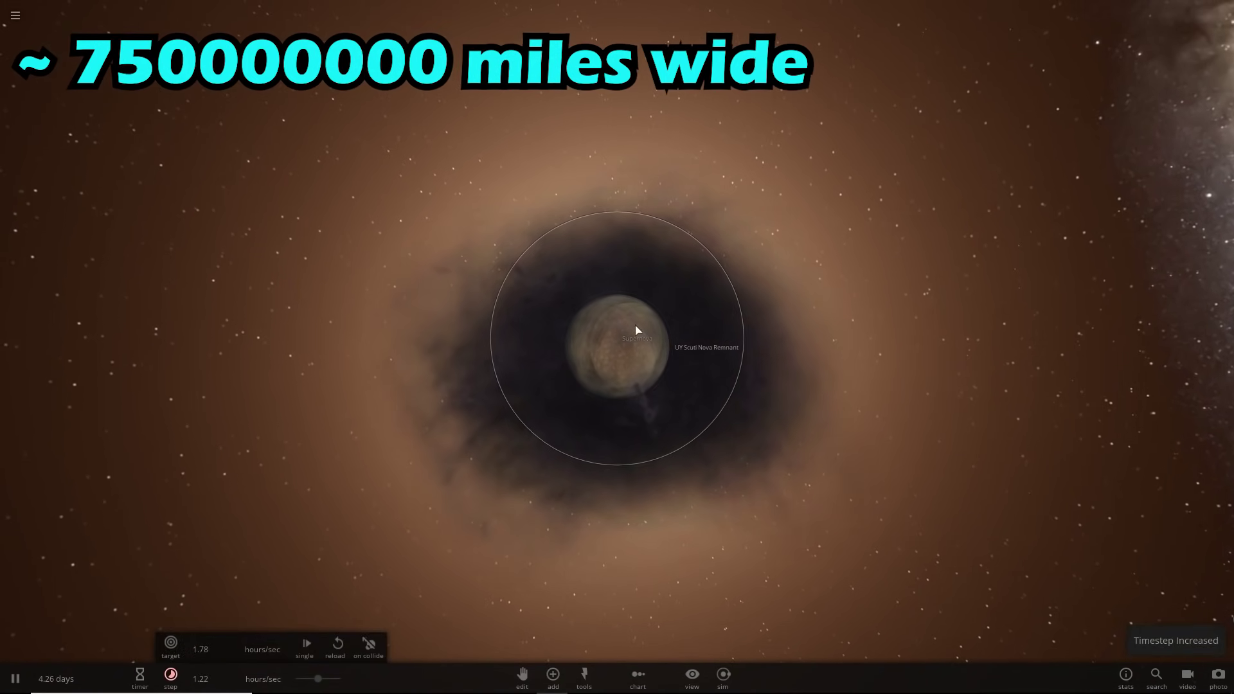
key(period)
key(period)
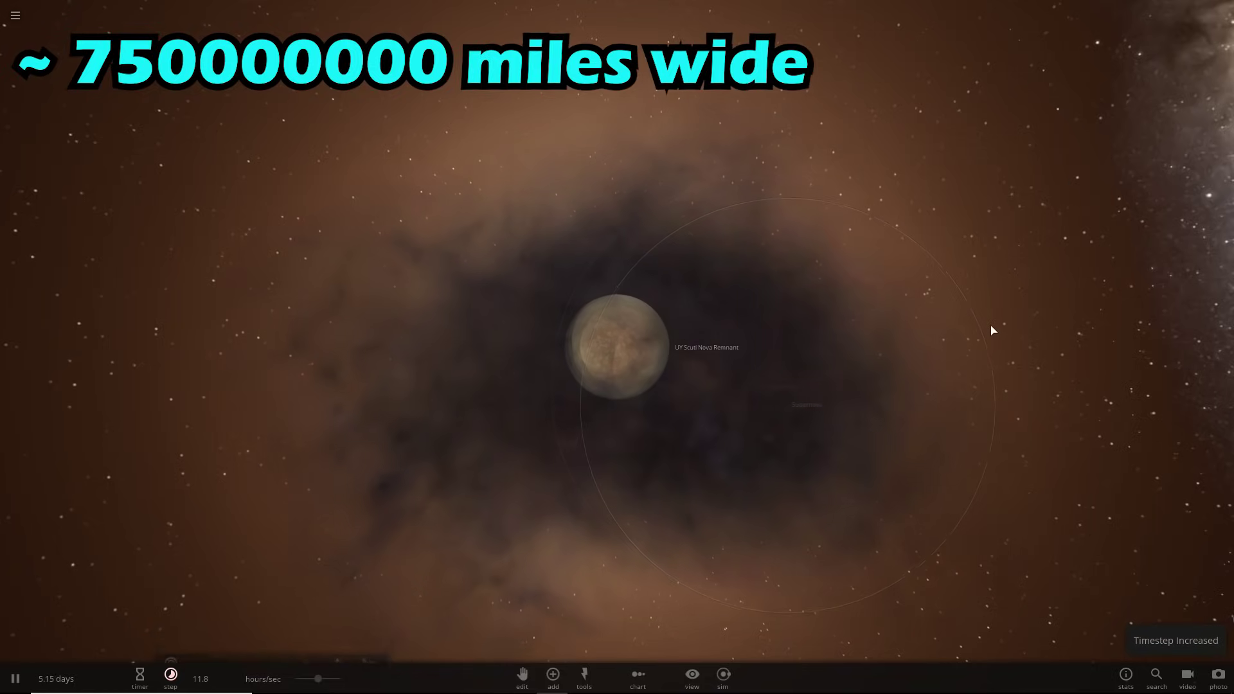
- Examine the expanding gas clouds around the UY Scuti nova remnant from several distances and angles
drag(984, 333, 698, 237)
scroll(698, 238, down, 5)
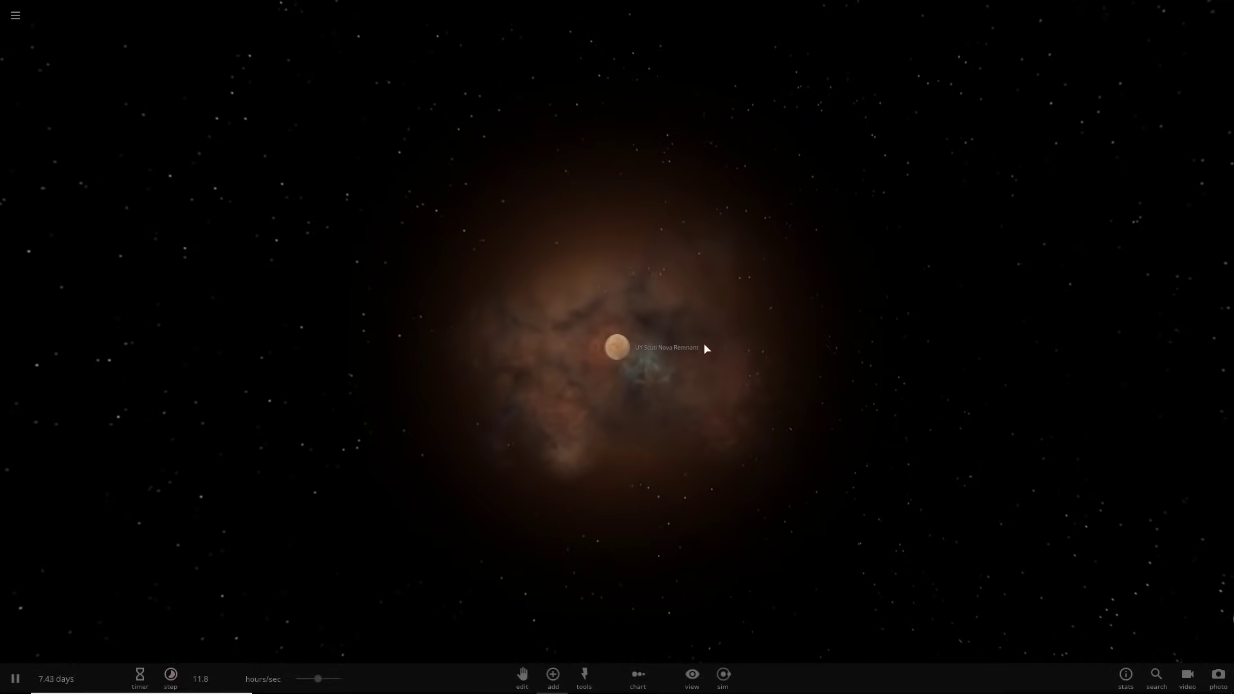
scroll(622, 331, up, 4)
key(space)
key(space)
drag(1163, 238, 565, 242)
drag(299, 309, 388, 320)
drag(855, 27, 697, 132)
- Increase the simulation speed to about 2.5 days per second
key(])
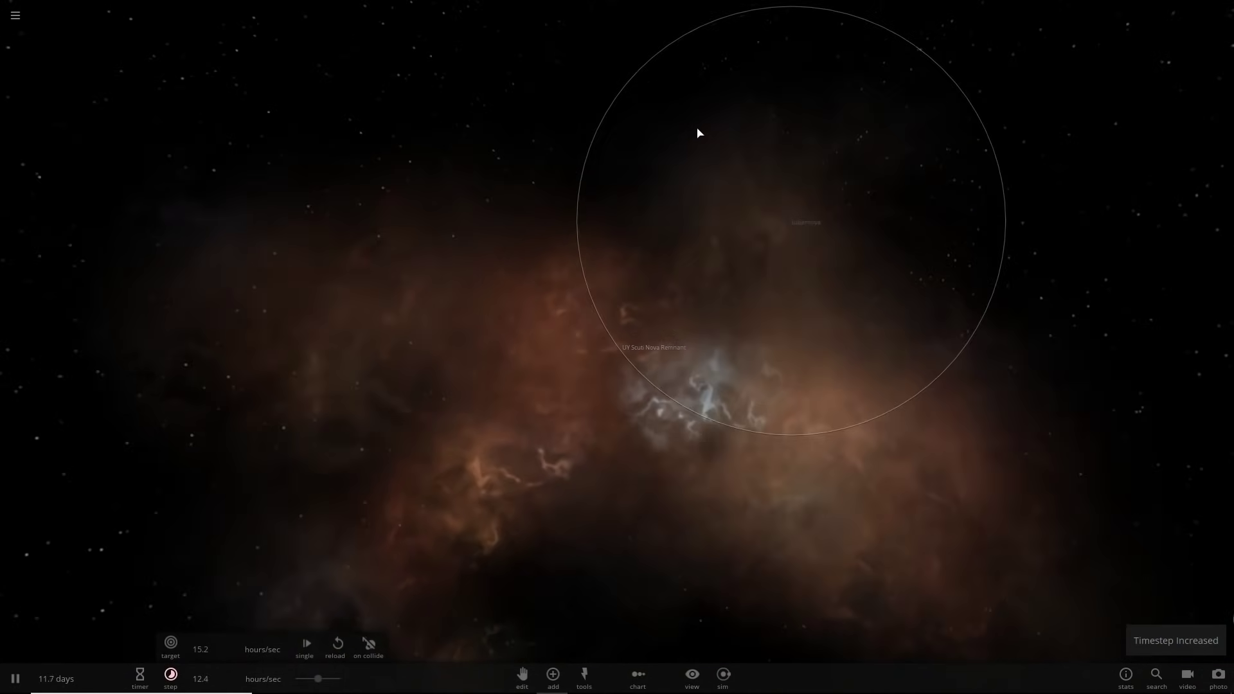
mouse_move(677, 268)
mouse_down()
mouse_move(474, 267)
mouse_move(507, 284)
mouse_move(507, 334)
mouse_move(344, 287)
mouse_move(317, 209)
mouse_move(457, 264)
mouse_move(638, 245)
mouse_move(683, 264)
mouse_up()
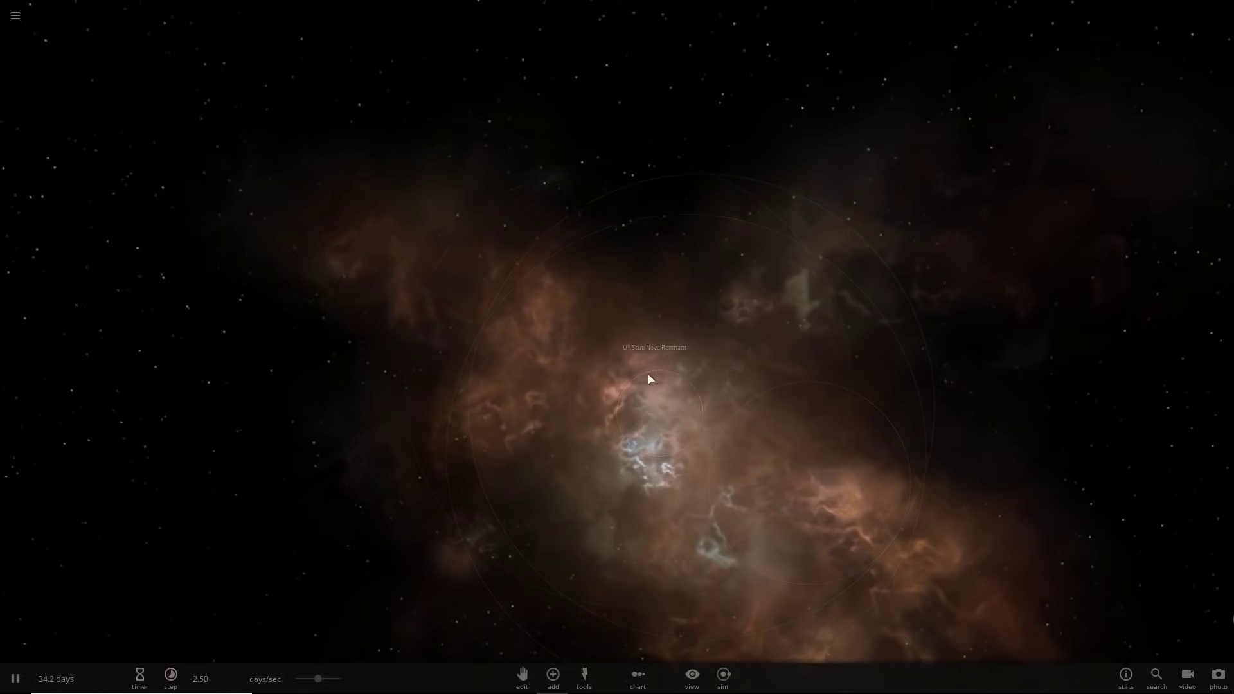
drag(650, 366, 176, 353)
- Speed the simulation up past 10 days per second, and slow it back down to about 3.5 days per second
key(period)
key(period)
key(period)
key(period)
key(comma)
key(comma)
key(comma)
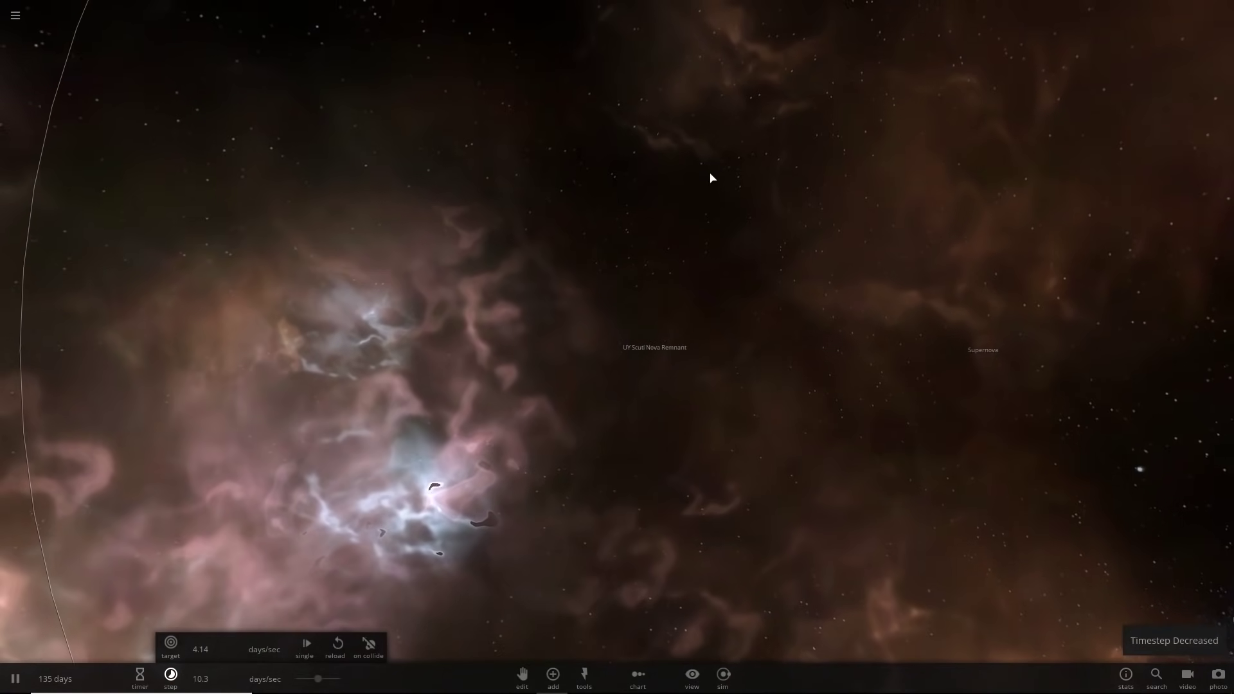
- Inspect the supernova clouds and raise the simulation speed to about 1.22 years per second
drag(705, 201, 581, 267)
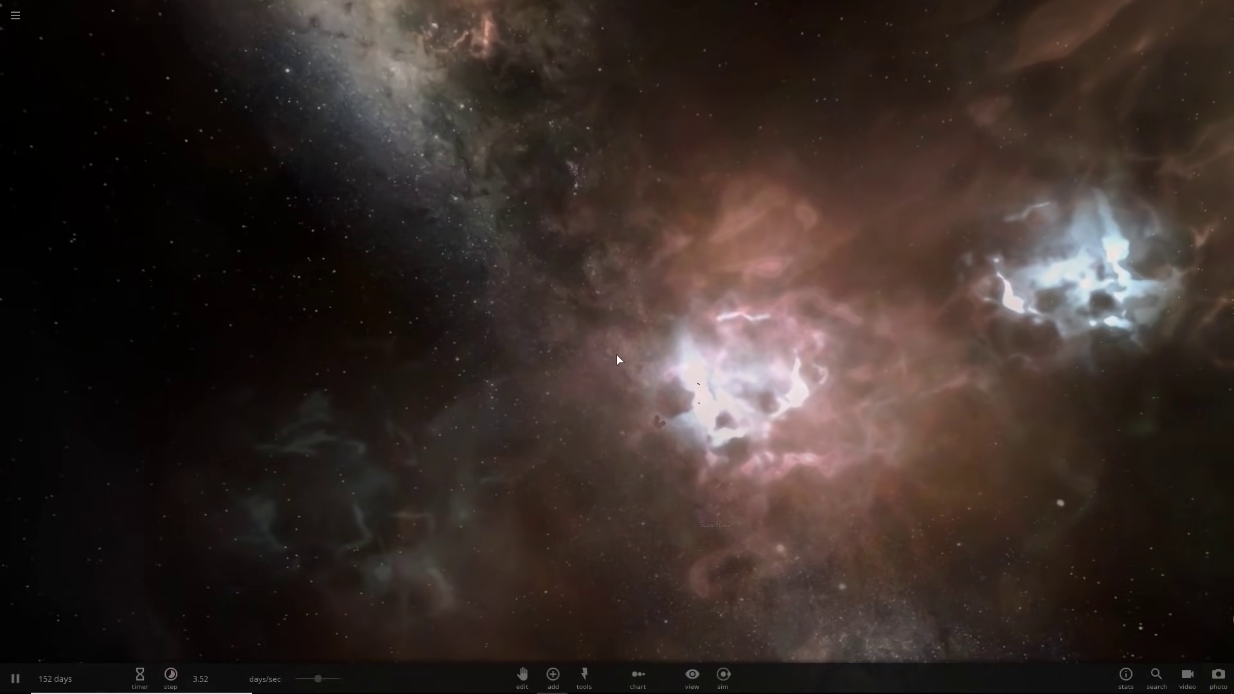
drag(676, 461, 713, 471)
scroll(662, 392, down, 5)
drag(509, 322, 710, 279)
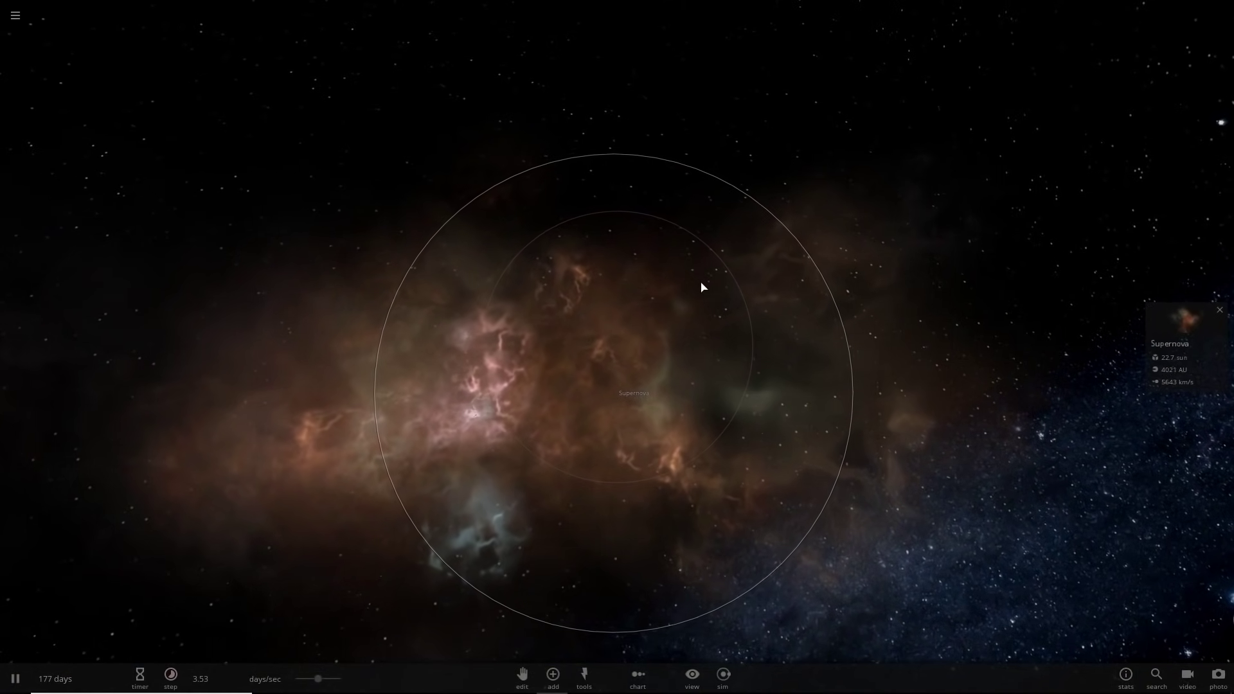
key(period)
key(period)
drag(636, 292, 577, 393)
key(period)
scroll(577, 392, down, 4)
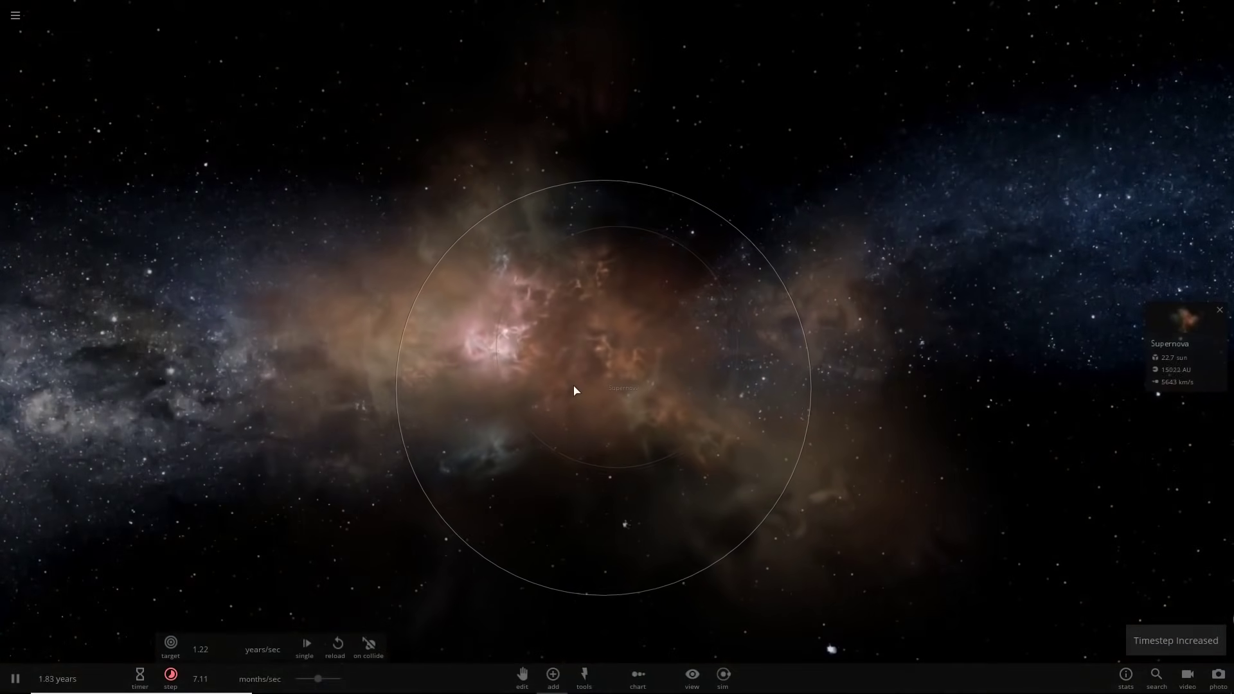
- Accelerate the supernova's expansion further, ending with a simulation speed of about 29,000 years per second
scroll(631, 444, down, 2)
key(period)
scroll(631, 444, down, 2)
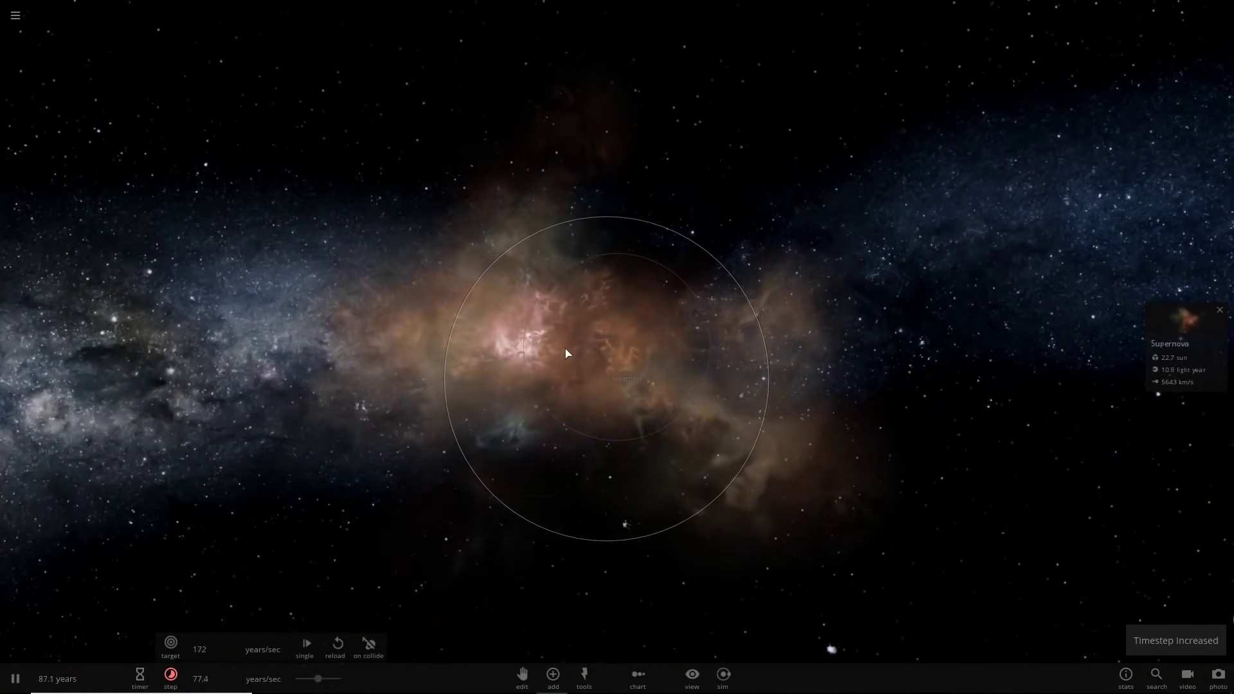
key(period)
scroll(636, 377, down, 5)
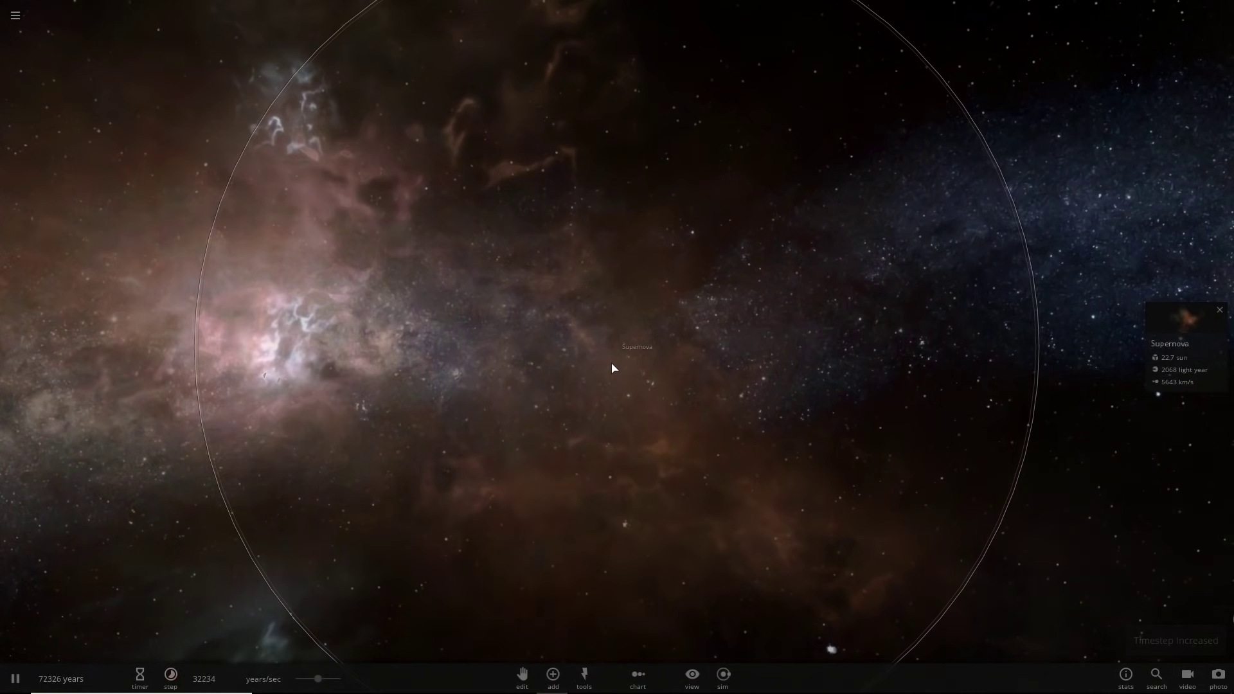
key(comma)
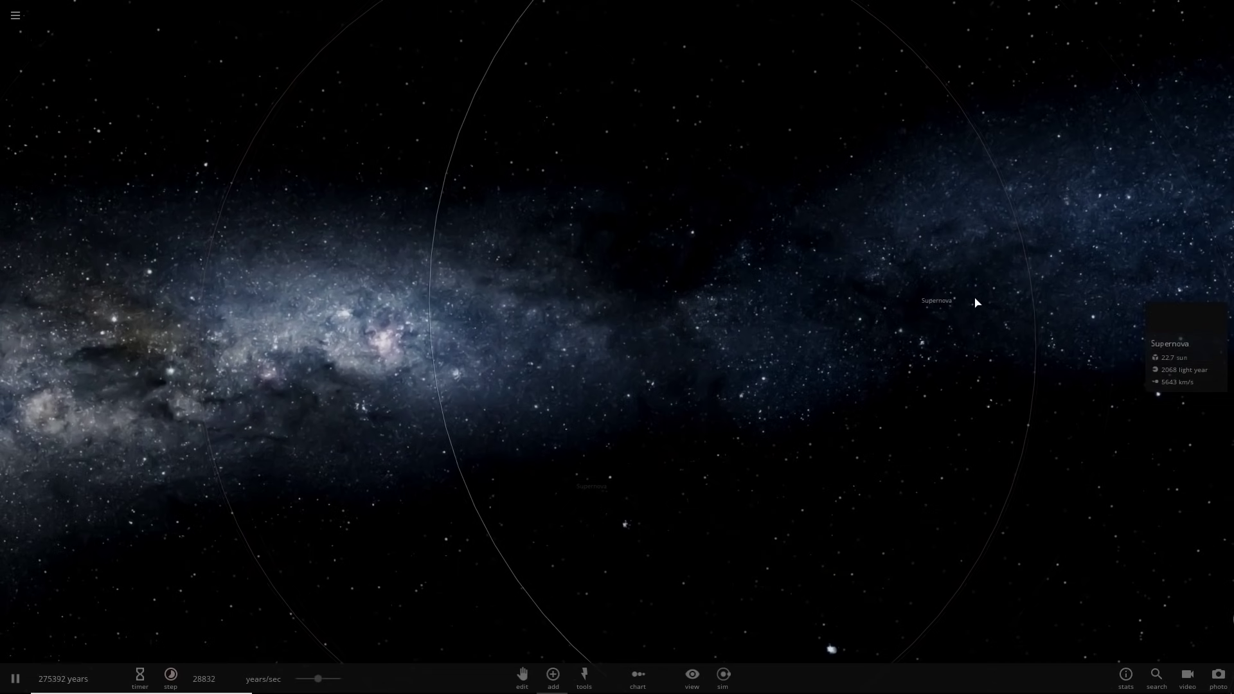
drag(1163, 232, 1023, 211)
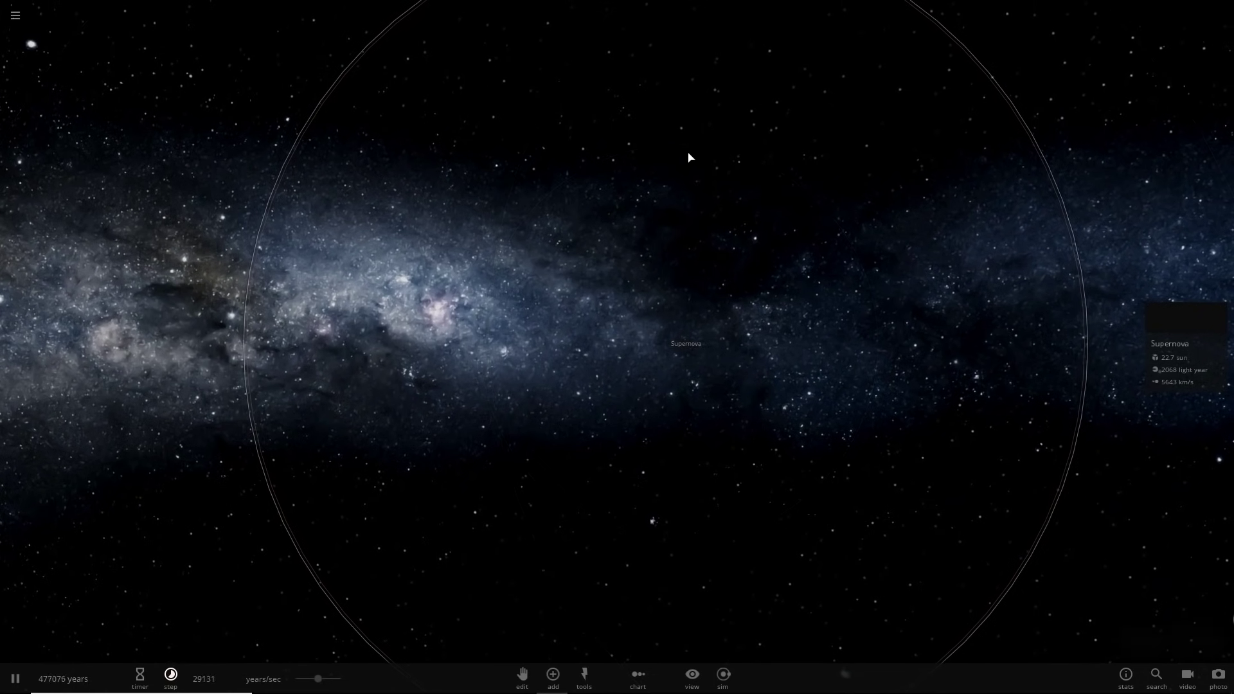
- Slow the simulation down and replace the supernova with a new empty simulation
key(comma)
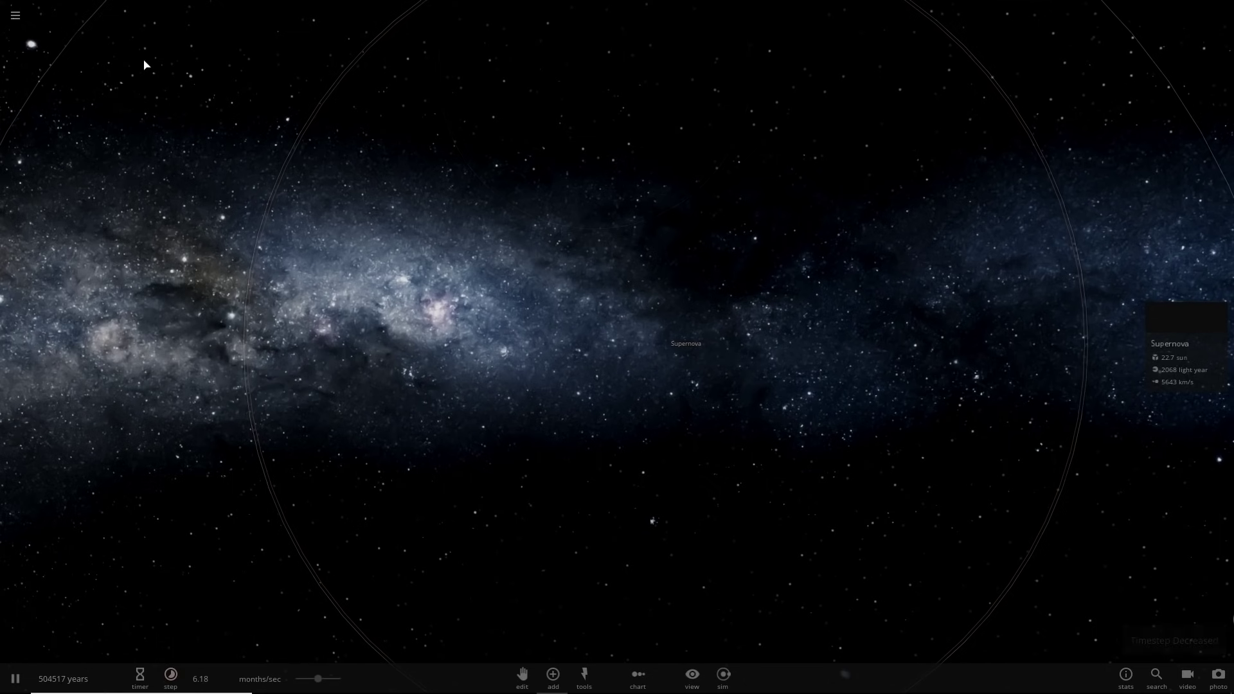
drag(144, 56, 1220, 618)
key(Delete)
click(5, 9)
click(107, 251)
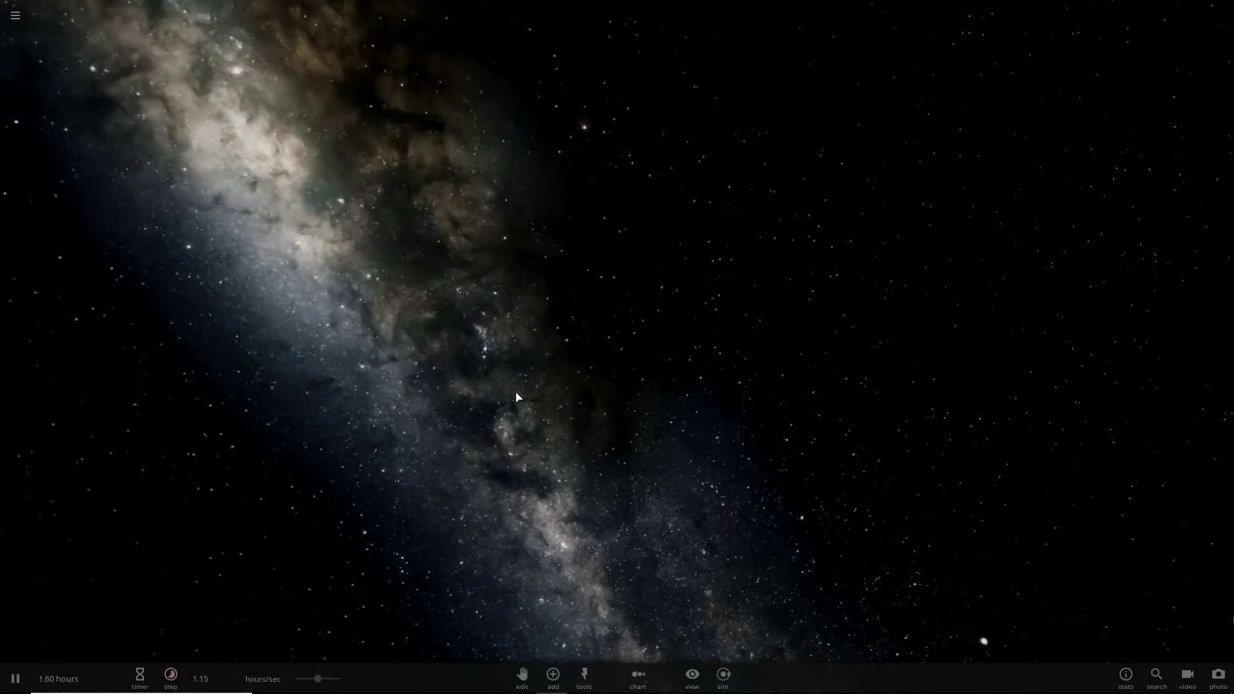
- Try dispensing hydrogen material into the empty simulation
click(551, 678)
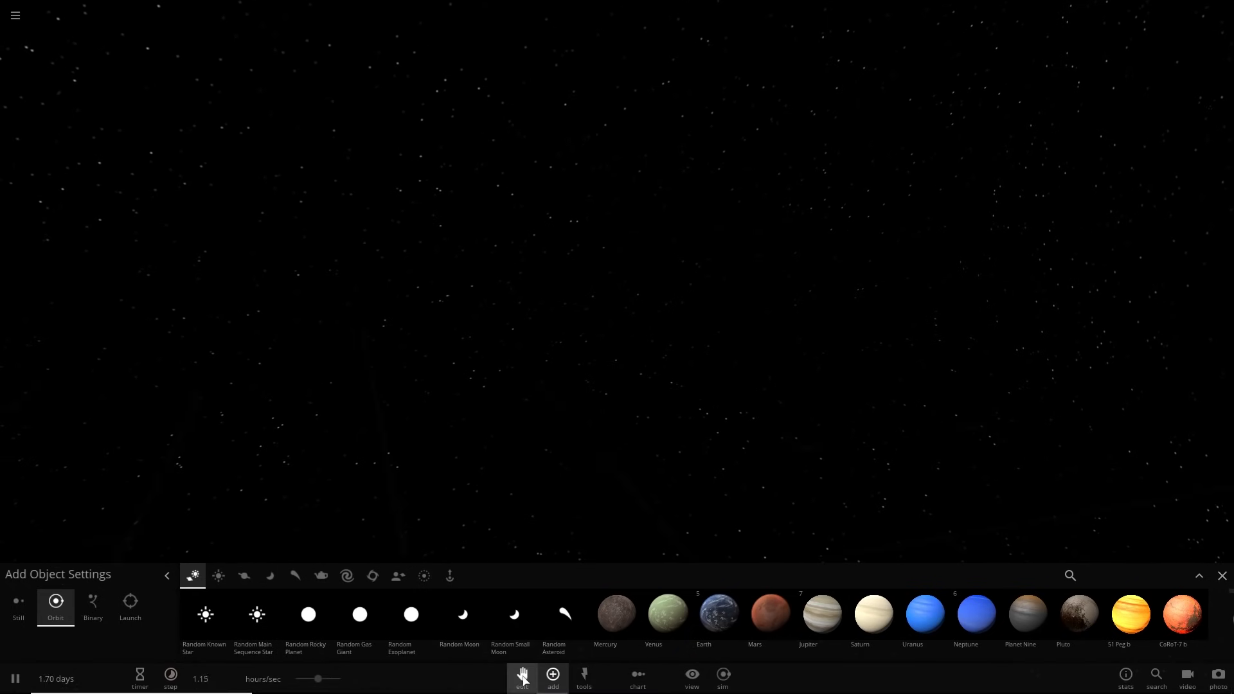
key(Escape)
drag(473, 226, 588, 617)
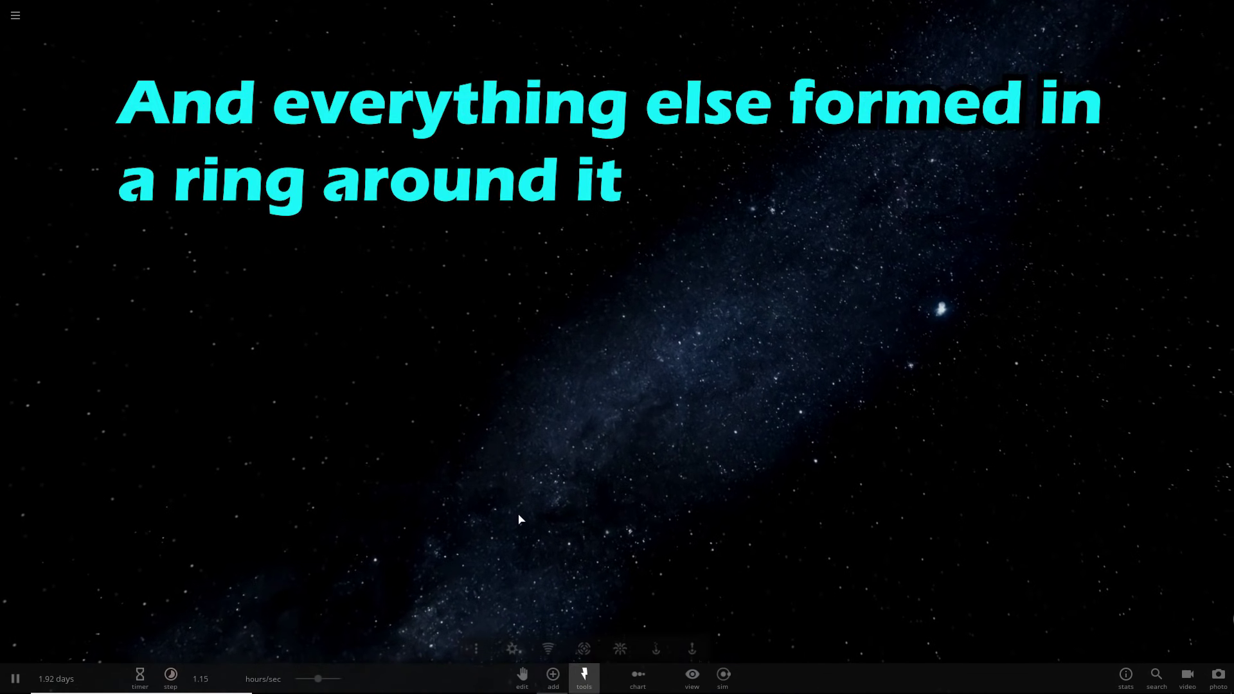
click(656, 643)
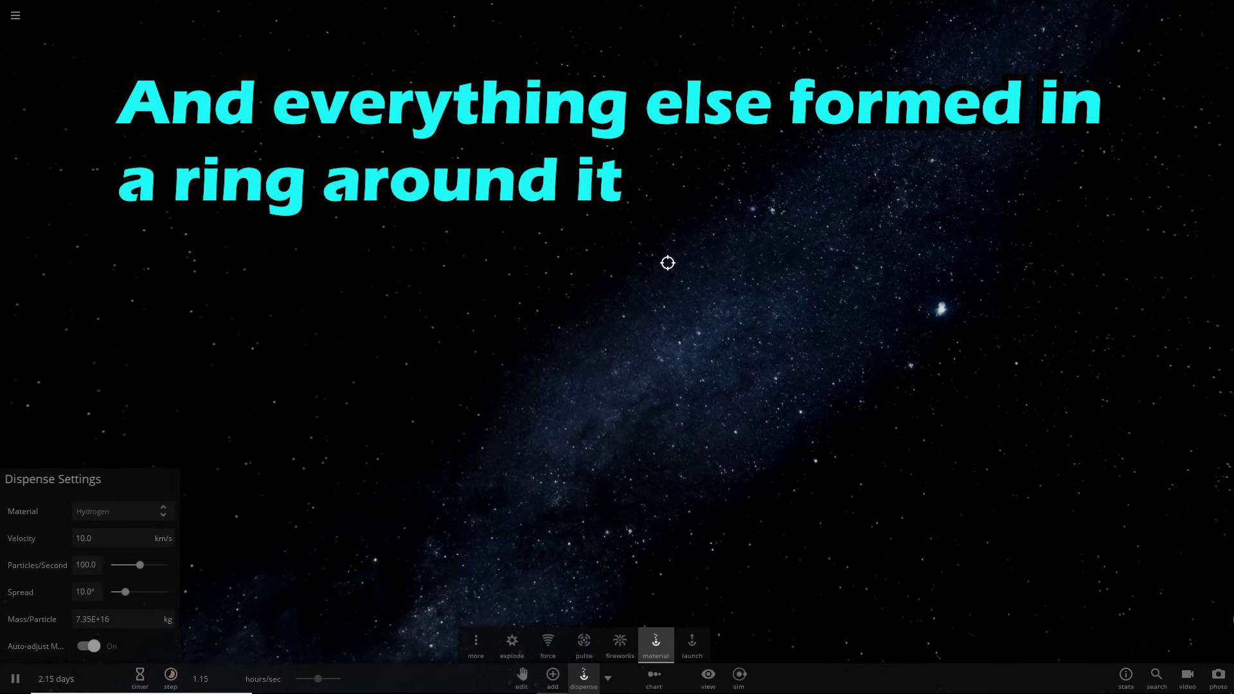
click(576, 350)
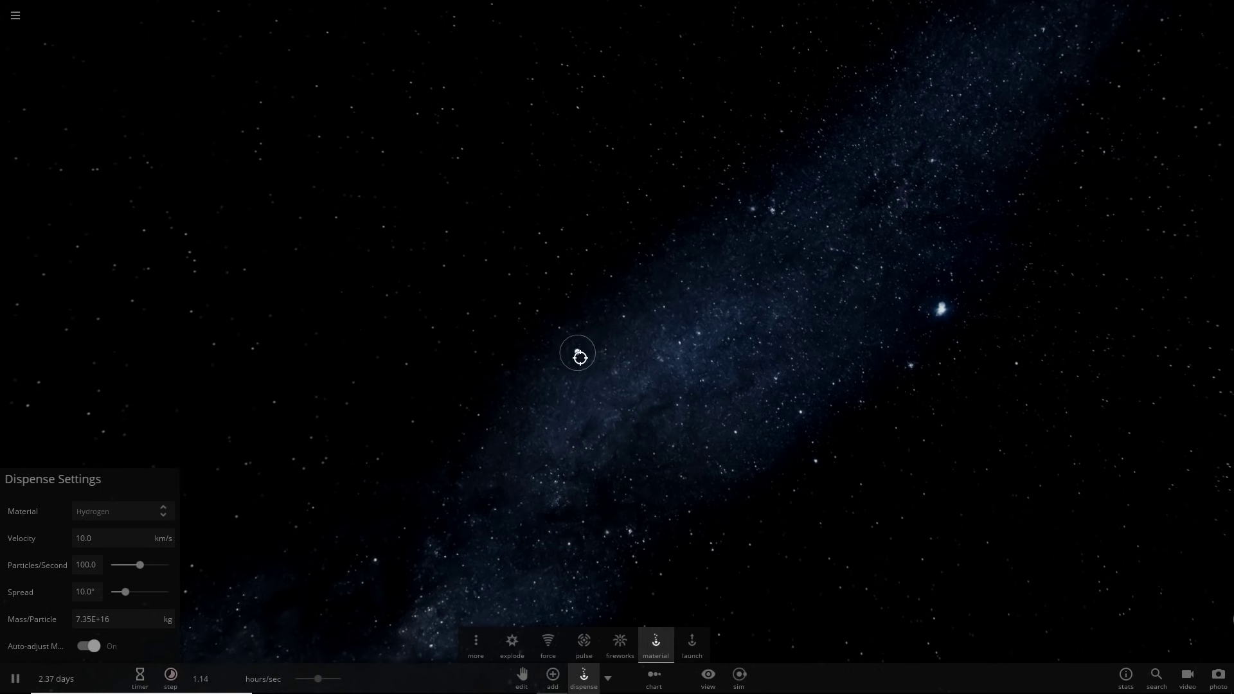
key(Escape)
key(Escape)
key(Escape)
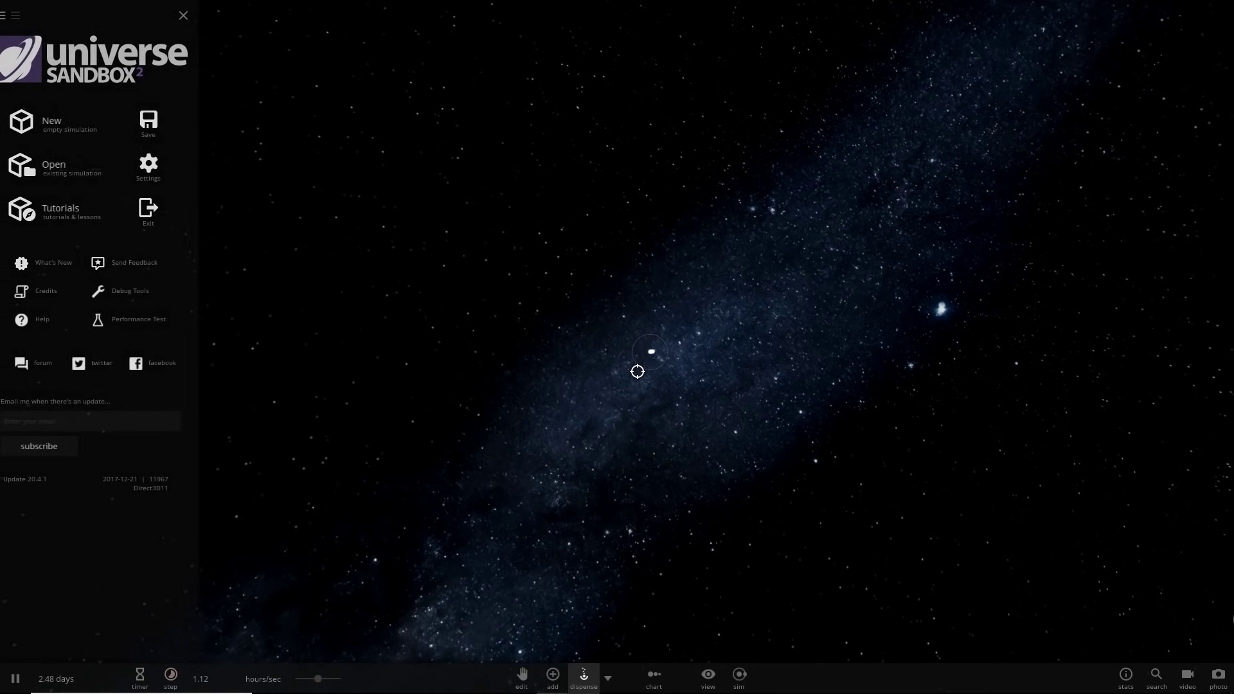
click(583, 675)
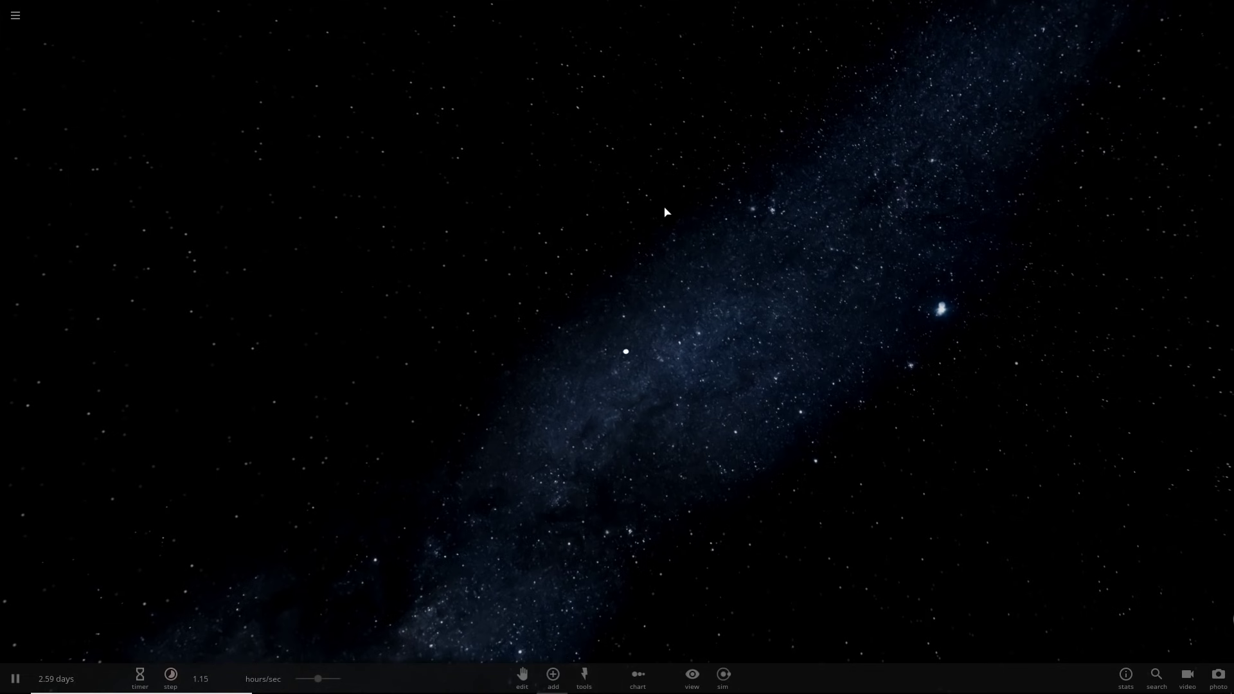
- Focus on the dispensed hydrogen particles and examine their trail
double_click(615, 353)
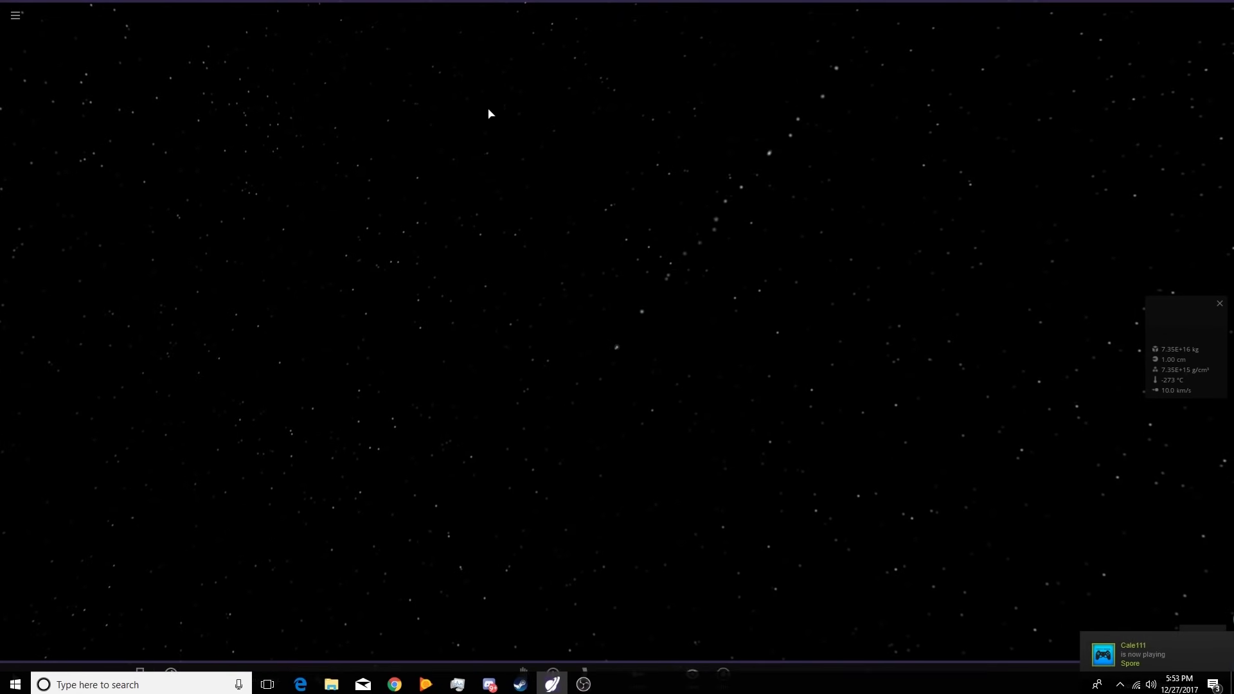
scroll(489, 112, down, 3)
click(485, 126)
drag(444, 91, 1069, 556)
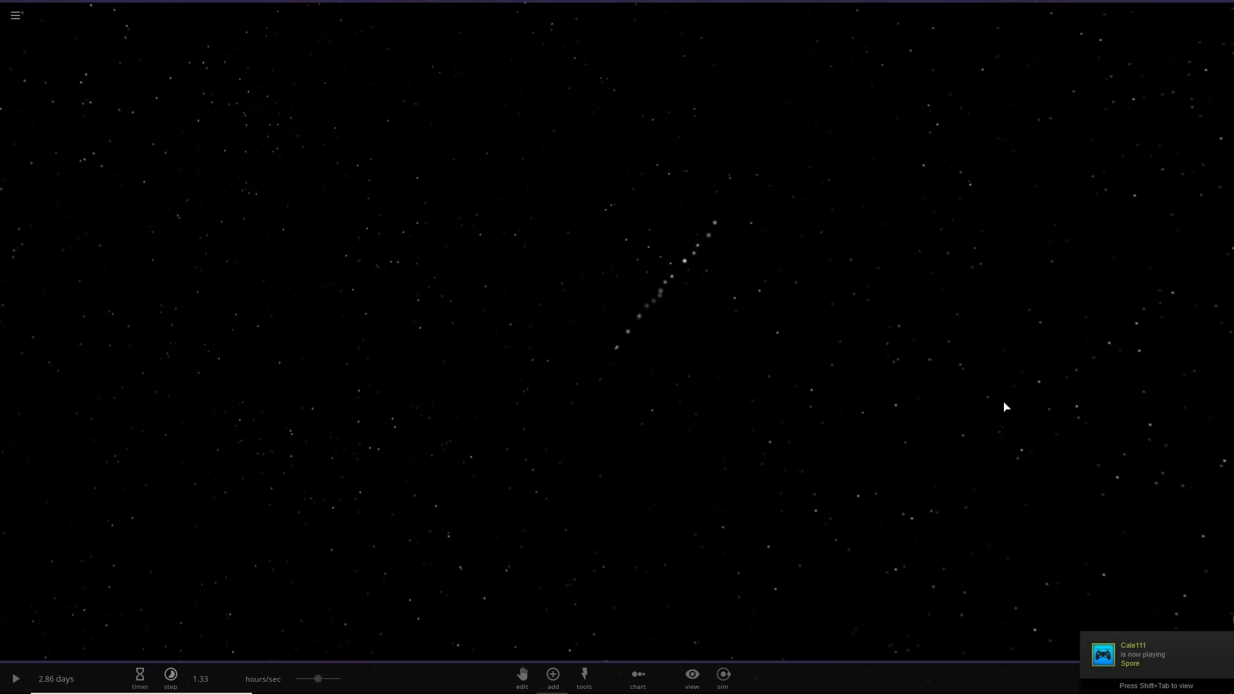
click(808, 347)
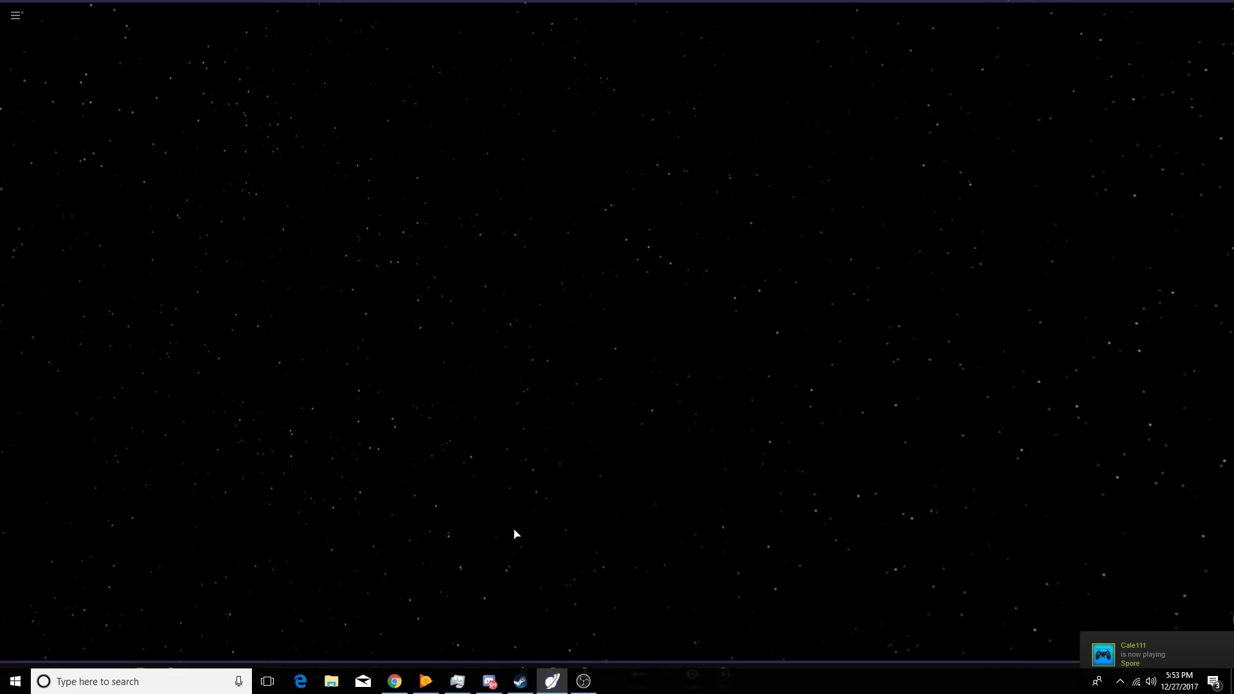
- Add a random asteroid to the empty simulation
click(553, 674)
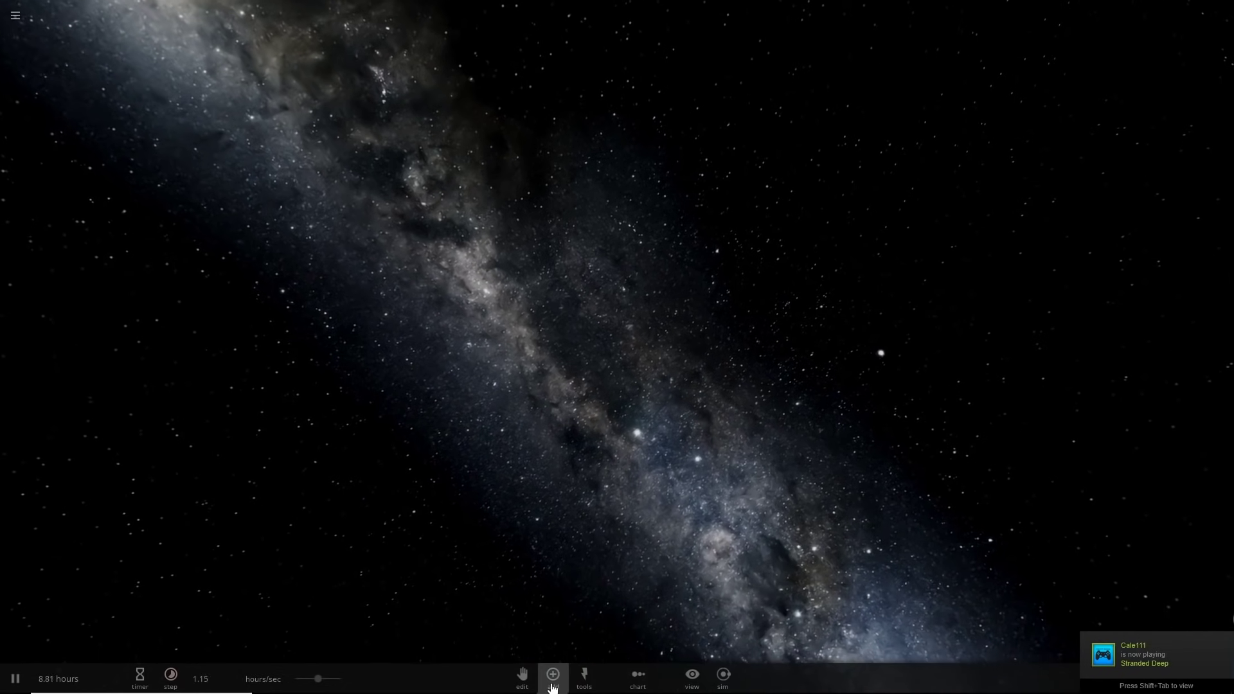
click(550, 684)
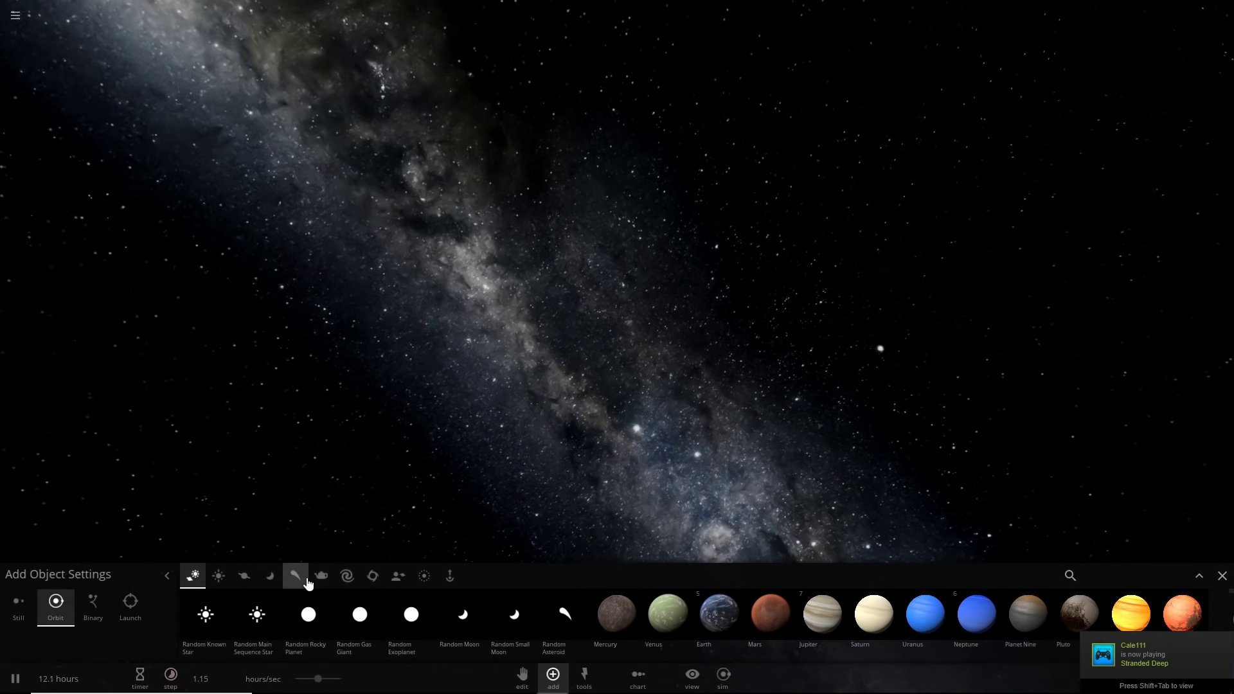
click(302, 578)
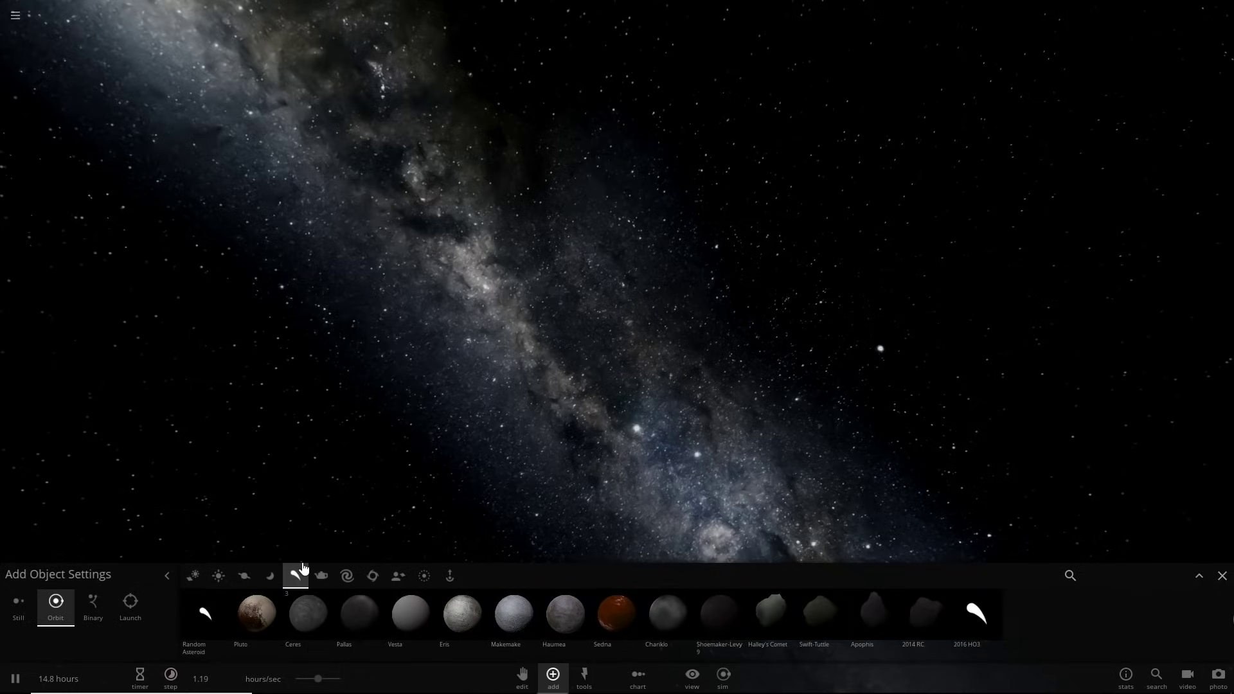
click(215, 635)
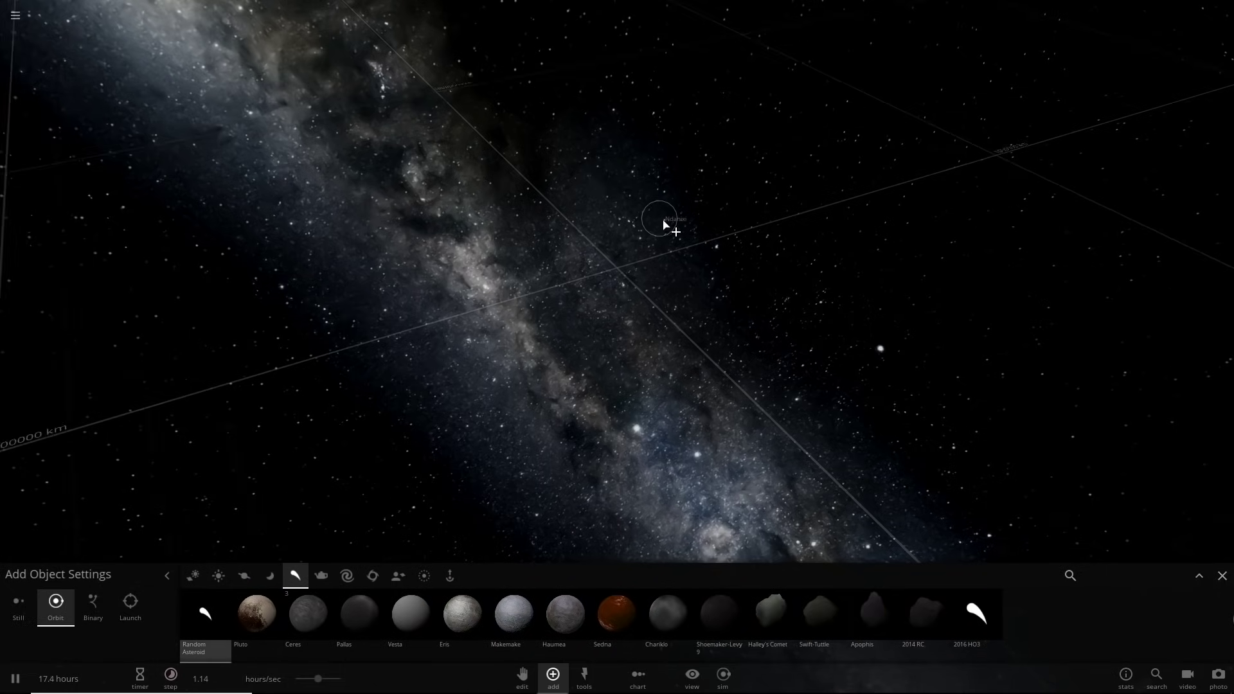
click(616, 275)
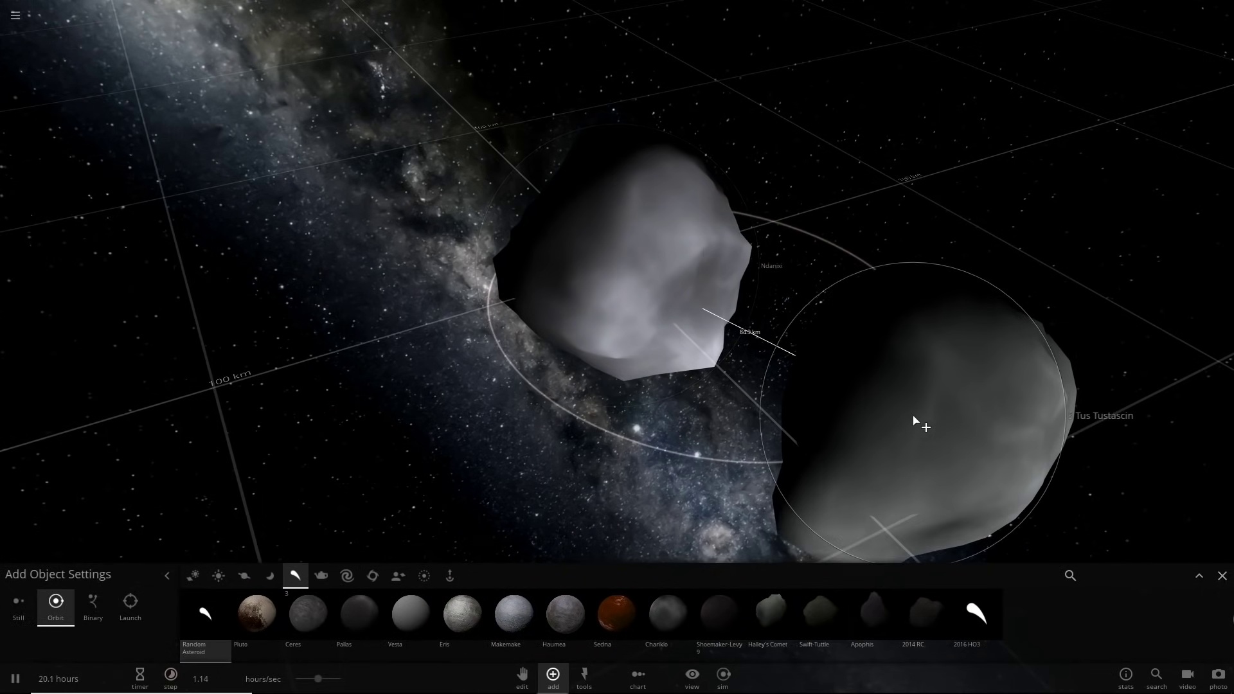
- Stop adding asteroids and rename the placed one as Sun
key(Escape)
click(589, 333)
click(1217, 376)
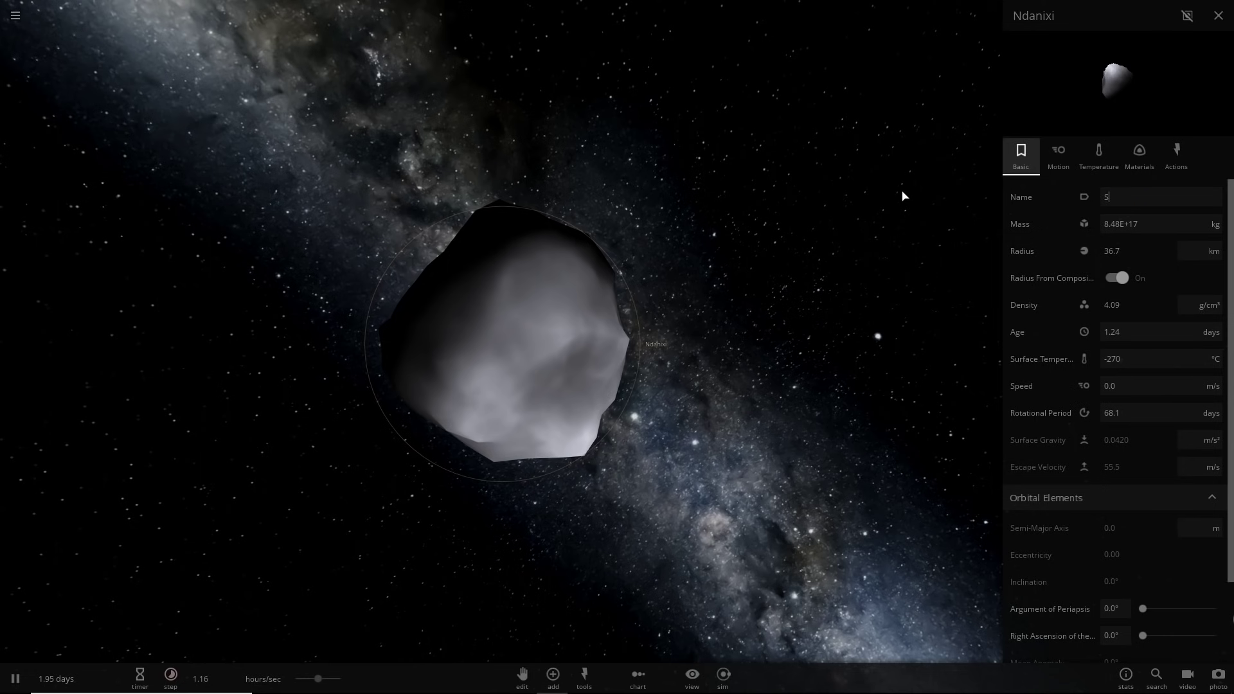
click(861, 213)
drag(859, 215, 674, 449)
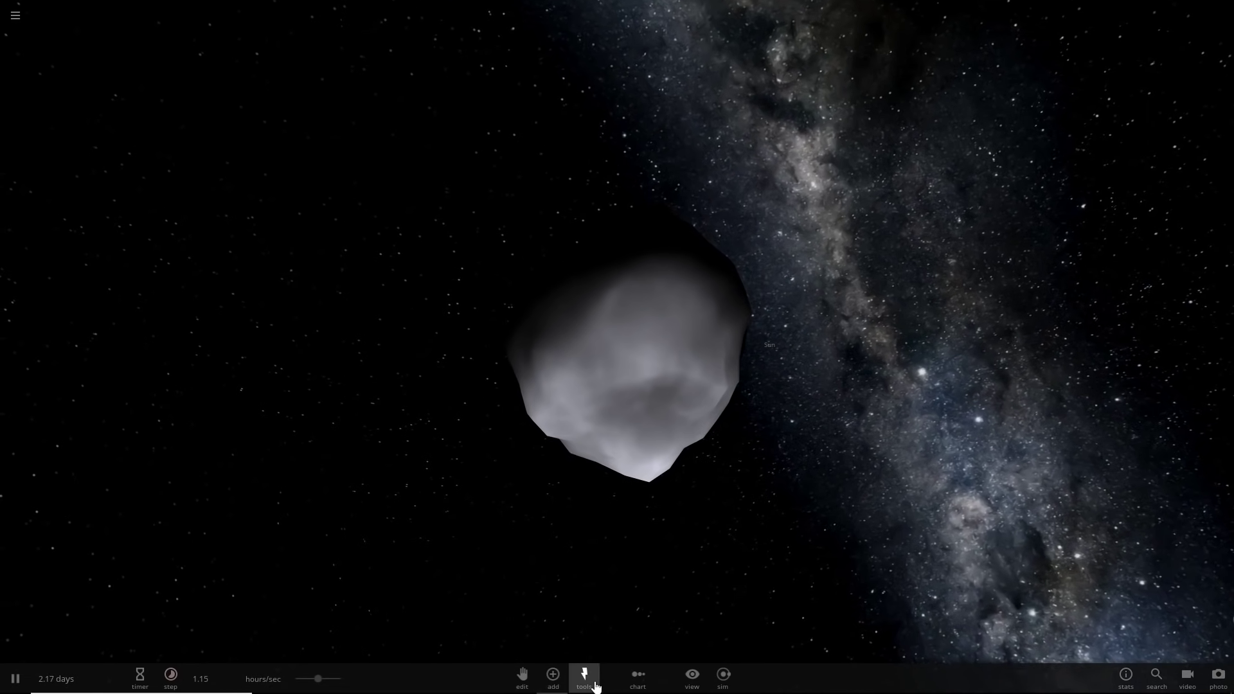
- Activate the hydrogen material dispenser and set its velocity to 1 km/s
click(584, 675)
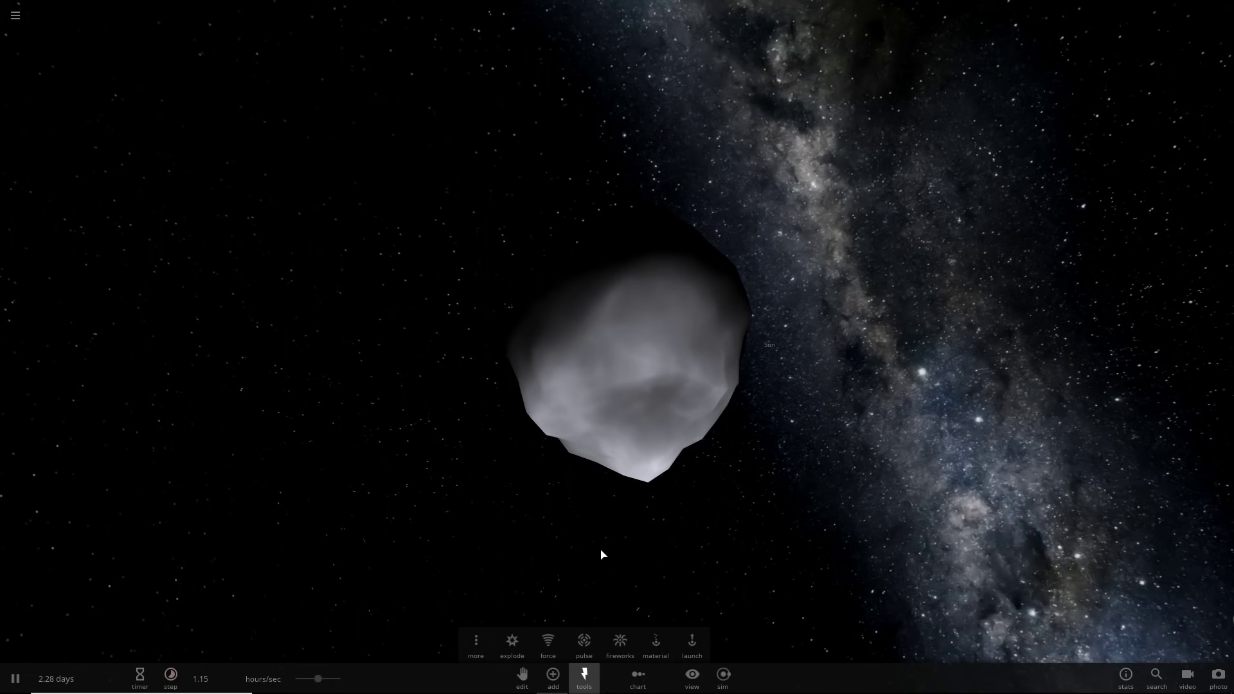
click(656, 643)
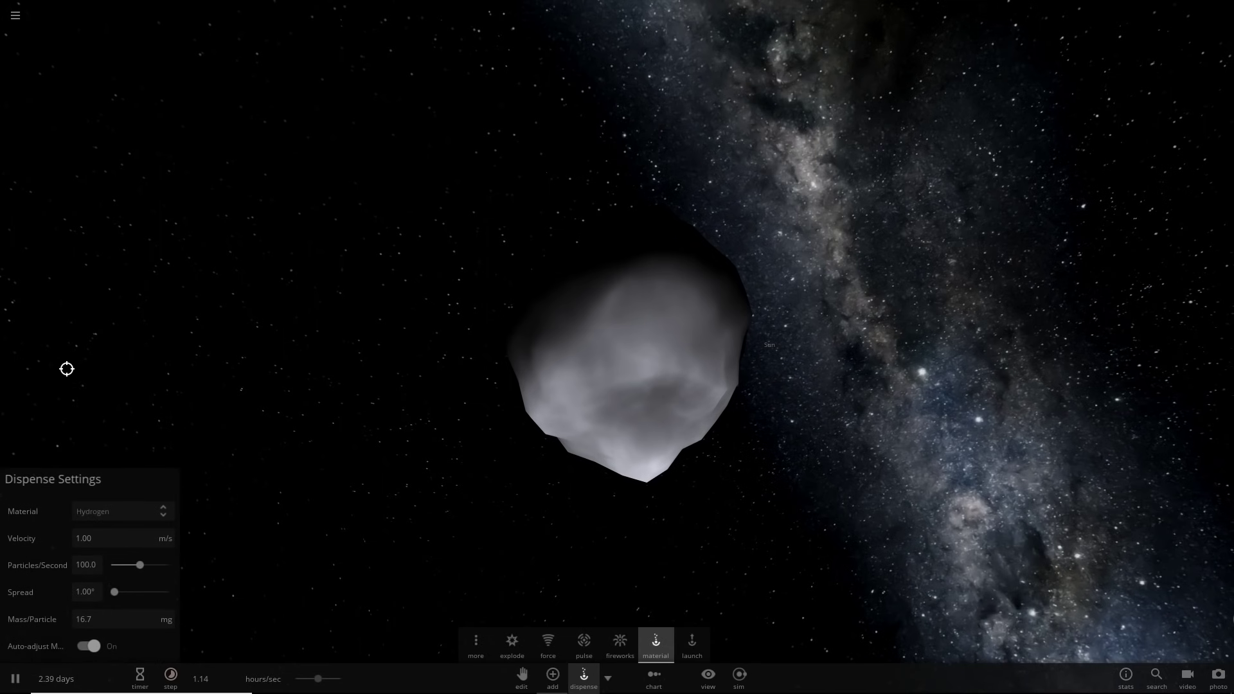
click(166, 538)
click(166, 525)
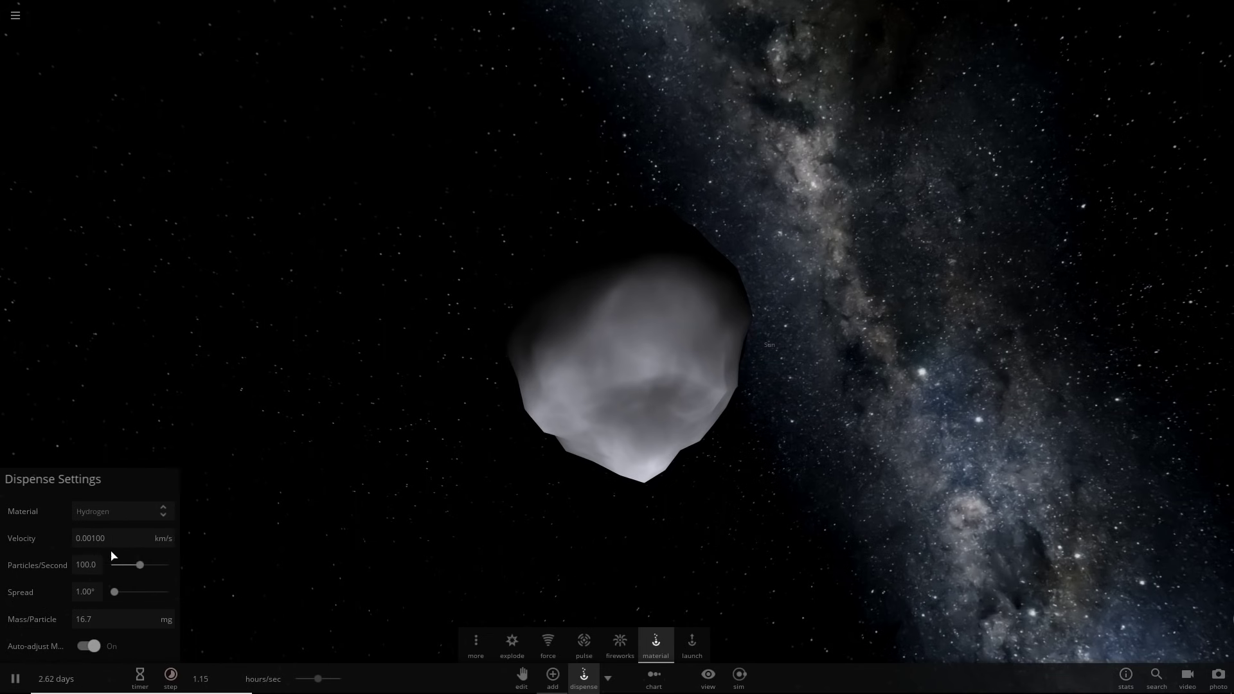
text(1)
key(Return)
- Dispense hydrogen onto the Sun at 0.001 moon per particle with automatic mass adjustment turned off
scroll(612, 349, down, 5)
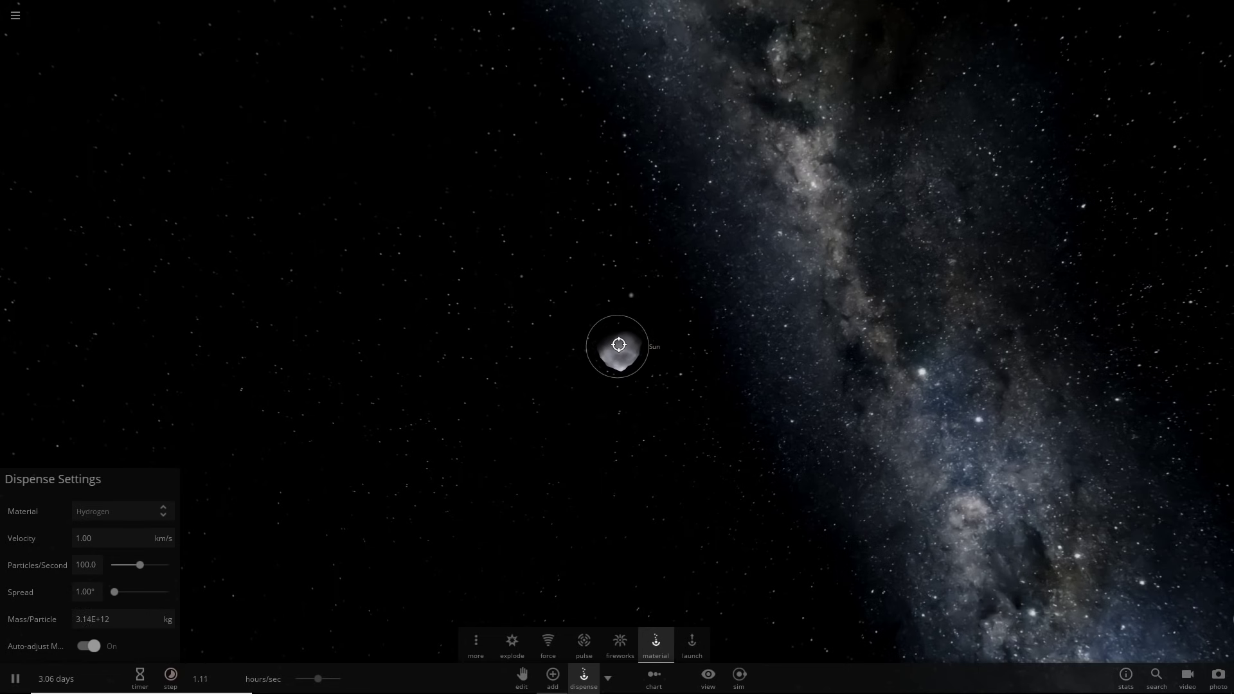
mouse_move(618, 344)
right_down()
mouse_move(731, 270)
mouse_move(611, 360)
right_up()
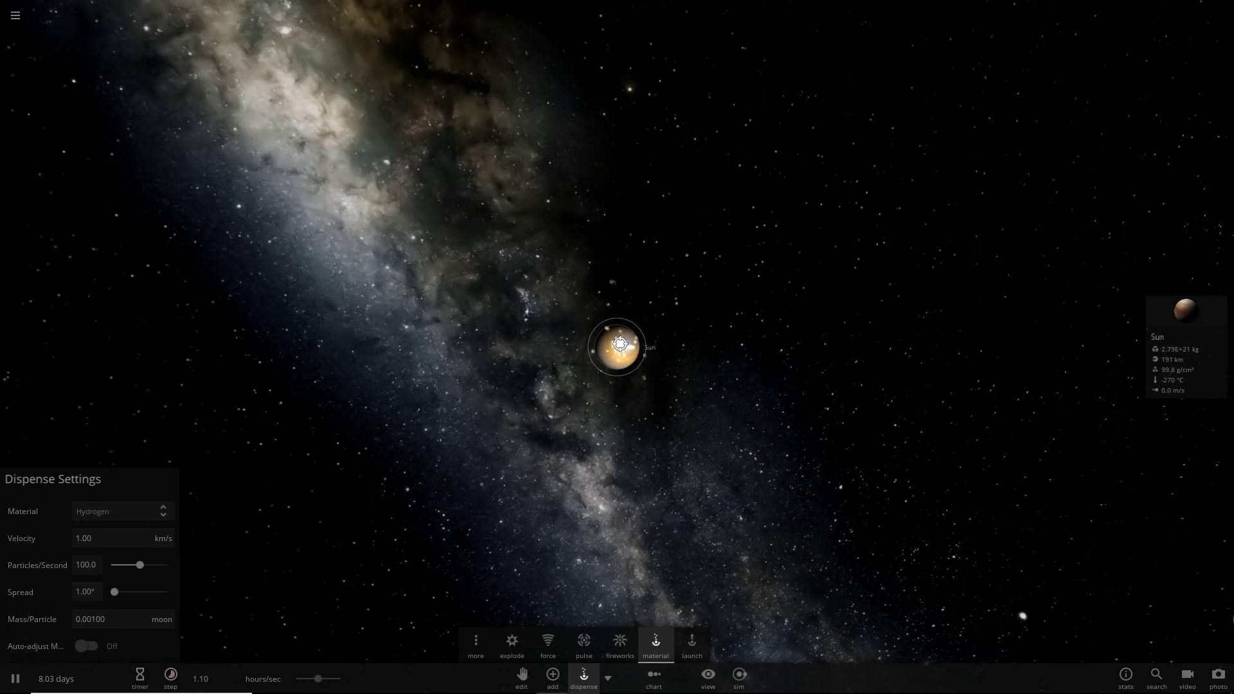
right_drag(833, 230, 658, 206)
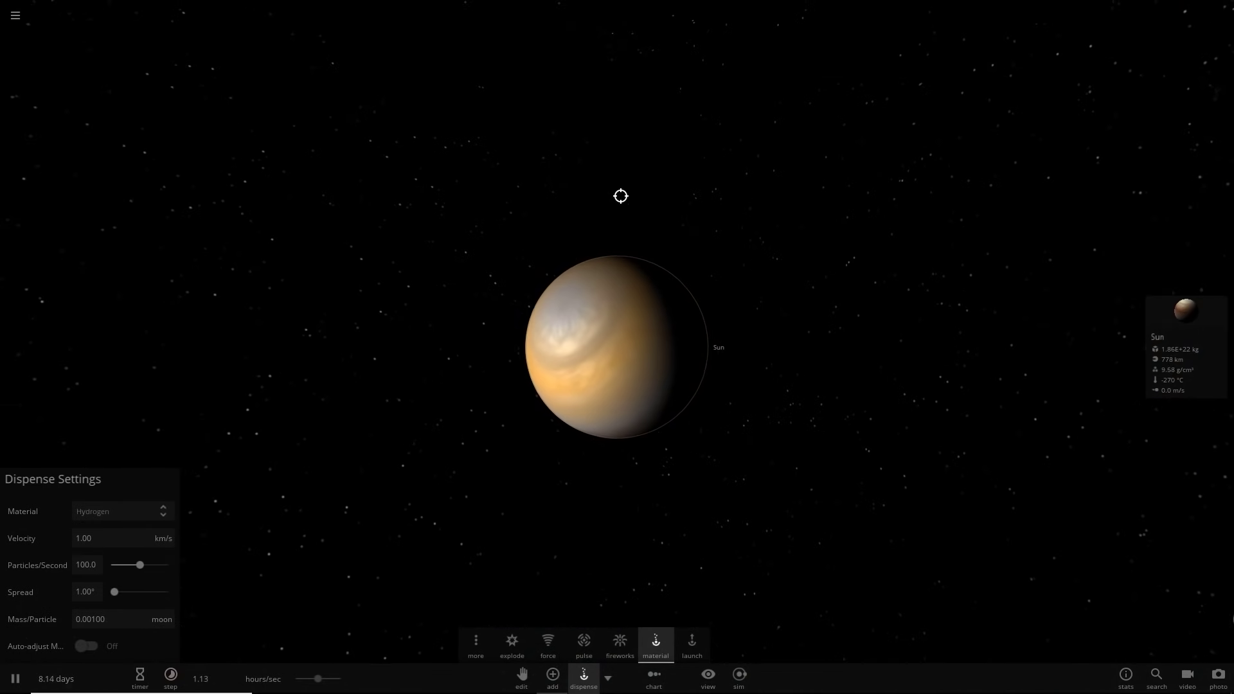
right_drag(420, 155, 619, 151)
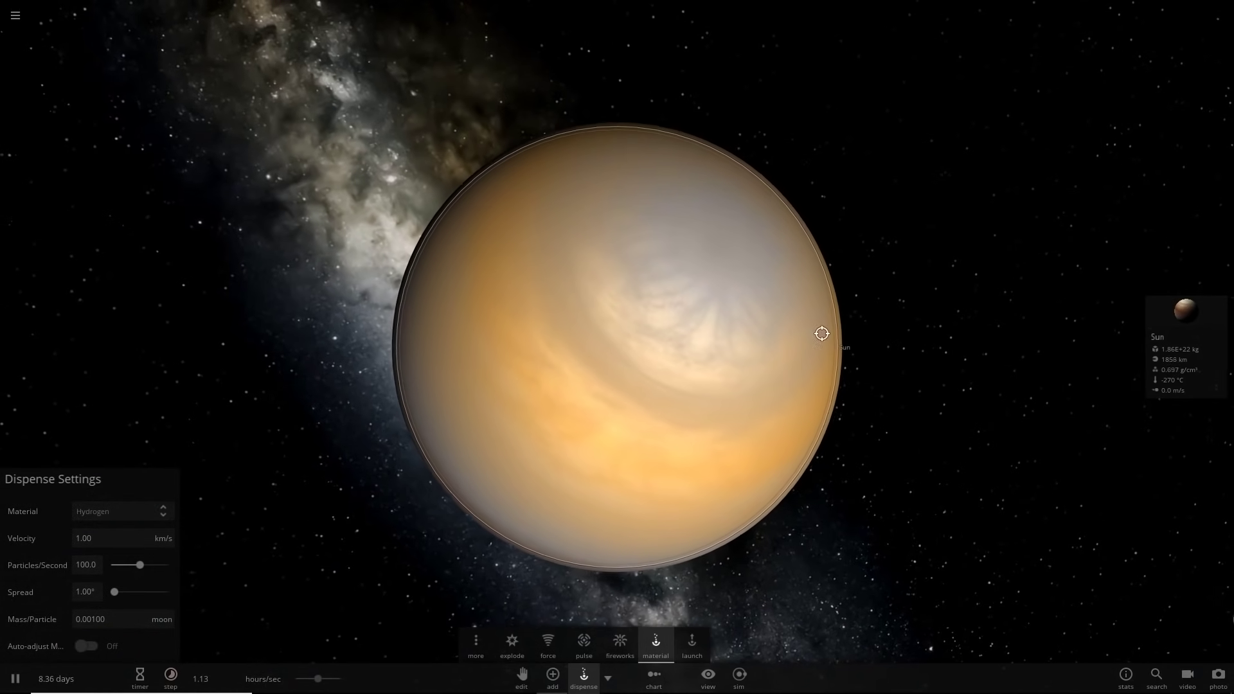
- Open the Sun's properties and display its mass in moon units
click(1190, 330)
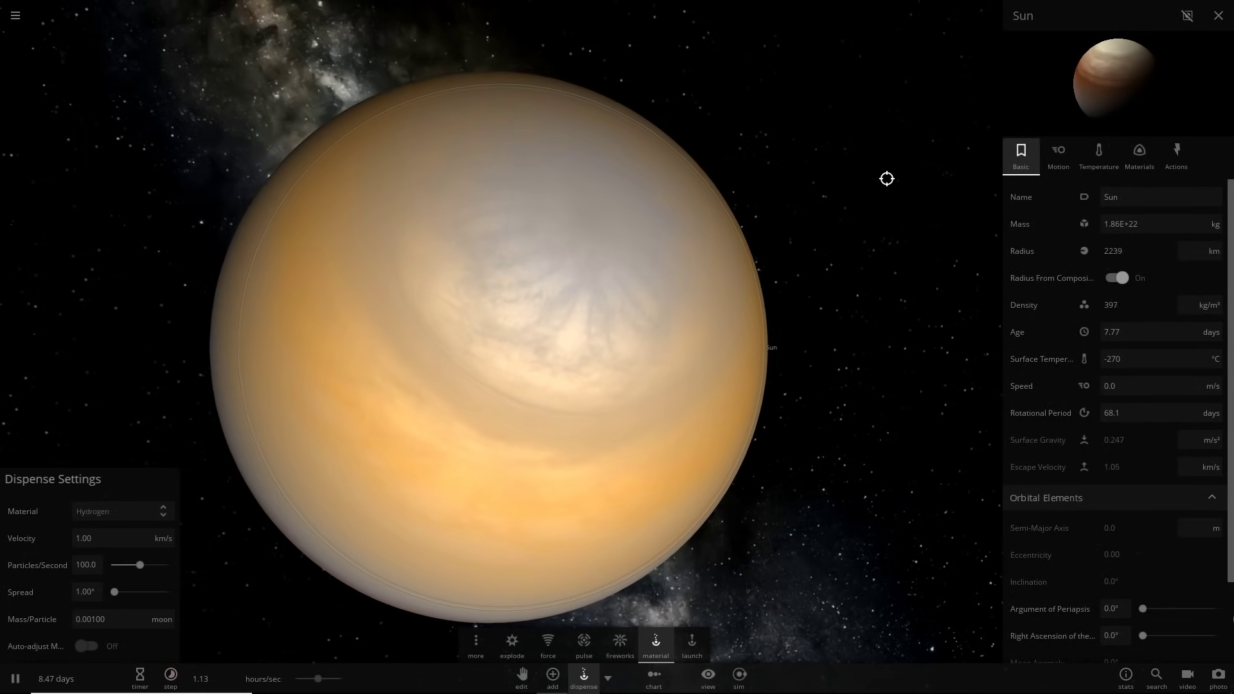
click(1213, 225)
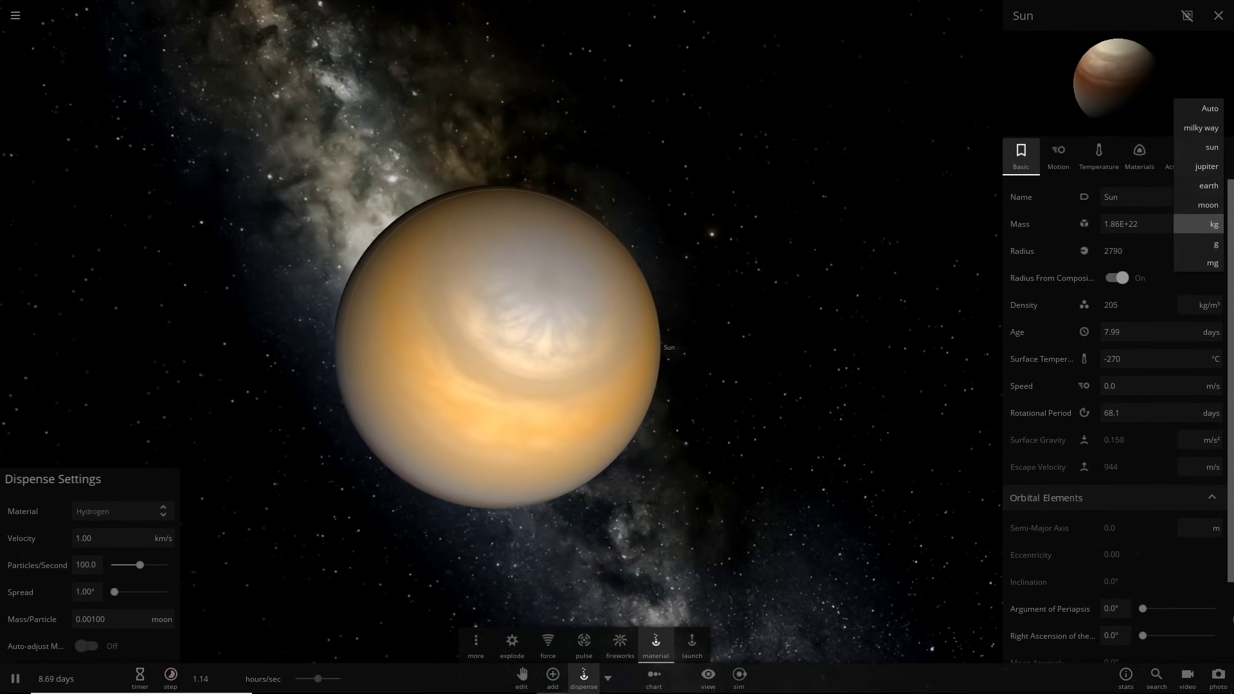
click(1208, 206)
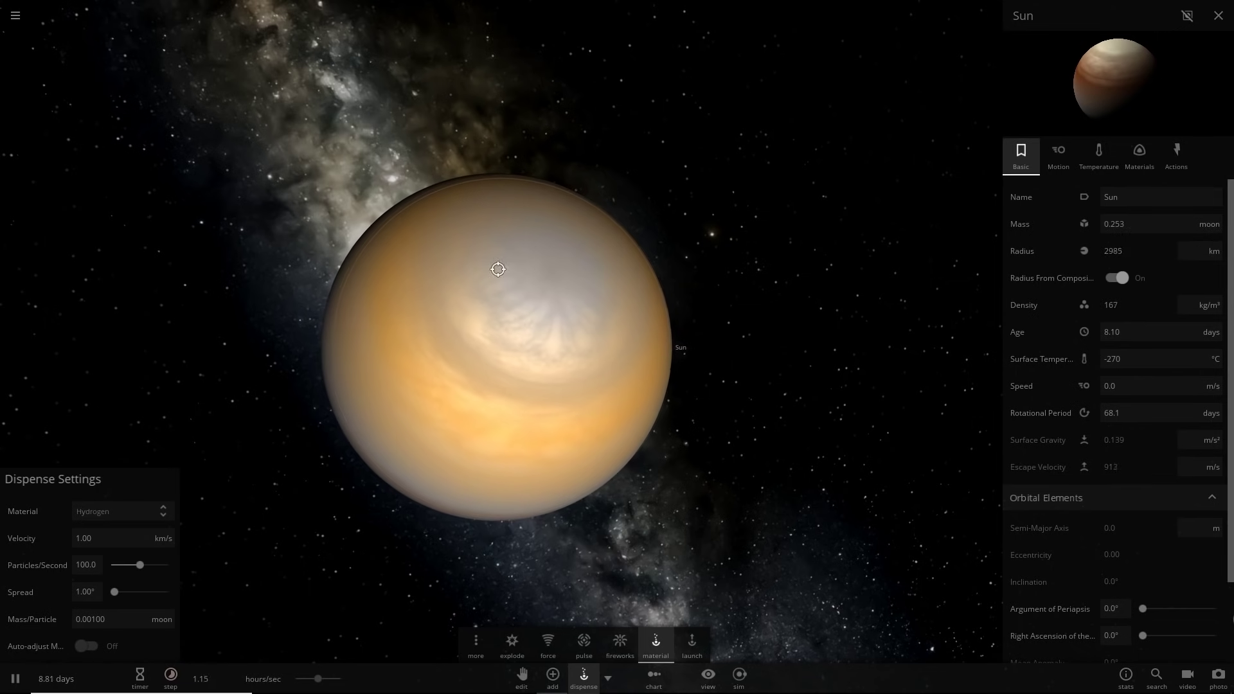
- Dispense more hydrogen onto the Sun, raising the flow to 167.8 particles per second and 1 earth per particle
scroll(554, 270, down, 4)
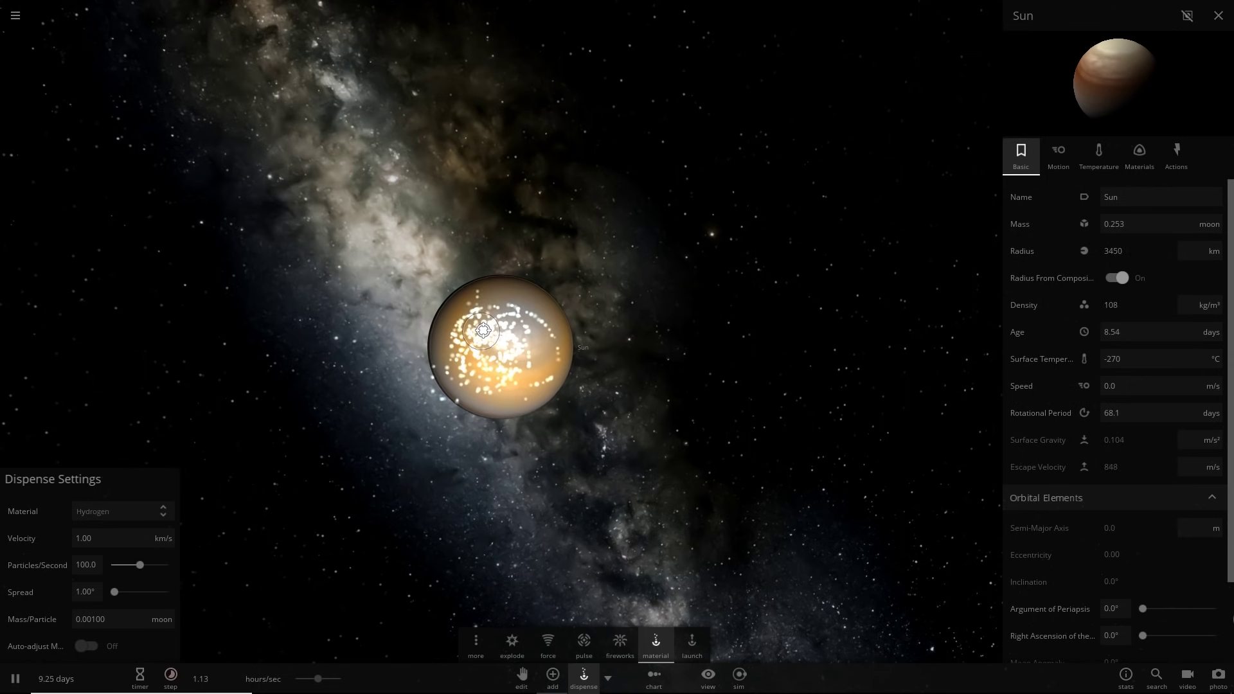
scroll(505, 330, up, 5)
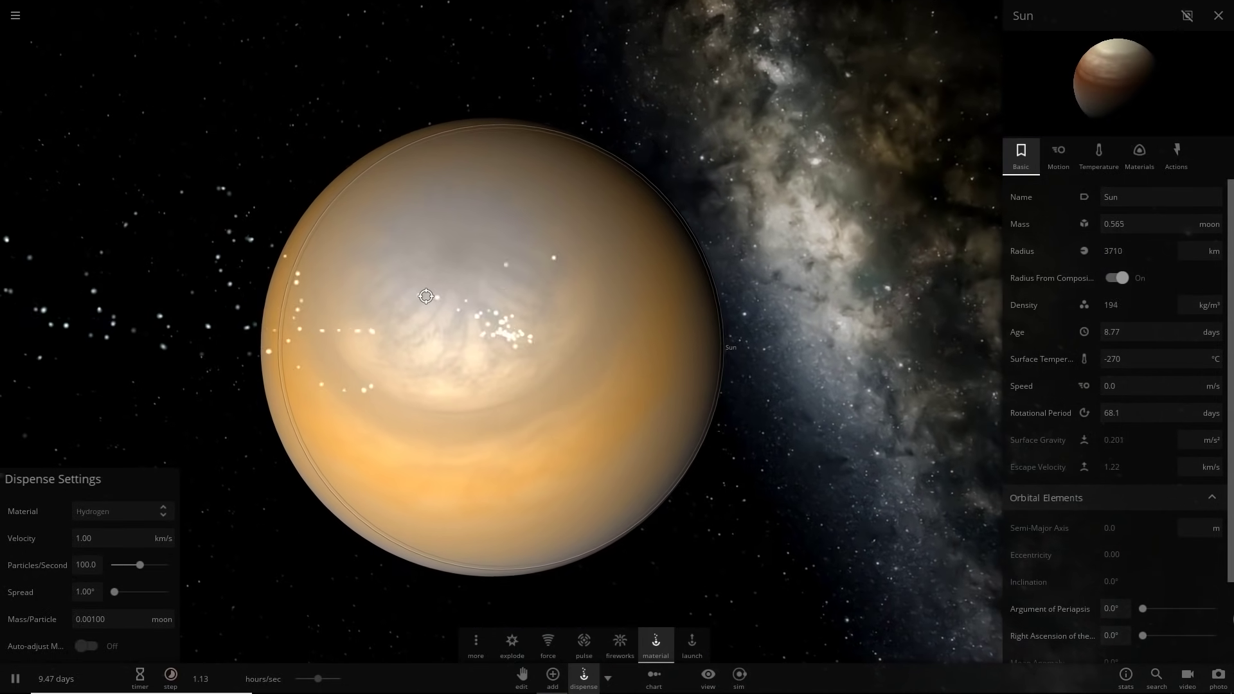
mouse_move(471, 314)
mouse_down()
mouse_move(426, 297)
mouse_move(411, 322)
mouse_move(427, 349)
mouse_up()
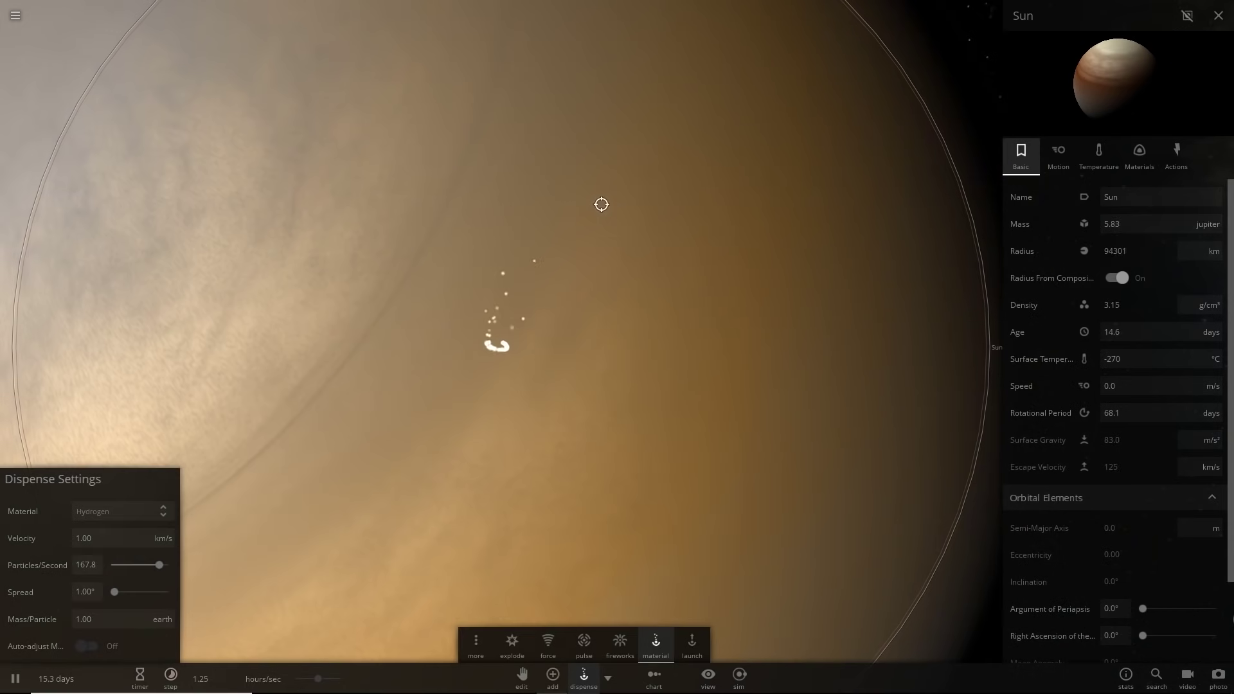
- Keep feeding hydrogen into the Sun at 1 earth per particle to grow its mass
mouse_move(601, 204)
mouse_down()
mouse_move(465, 212)
mouse_move(495, 283)
mouse_move(540, 291)
mouse_move(514, 311)
mouse_move(433, 326)
mouse_move(467, 323)
mouse_move(462, 357)
mouse_move(484, 317)
mouse_move(495, 330)
mouse_move(620, 349)
mouse_move(539, 347)
mouse_move(592, 338)
mouse_move(504, 336)
mouse_move(504, 325)
mouse_up()
scroll(496, 284, down, 4)
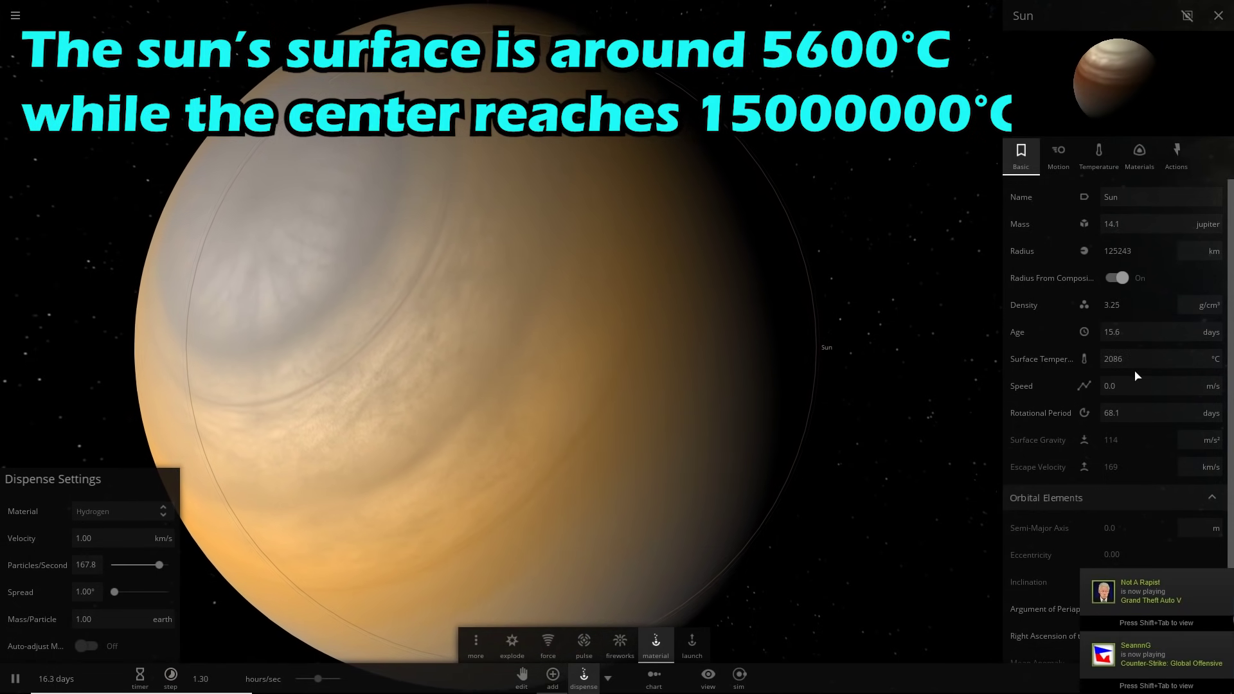
mouse_move(508, 378)
mouse_down()
mouse_move(512, 334)
mouse_move(523, 334)
mouse_move(496, 314)
mouse_move(520, 251)
mouse_move(523, 293)
mouse_move(480, 278)
mouse_move(666, 261)
mouse_up()
scroll(508, 324, down, 3)
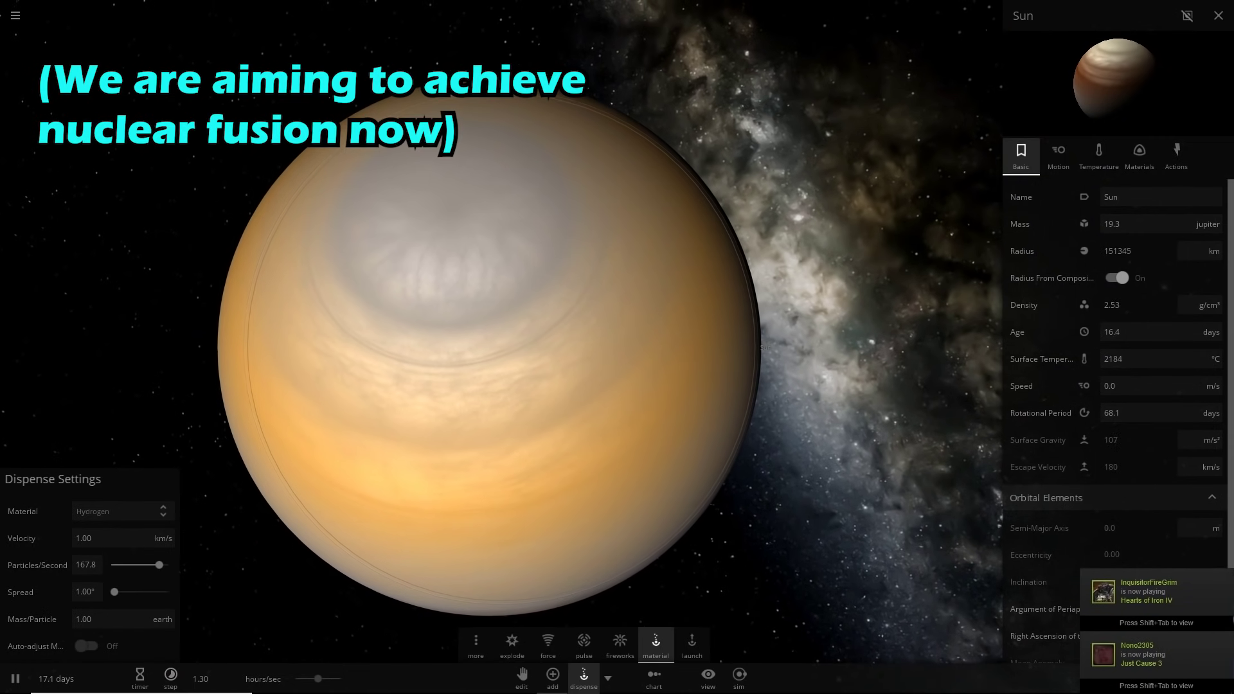
- Set the dispensed hydrogen's mass to 10 earth per particle
drag(123, 612, 17, 618)
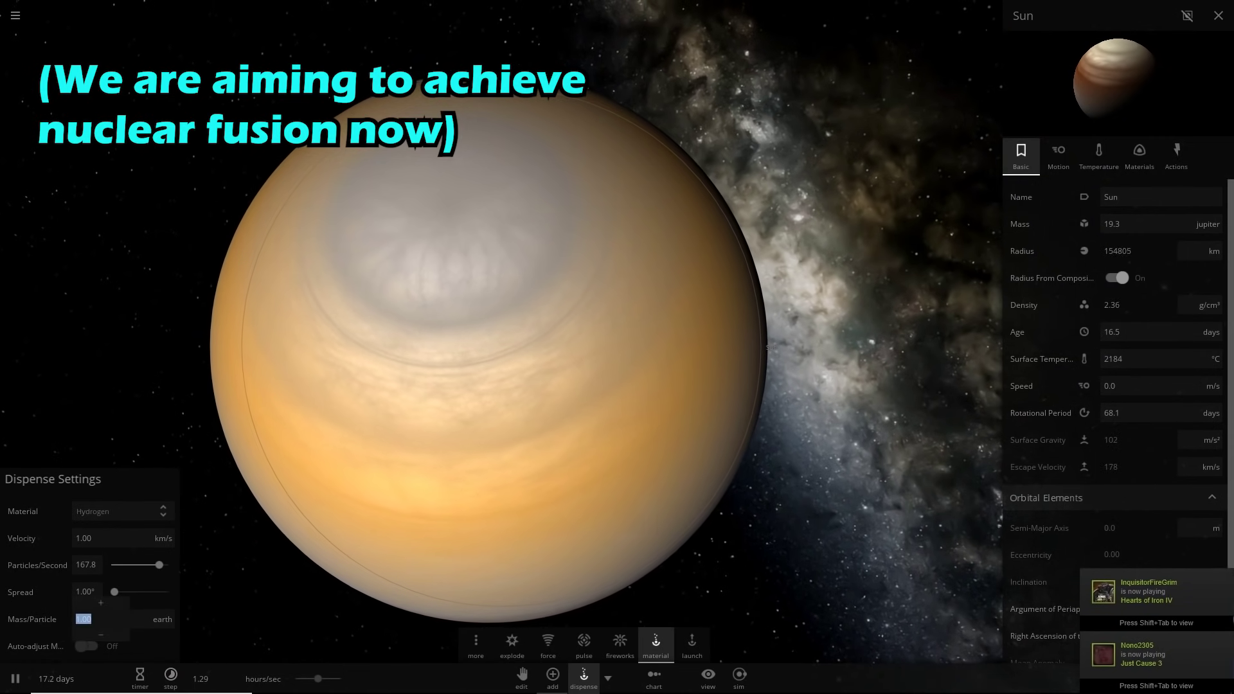
text(6)
key(BackSpace)
text(1)
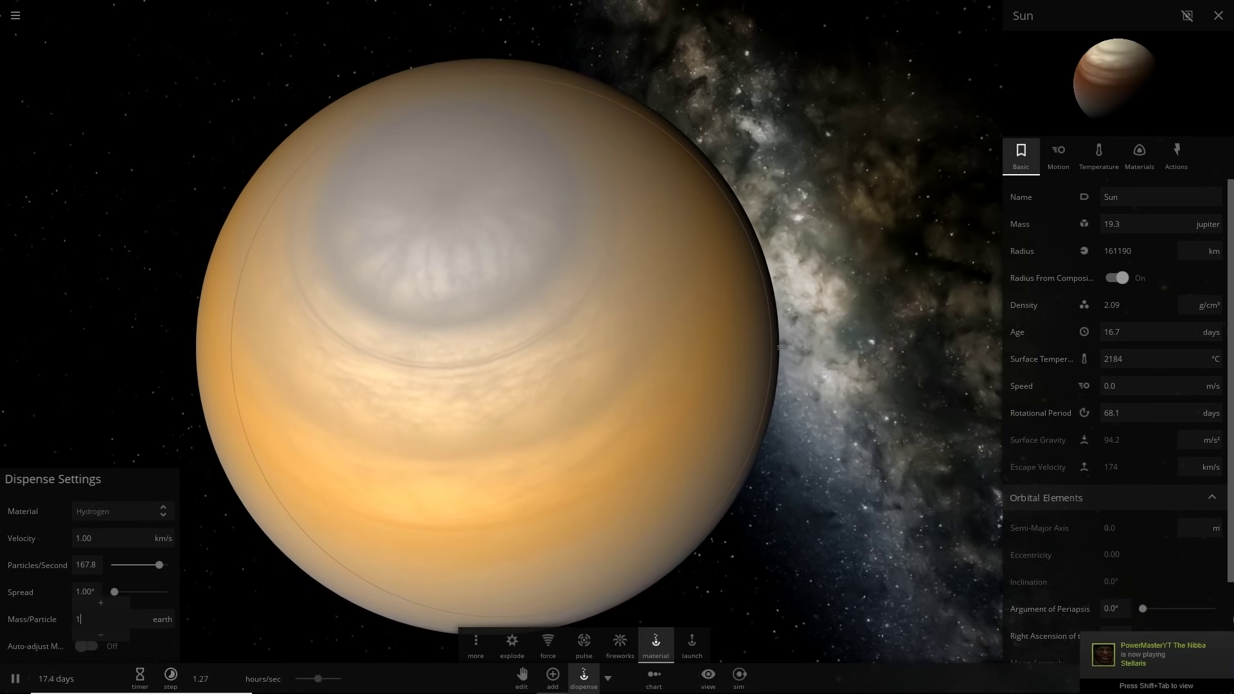
text(0)
key(Return)
- Dispense hydrogen onto the Sun at 10 earth per particle
scroll(458, 407, up, 3)
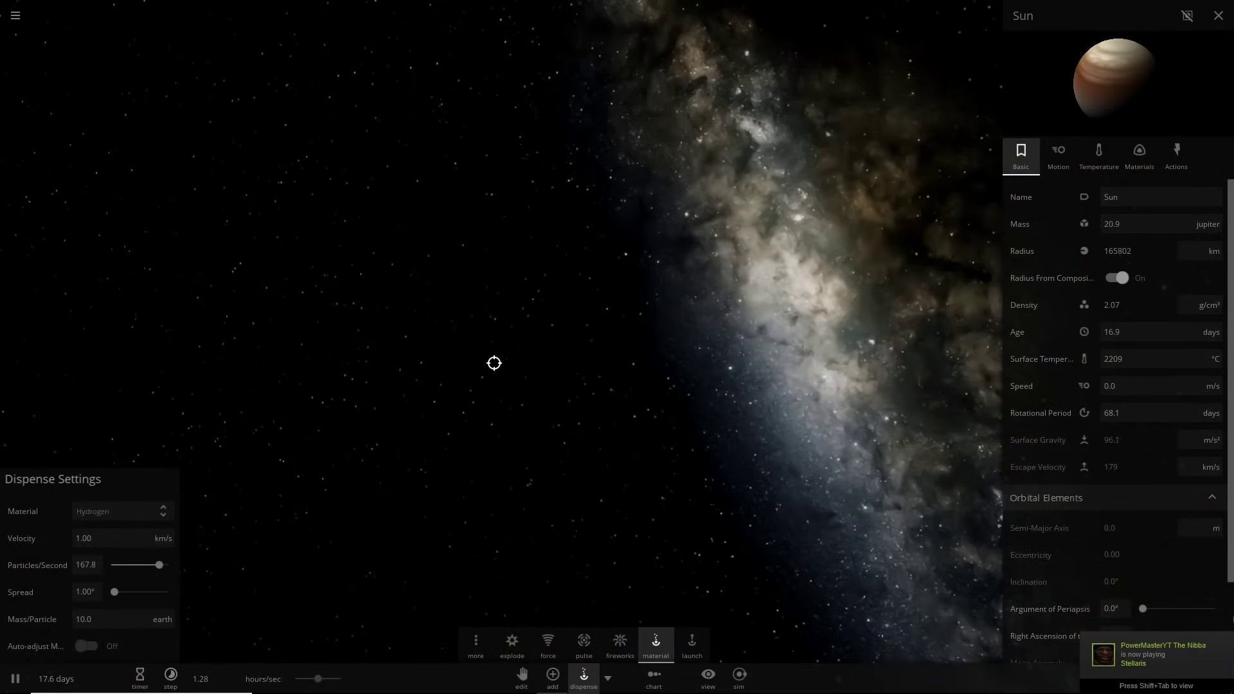
scroll(494, 363, down, 4)
scroll(493, 361, up, 3)
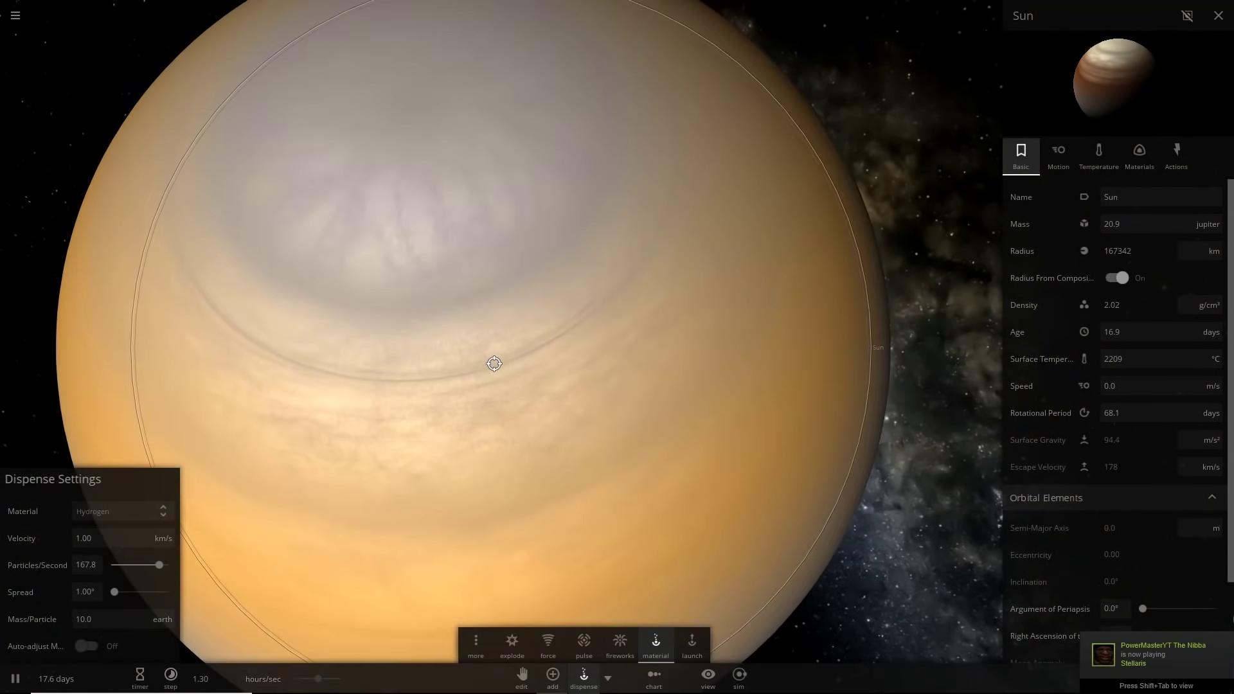
scroll(492, 361, down, 2)
click(493, 358)
mouse_move(492, 356)
mouse_down()
mouse_move(503, 344)
mouse_move(450, 360)
mouse_move(462, 302)
mouse_move(554, 169)
mouse_move(436, 375)
mouse_move(531, 360)
mouse_up()
right_drag(547, 299, 581, 297)
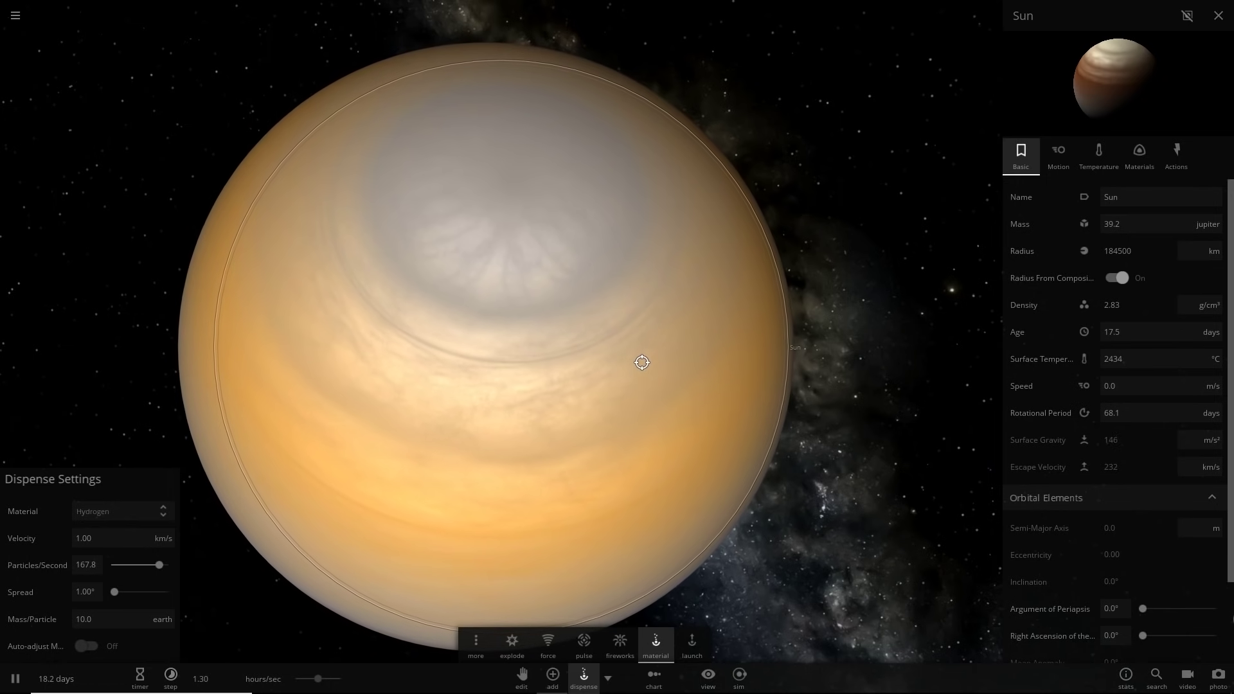
- Speed up the simulation in stages from hours per second to about 1.12 months per second
key(bracketright)
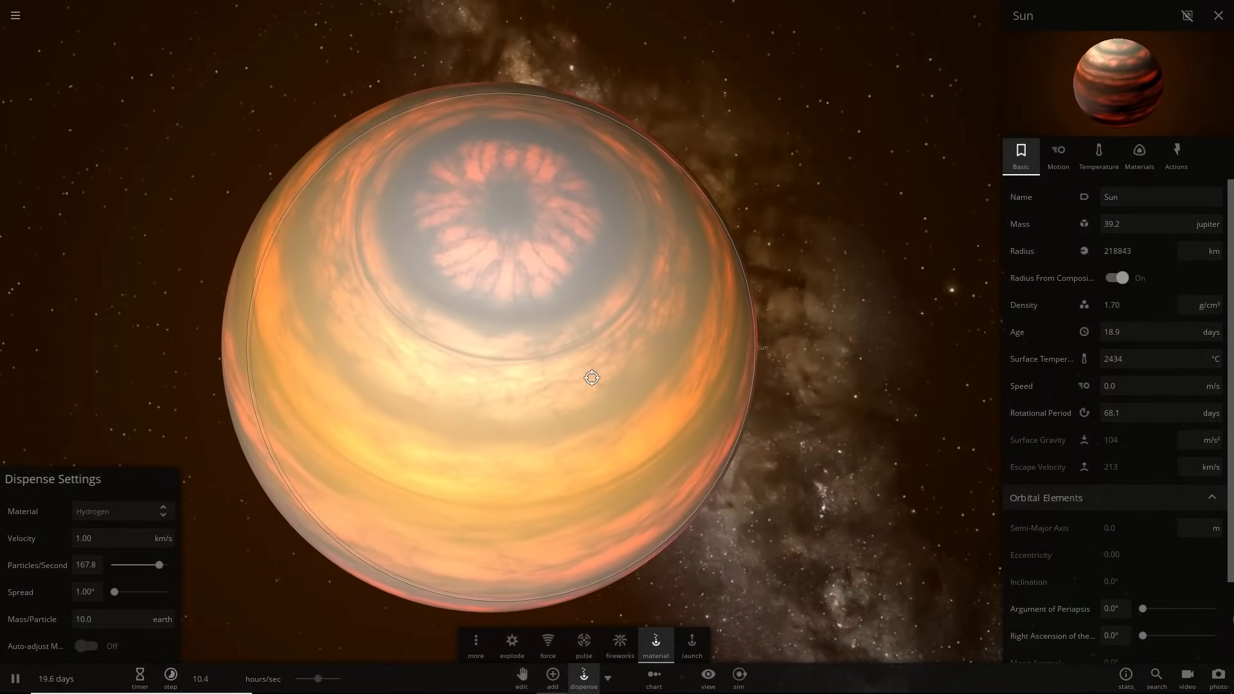
right_drag(846, 336, 773, 358)
right_drag(472, 155, 435, 188)
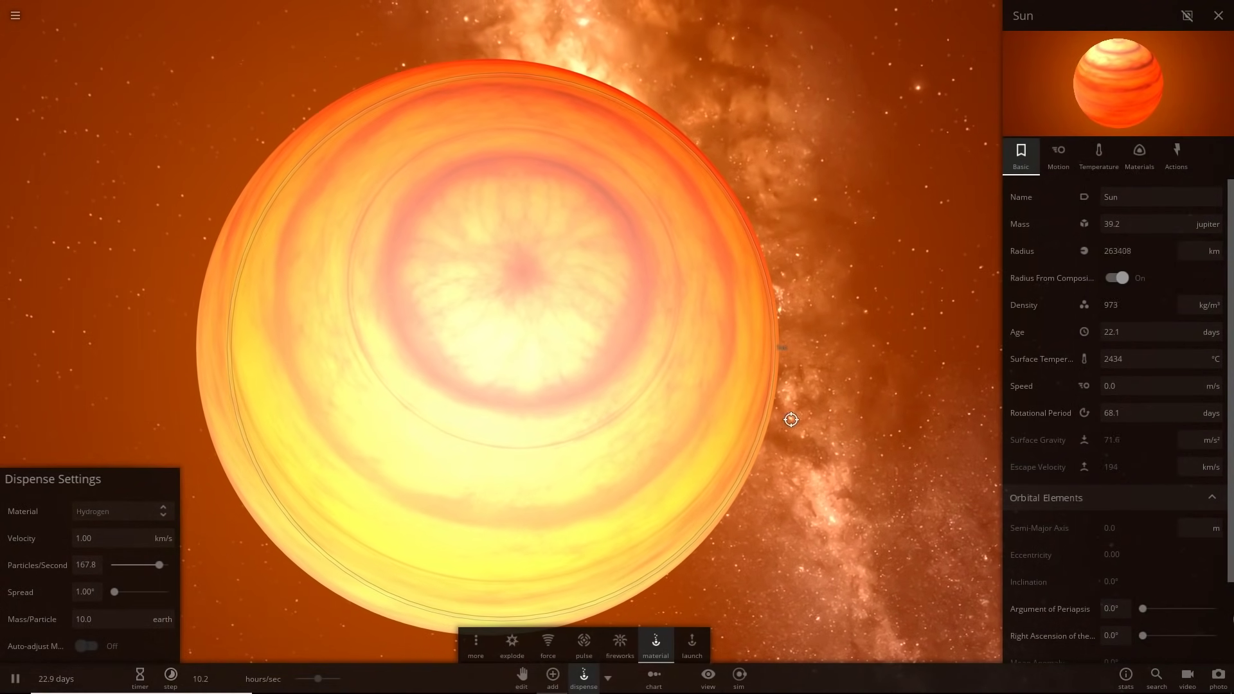
right_drag(765, 416, 385, 405)
key(])
key(period)
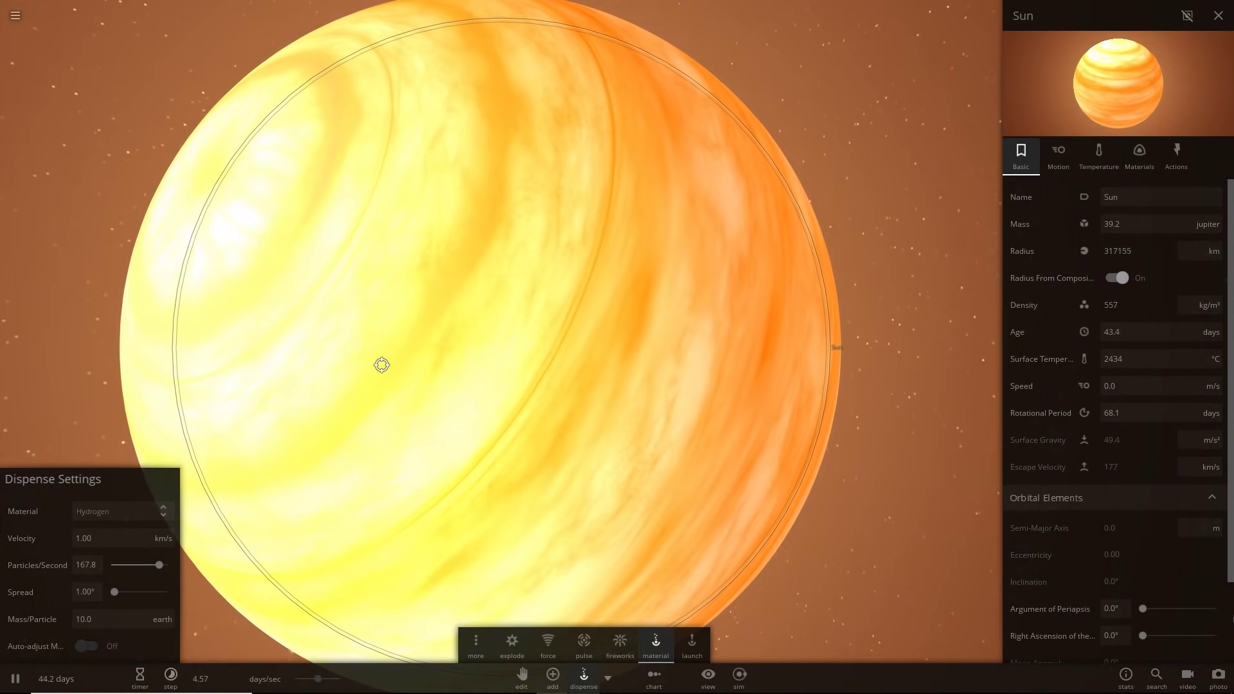
scroll(382, 358, down, 3)
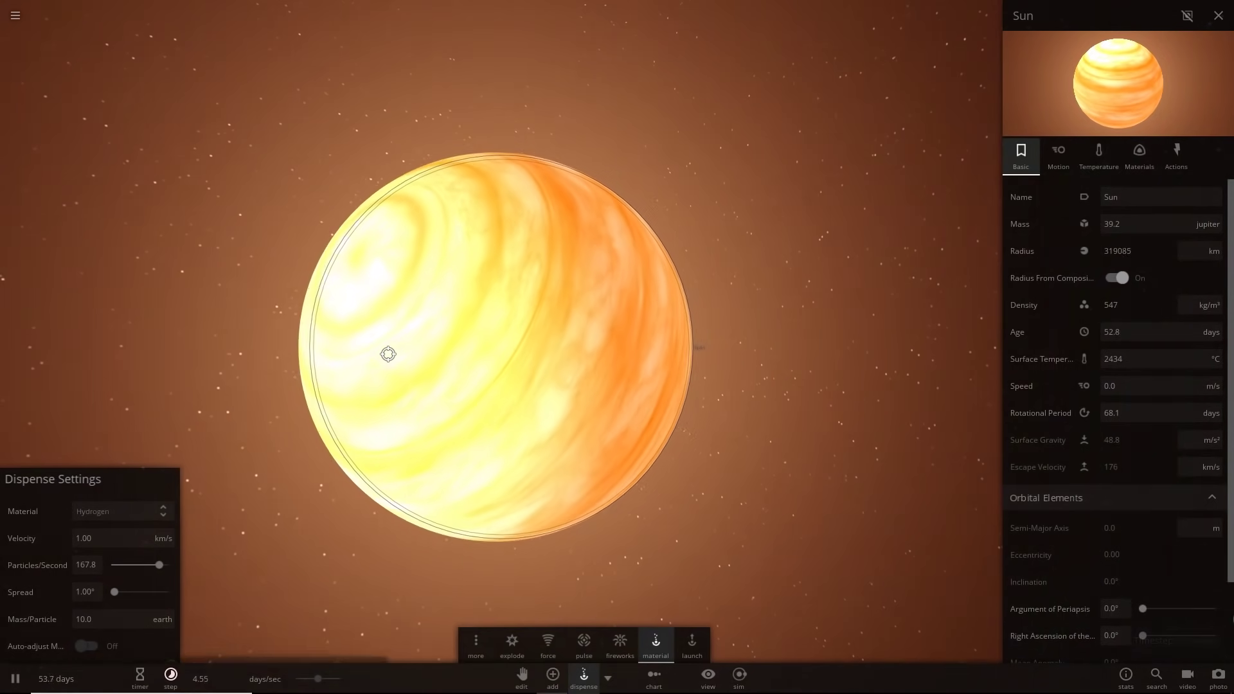
scroll(388, 354, up, 3)
key(period)
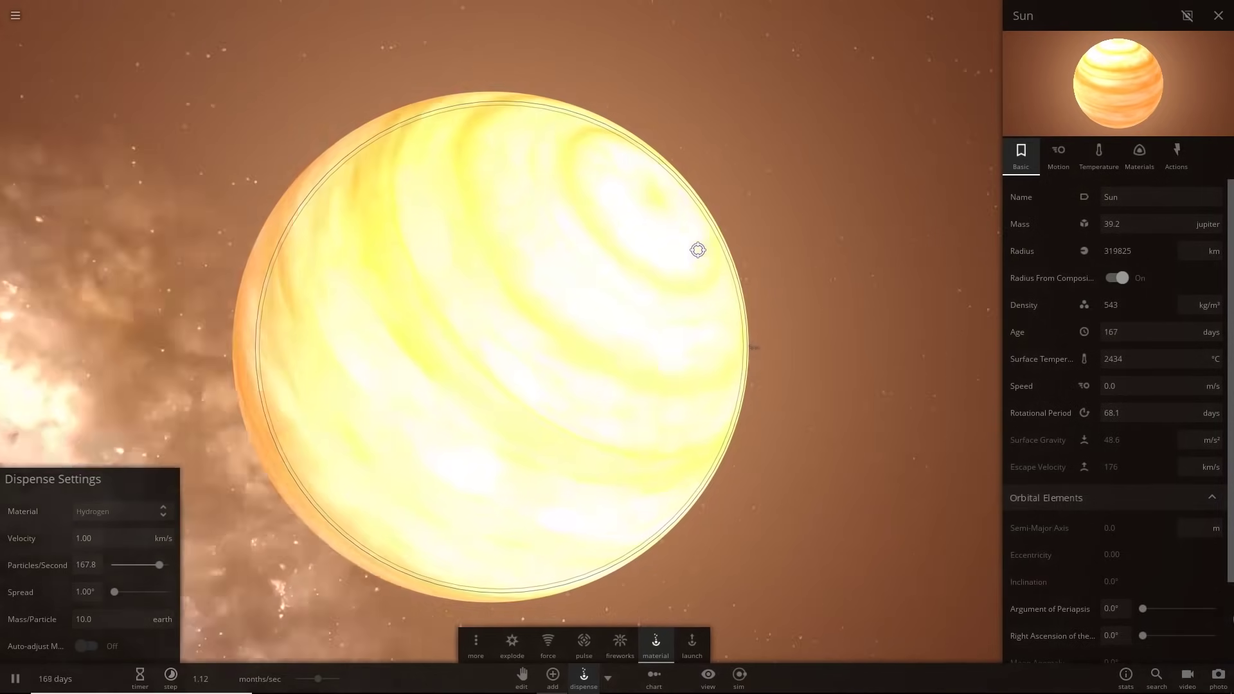
- Dispense more hydrogen onto the Sun, raising the mass to 1 jupiter per particle
scroll(482, 325, up, 2)
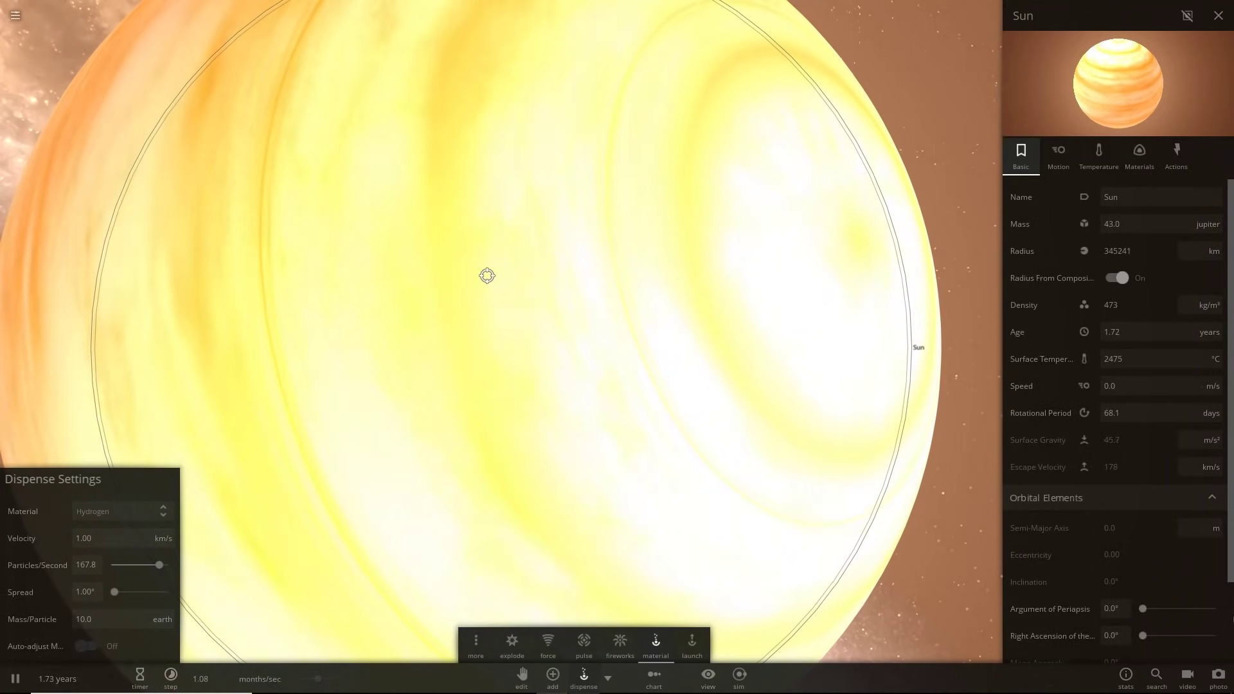
scroll(504, 296, down, 5)
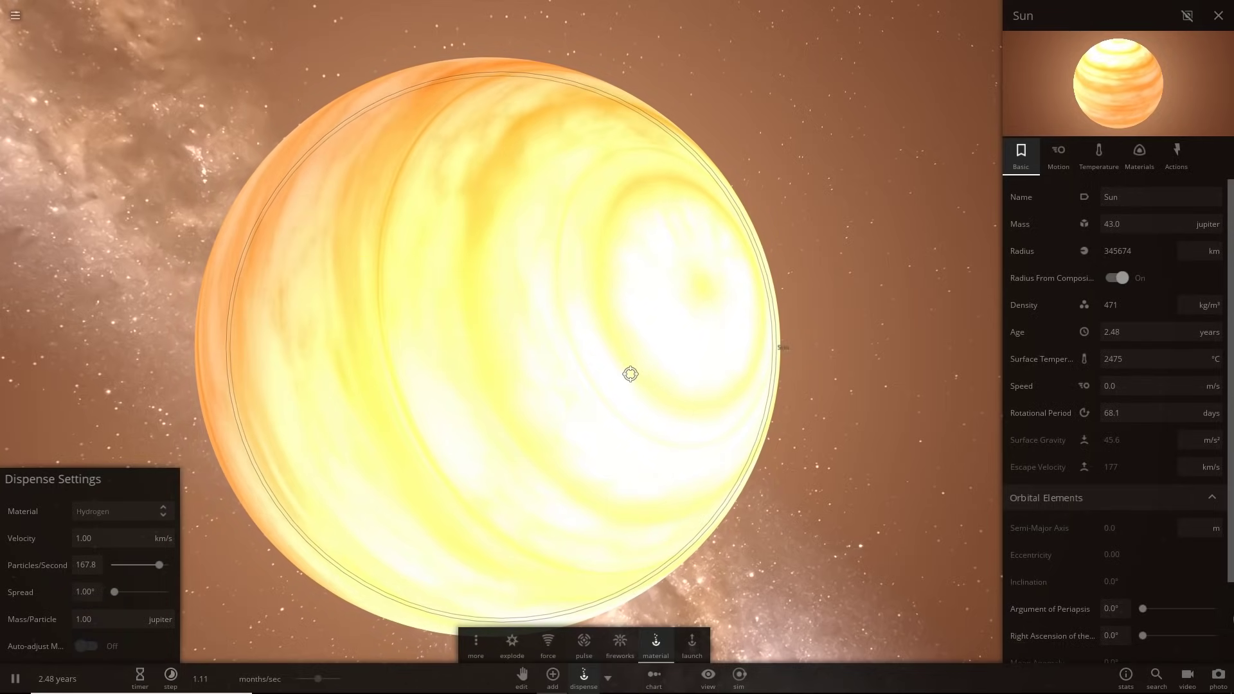
drag(625, 372, 485, 368)
scroll(674, 308, down, 4)
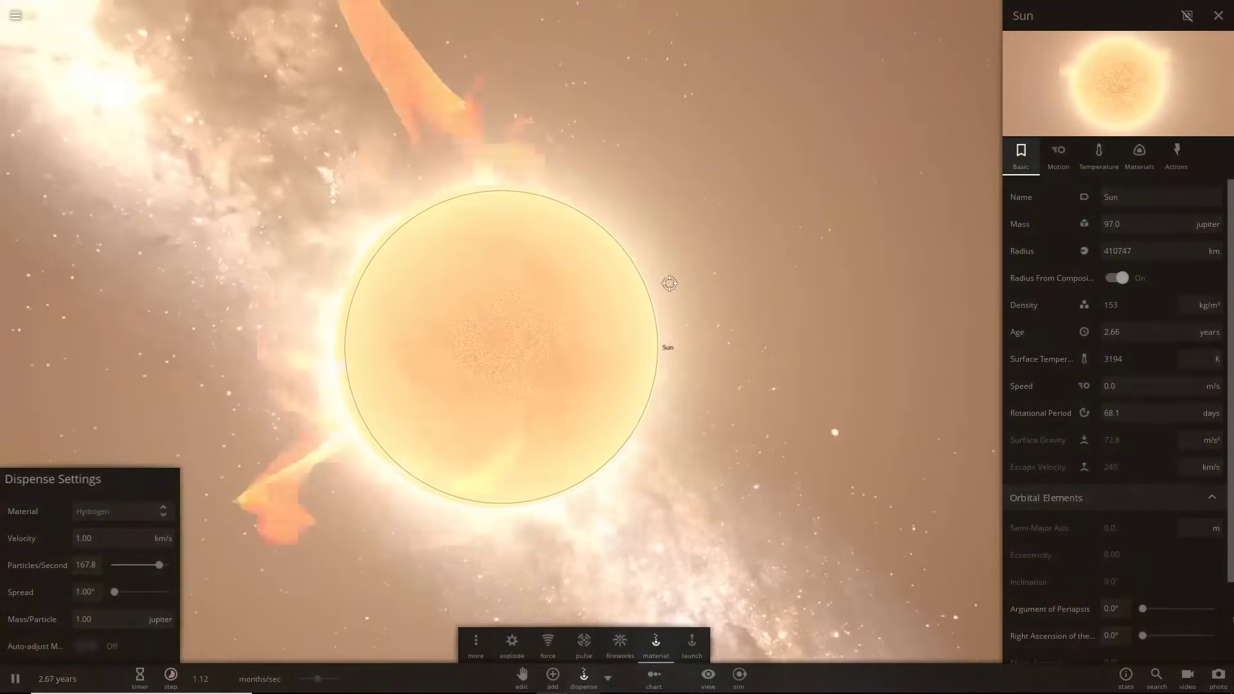
- Examine the newly ignited Sun and its flares from near and far
scroll(617, 273, down, 2)
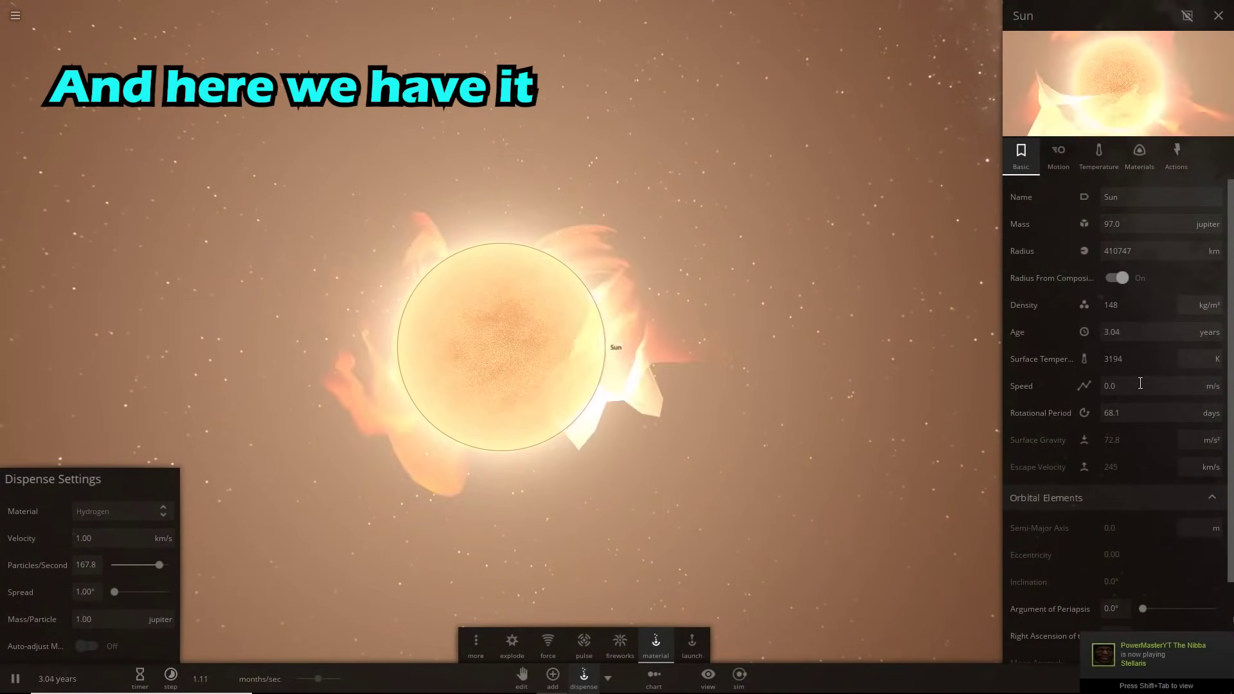
scroll(696, 328, up, 2)
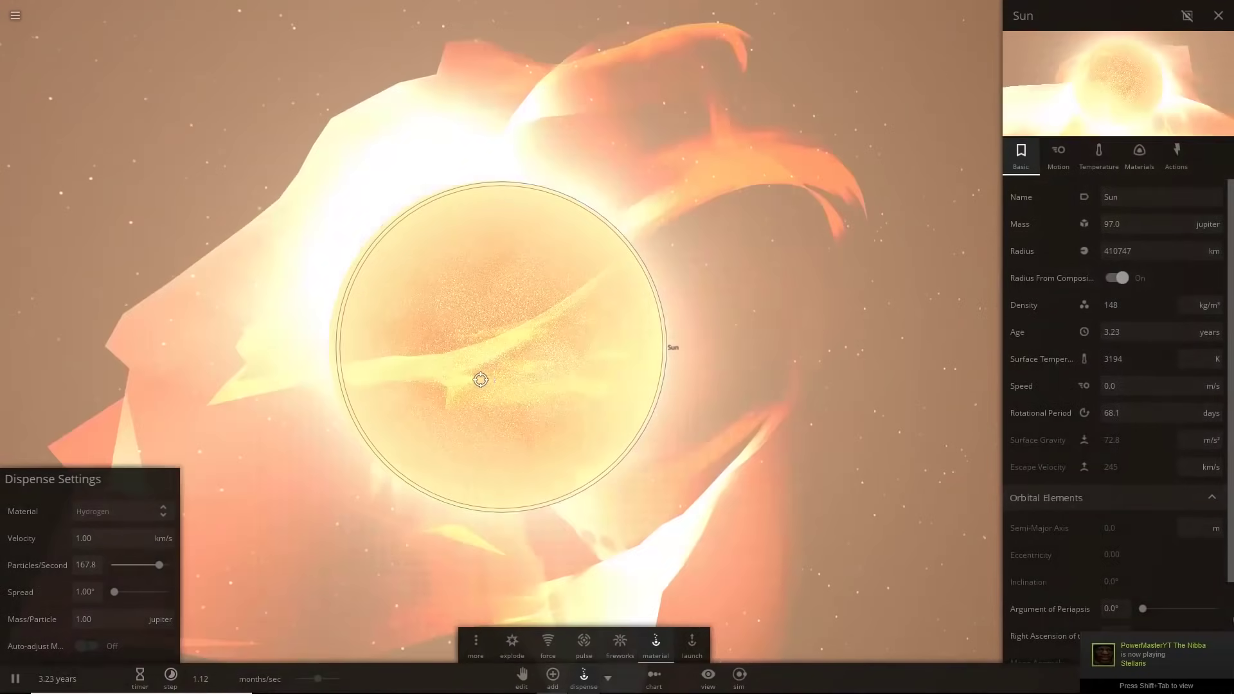
scroll(696, 495, down, 3)
scroll(632, 447, down, 2)
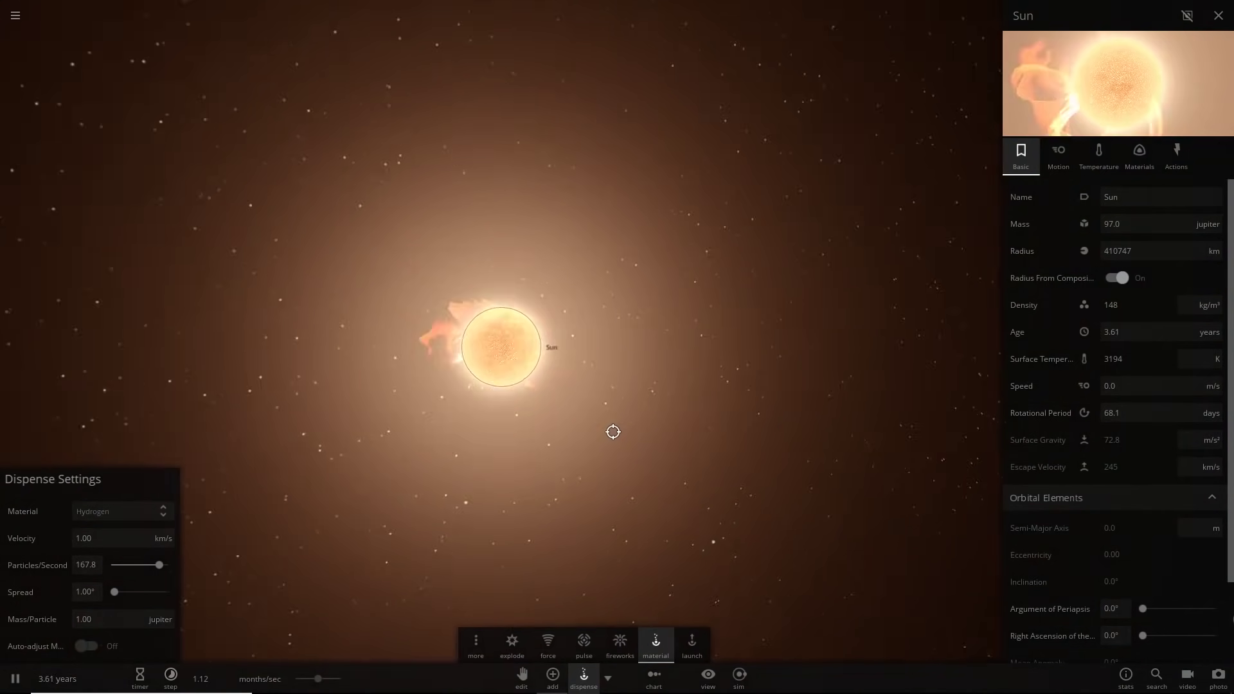
scroll(613, 430, up, 5)
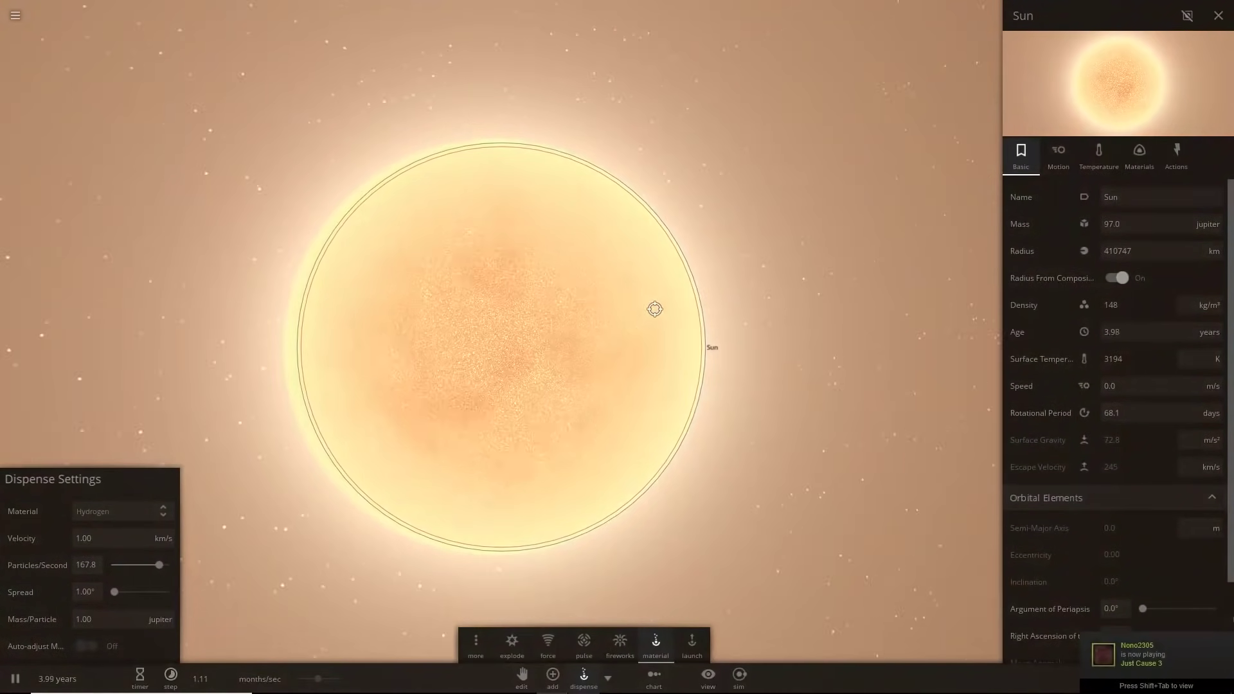
scroll(434, 268, up, 5)
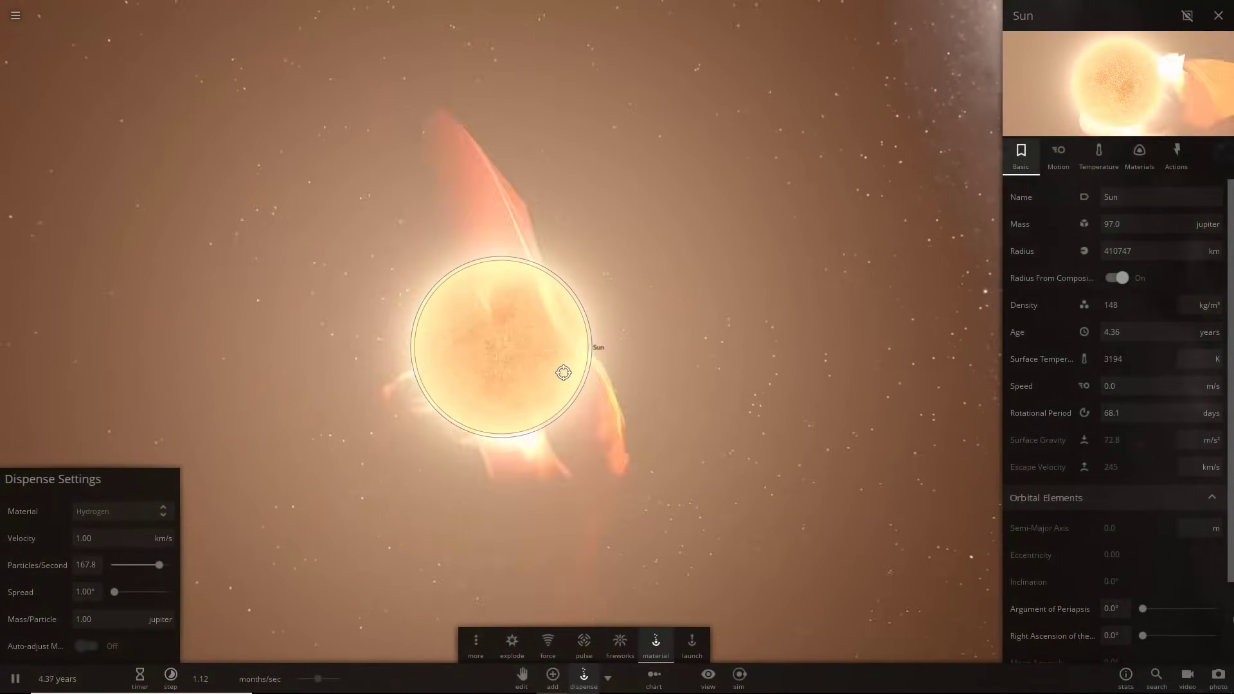
scroll(562, 369, up, 3)
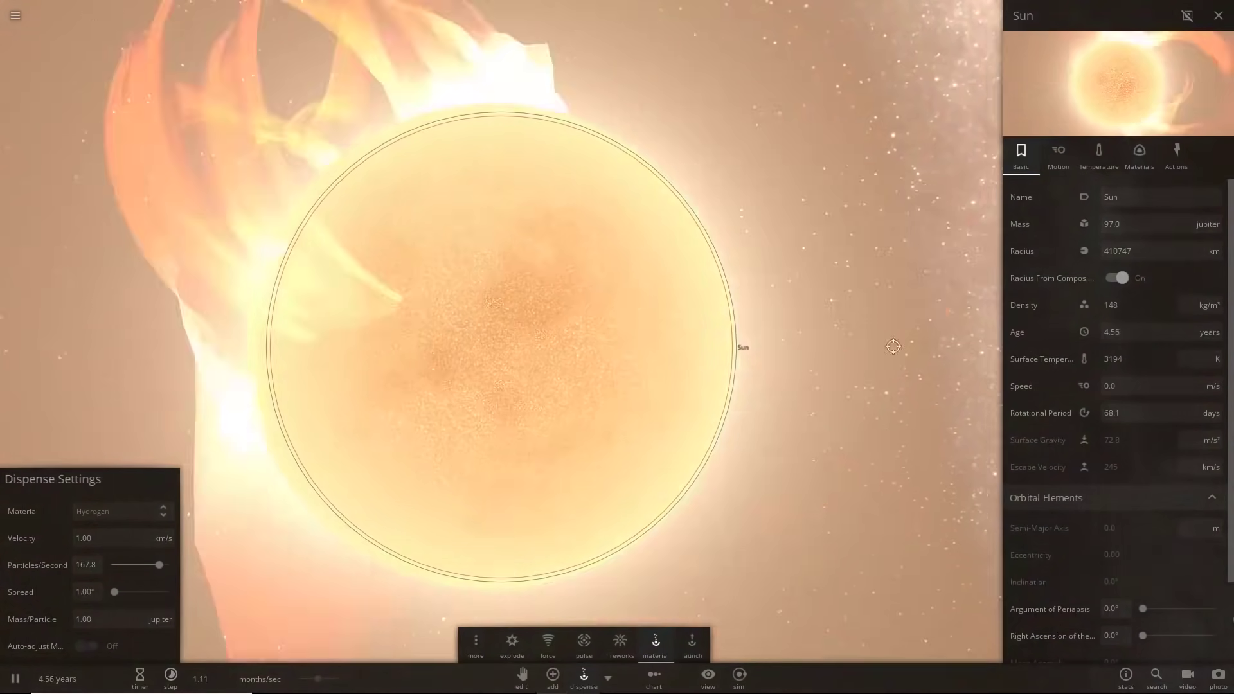
scroll(512, 285, down, 8)
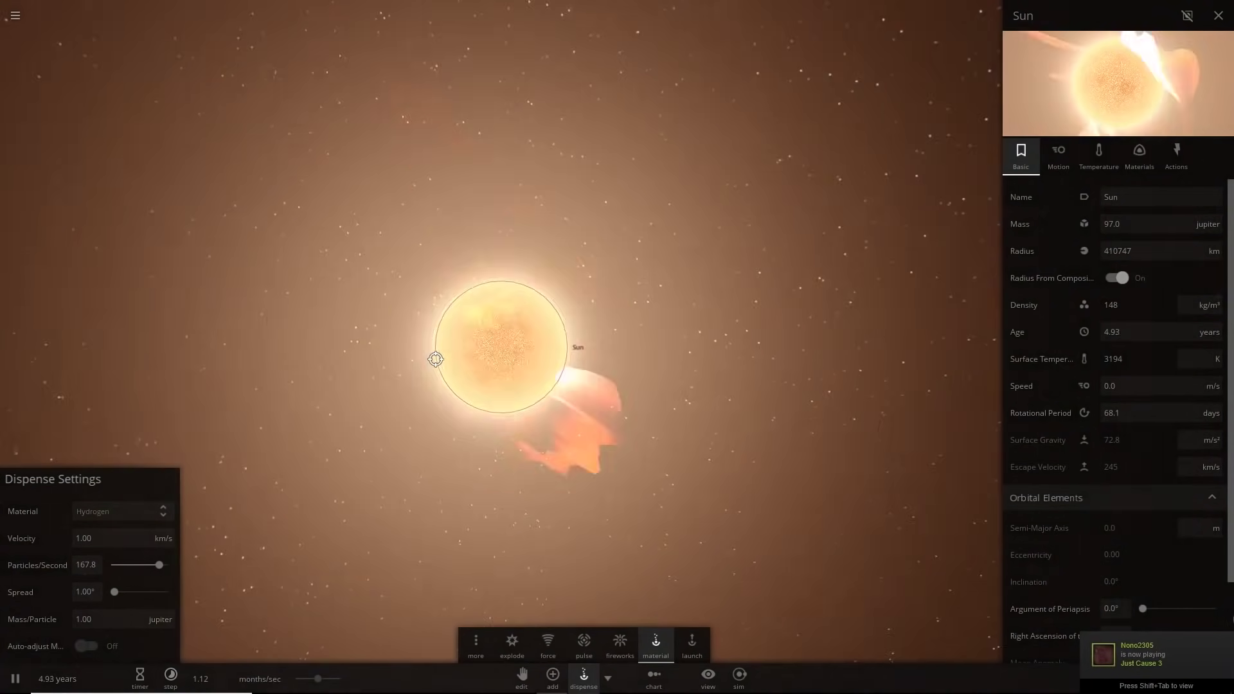
scroll(466, 361, up, 2)
scroll(480, 358, down, 5)
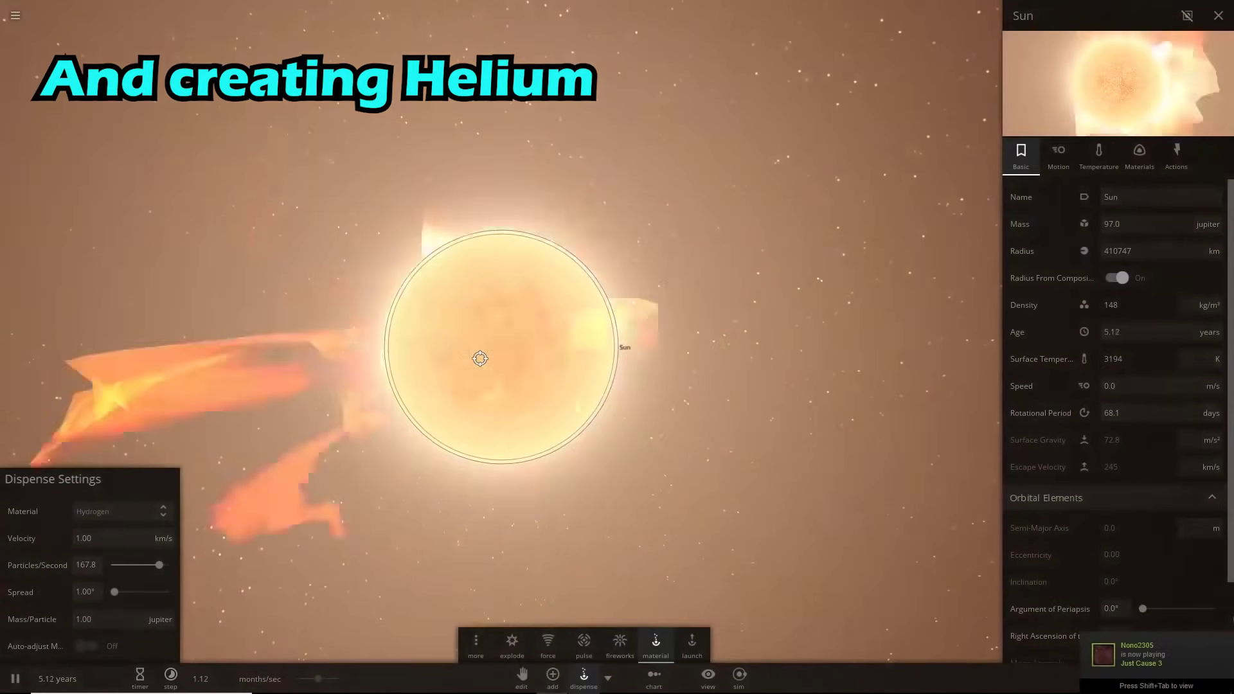
- Display the Sun's mass in sun units, dispense more hydrogen onto it, and set its mass to 1 sun
click(1203, 224)
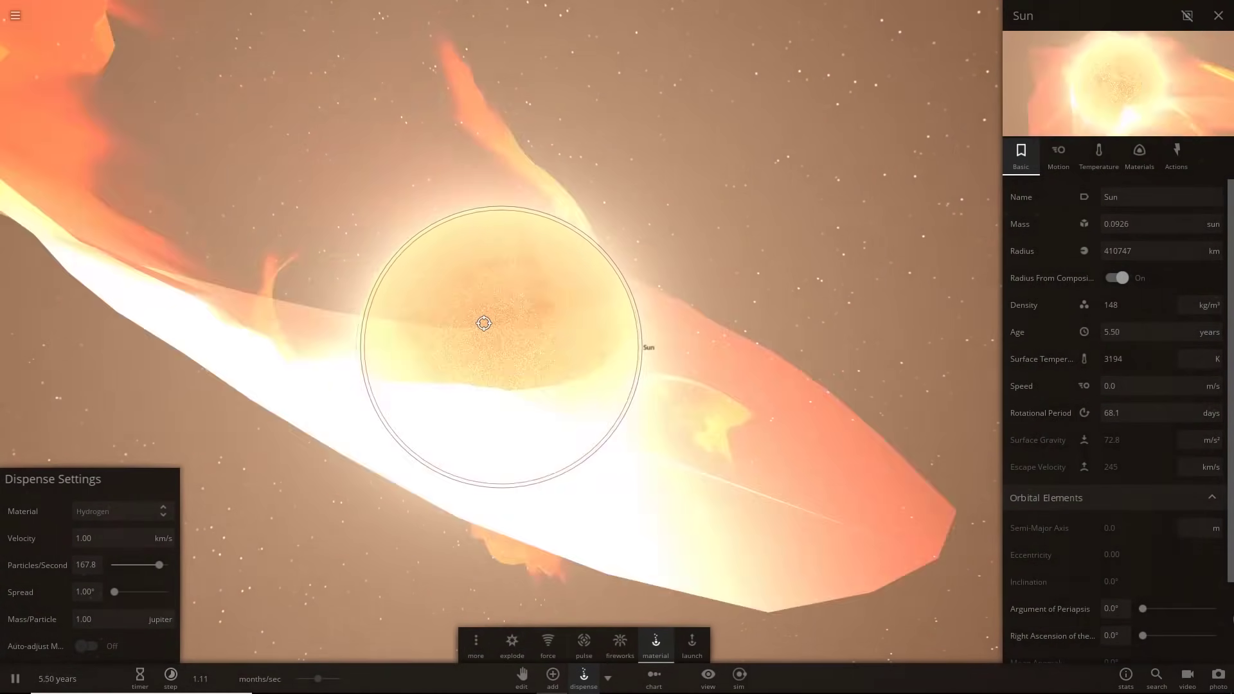
scroll(490, 327, up, 5)
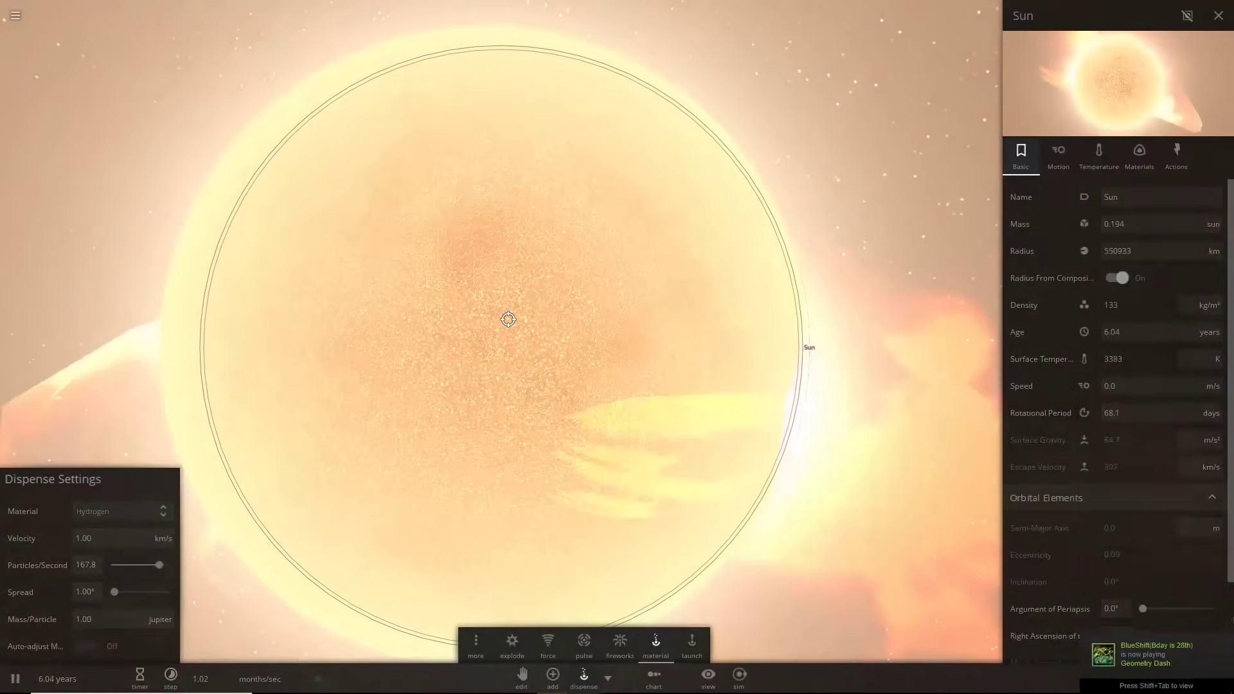
scroll(502, 320, down, 3)
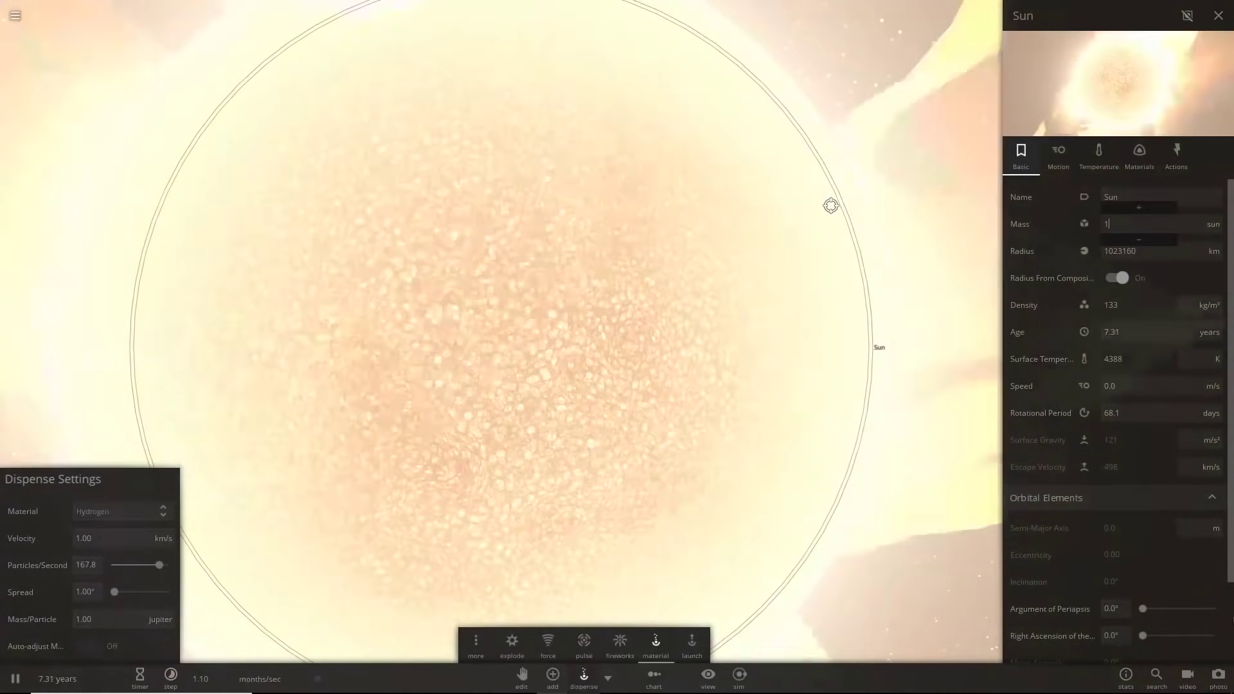
scroll(548, 289, down, 5)
scroll(548, 289, down, 5)
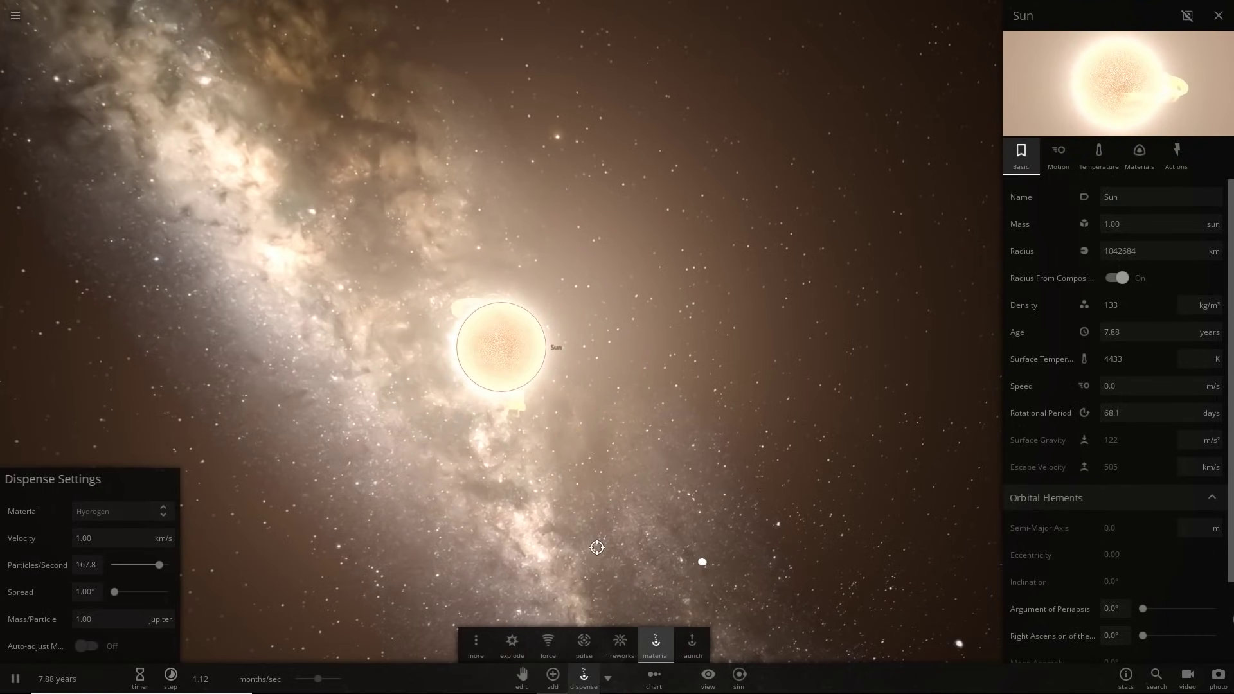
- Close the material dispensing tool and its settings
mouse_move(586, 673)
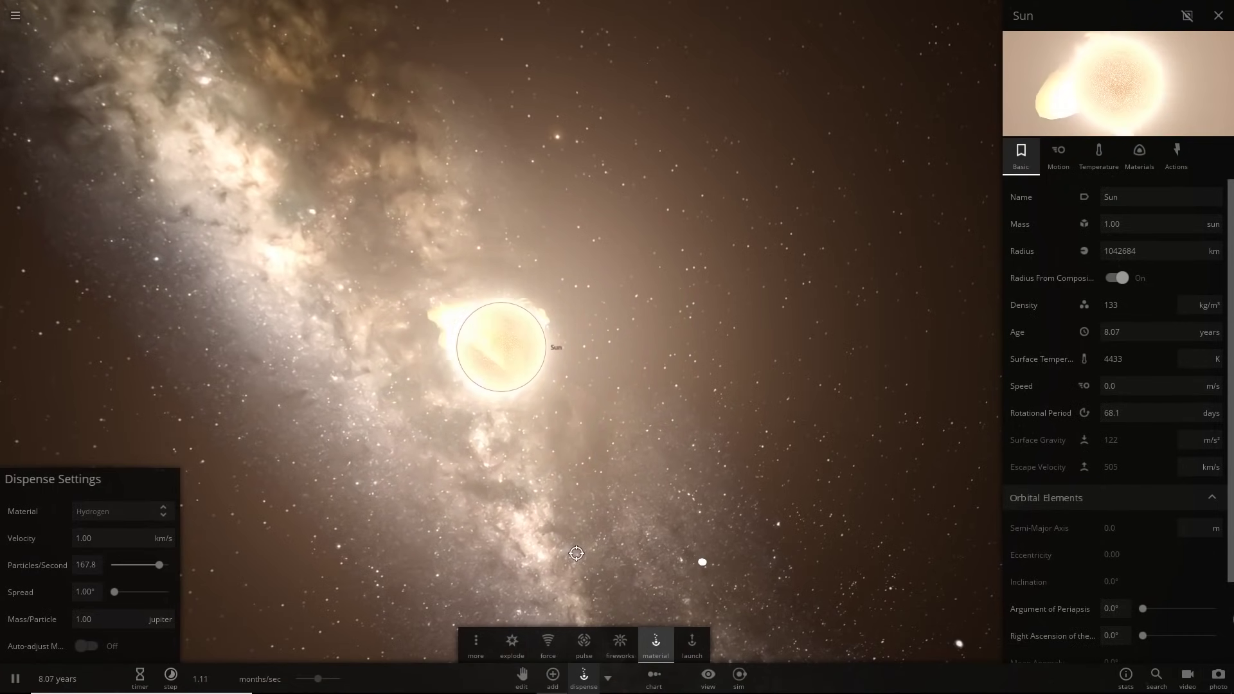
scroll(507, 386, up, 5)
scroll(570, 455, down, 2)
right_drag(570, 454, 617, 592)
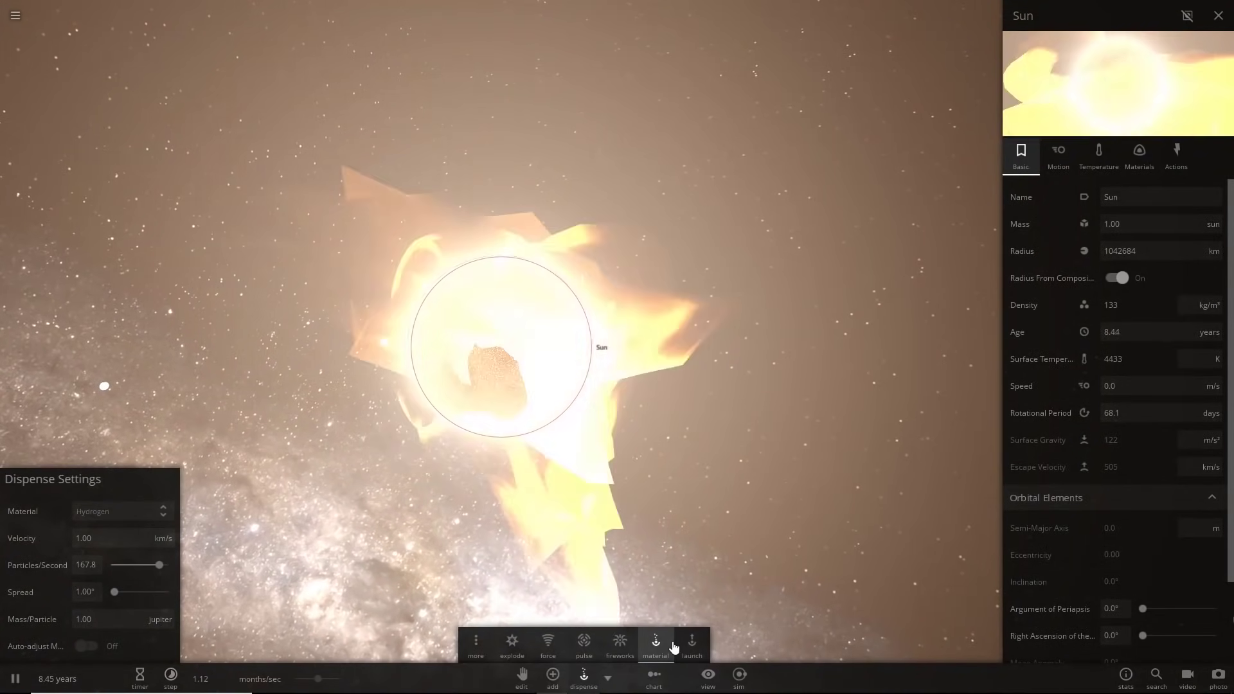
click(584, 679)
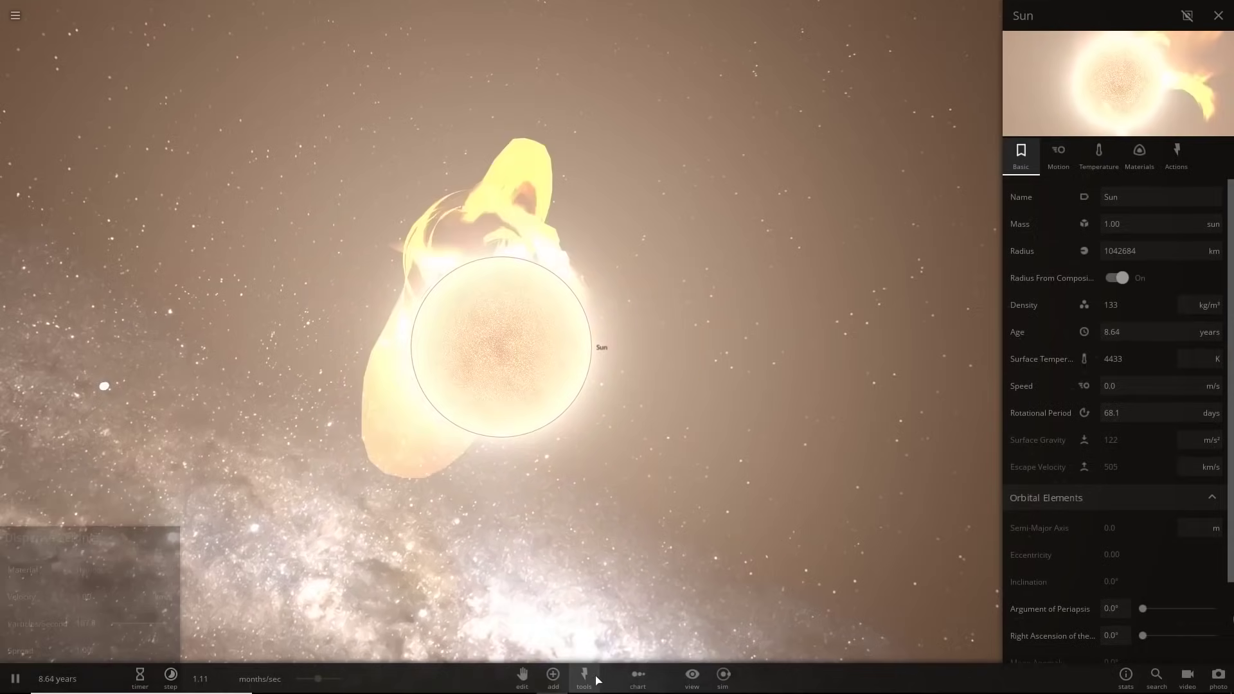
- Examine the one-solar-mass Sun from several angles and distances
scroll(514, 324, down, 5)
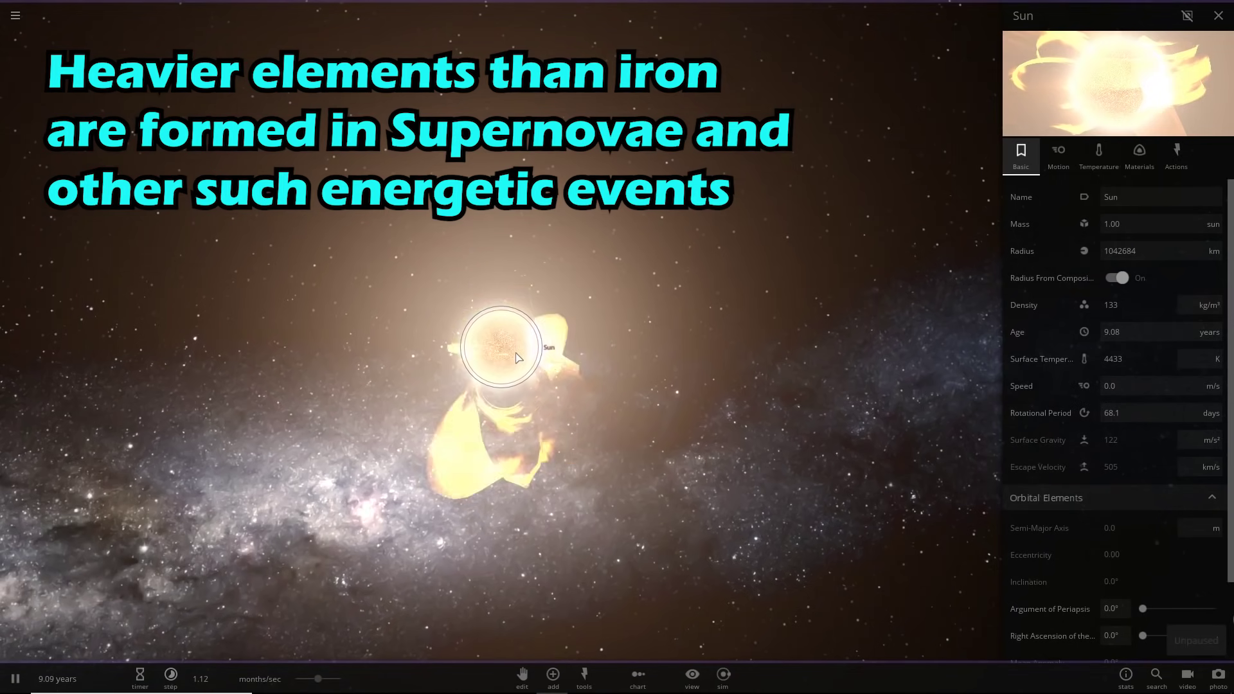
drag(515, 357, 482, 212)
key(space)
scroll(516, 357, down, 5)
scroll(501, 347, down, 5)
drag(478, 440, 829, 353)
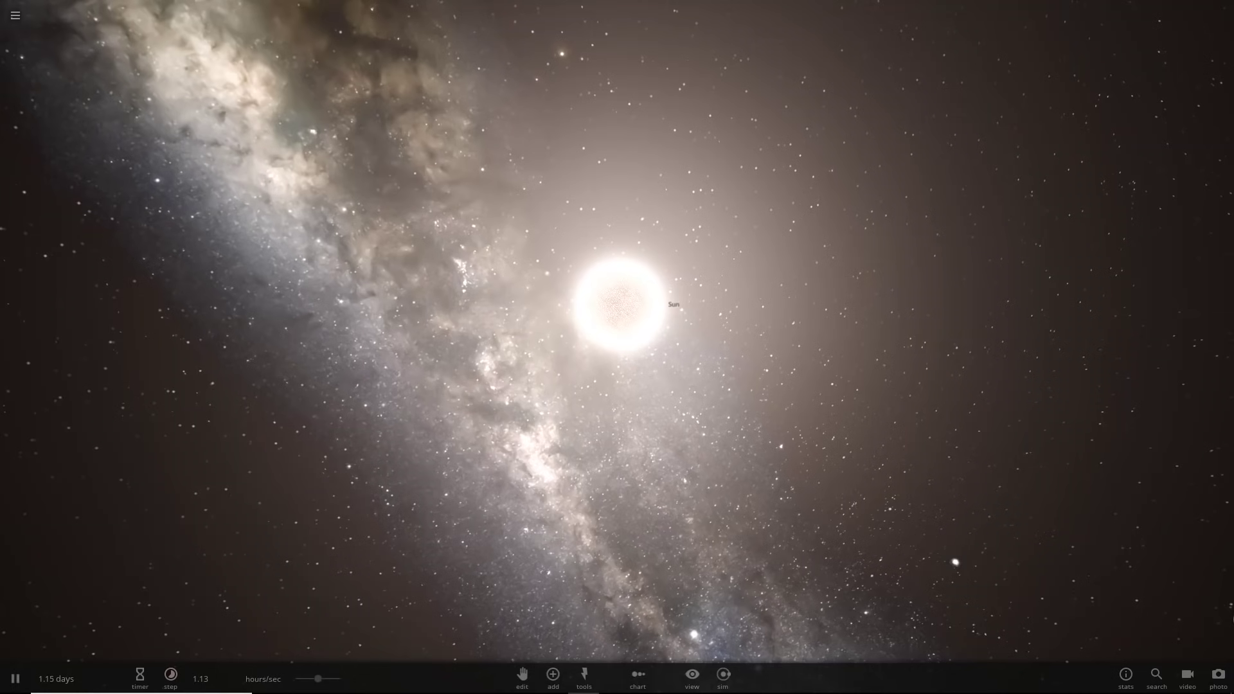
drag(720, 433, 617, 425)
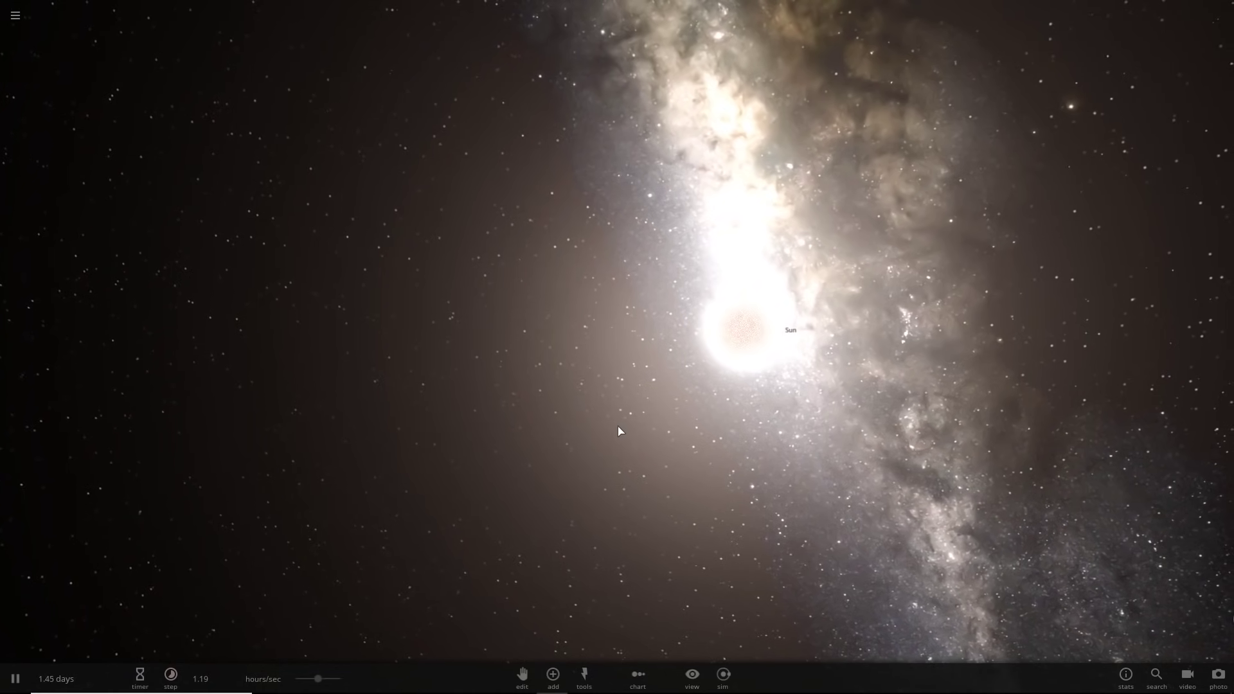
drag(620, 431, 526, 336)
scroll(570, 349, up, 3)
scroll(531, 334, up, 5)
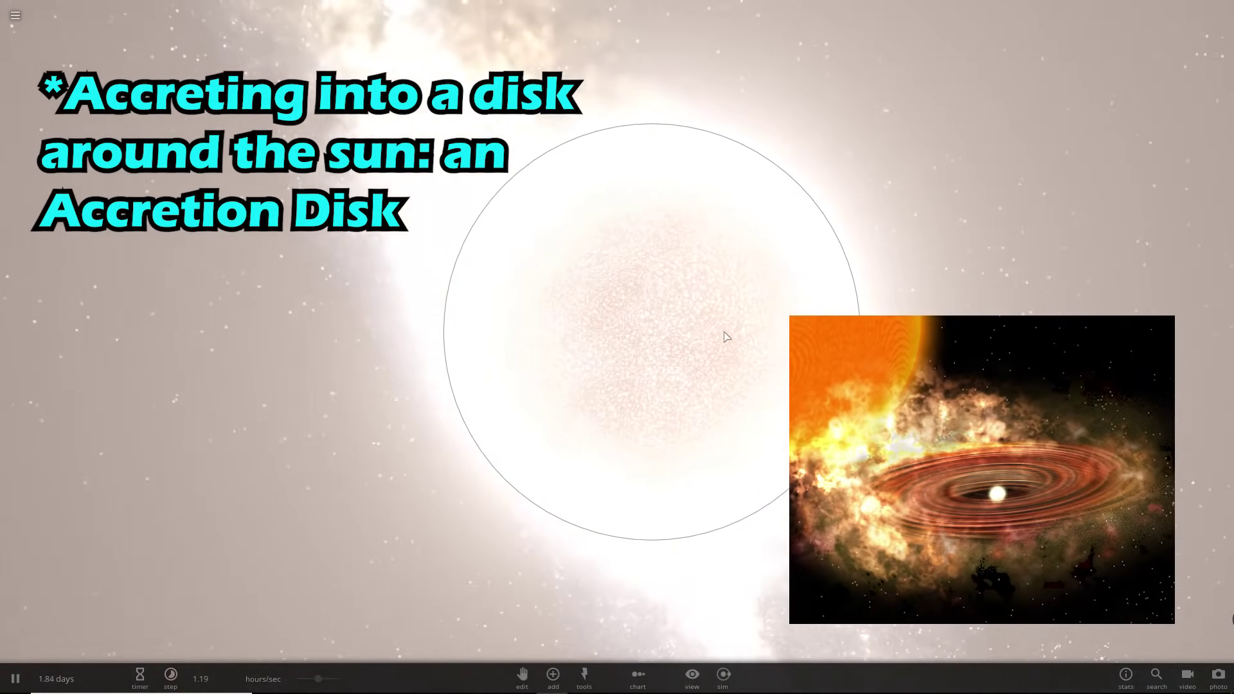
drag(724, 331, 661, 285)
scroll(672, 280, down, 3)
scroll(675, 286, down, 6)
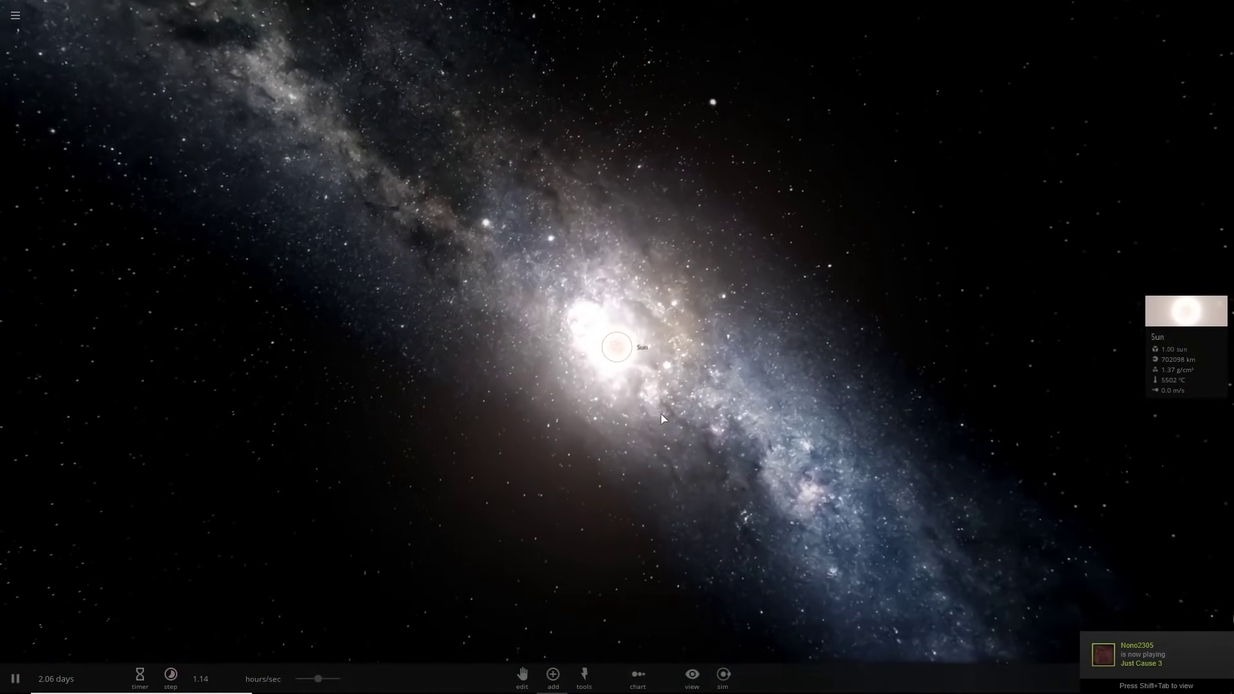
- Place Jupiter from the planet collection into orbit around the Sun
drag(661, 415, 585, 429)
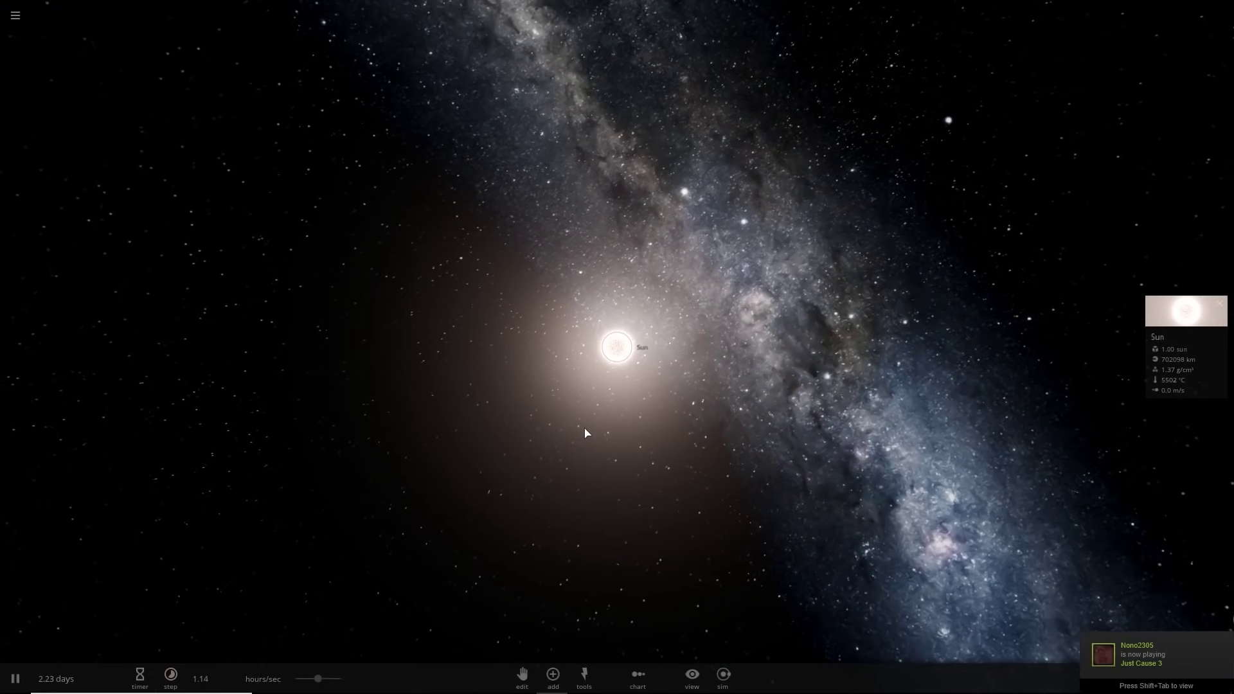
scroll(590, 439, down, 3)
click(552, 678)
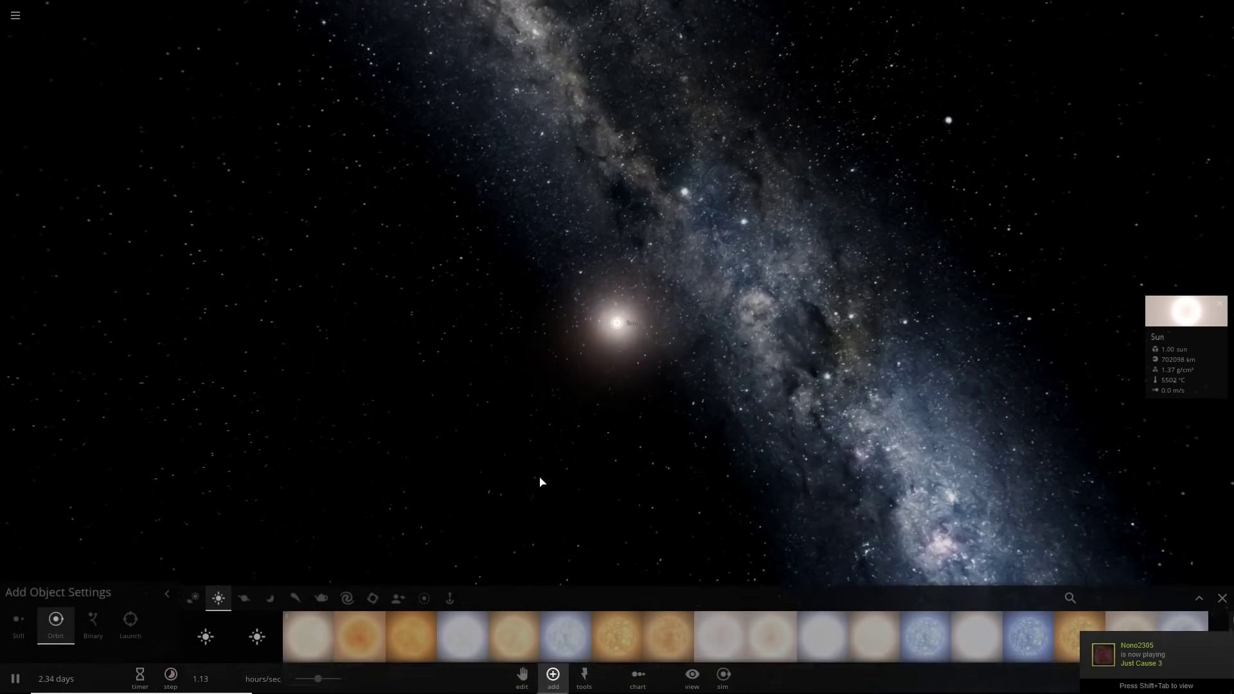
drag(531, 451, 672, 383)
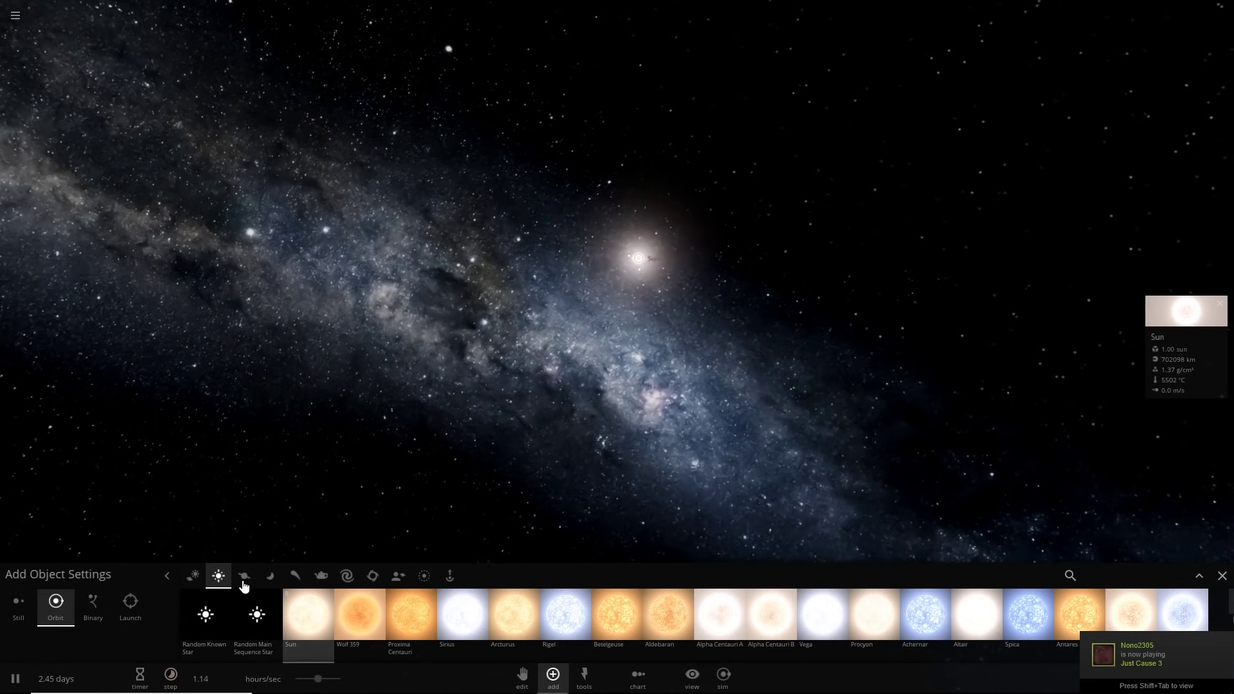
click(244, 577)
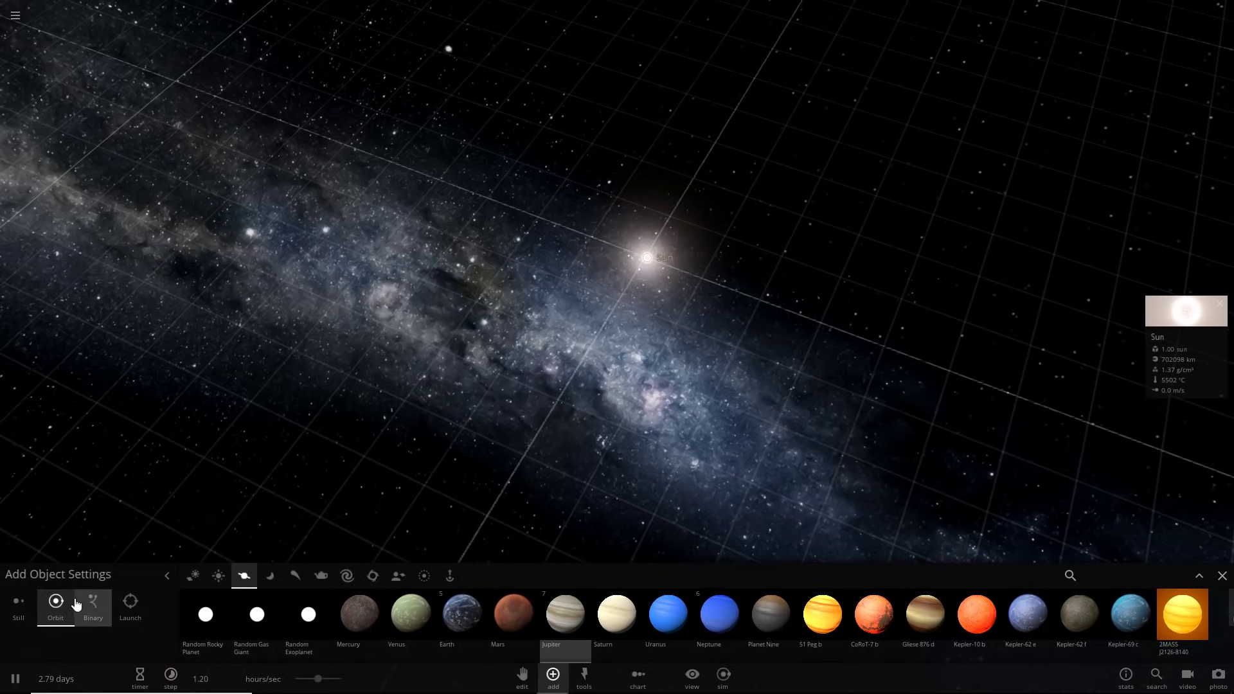
click(716, 366)
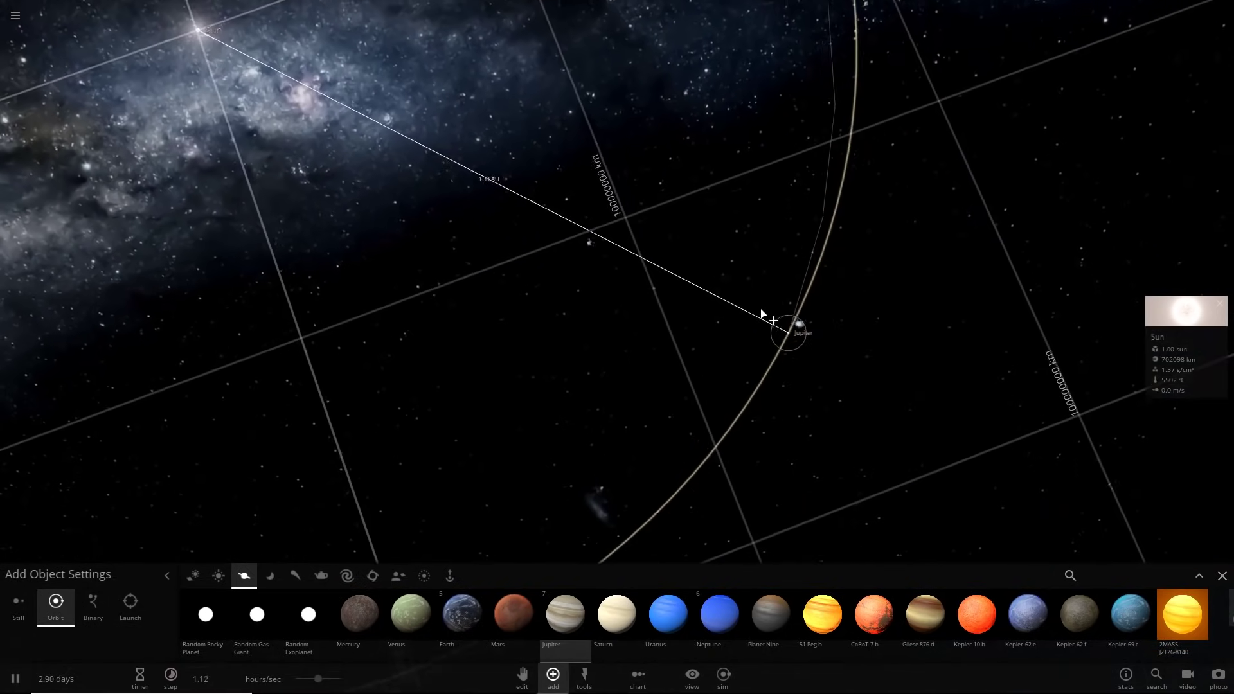
scroll(758, 311, down, 5)
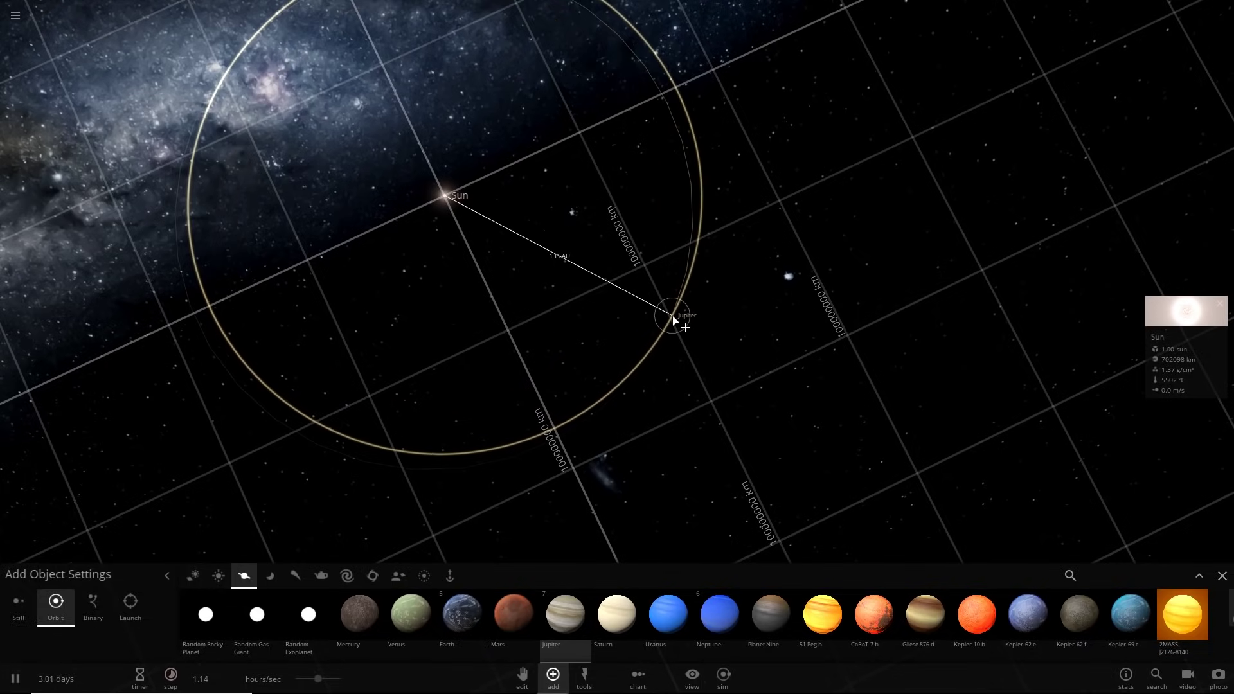
scroll(673, 319, down, 3)
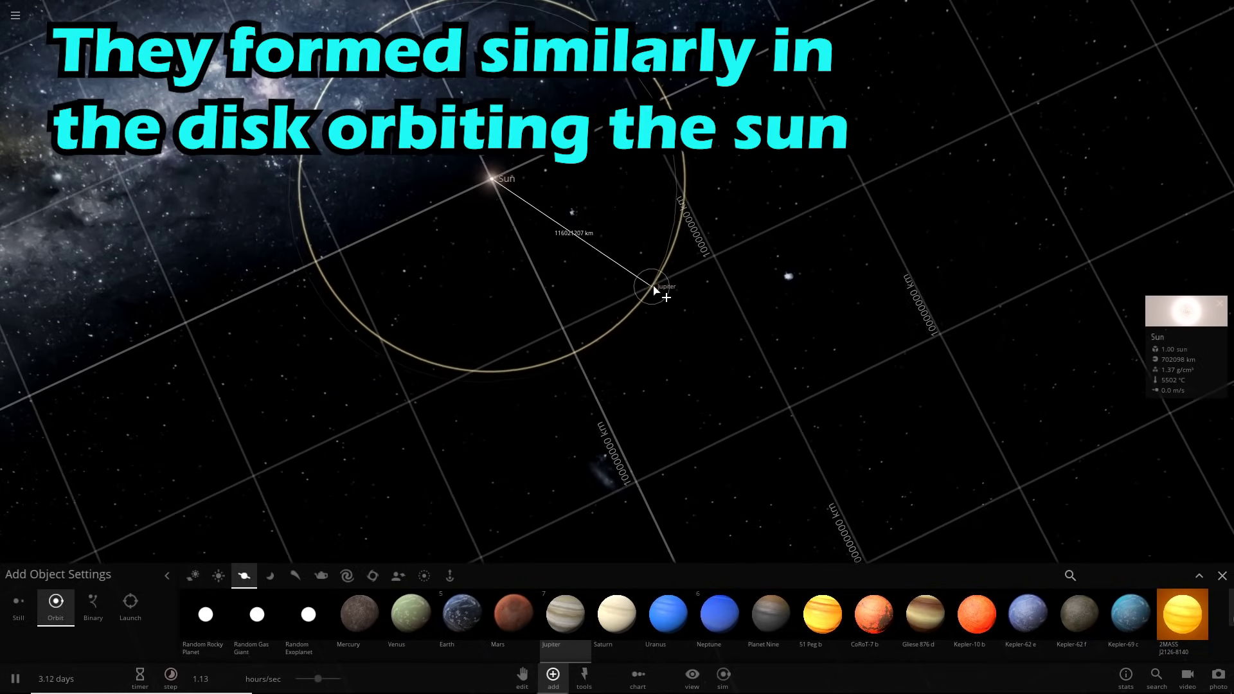
scroll(694, 254, up, 5)
right_drag(653, 291, 704, 239)
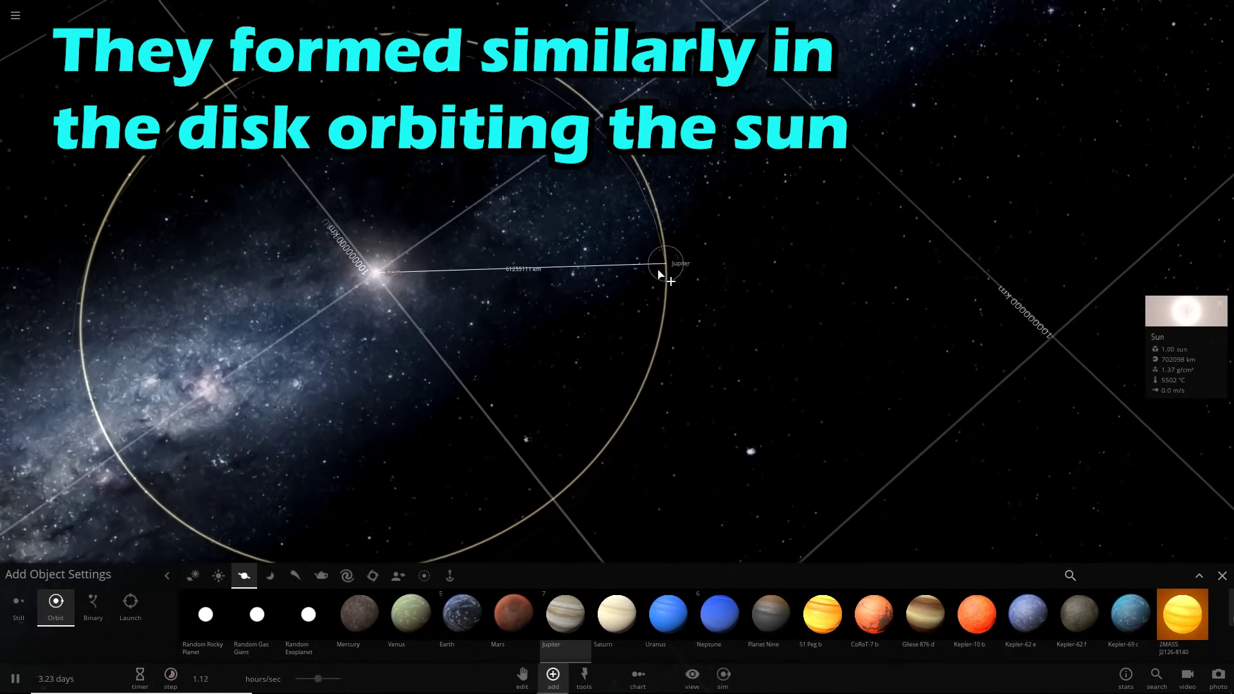
click(629, 300)
- Add Saturn on an orbit around the Sun, outside Jupiter's
key(d)
scroll(627, 426, down, 1)
click(616, 613)
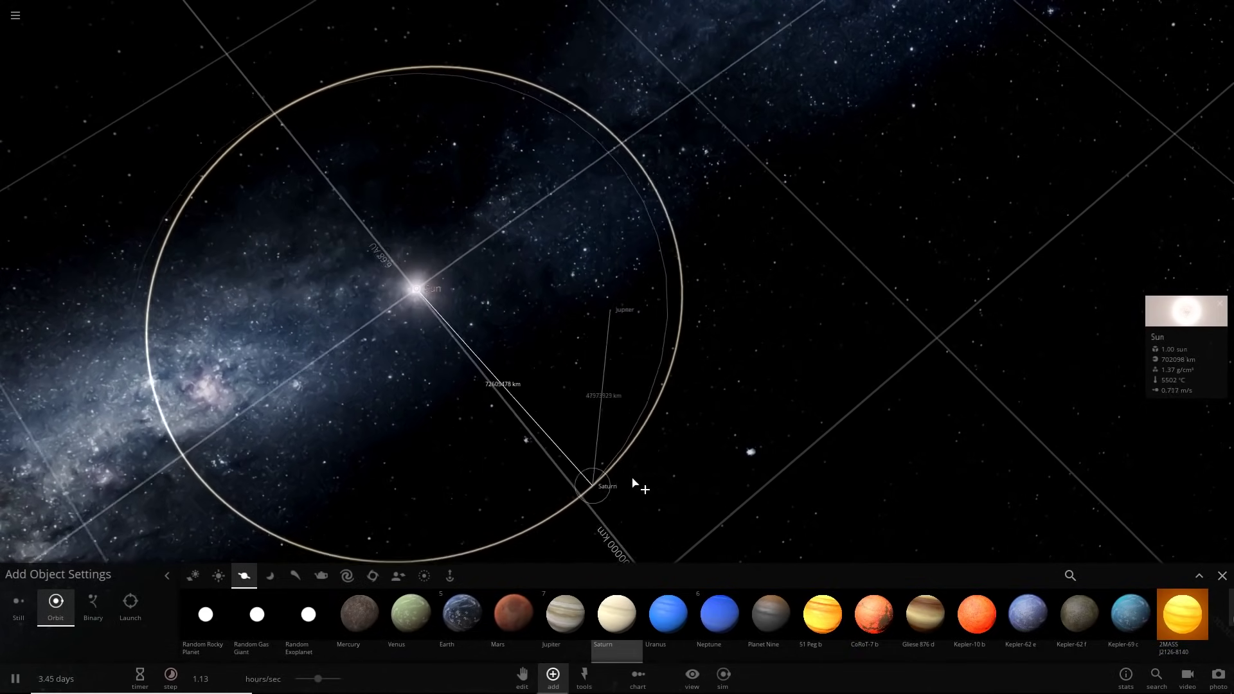
right_drag(643, 481, 718, 461)
- Add Uranus and Neptune on orbits around the Sun beyond Saturn and finish adding planets
click(668, 613)
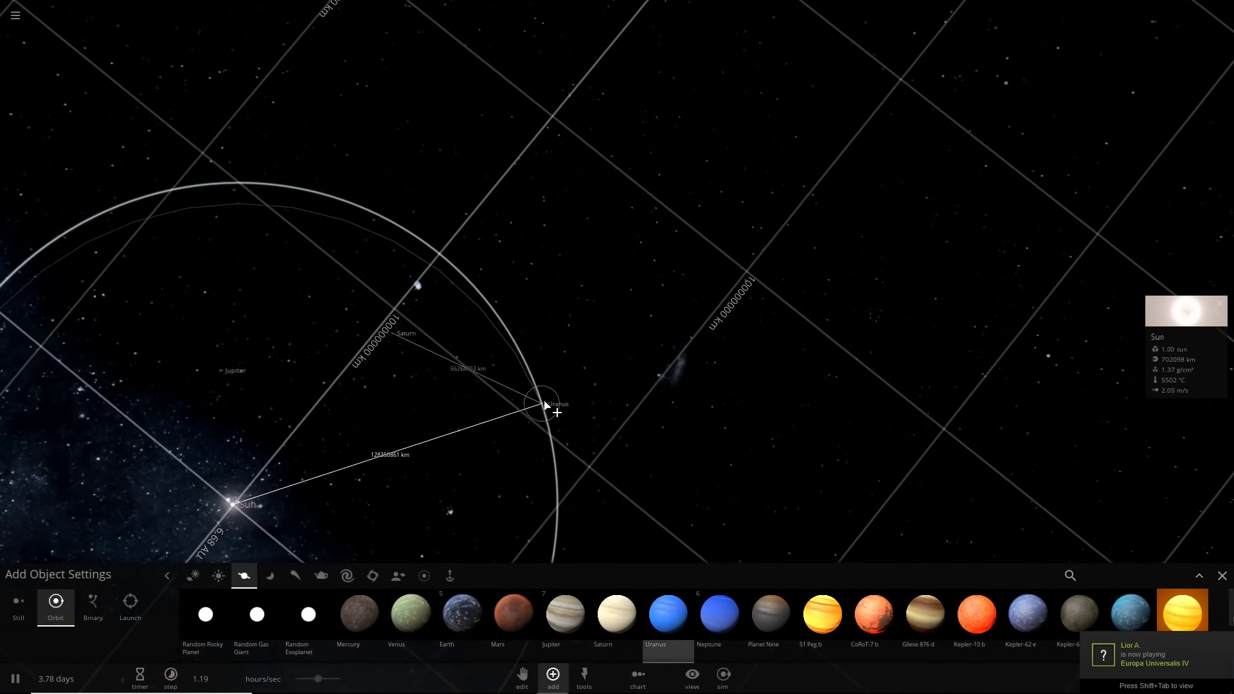
click(719, 616)
right_drag(716, 429, 452, 264)
scroll(451, 264, up, 2)
key(Escape)
- Focus on Jupiter and examine it and its orbit around the Sun from near and far
click(773, 257)
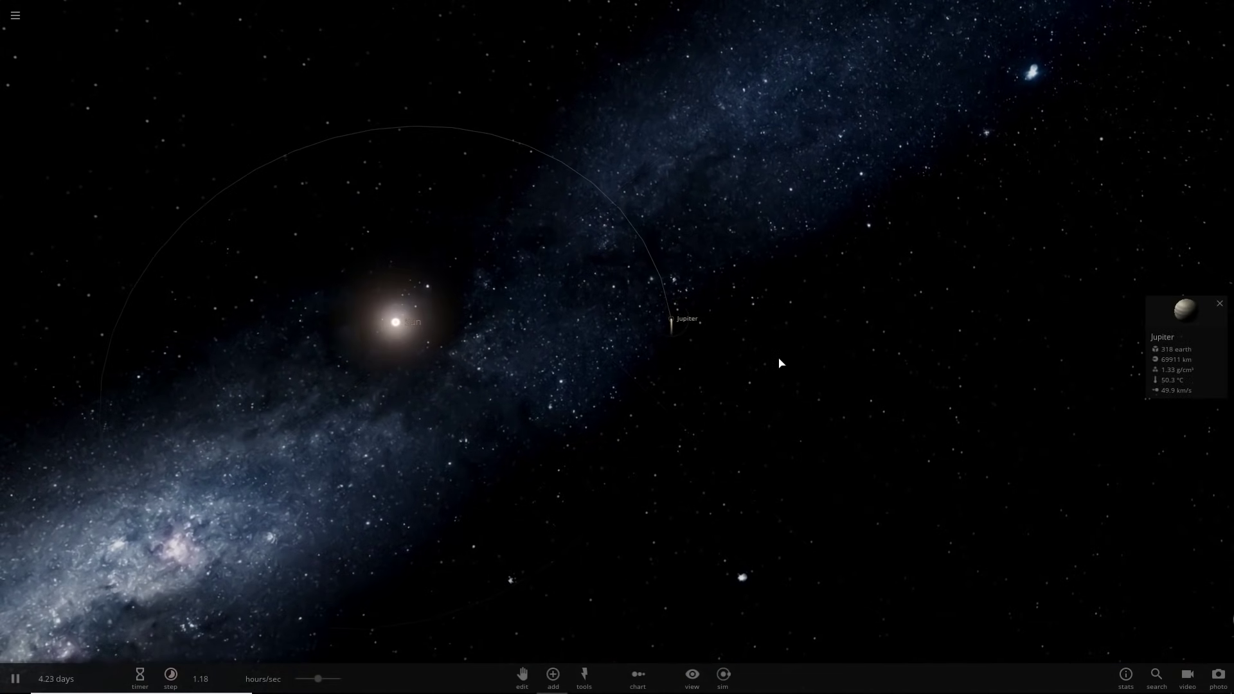
right_drag(777, 360, 645, 197)
scroll(645, 197, up, 2)
scroll(645, 199, up, 5)
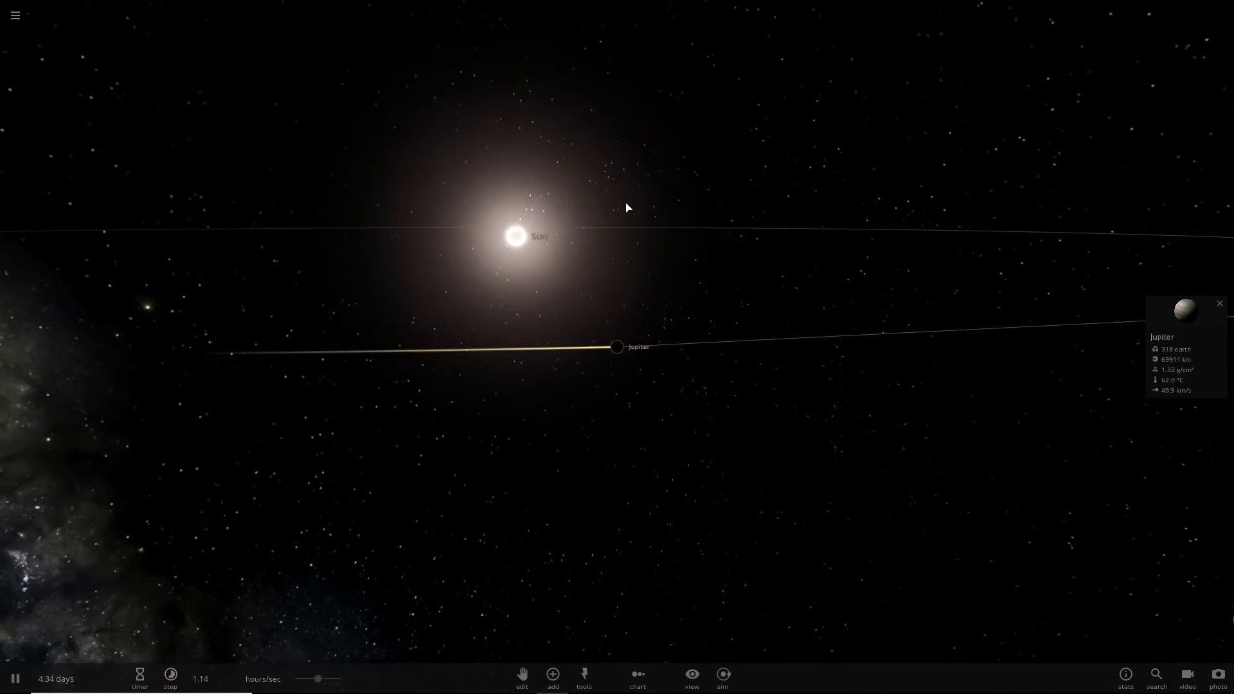
scroll(510, 237, down, 2)
right_drag(38, 157, 872, 253)
drag(872, 257, 411, 450)
scroll(385, 286, down, 5)
scroll(388, 289, down, 4)
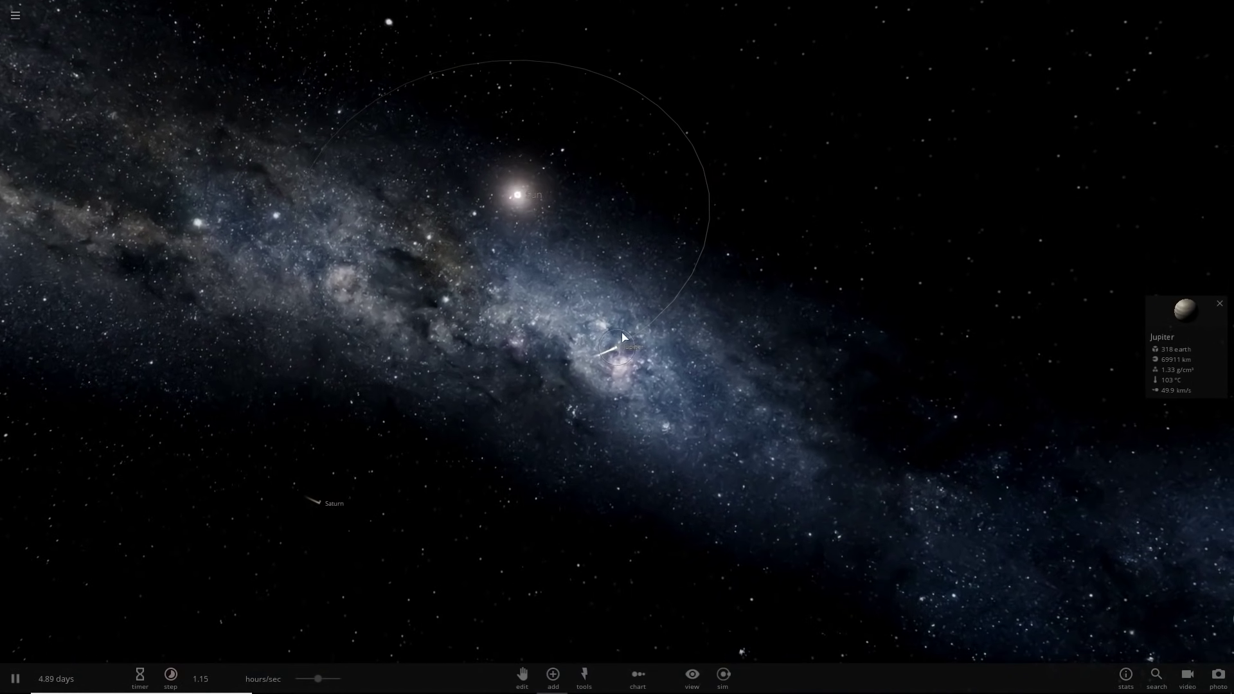
drag(882, 406, 744, 269)
scroll(559, 444, up, 5)
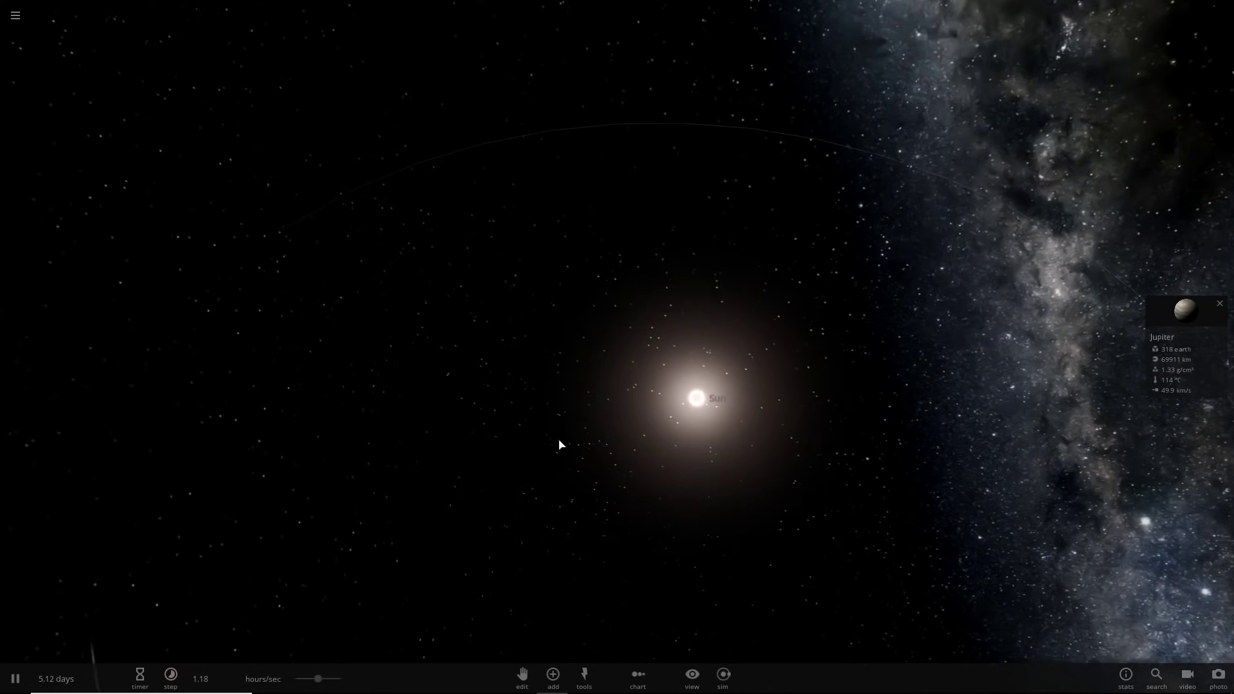
scroll(565, 457, down, 5)
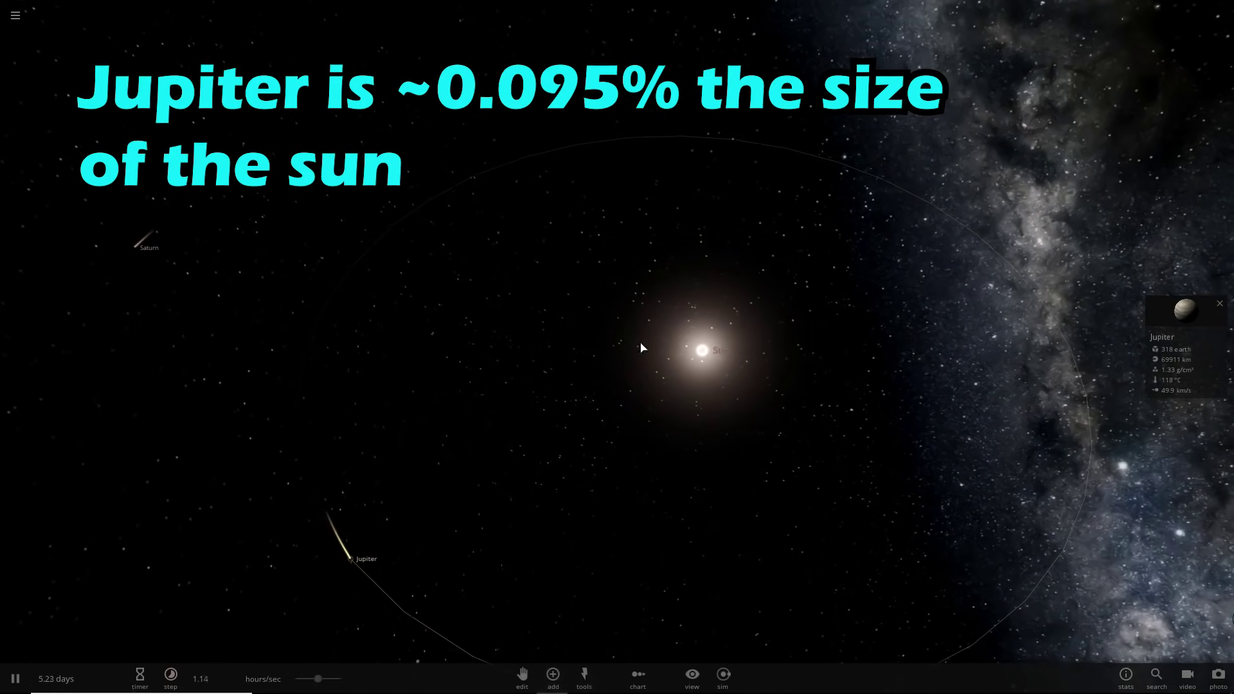
drag(703, 354, 681, 380)
scroll(684, 380, up, 3)
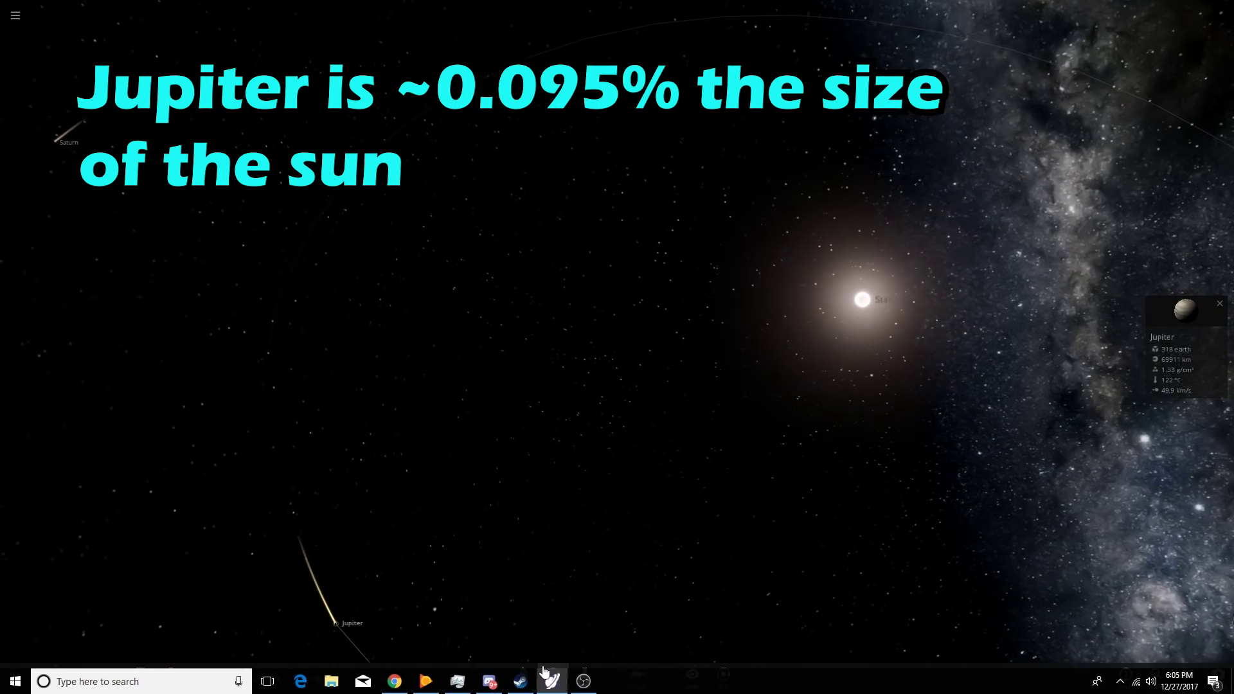
- Add a random asteroid in orbit around the Sun
click(552, 672)
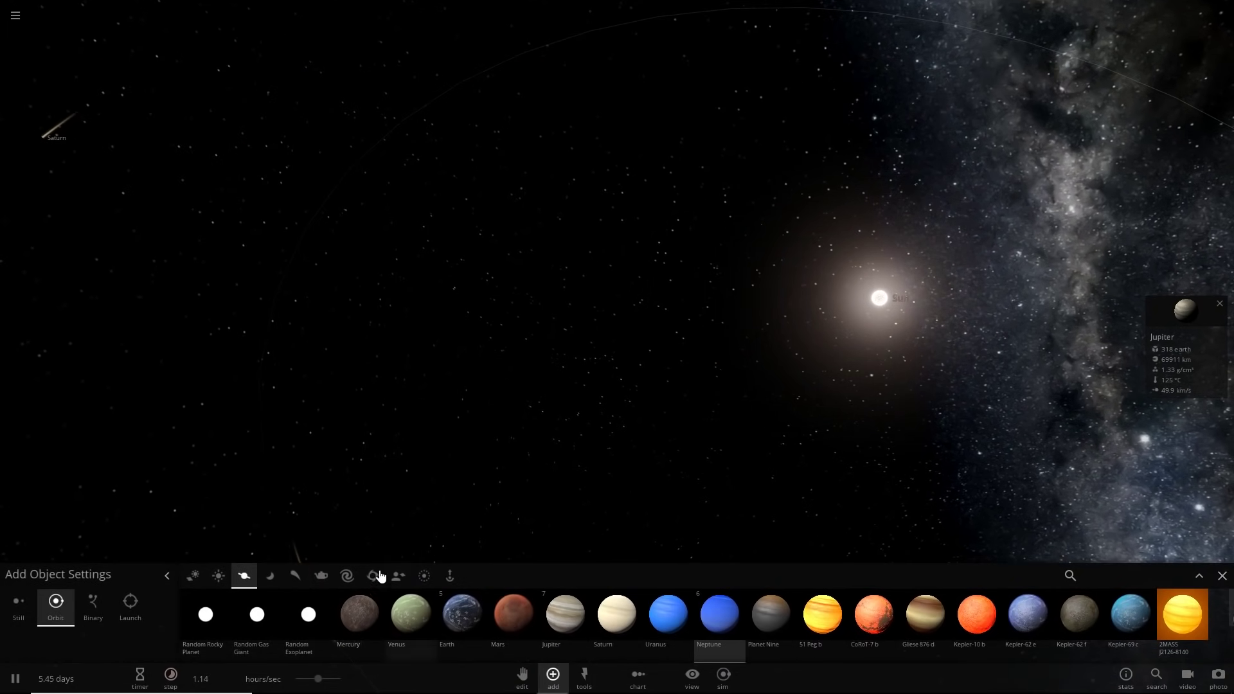
click(297, 575)
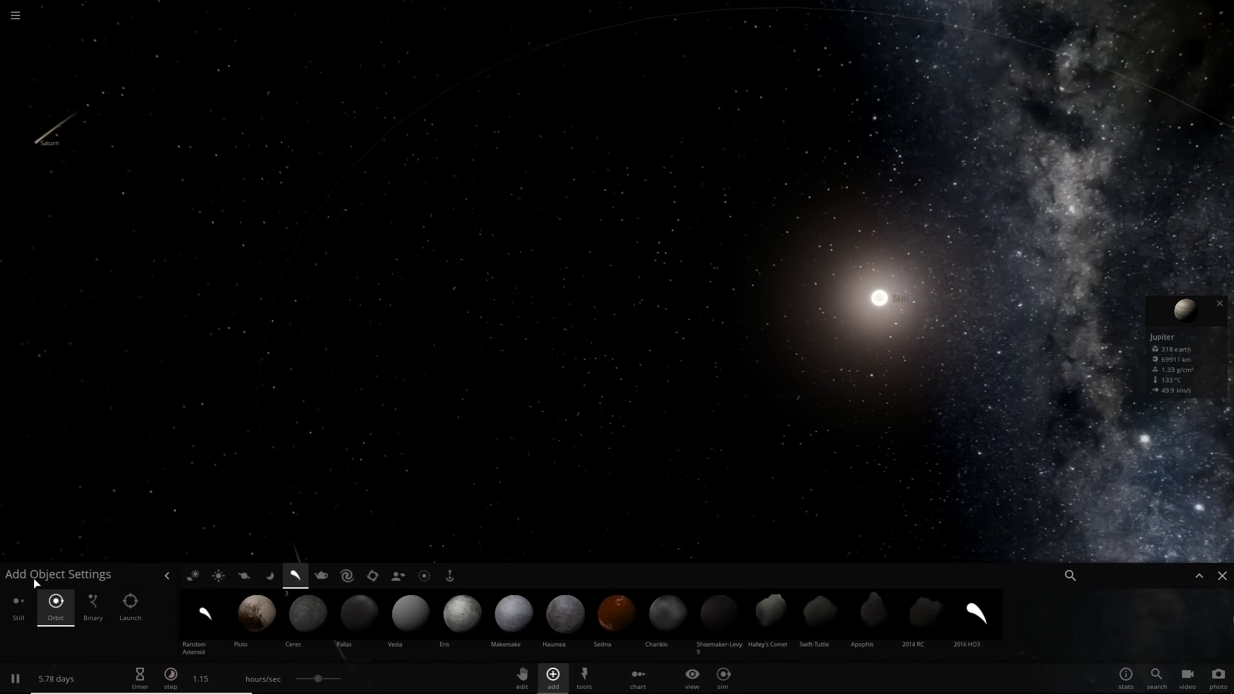
click(271, 577)
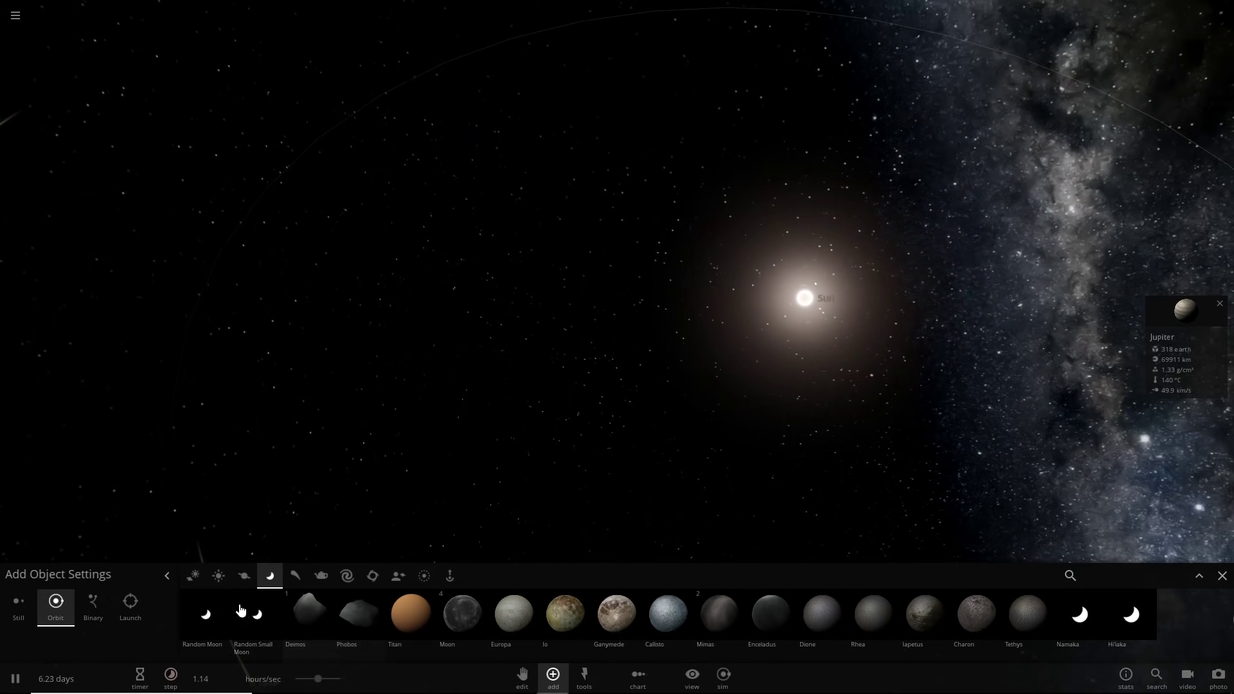
click(296, 577)
right_drag(626, 347, 1041, 392)
click(711, 326)
key(Escape)
- Focus on the new asteroid and rename it Earth
click(719, 320)
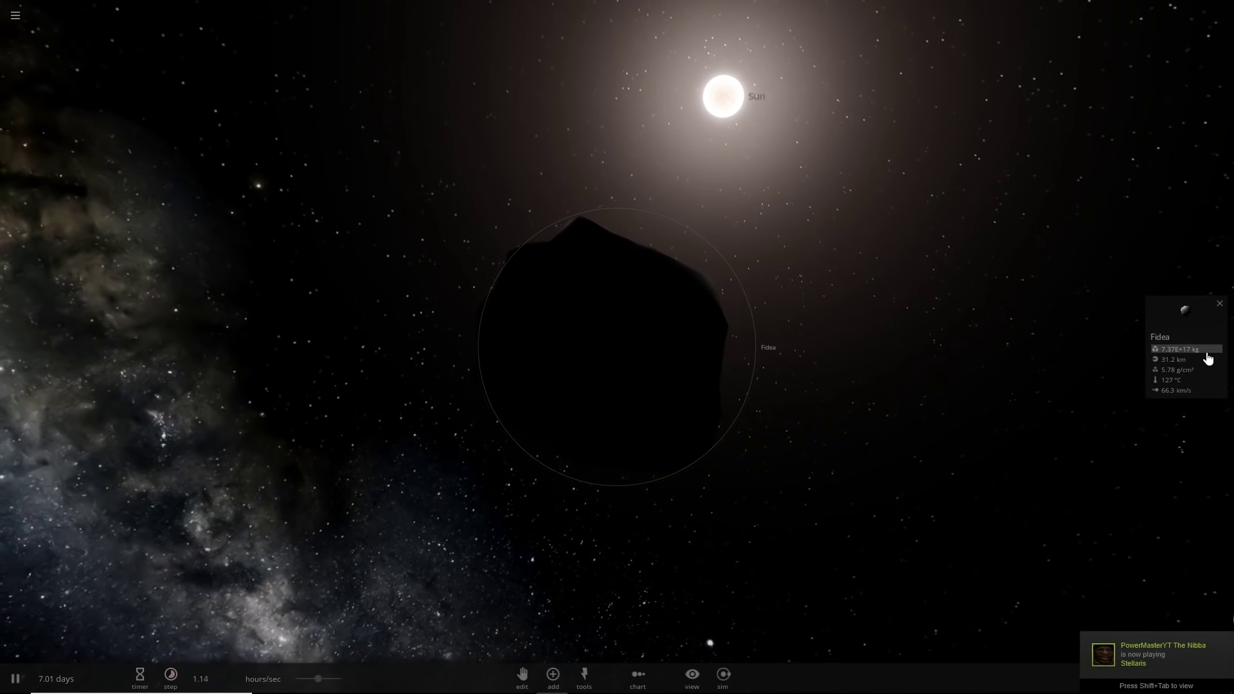
click(1206, 353)
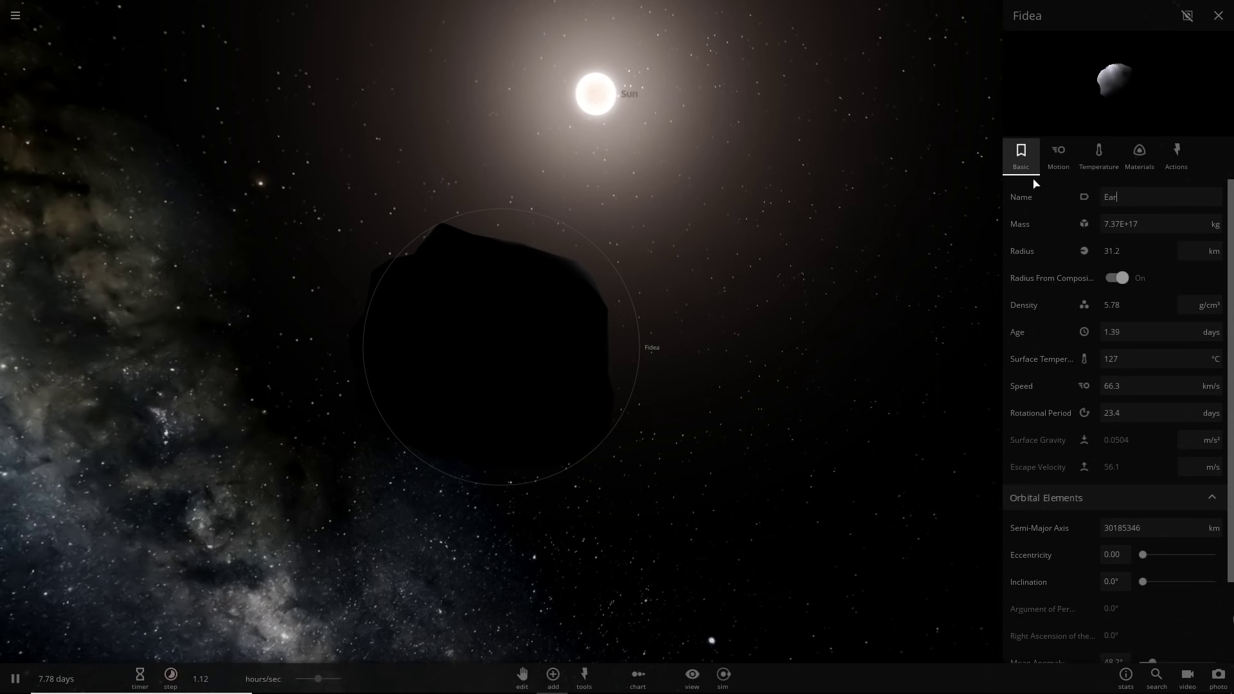
drag(674, 148, 298, 485)
scroll(484, 546, down, 2)
- Slow the simulation and try to build up Earth by placing random asteroids around it, switching from orbiting to still placement
click(553, 680)
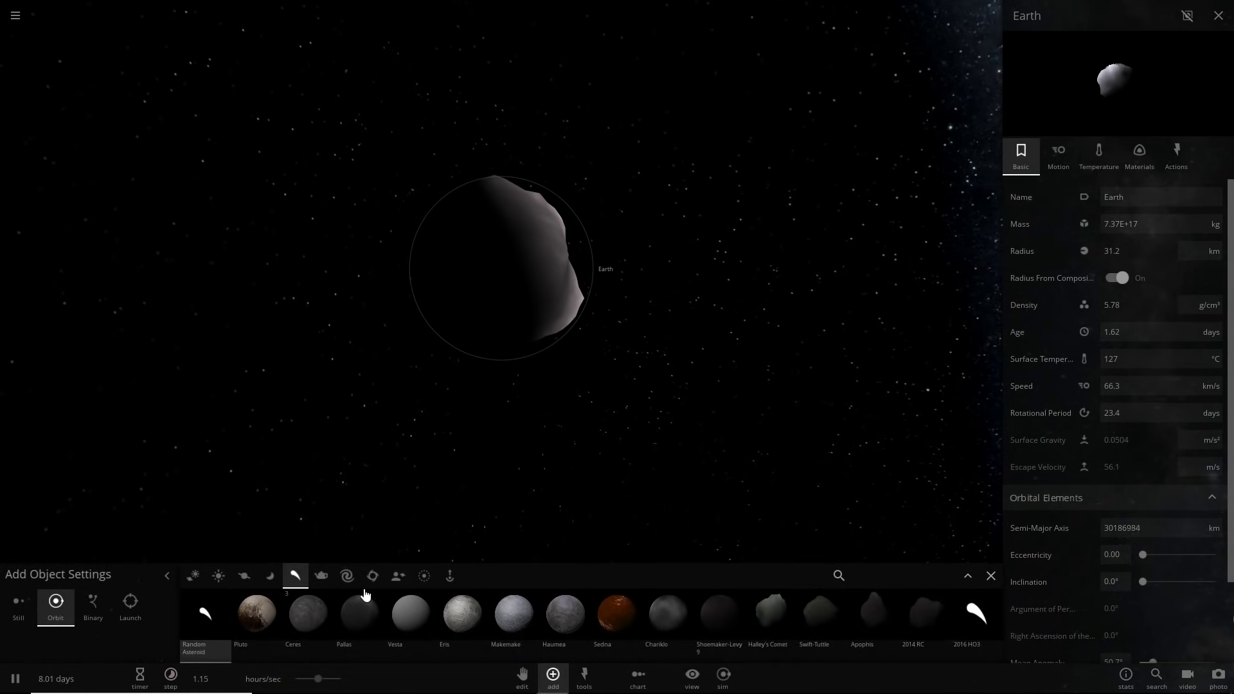
right_drag(227, 314, 399, 350)
key(minus)
scroll(327, 376, down, 5)
key(minus)
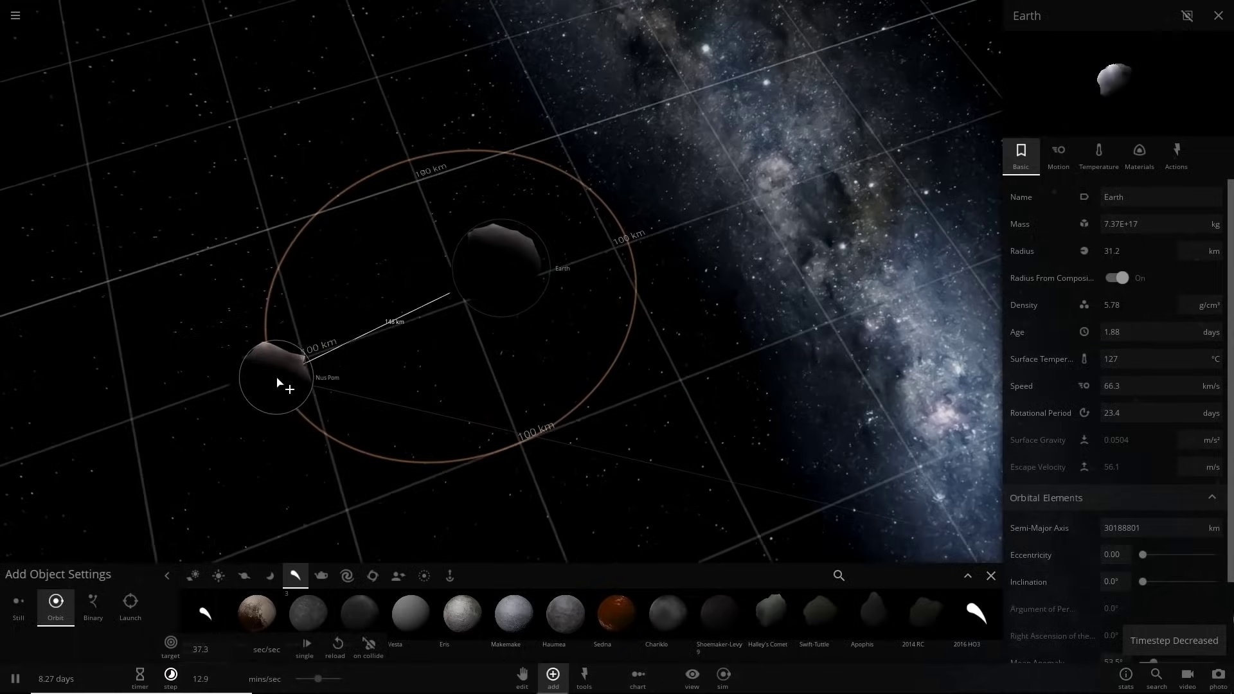
key(comma)
click(18, 607)
click(652, 318)
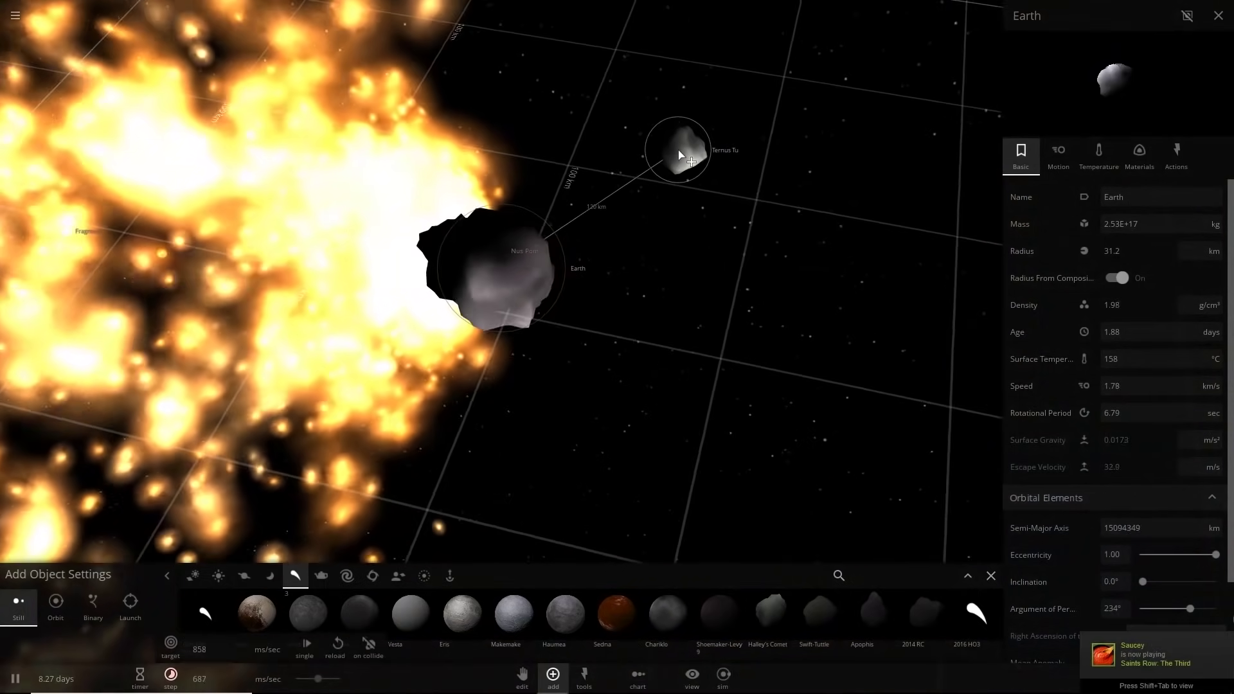
- Examine Earth with the colliding asteroids and fragments from several angles, and stop adding asteroids
right_click(663, 147)
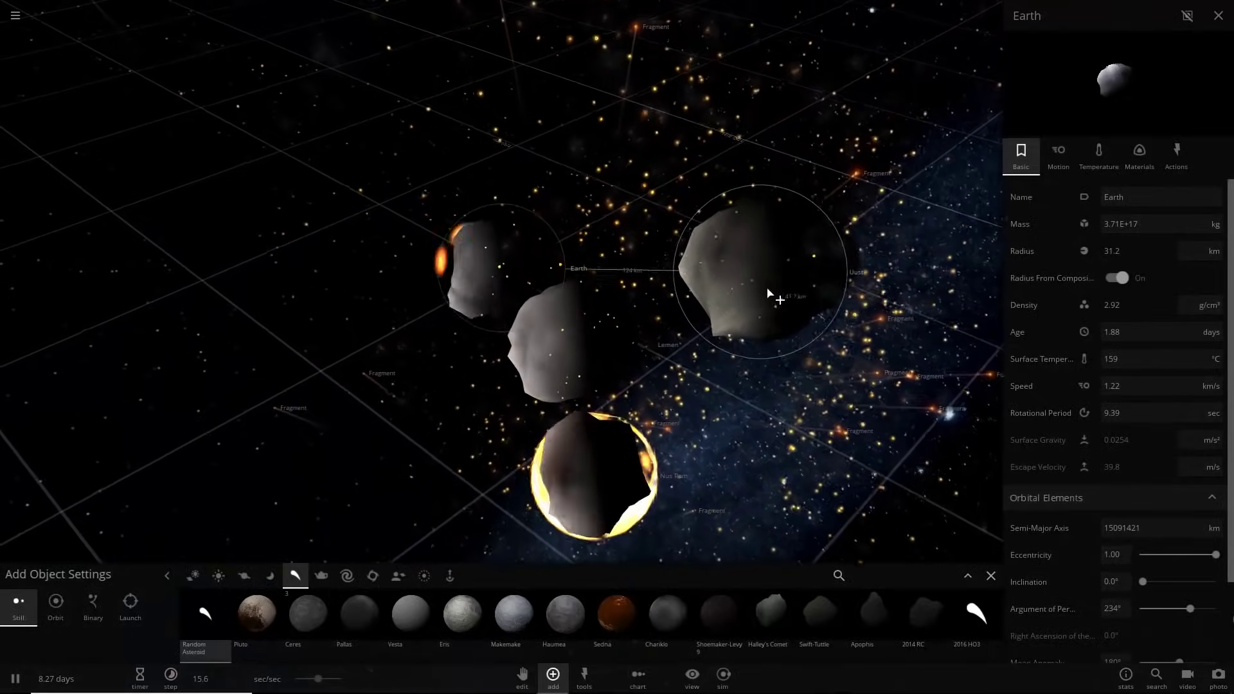
right_drag(538, 239, 257, 225)
right_drag(757, 137, 358, 64)
right_drag(395, 147, 425, 156)
scroll(425, 156, down, 1)
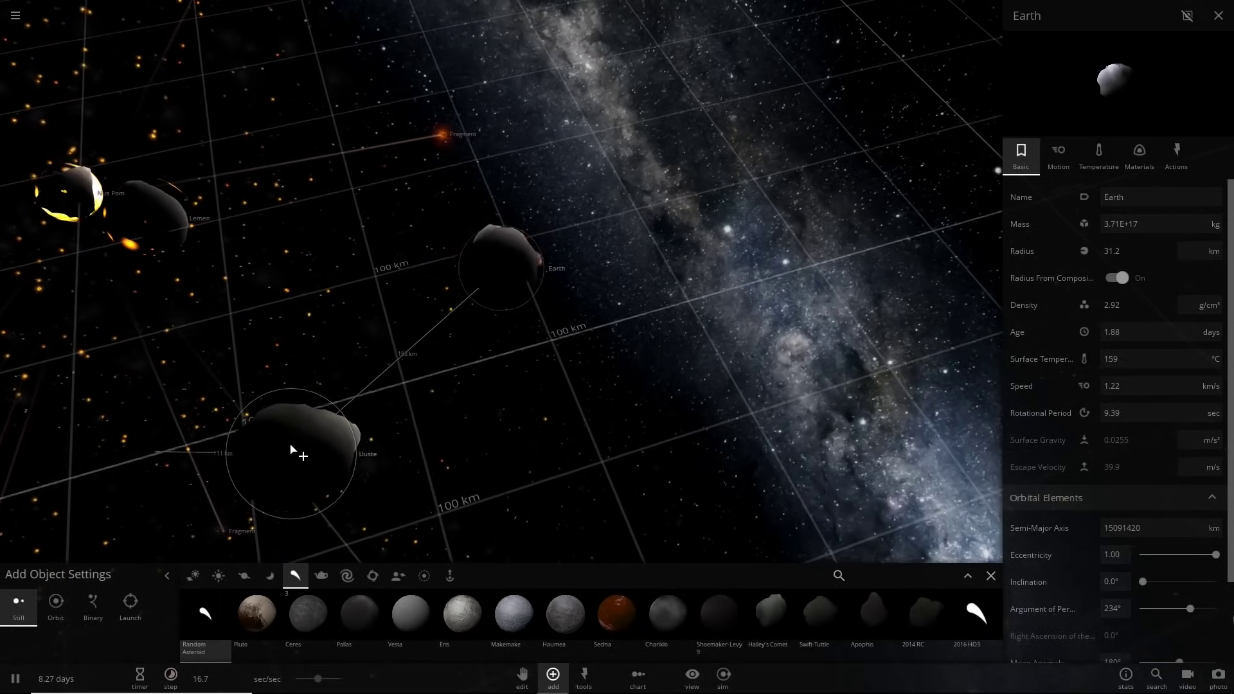
key(Escape)
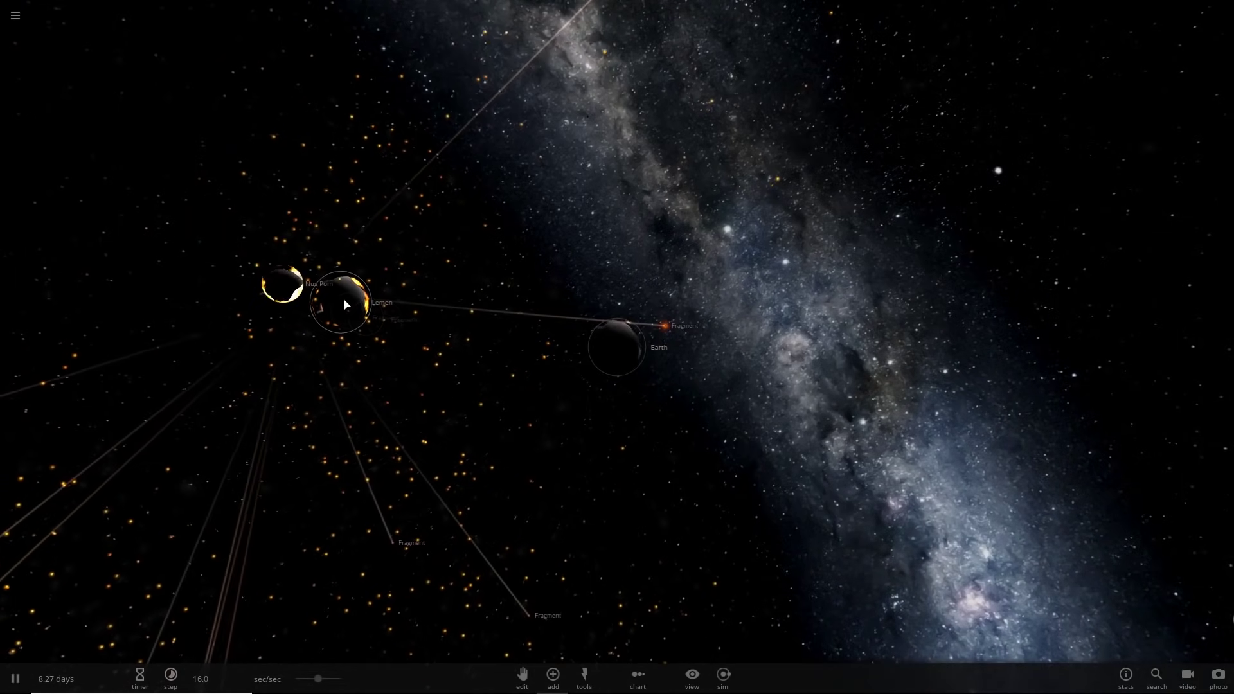
right_drag(635, 271, 493, 162)
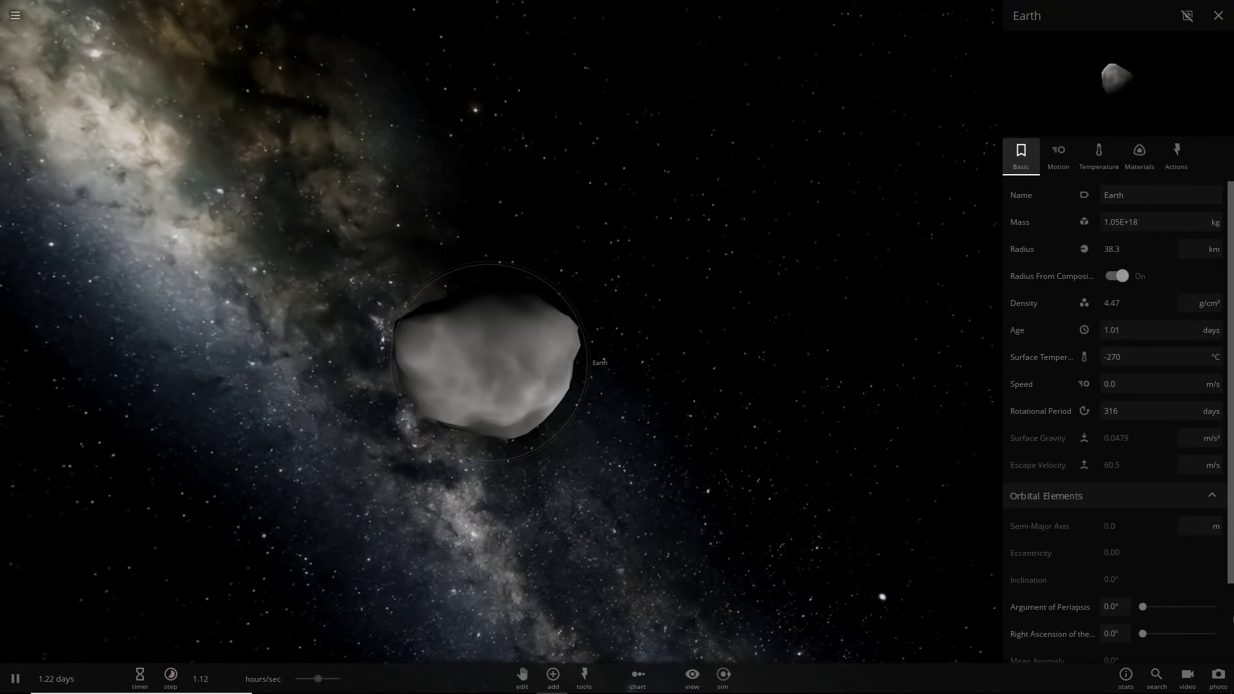
- Choose random asteroids with still placement and drop one next to the Earth asteroid
click(552, 675)
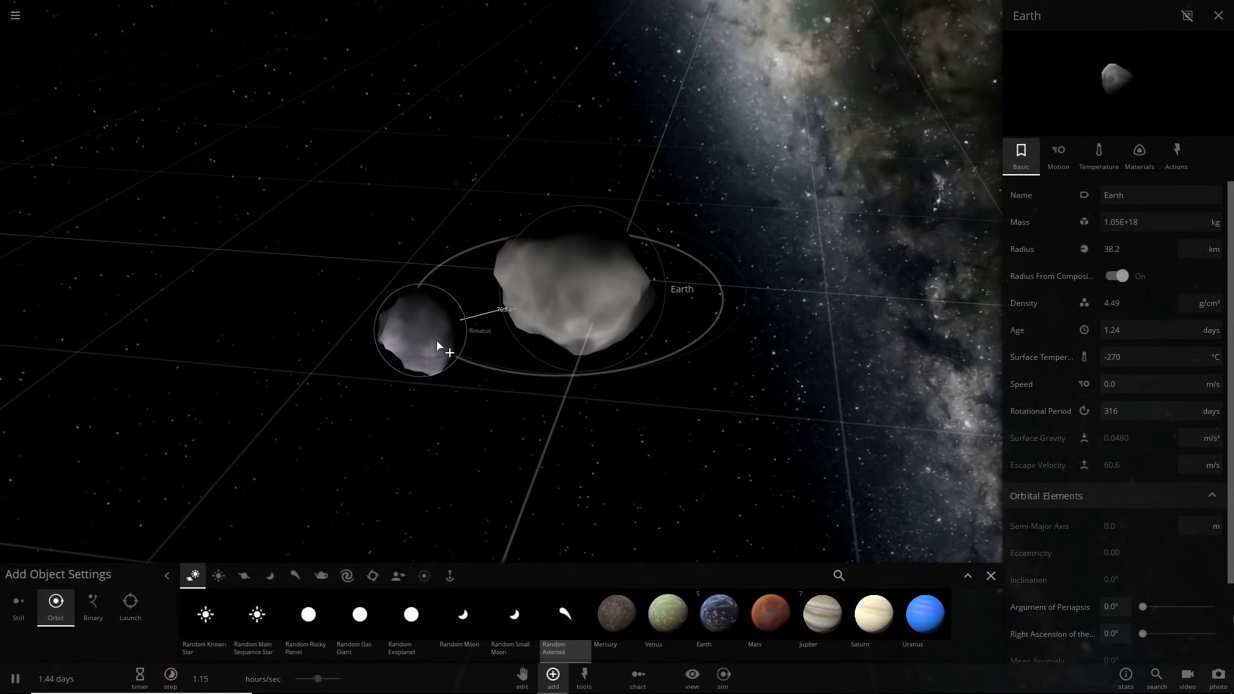
right_drag(450, 356, 531, 432)
click(19, 604)
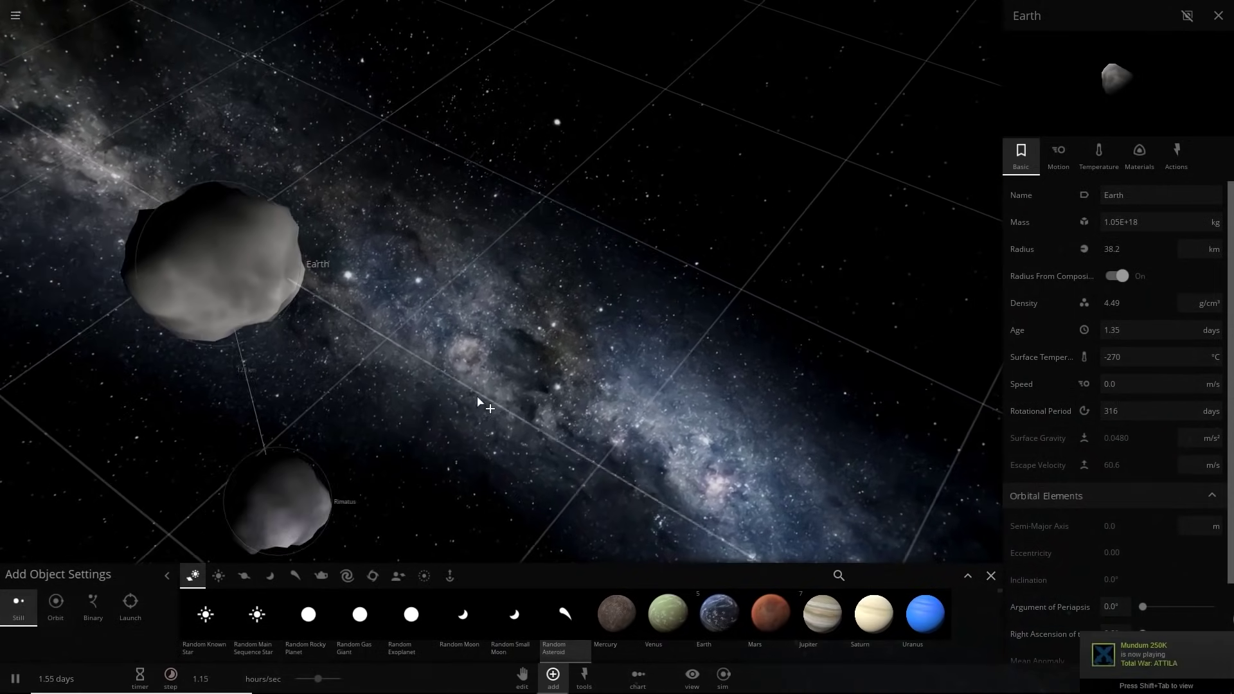
click(414, 376)
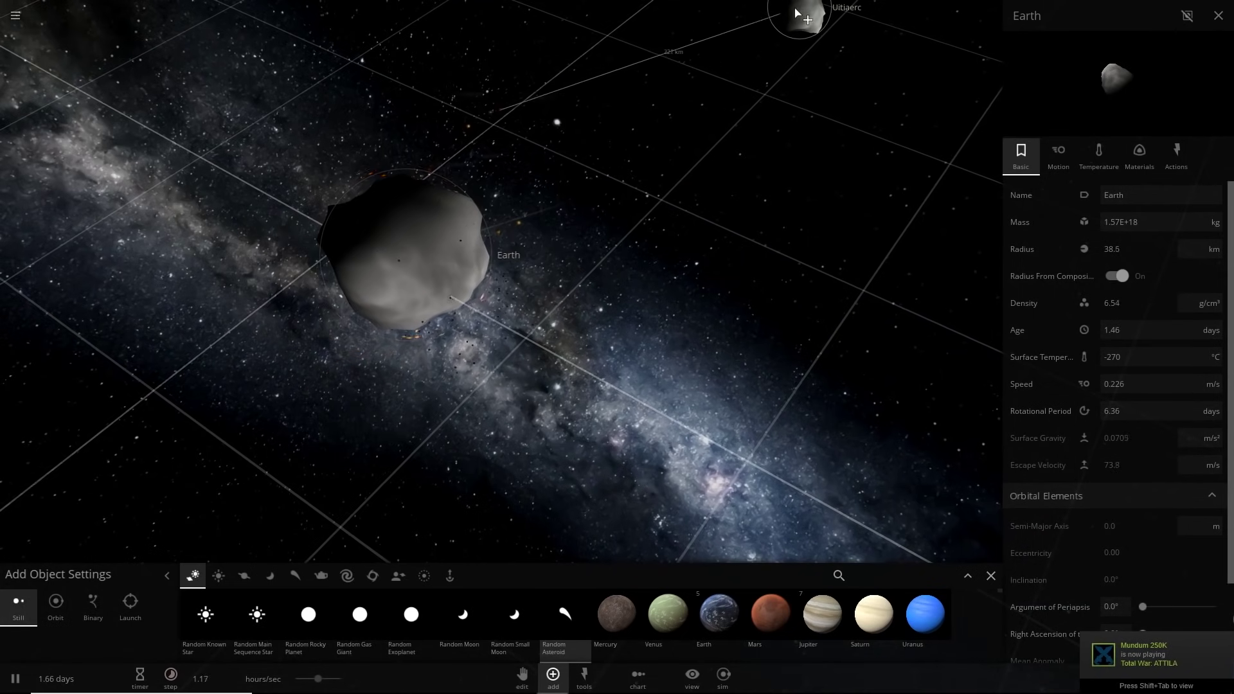
- Drop more still random asteroids on different sides of Earth so they merge into it
click(233, 326)
click(461, 385)
click(171, 233)
click(525, 250)
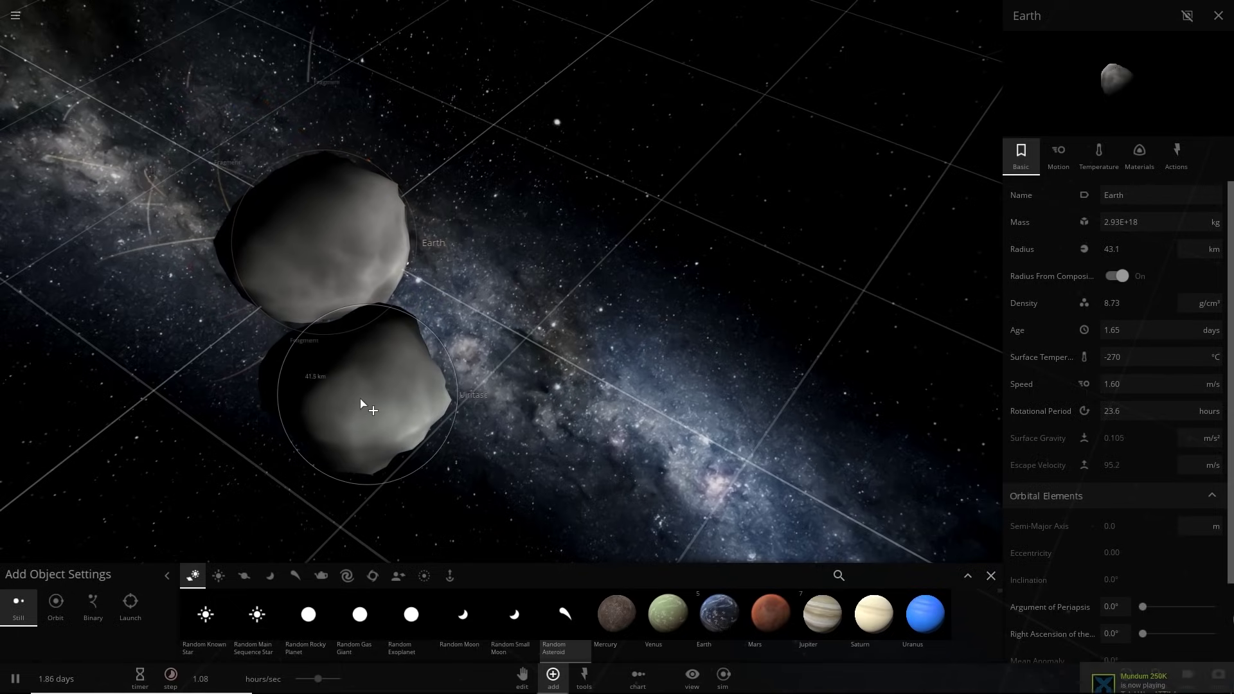
click(372, 408)
right_drag(671, 225, 548, 386)
click(548, 385)
click(558, 369)
click(256, 365)
click(549, 339)
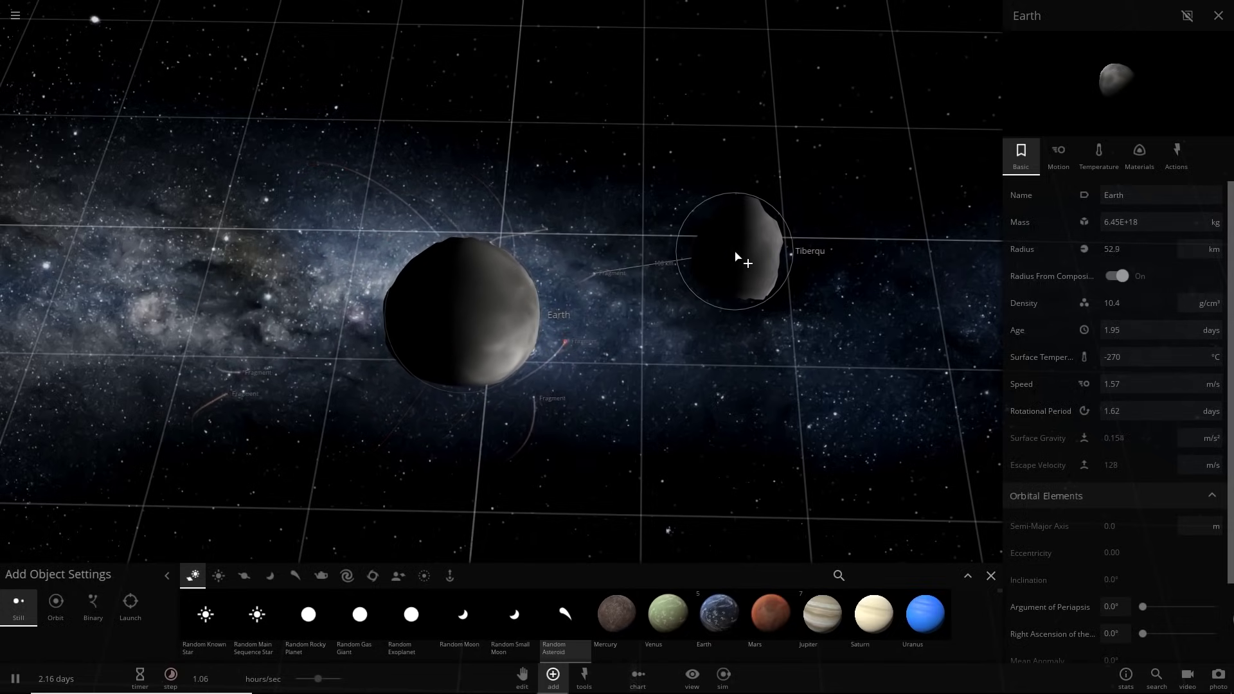
- Pause the simulation, stop adding asteroids, and open Earth's properties to show its mass in moon units
right_drag(734, 253, 463, 193)
key(space)
key(Escape)
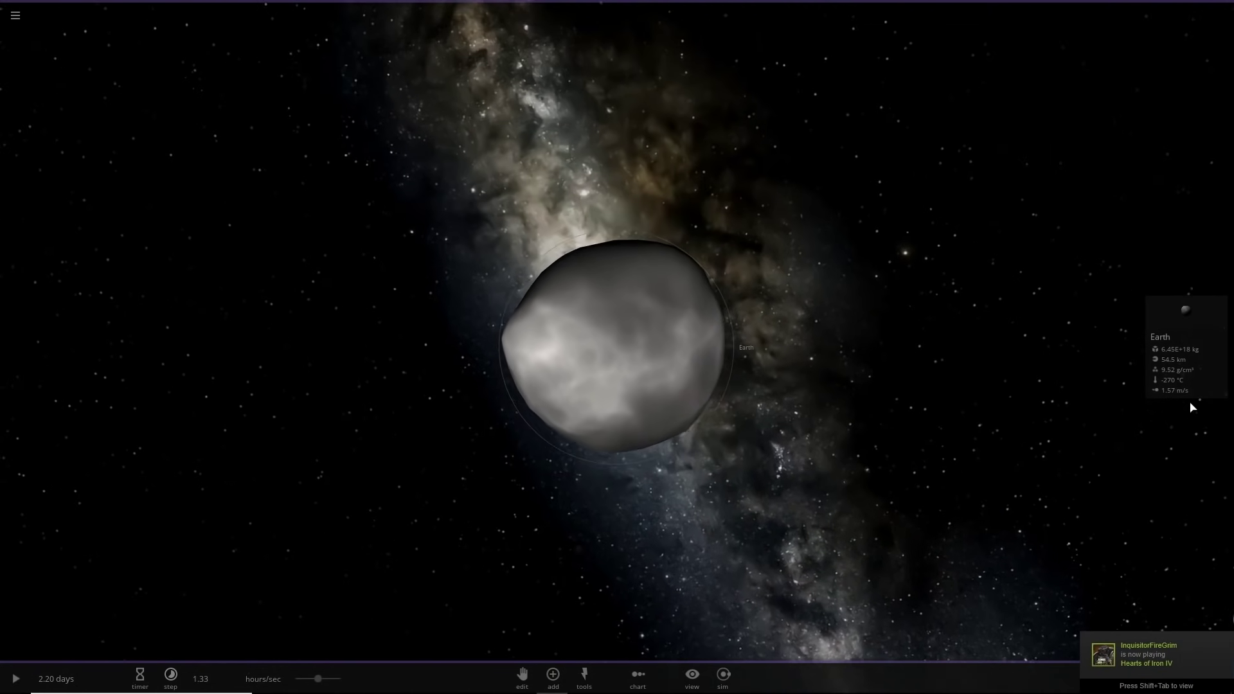
click(1188, 389)
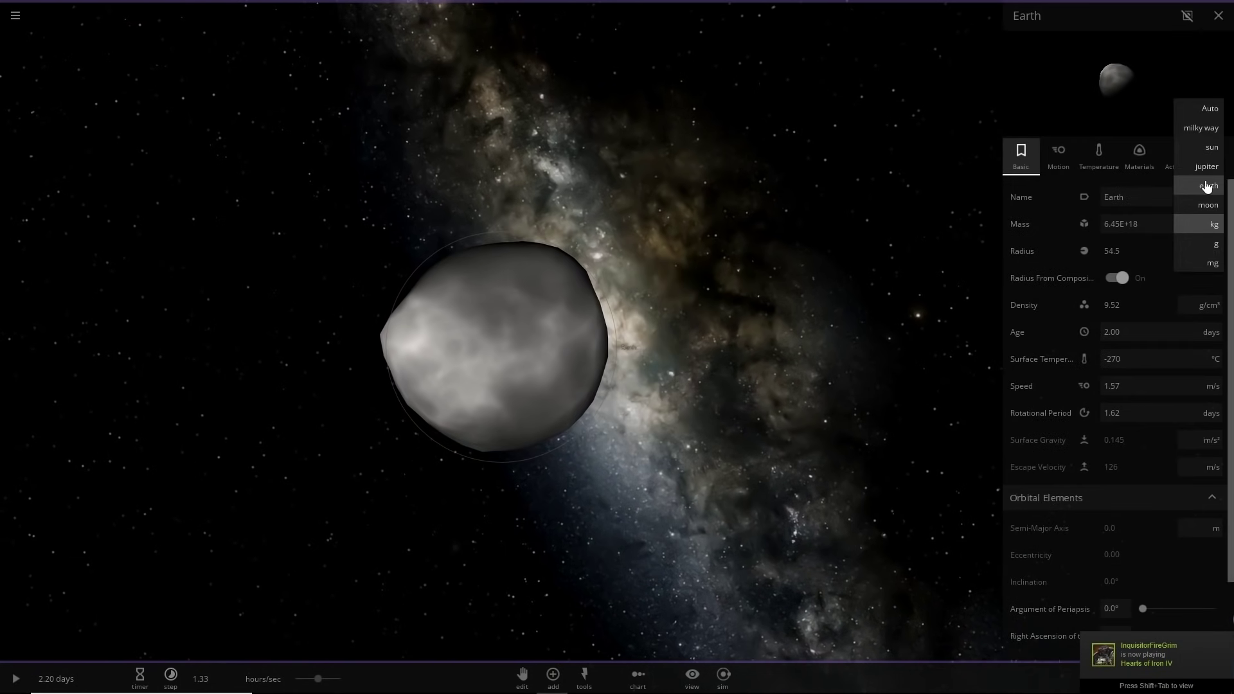
click(1206, 186)
click(1211, 246)
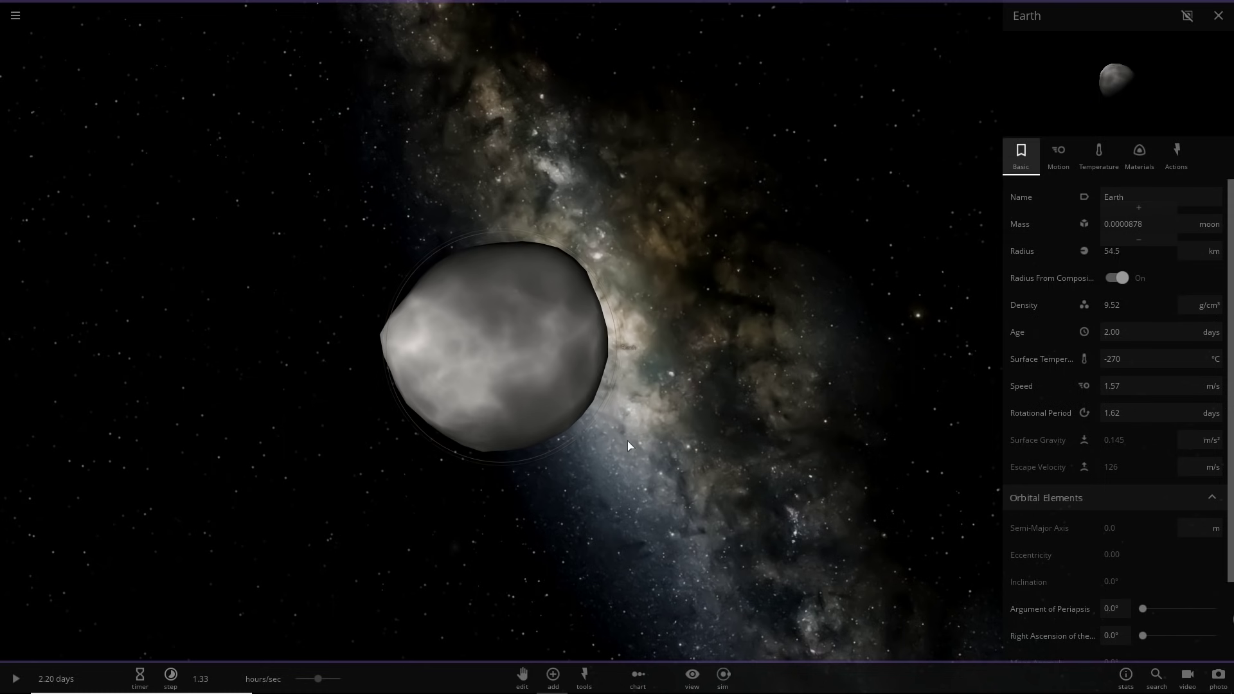
- Resume adding objects and choose Random Asteroid with still placement for Earth's surroundings
drag(627, 440, 496, 432)
scroll(496, 432, up, 2)
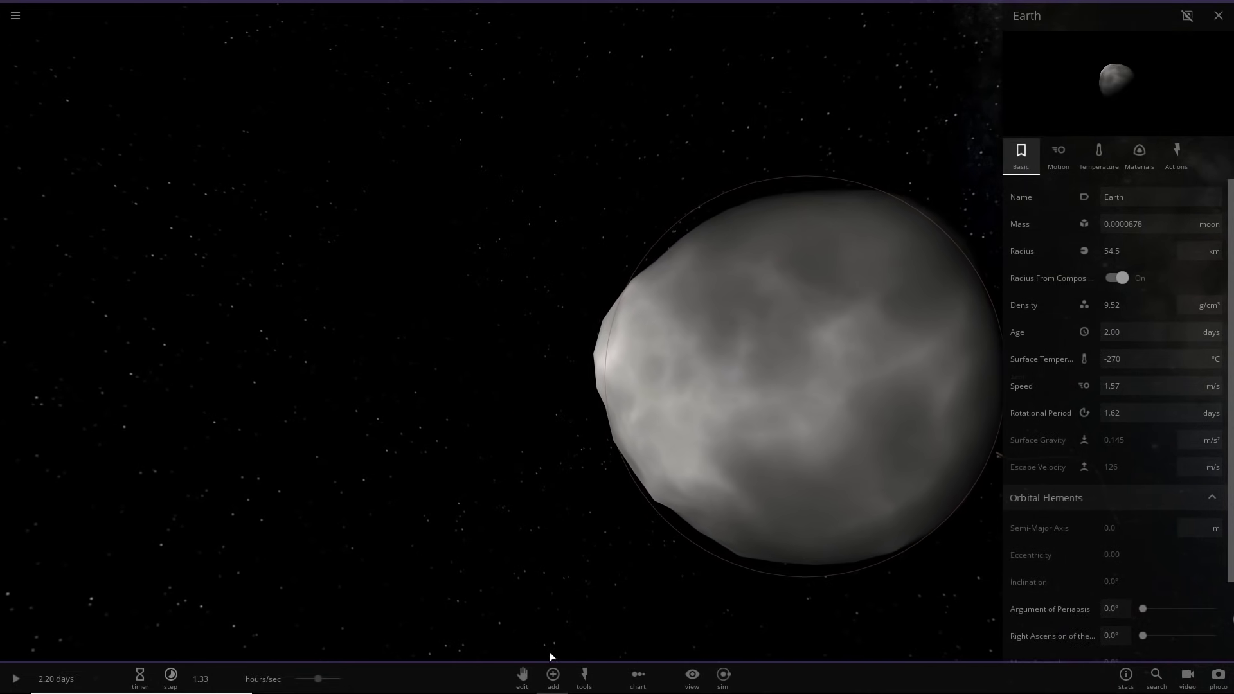
click(553, 673)
drag(465, 149, 553, 259)
scroll(542, 237, down, 3)
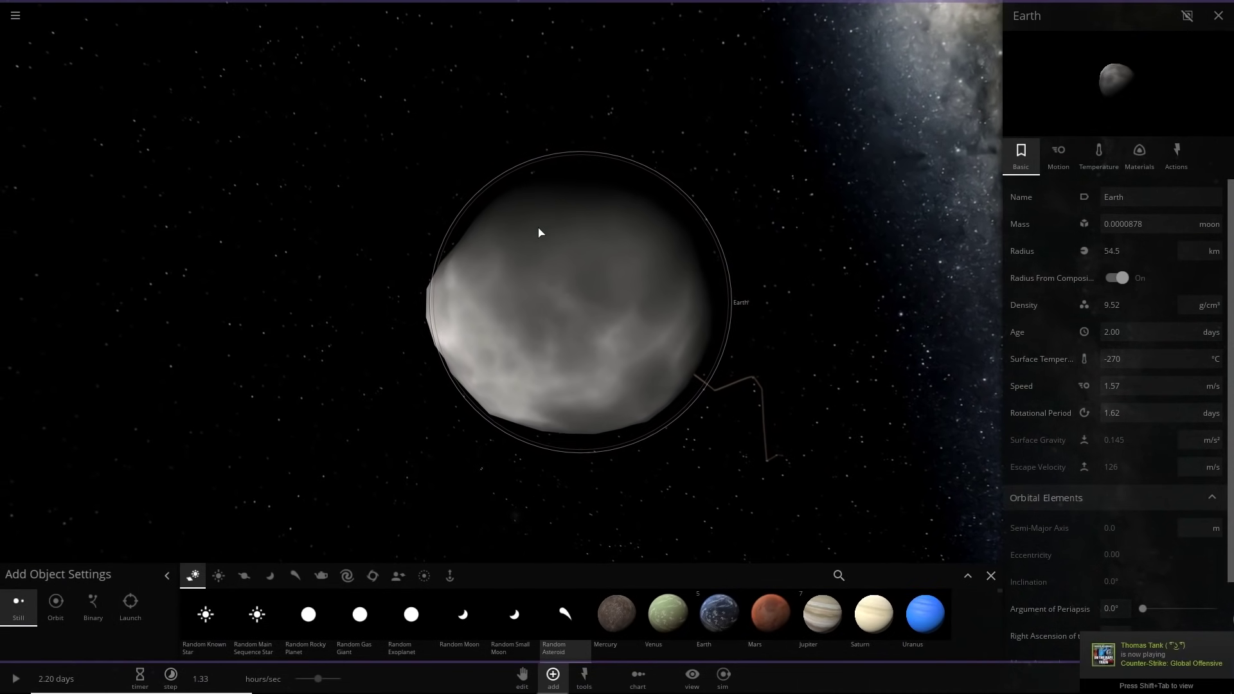
drag(538, 227, 455, 207)
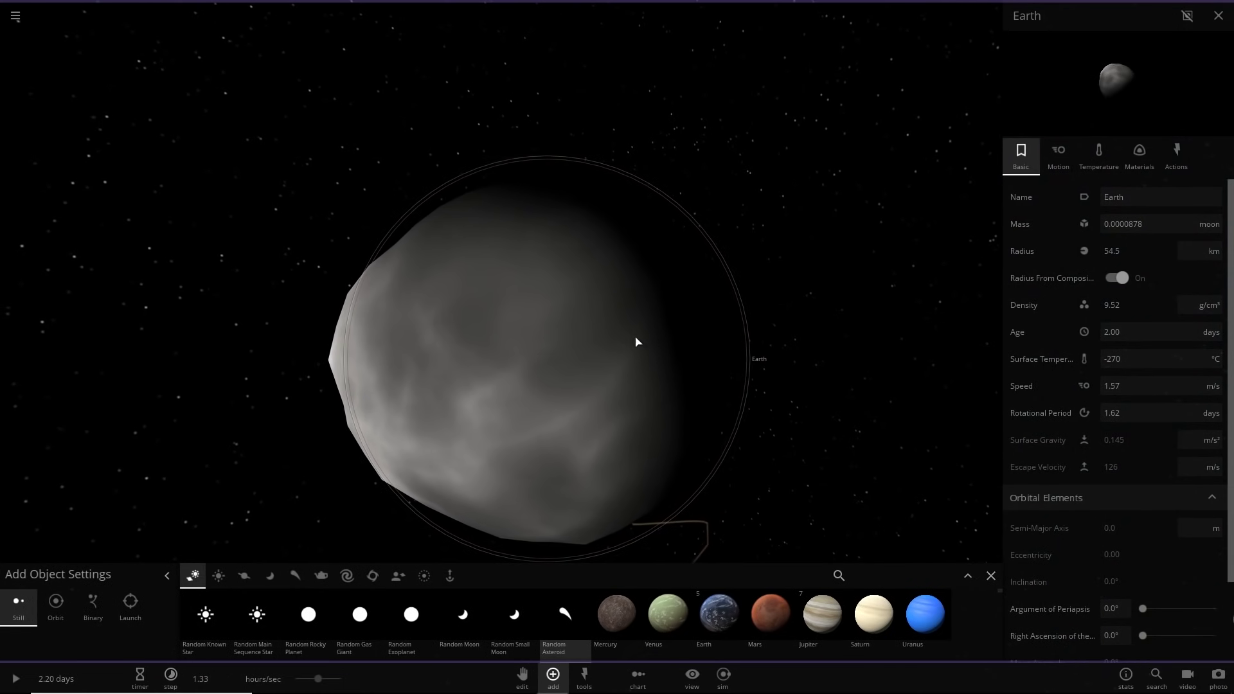
key(a)
key(s)
click(563, 628)
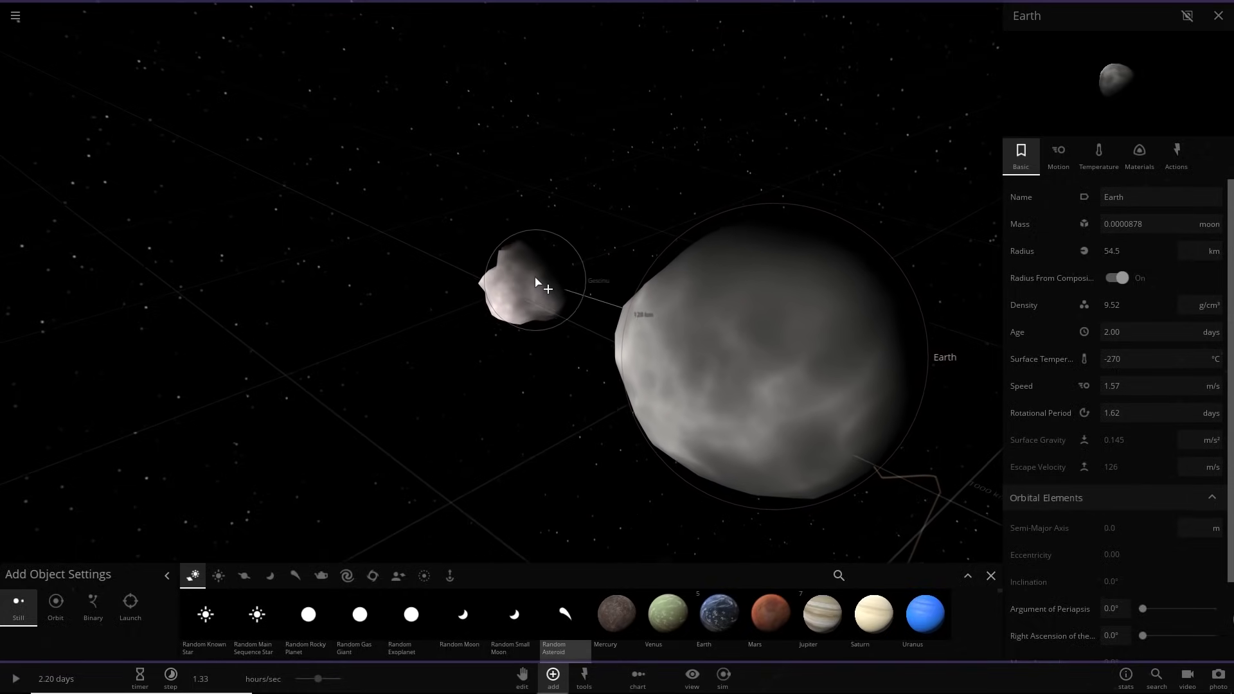
- Restart the simulation and drop still random asteroids close to Earth on alternating sides so they merge into it
right_drag(535, 282, 919, 429)
scroll(682, 368, down, 3)
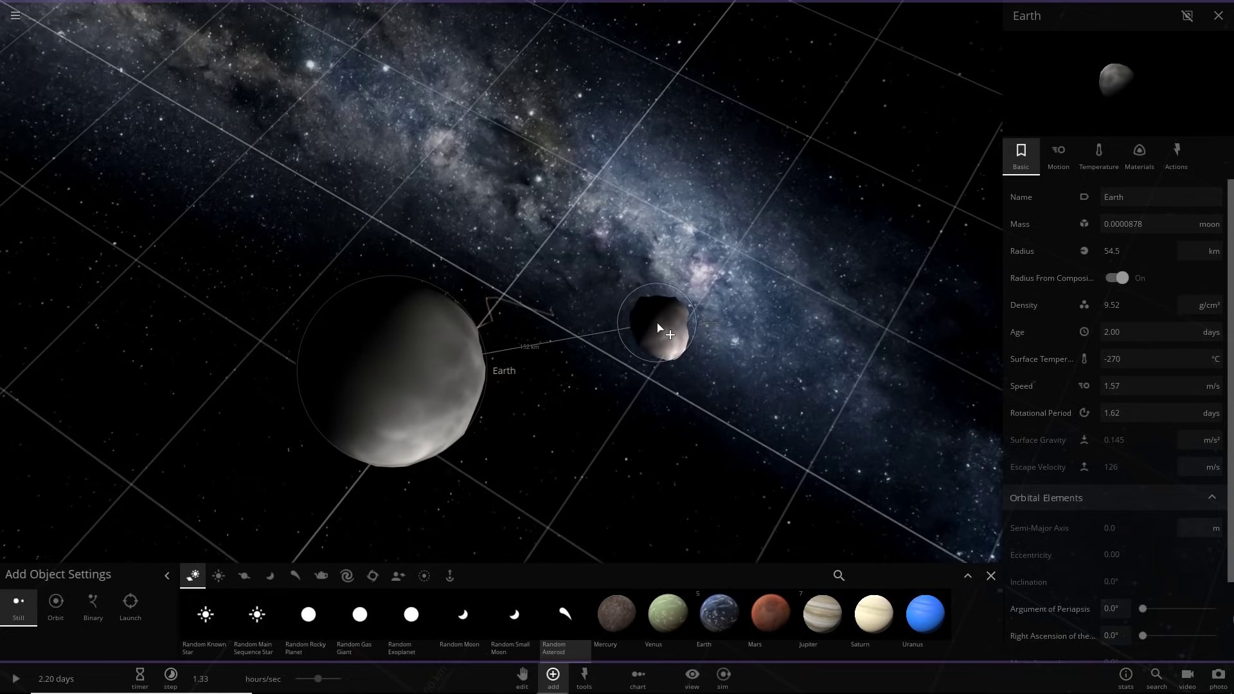
right_drag(705, 348, 523, 363)
scroll(485, 364, up, 2)
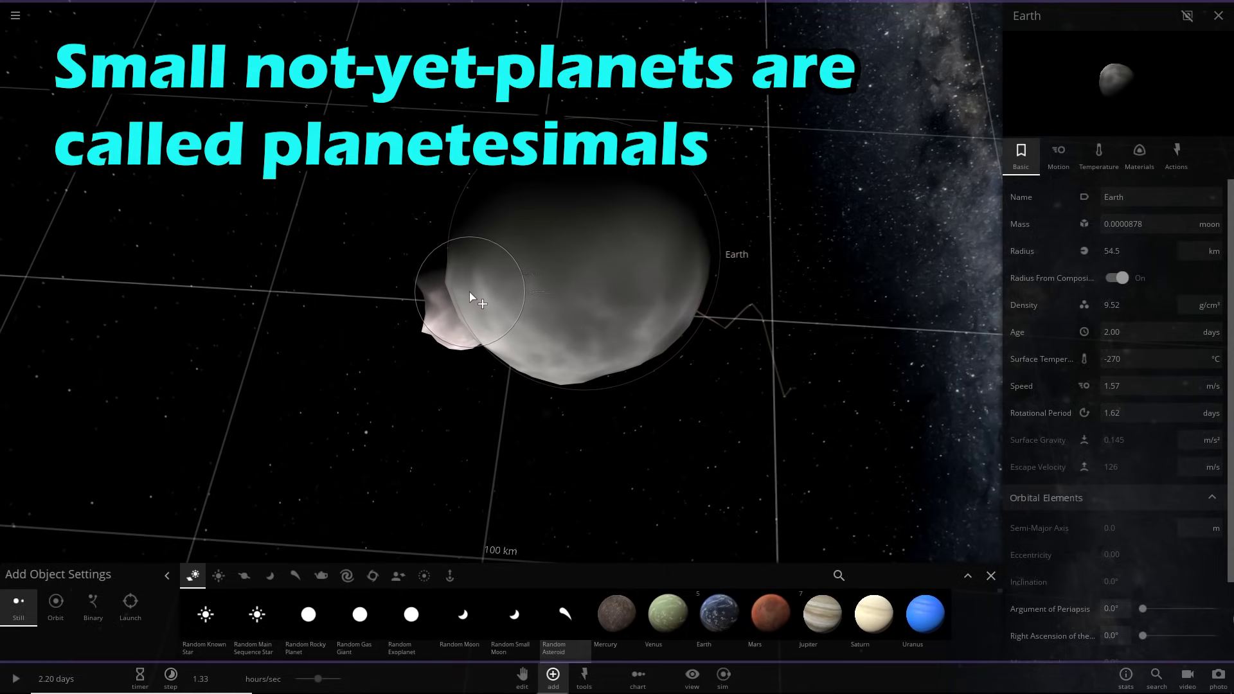
right_drag(443, 376, 663, 468)
key(space)
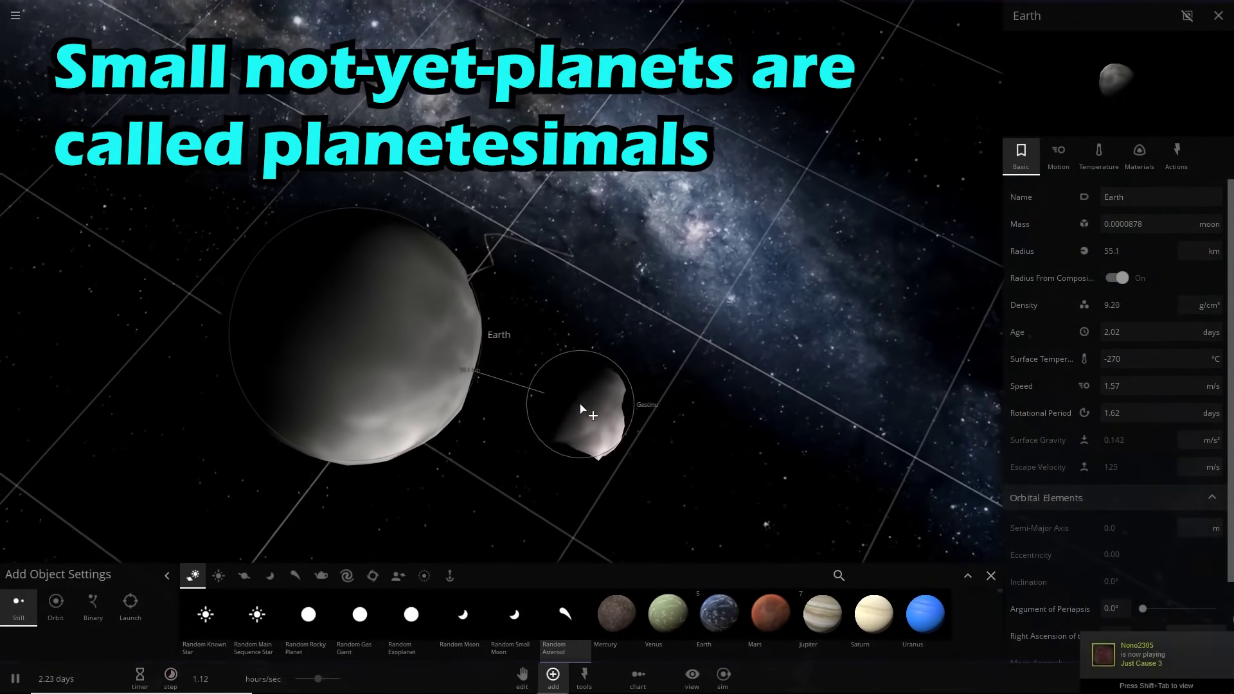
click(577, 408)
scroll(722, 316, down, 3)
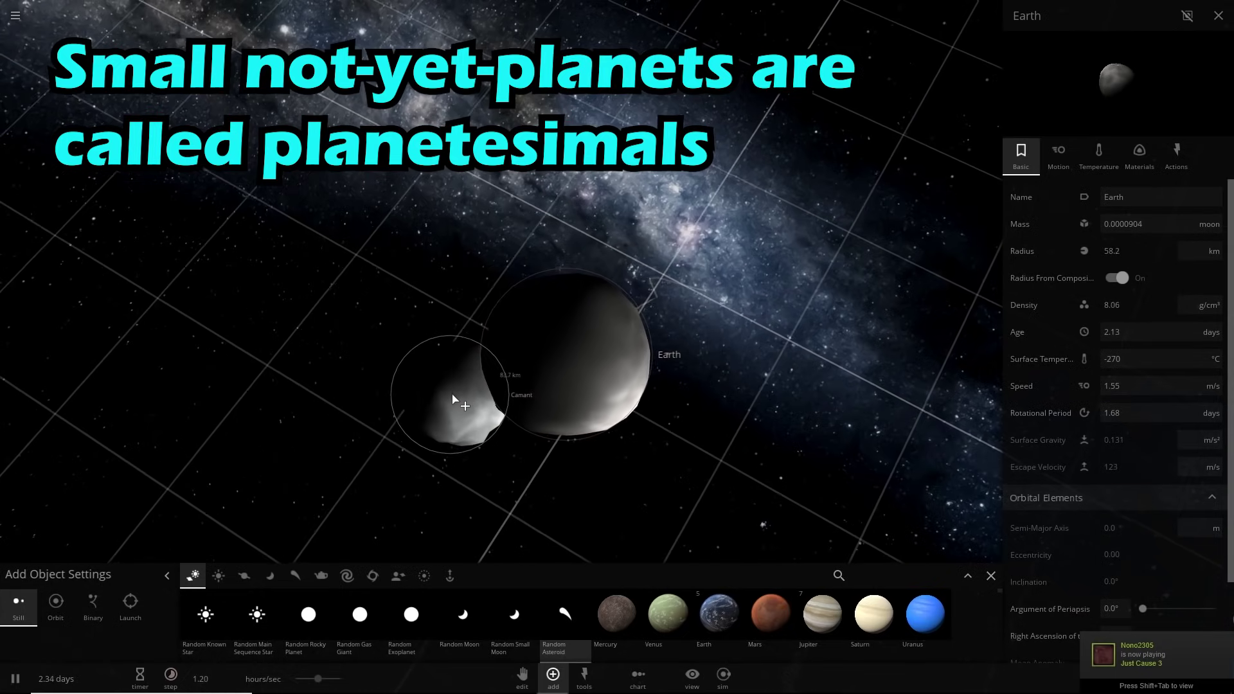
click(455, 402)
click(632, 494)
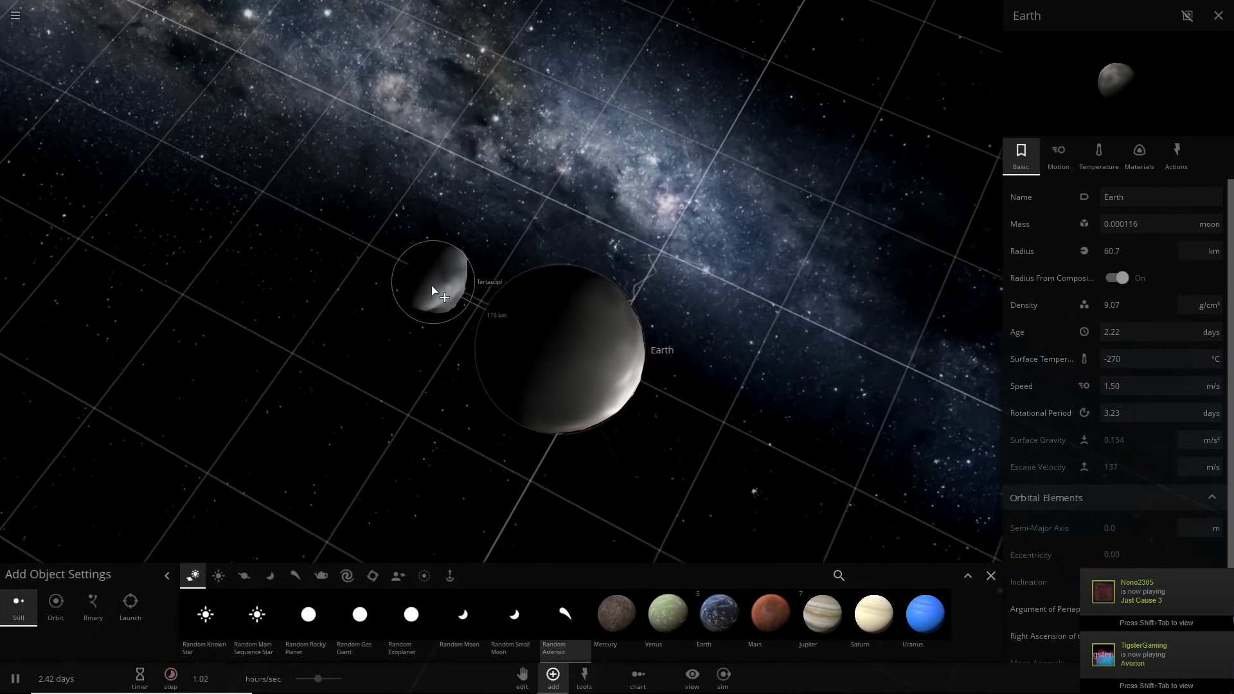
click(430, 287)
click(651, 408)
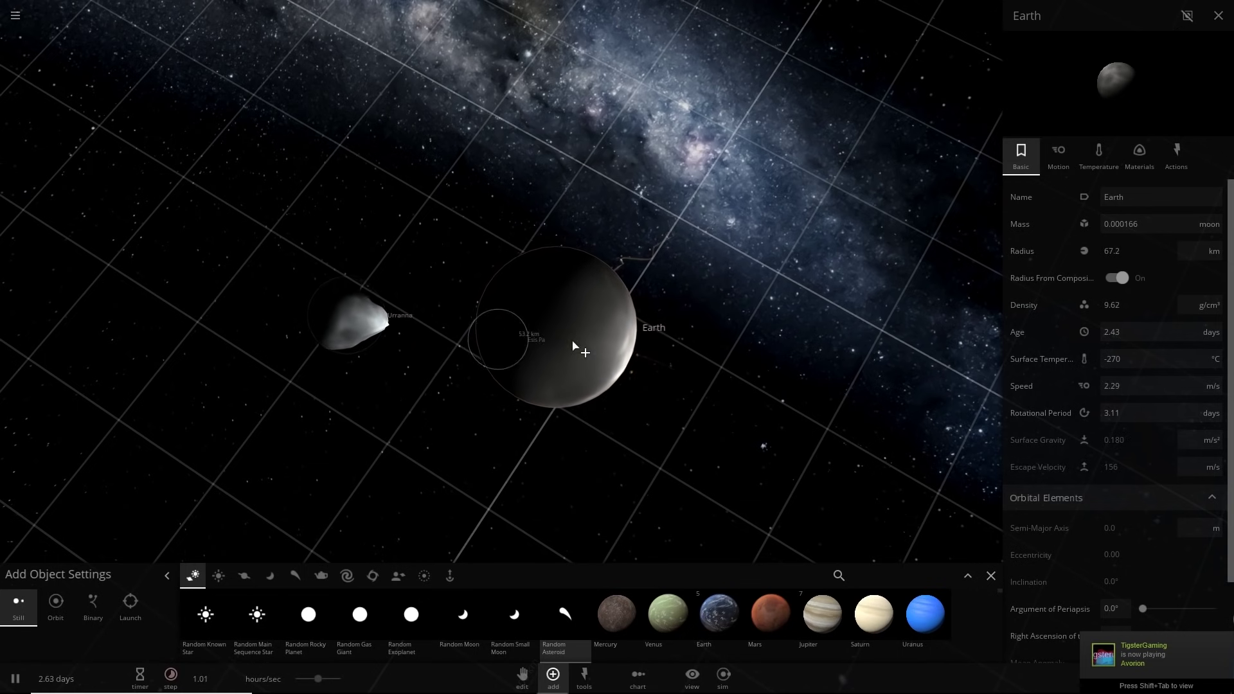
click(411, 383)
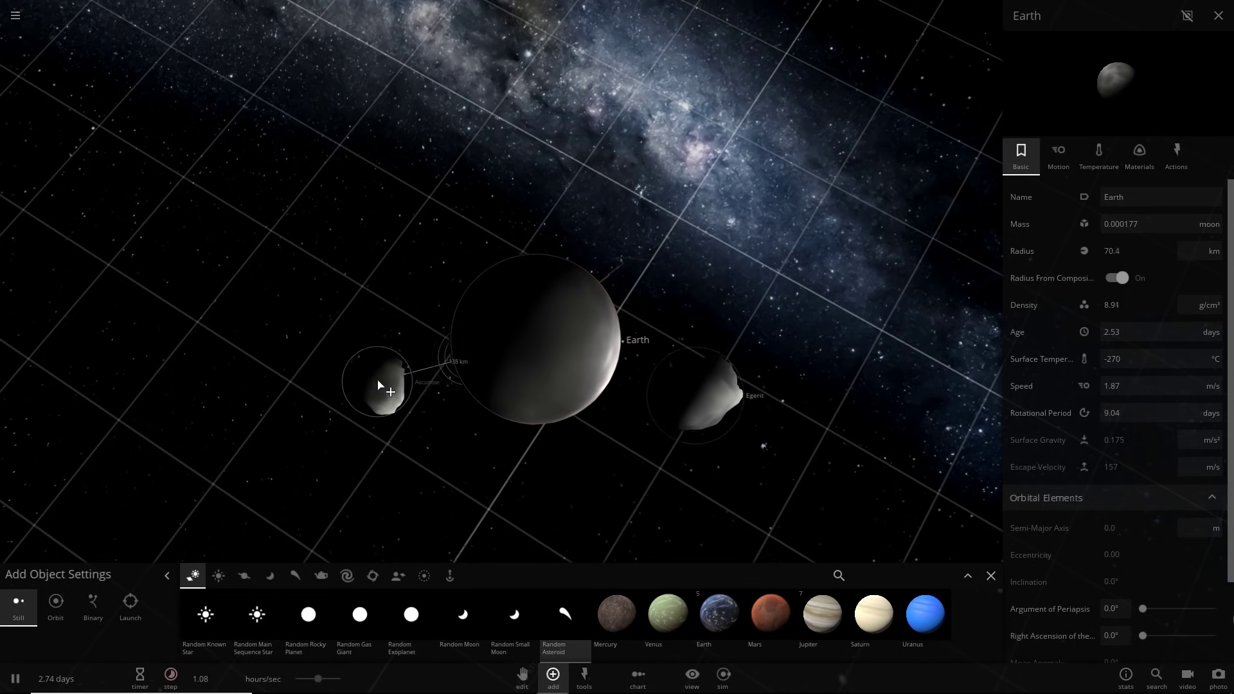
click(467, 455)
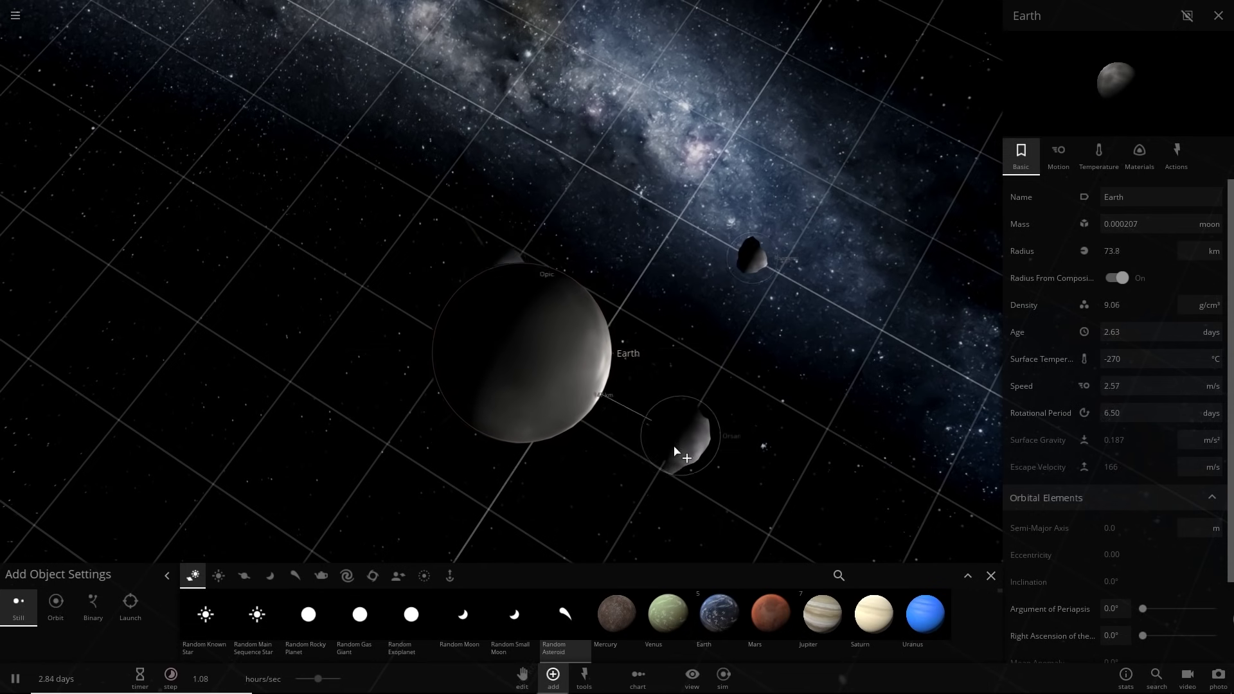
click(499, 512)
click(379, 409)
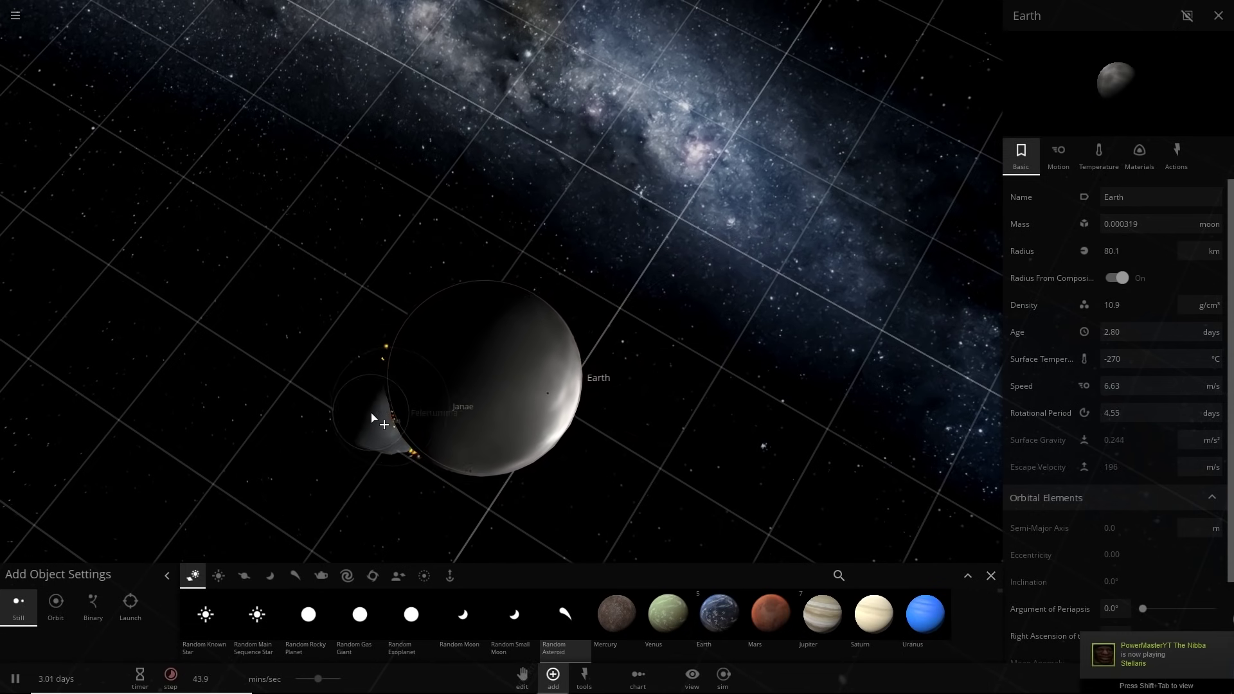
click(371, 417)
right_drag(515, 429, 661, 402)
scroll(646, 411, down, 2)
click(626, 418)
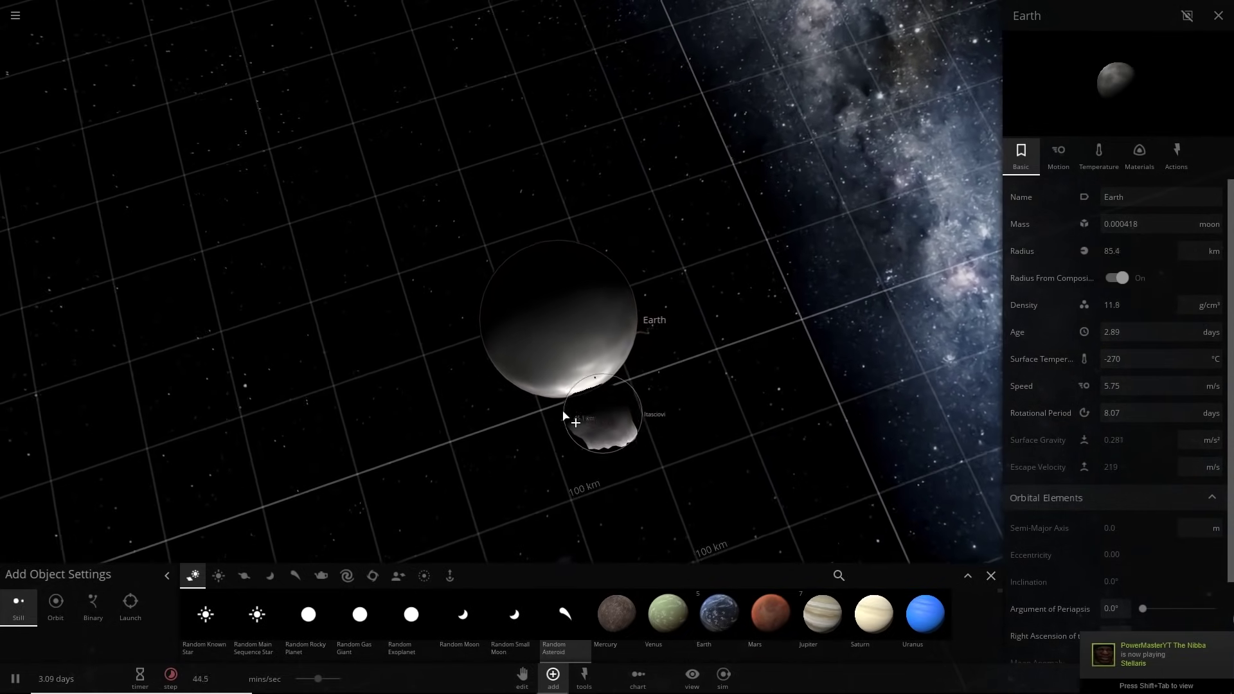
click(430, 372)
click(429, 371)
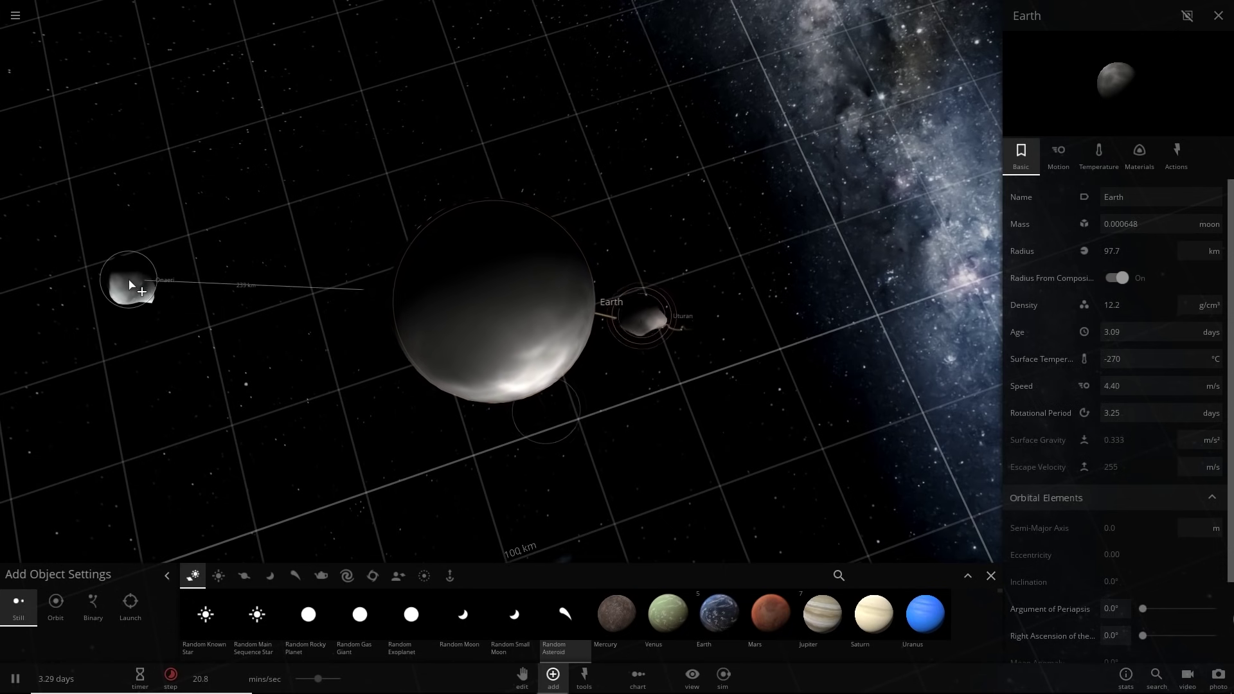
- Surround Earth with a rapid series of random asteroids placed all around it to increase its mass
click(488, 47)
click(738, 506)
click(140, 469)
click(381, 118)
click(819, 275)
click(424, 517)
click(253, 270)
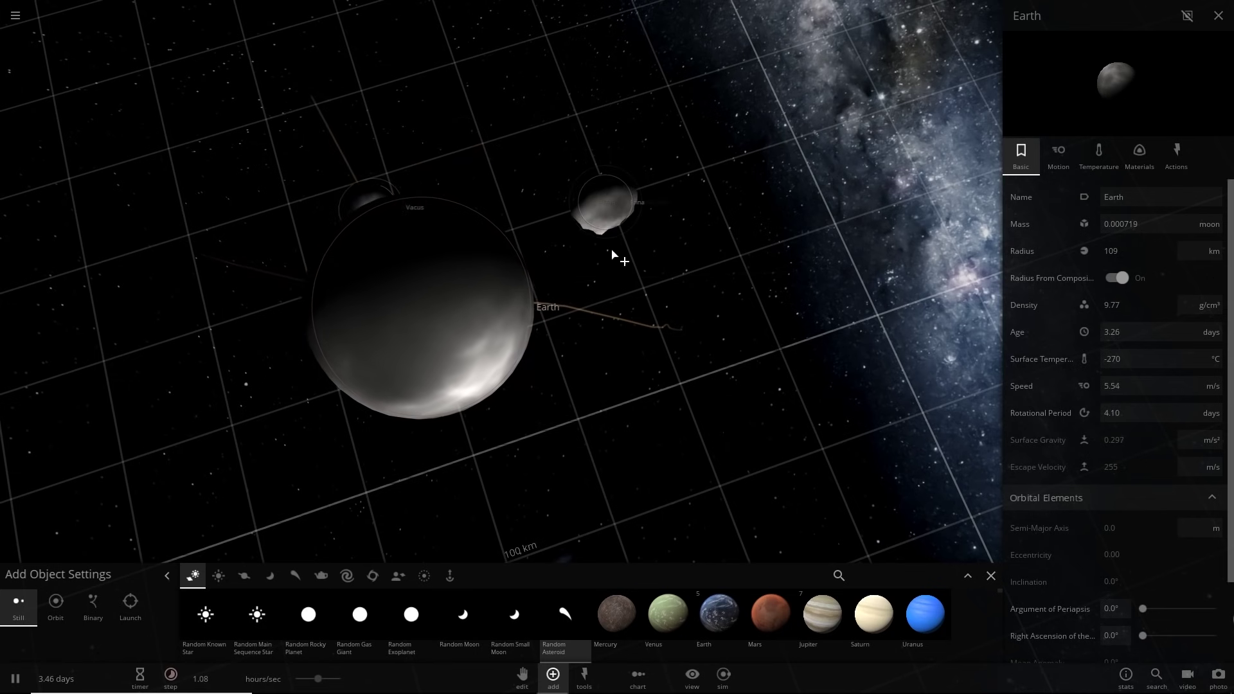
click(575, 493)
click(103, 496)
click(168, 164)
click(514, 129)
click(553, 467)
click(275, 455)
click(232, 126)
click(606, 197)
click(442, 503)
click(75, 363)
click(148, 95)
click(568, 205)
click(483, 475)
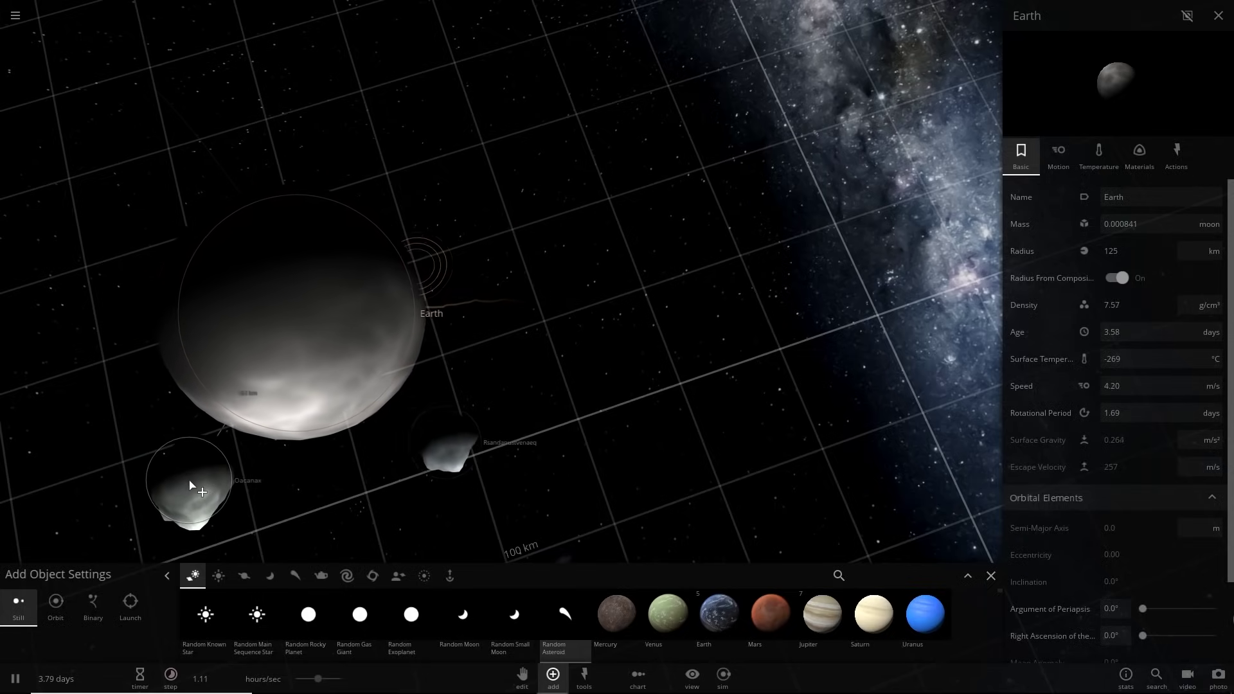
click(189, 485)
click(28, 142)
click(304, 133)
- Keep feeding Earth random asteroids from all directions, placing them in a wider ring around it
scroll(495, 169, down, 2)
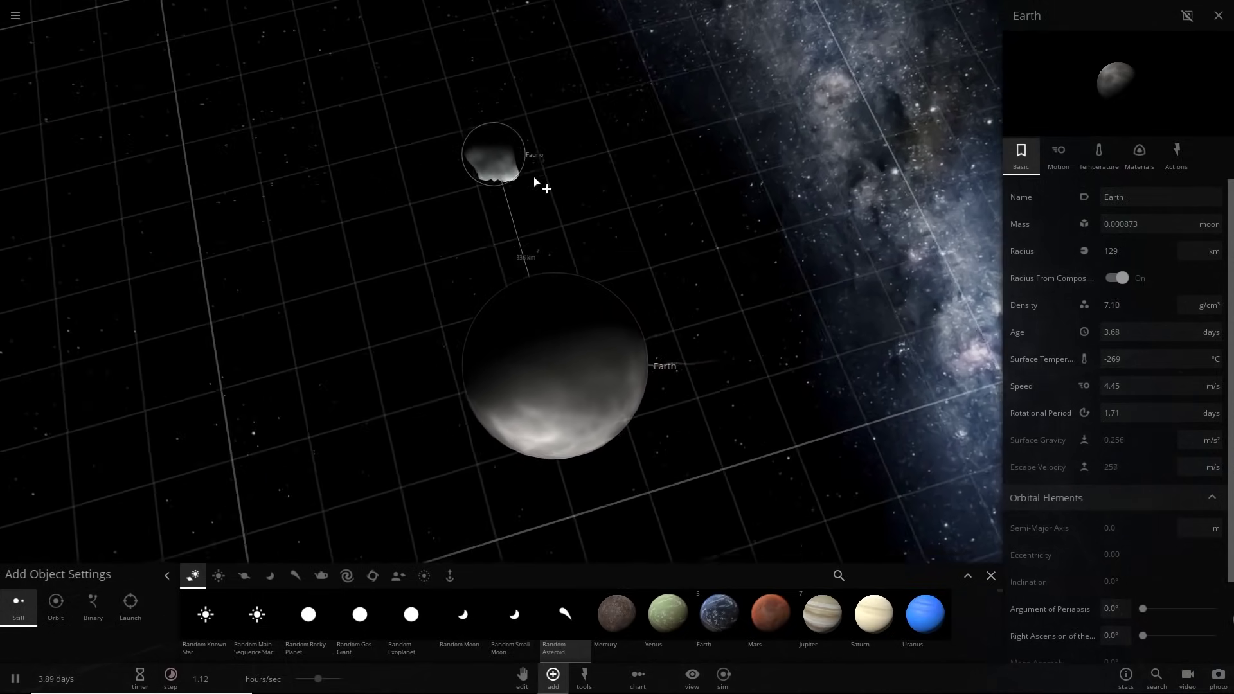
click(405, 386)
click(278, 121)
click(373, 9)
click(607, 111)
click(533, 458)
click(226, 342)
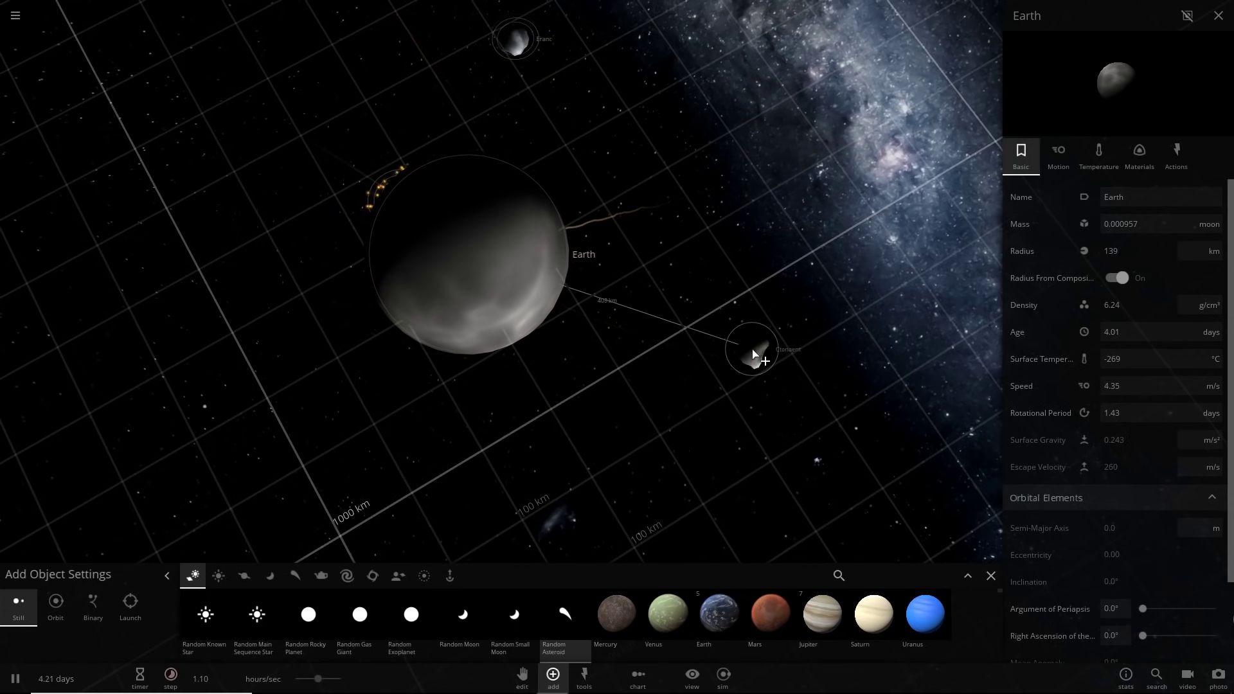
click(138, 199)
click(322, 50)
click(614, 184)
click(645, 400)
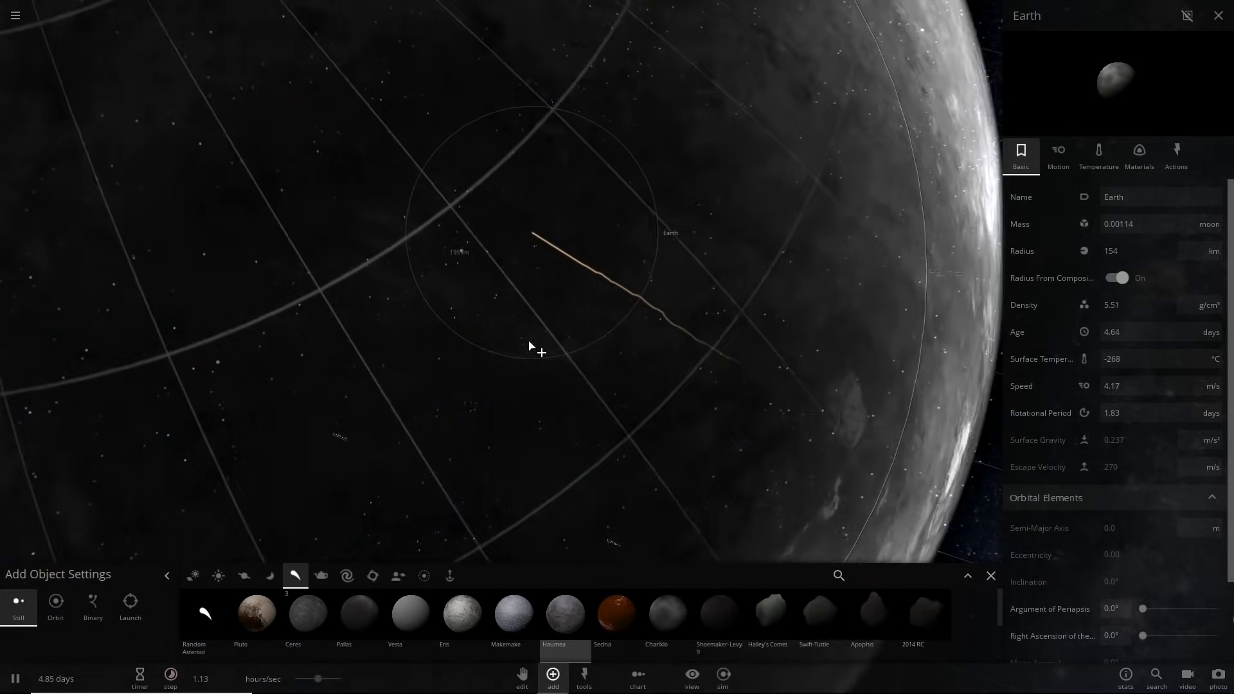
- Choose Chariklo as a larger body to add and place it still beside Earth so it collides
scroll(559, 350, down, 4)
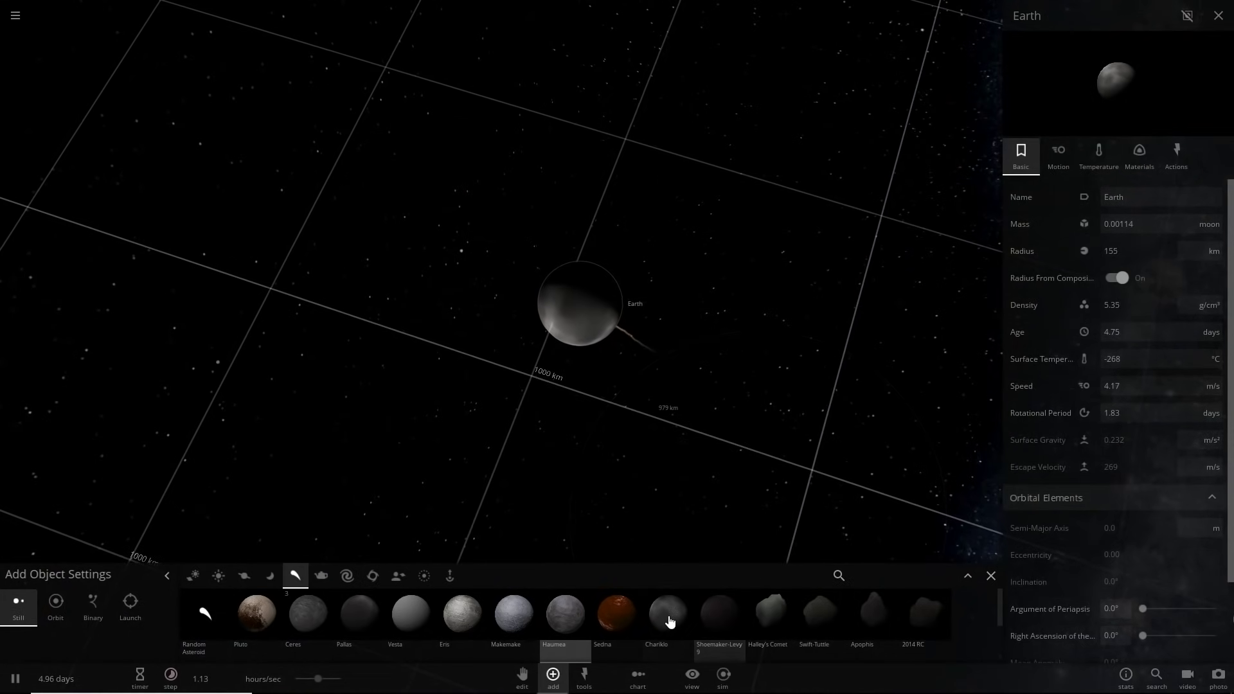
scroll(576, 259, up, 4)
right_drag(455, 306, 794, 262)
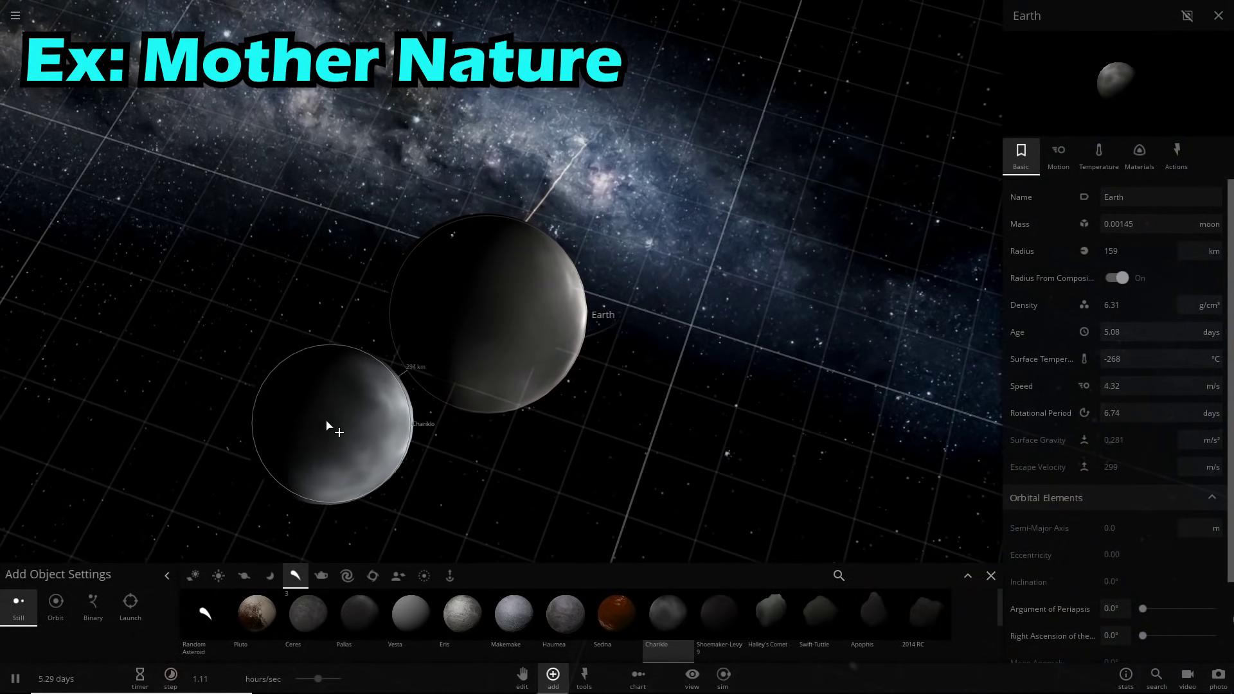
scroll(535, 278, down, 2)
right_drag(535, 278, 399, 262)
click(504, 395)
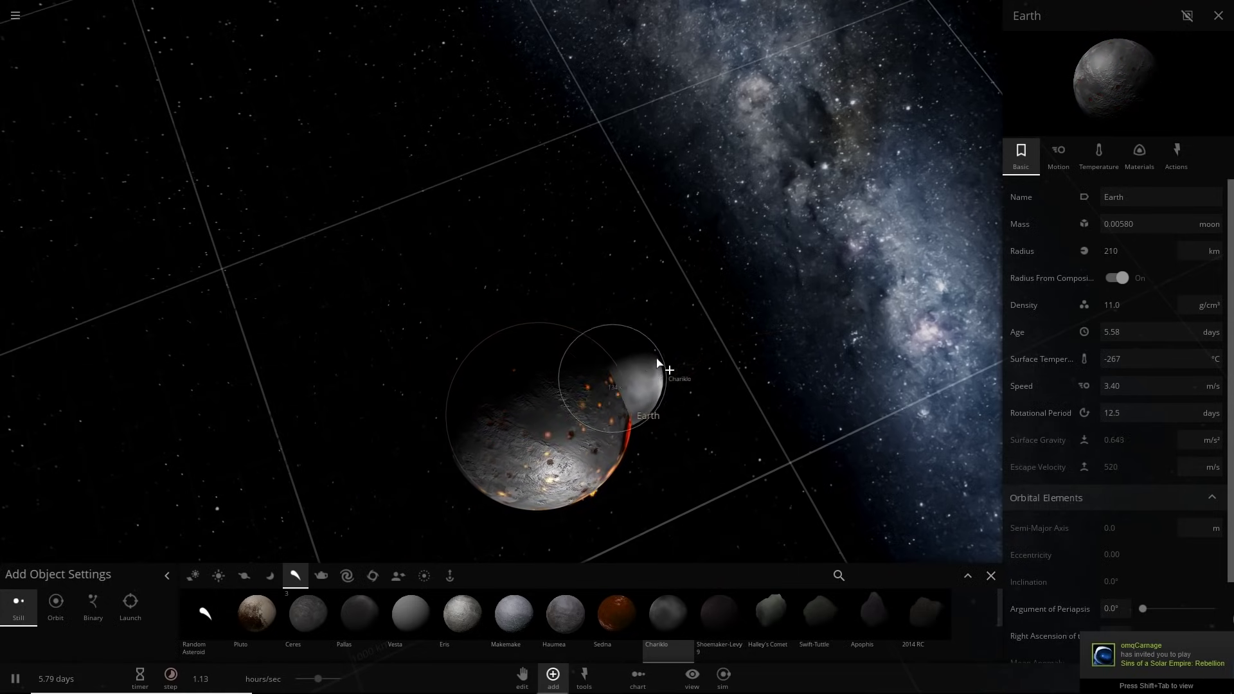
- Drop many more Chariklo bodies around Earth from different sides to build up its mass through impacts
right_drag(757, 407, 526, 303)
drag(527, 309, 328, 343)
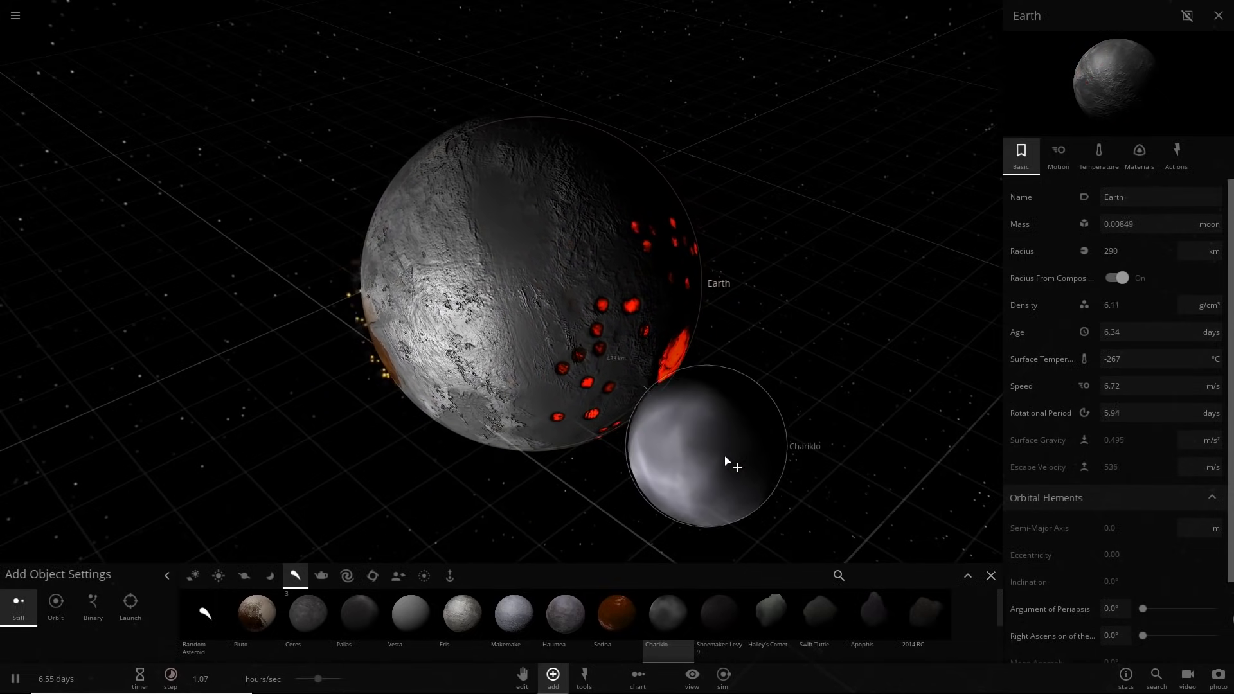
drag(773, 482, 430, 366)
drag(909, 475, 476, 393)
drag(615, 395, 639, 429)
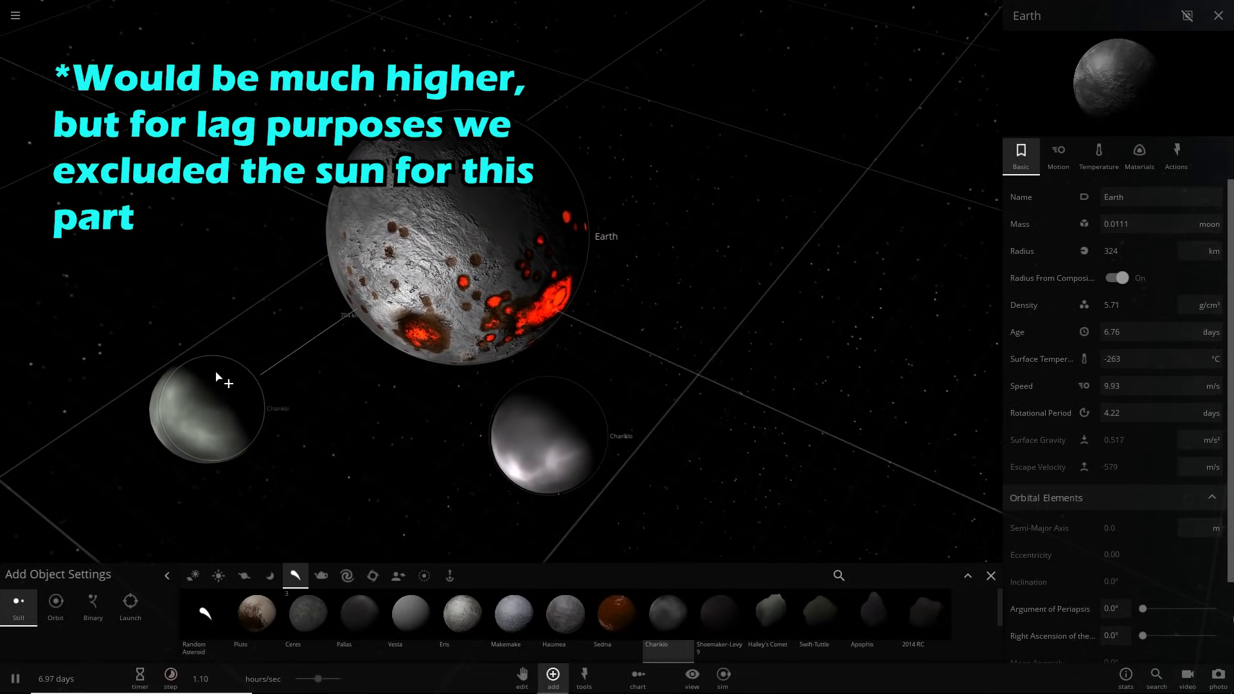
right_drag(686, 441, 796, 450)
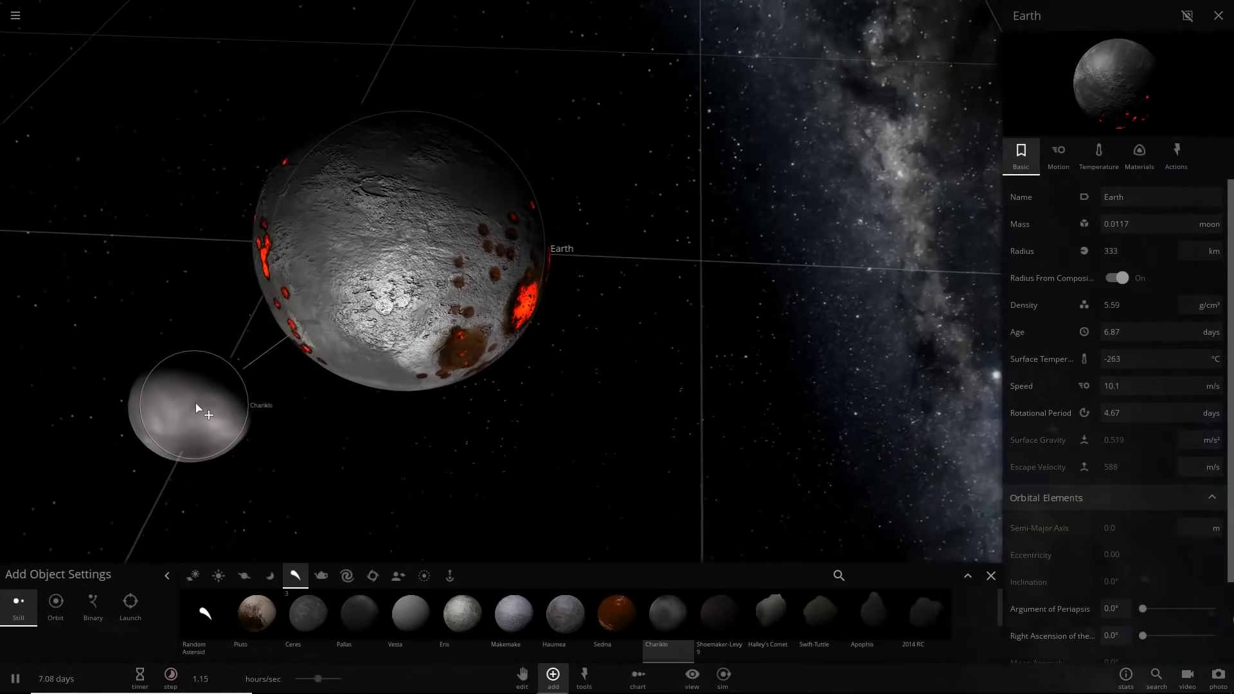
click(198, 403)
click(204, 243)
drag(277, 409, 597, 171)
drag(248, 397, 681, 424)
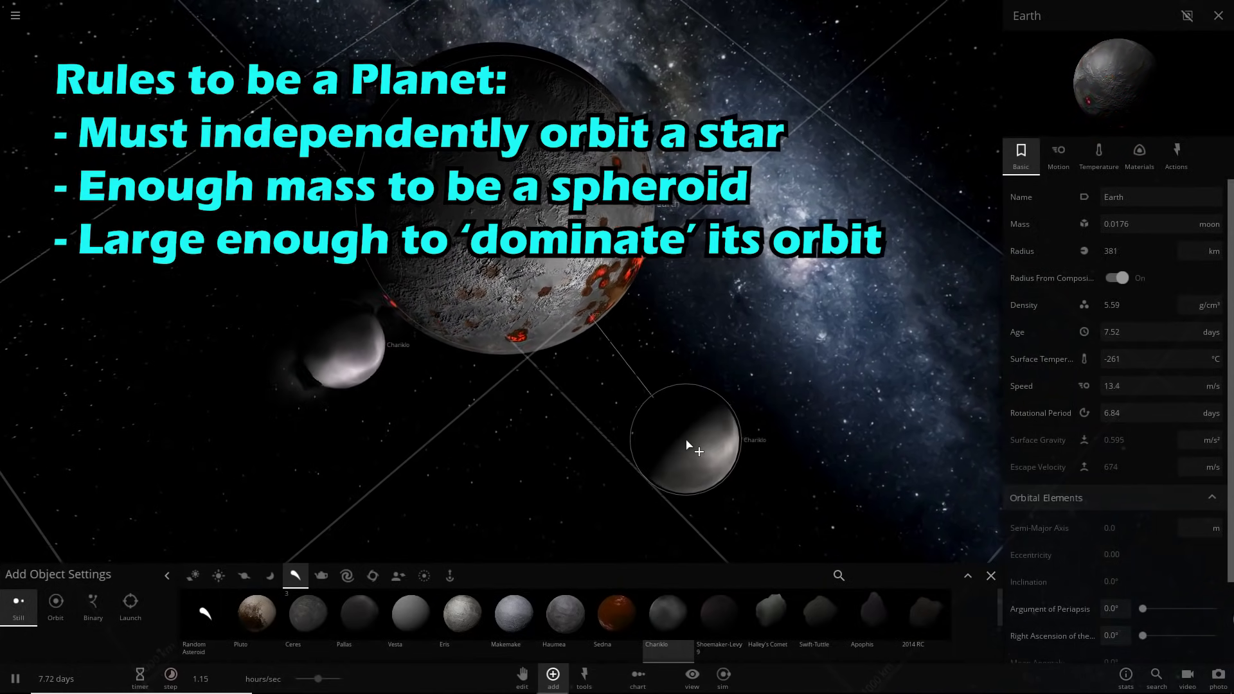
drag(686, 442, 823, 246)
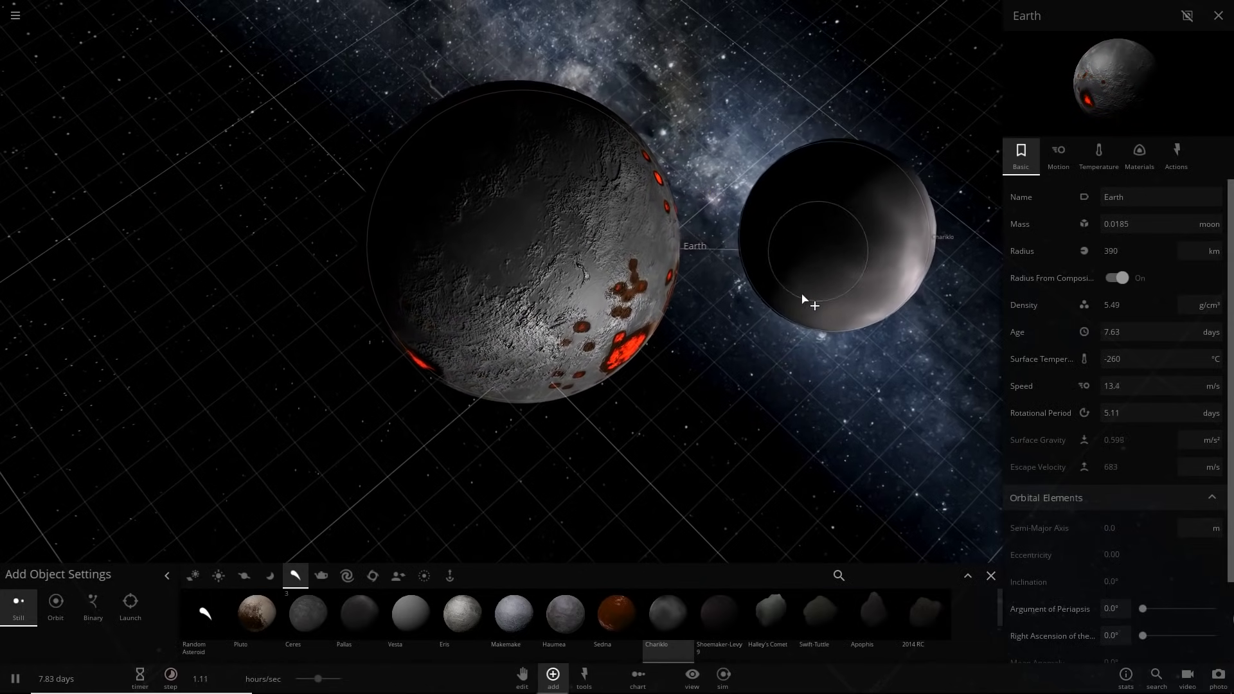
drag(797, 313, 574, 445)
drag(520, 409, 583, 404)
drag(531, 433, 686, 277)
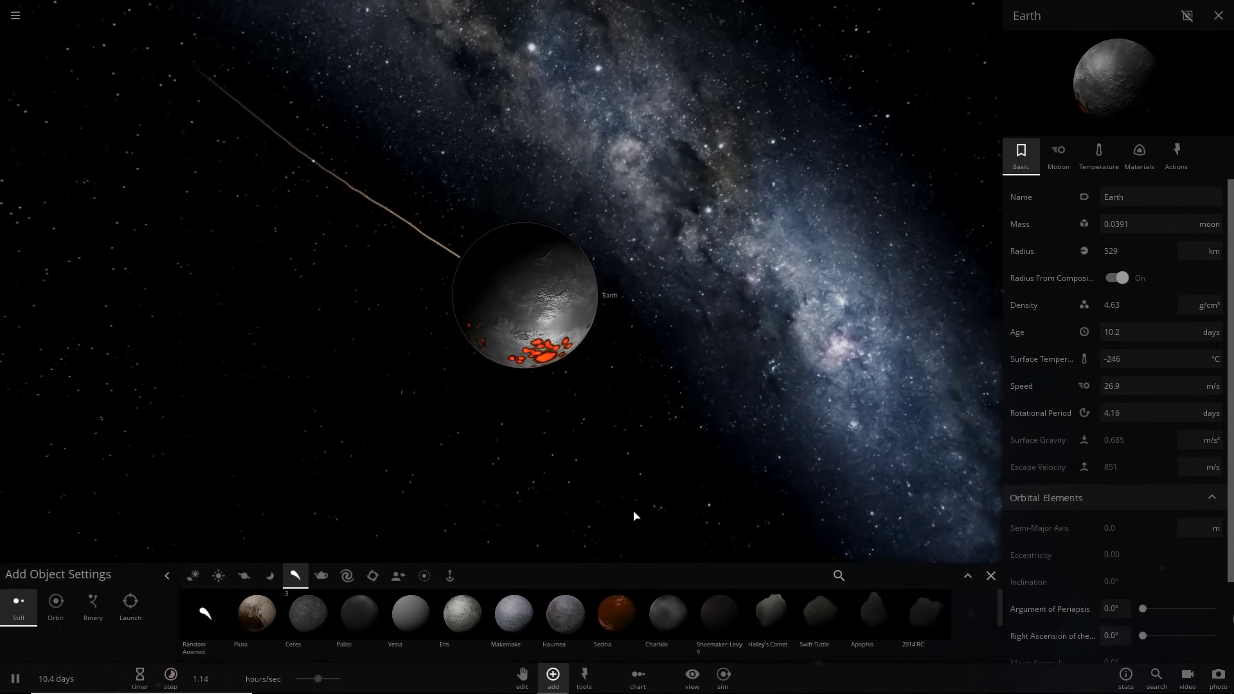
- Switch the body to add to Sedna and drop still copies of it next to Earth
click(610, 612)
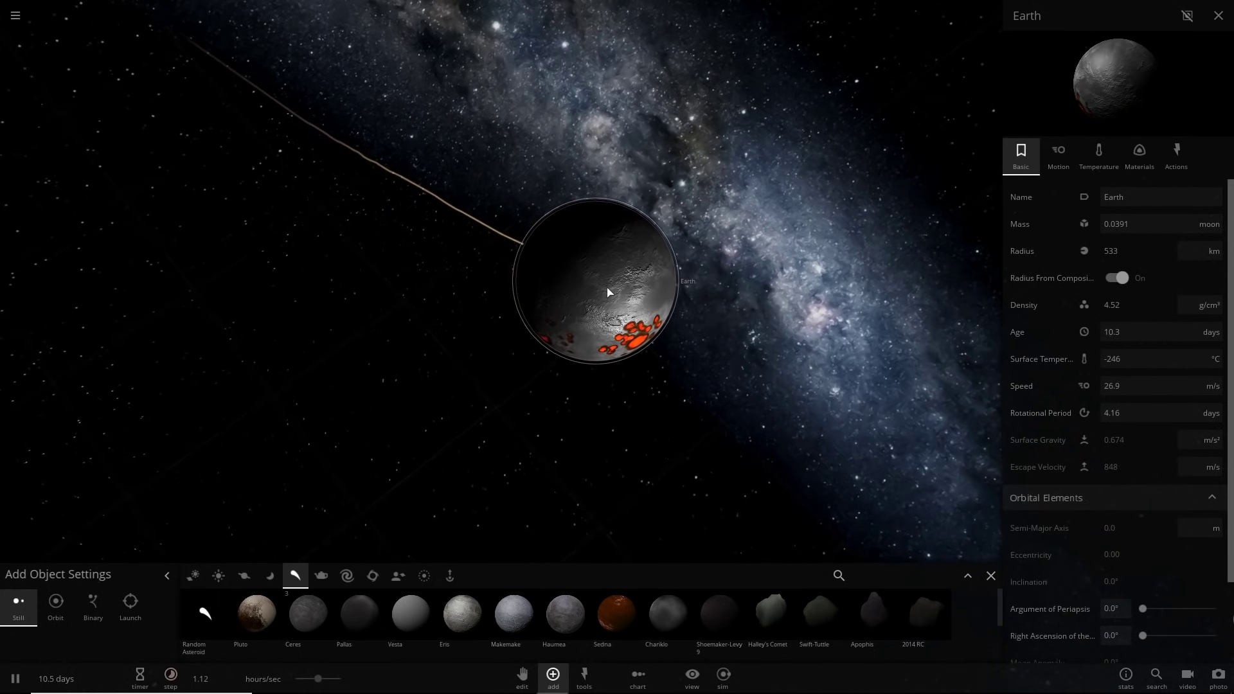
click(621, 640)
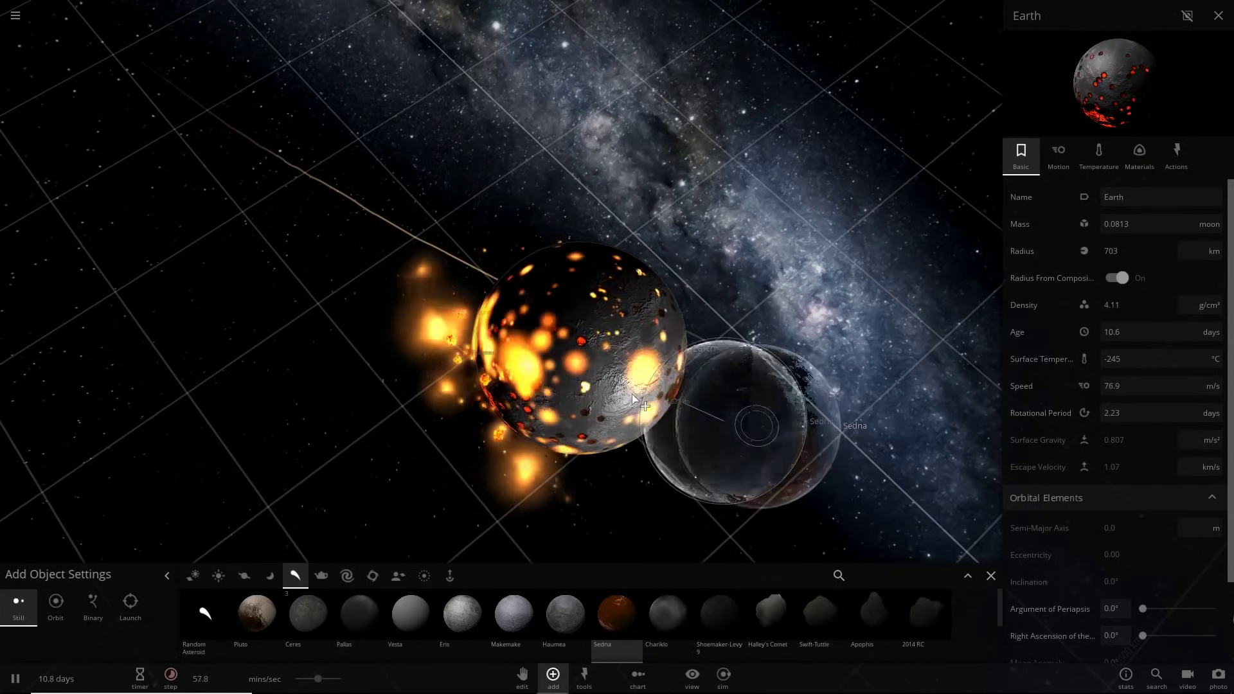
right_drag(483, 345, 595, 361)
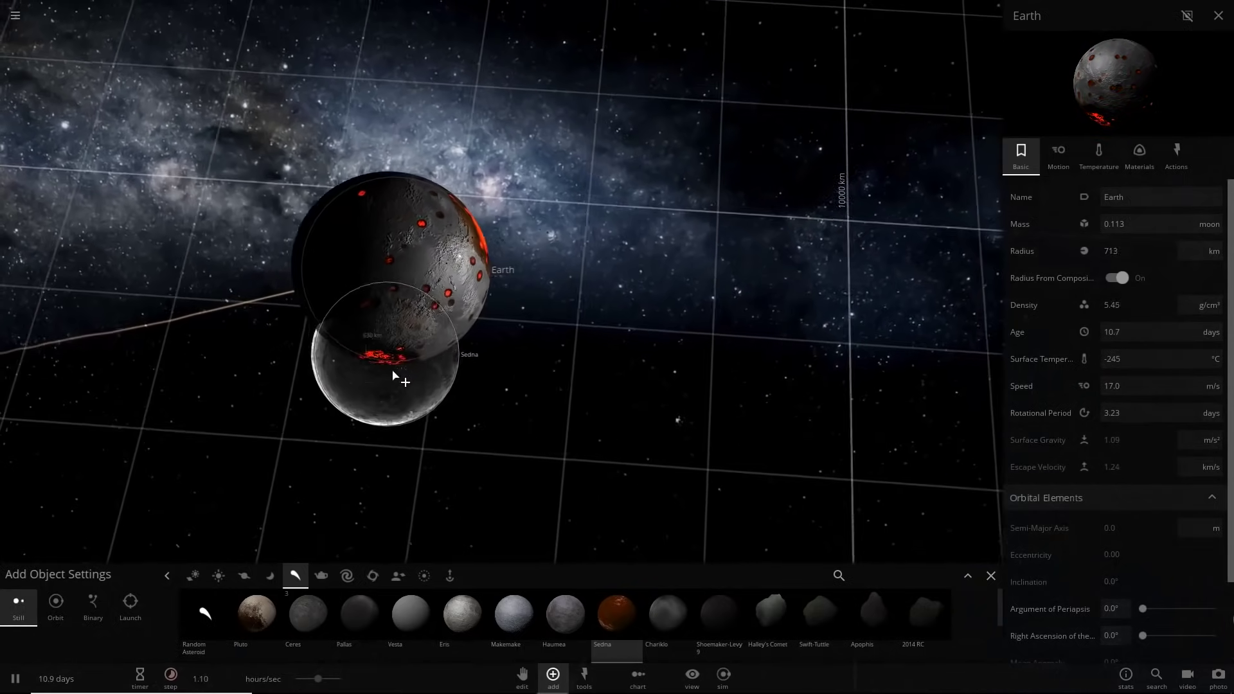
- Drop another still Sedna against Earth and cool Earth's surface temperature to 1000 °C
click(399, 380)
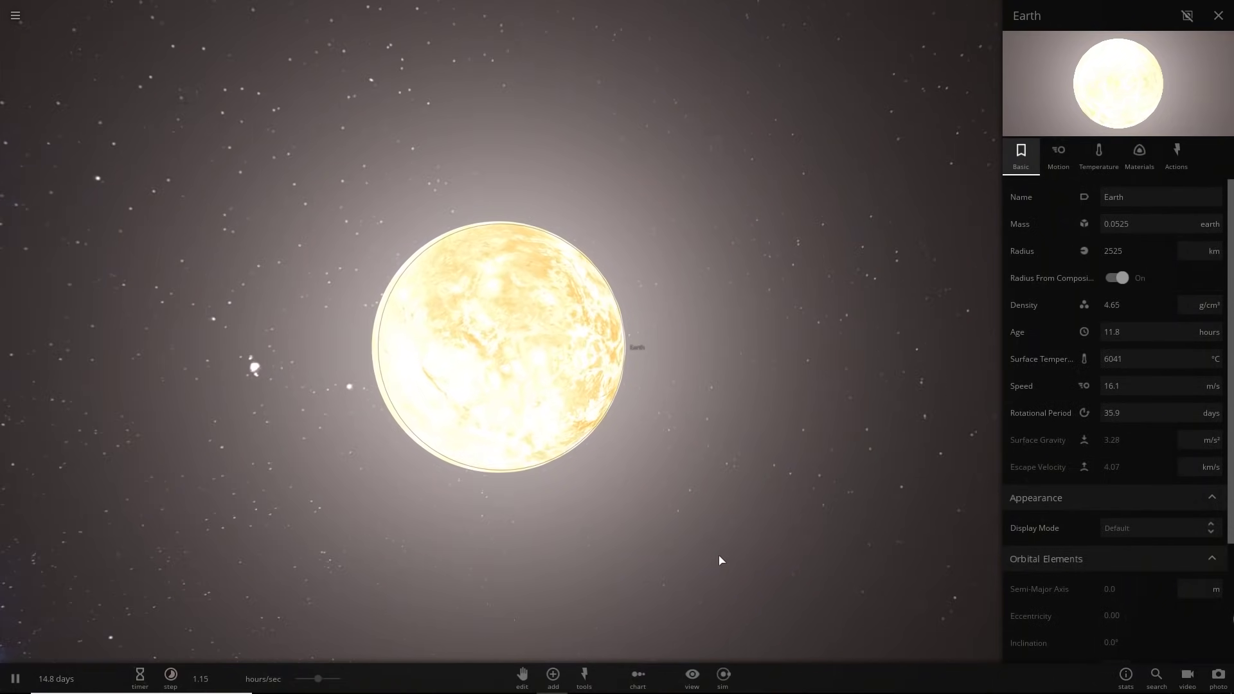
scroll(721, 560, down, 3)
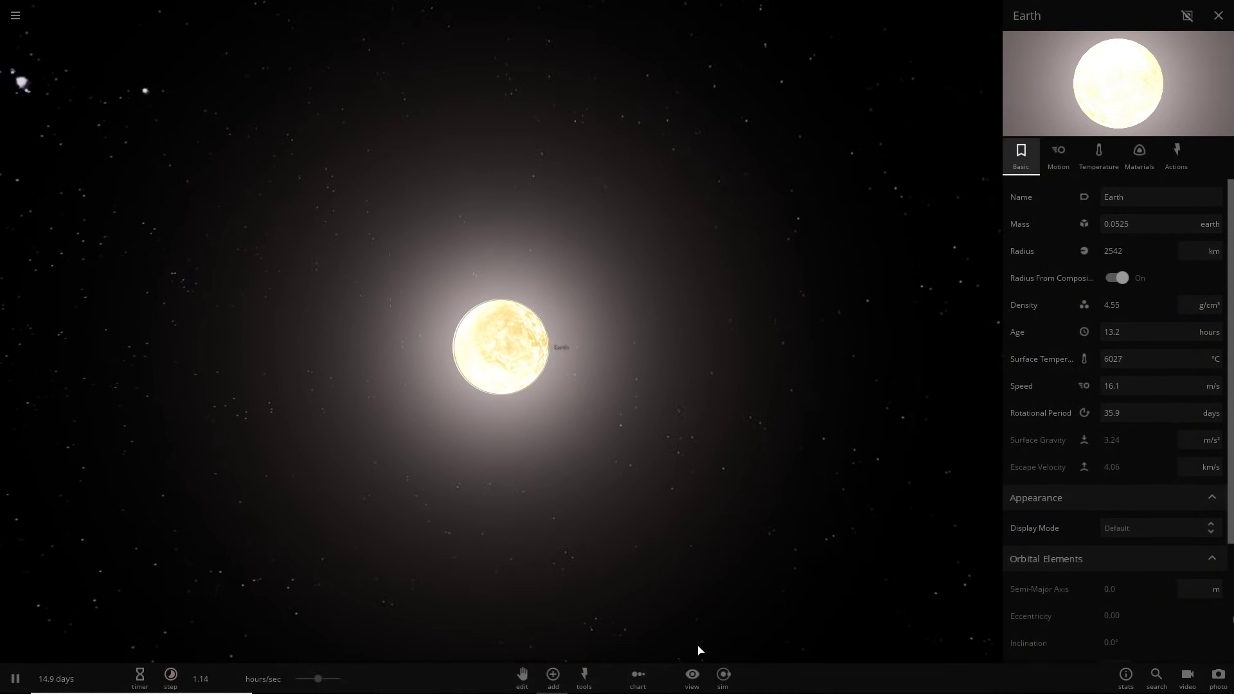
scroll(700, 652, down, 3)
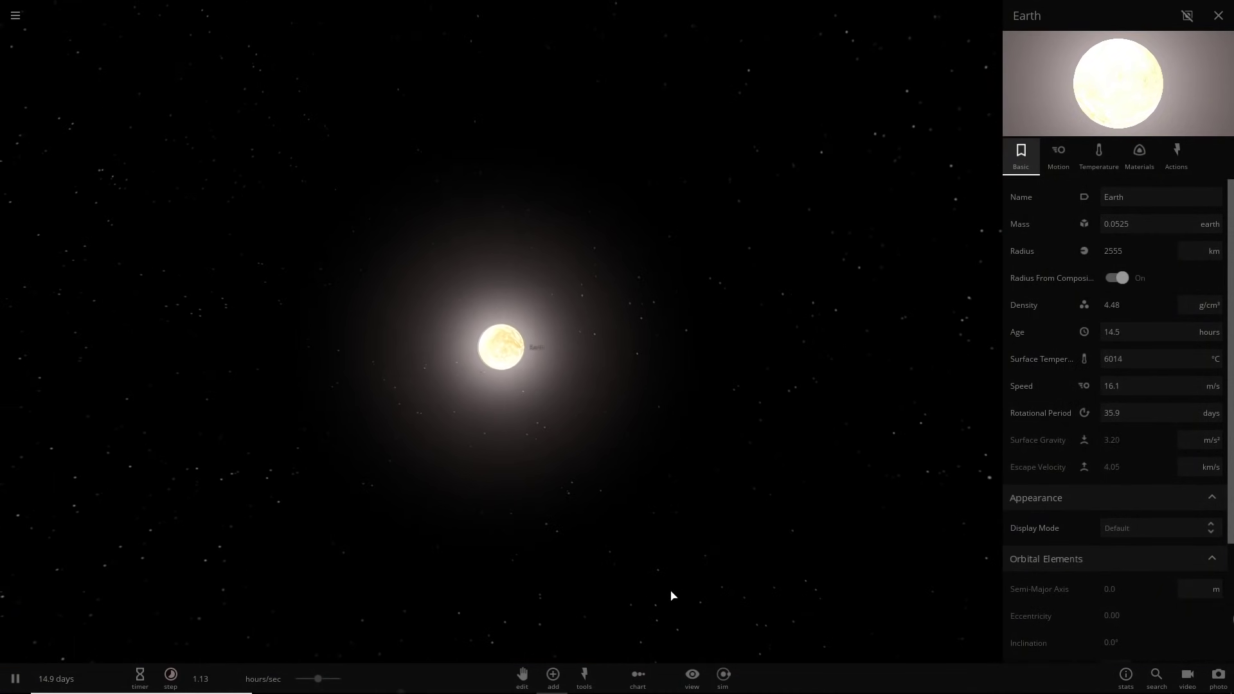
scroll(628, 523, up, 5)
scroll(627, 523, down, 3)
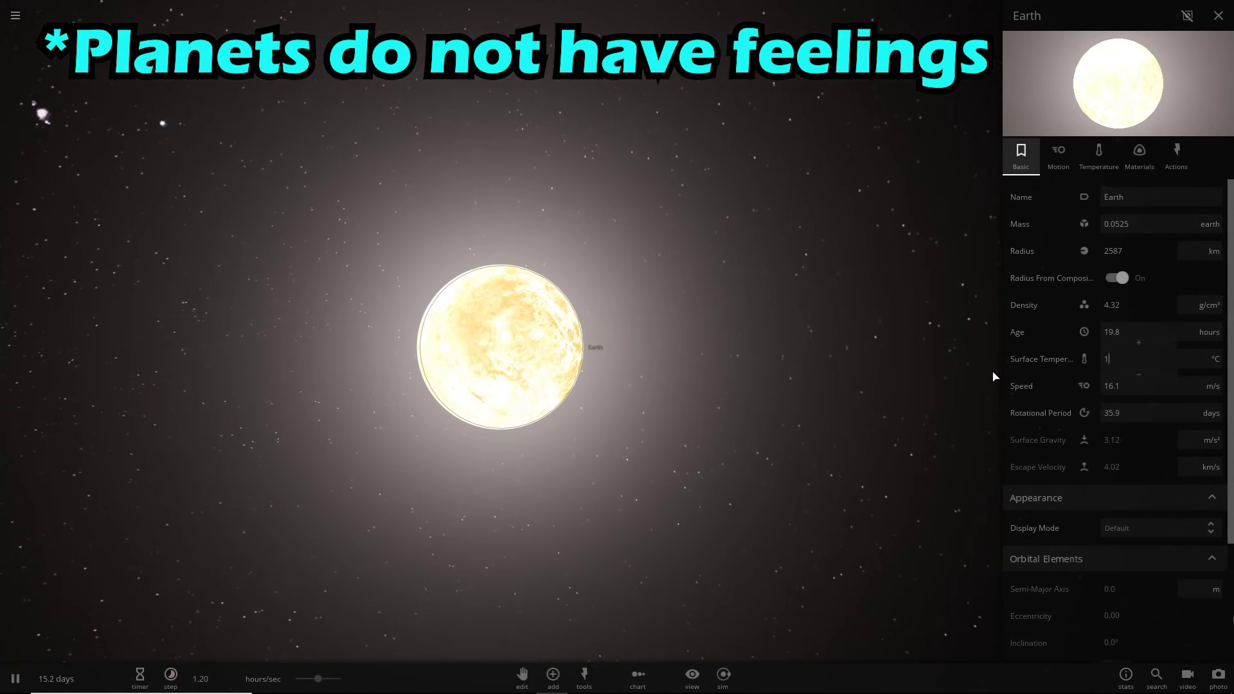
key(Return)
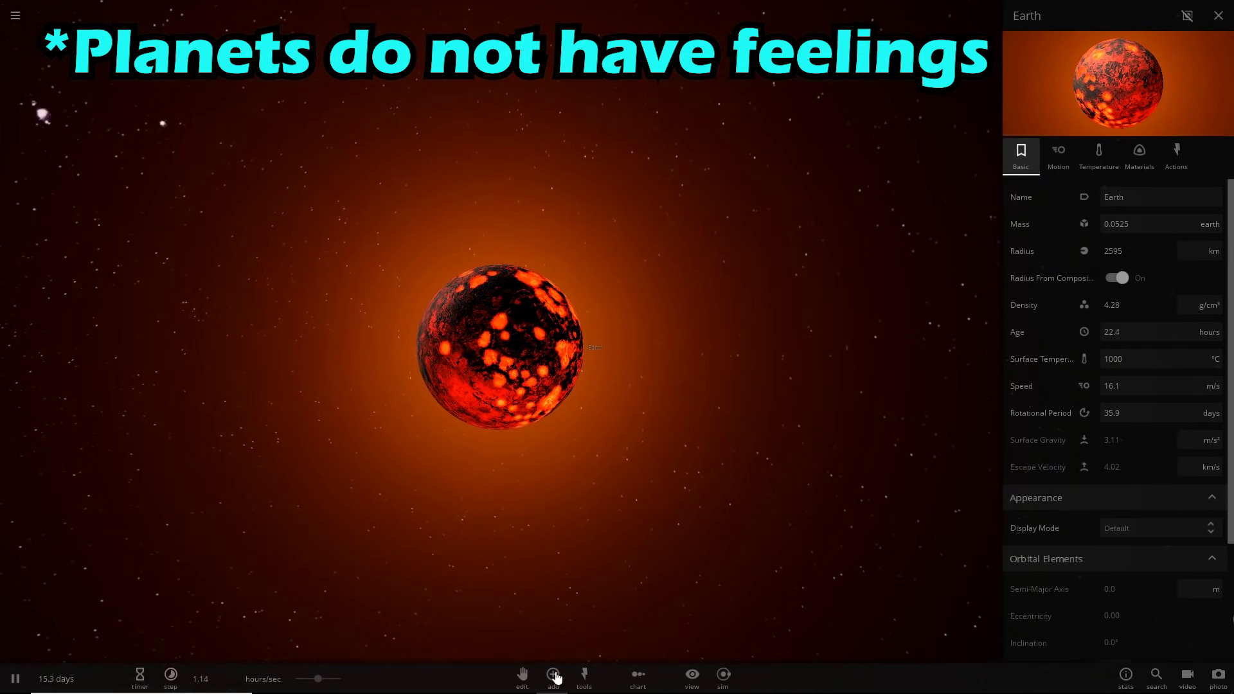
- Choose Mercury as the body to add and drop still copies all around Earth so they merge into it
click(553, 680)
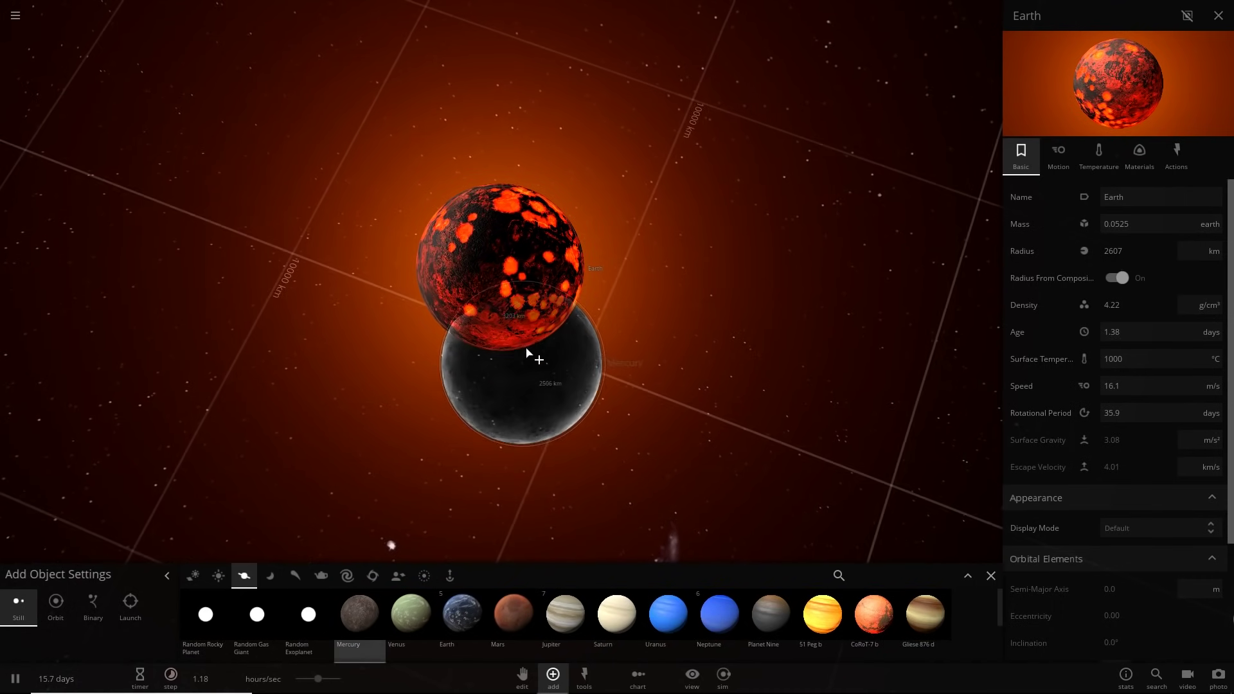
click(435, 433)
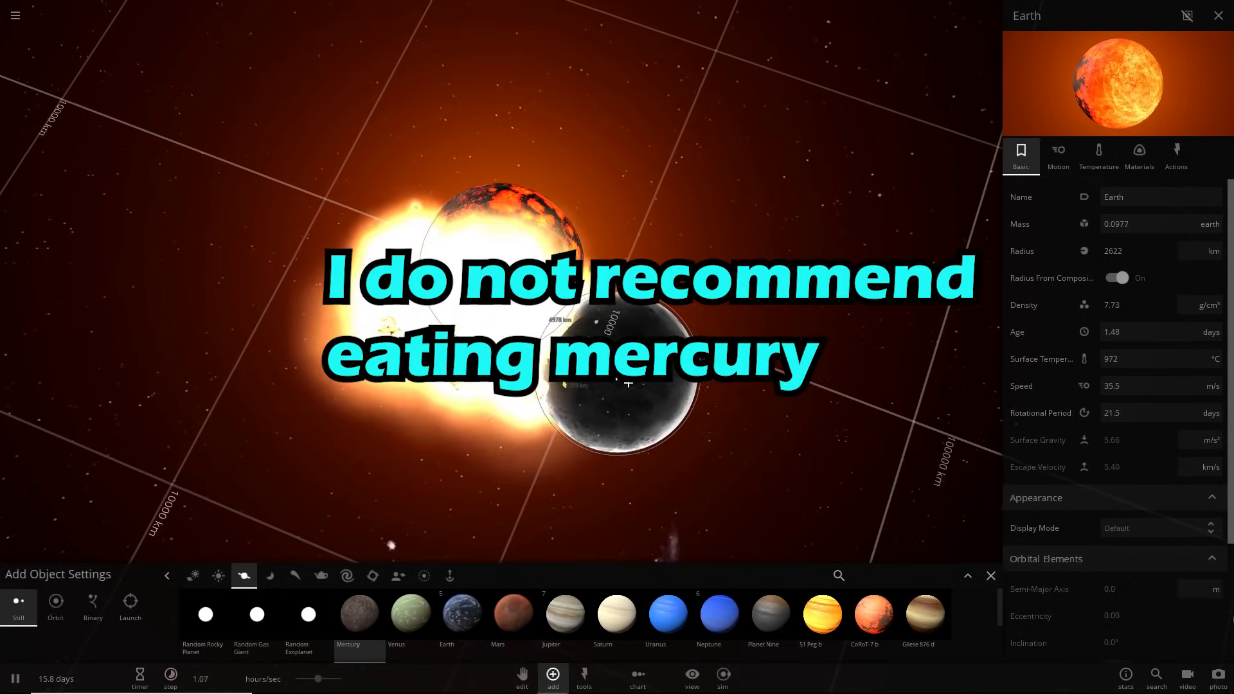
click(616, 411)
click(389, 380)
click(625, 395)
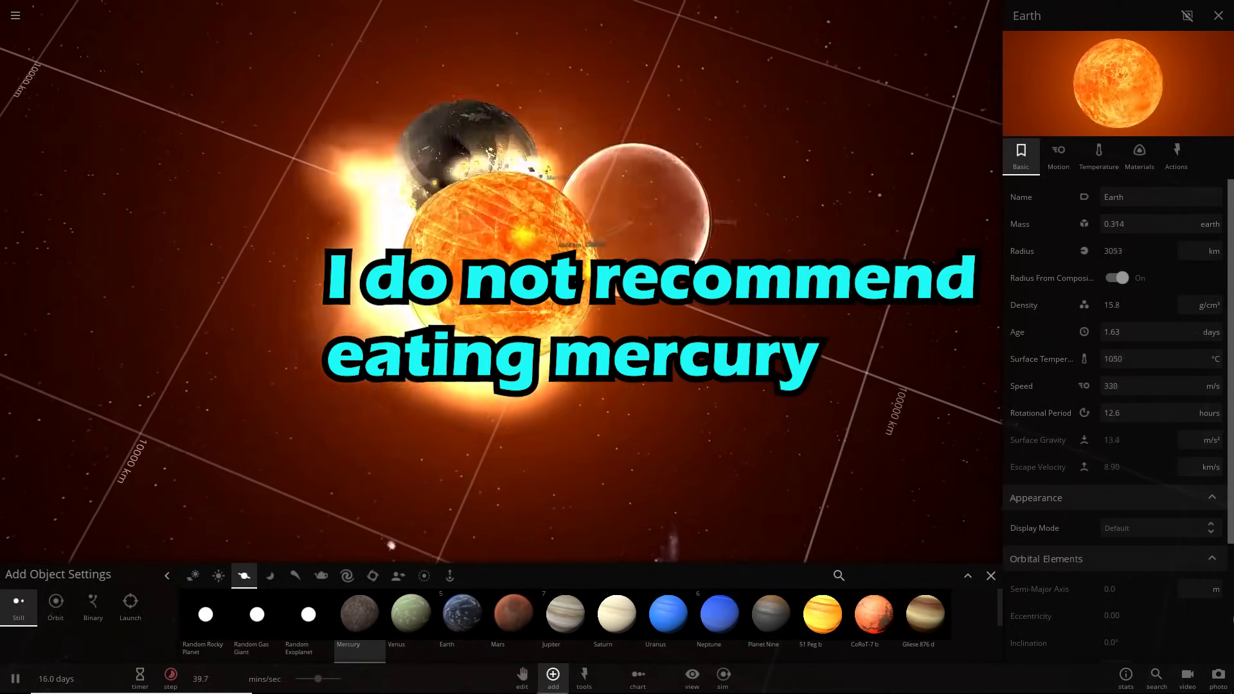
click(662, 341)
click(353, 298)
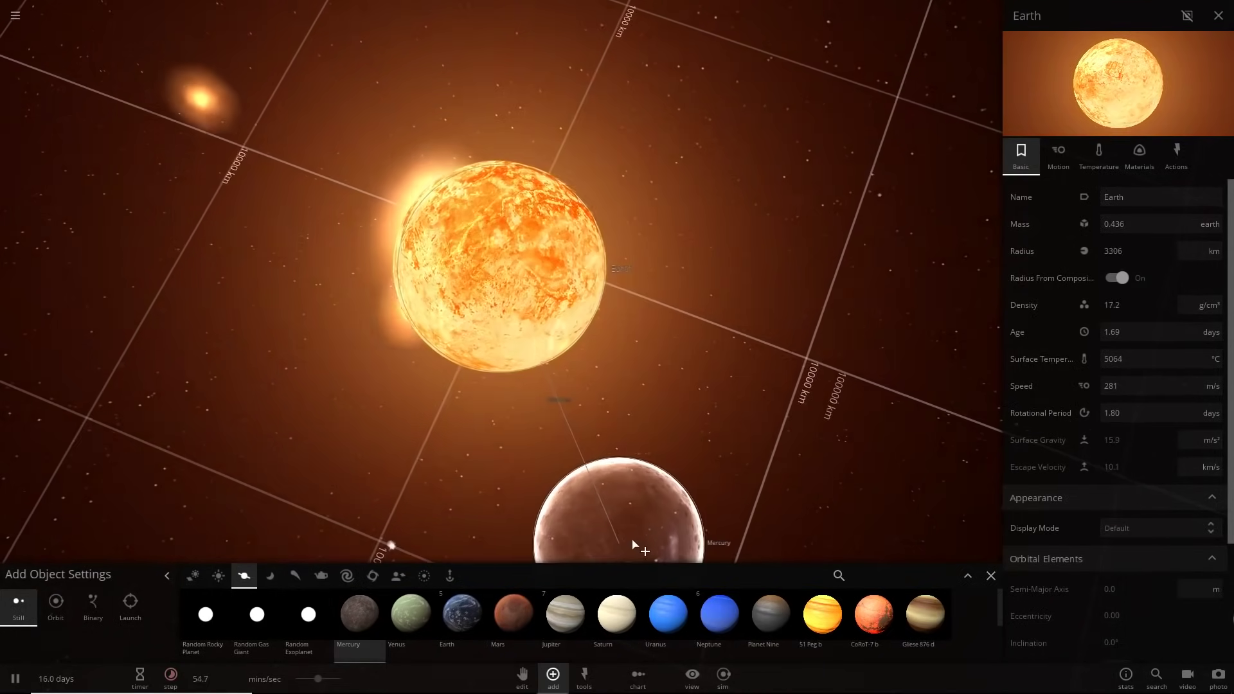
click(287, 363)
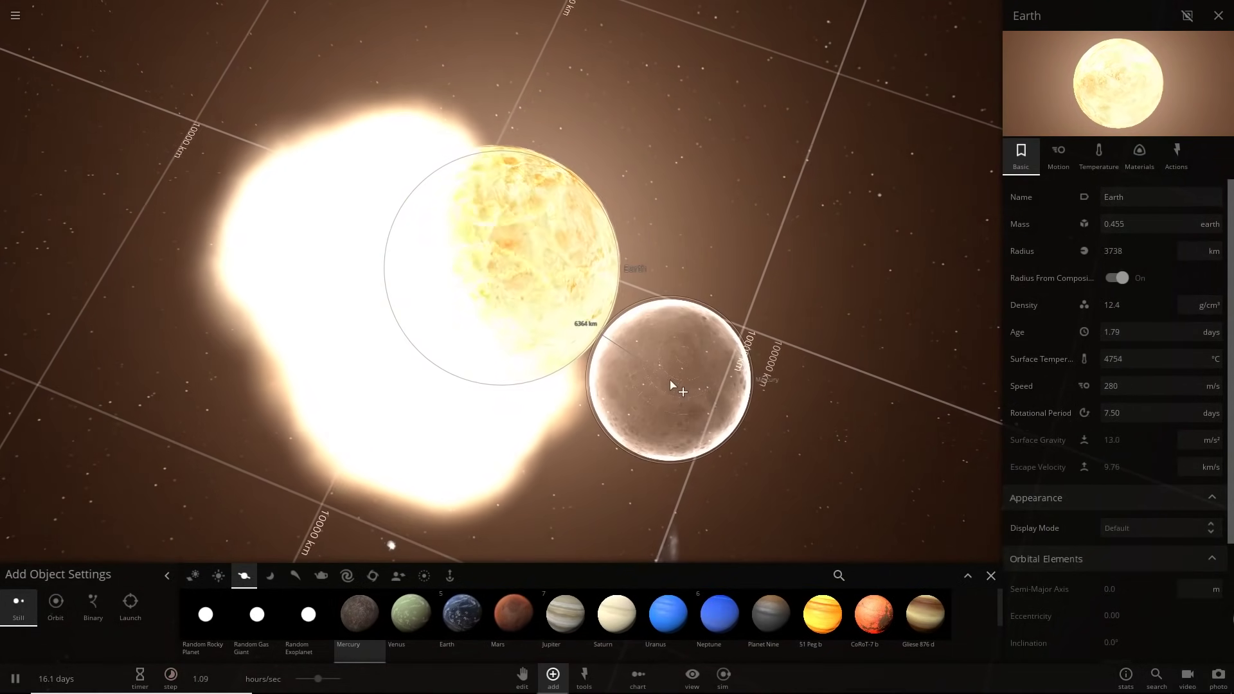
click(657, 395)
click(358, 365)
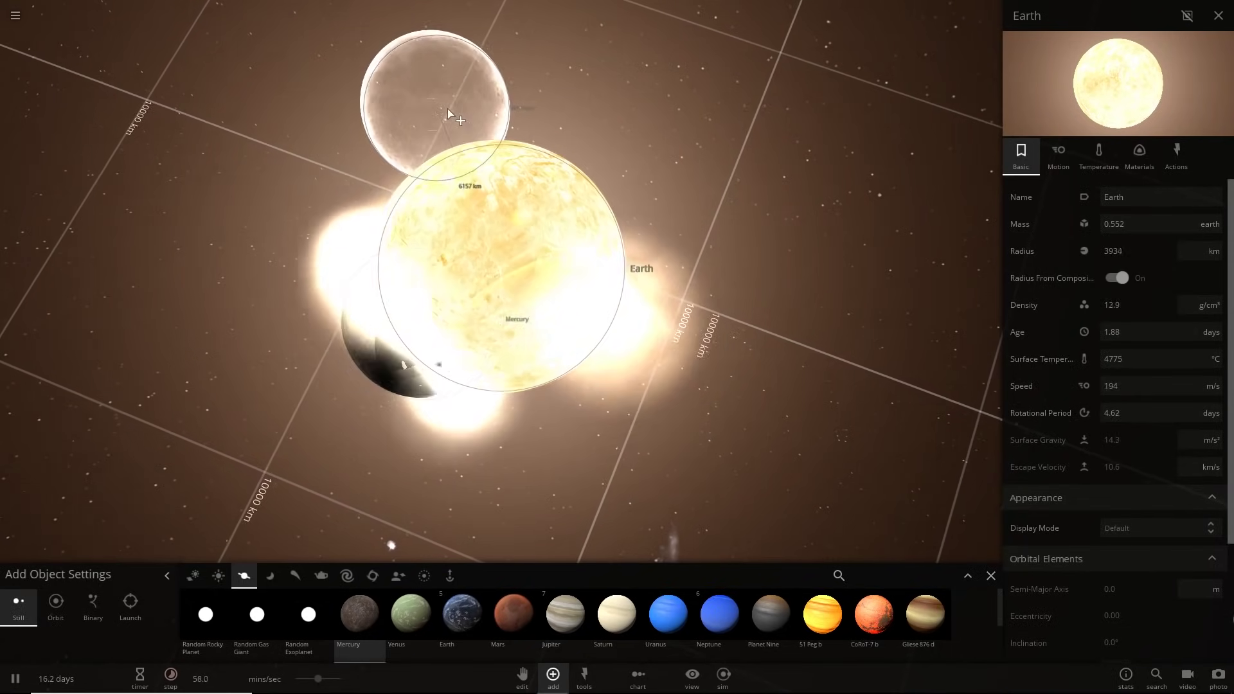
click(458, 59)
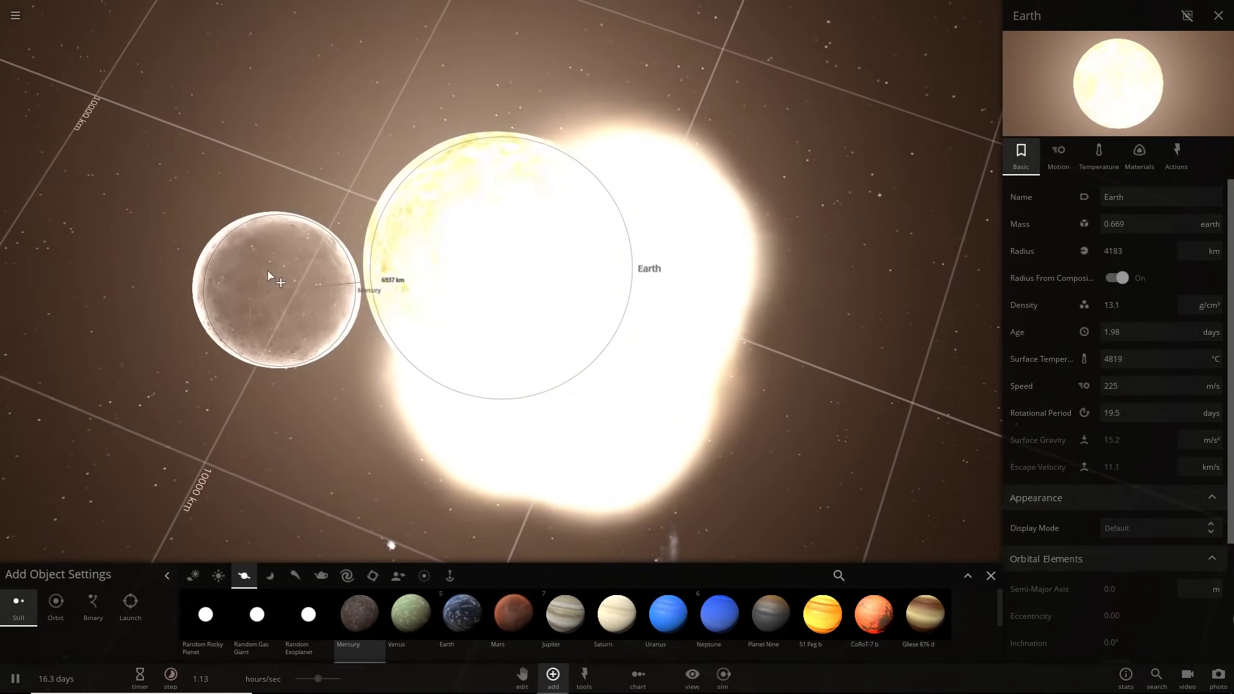
click(453, 177)
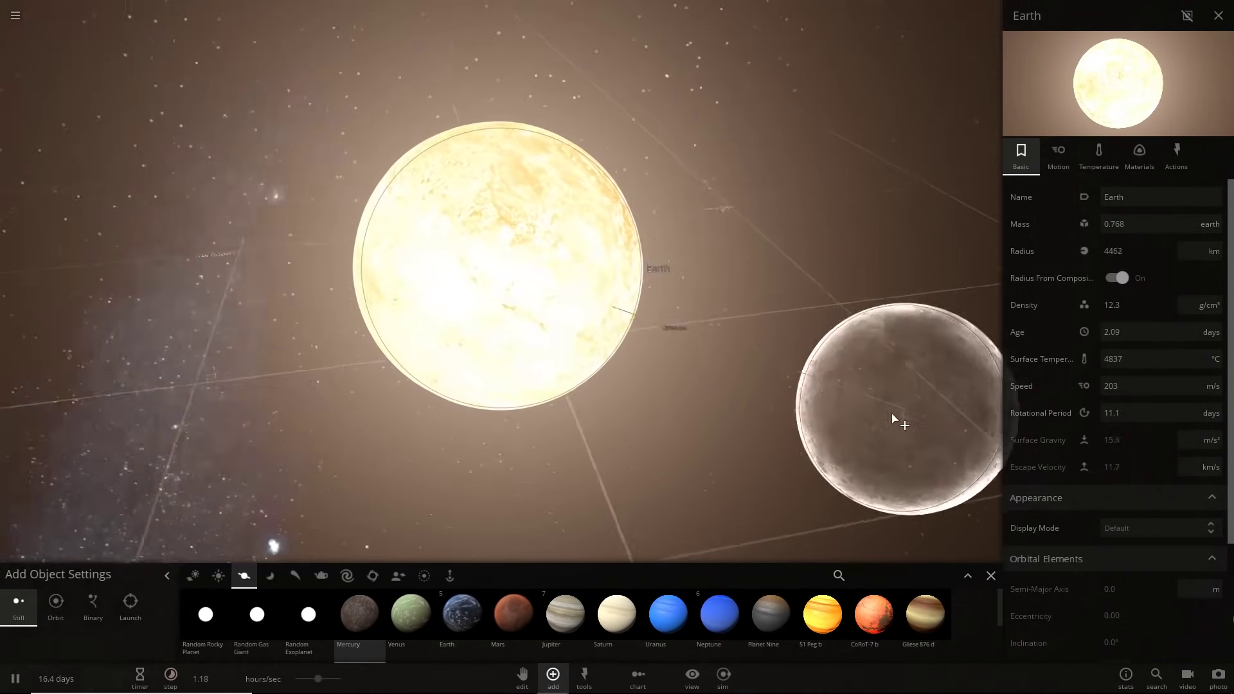
key(Escape)
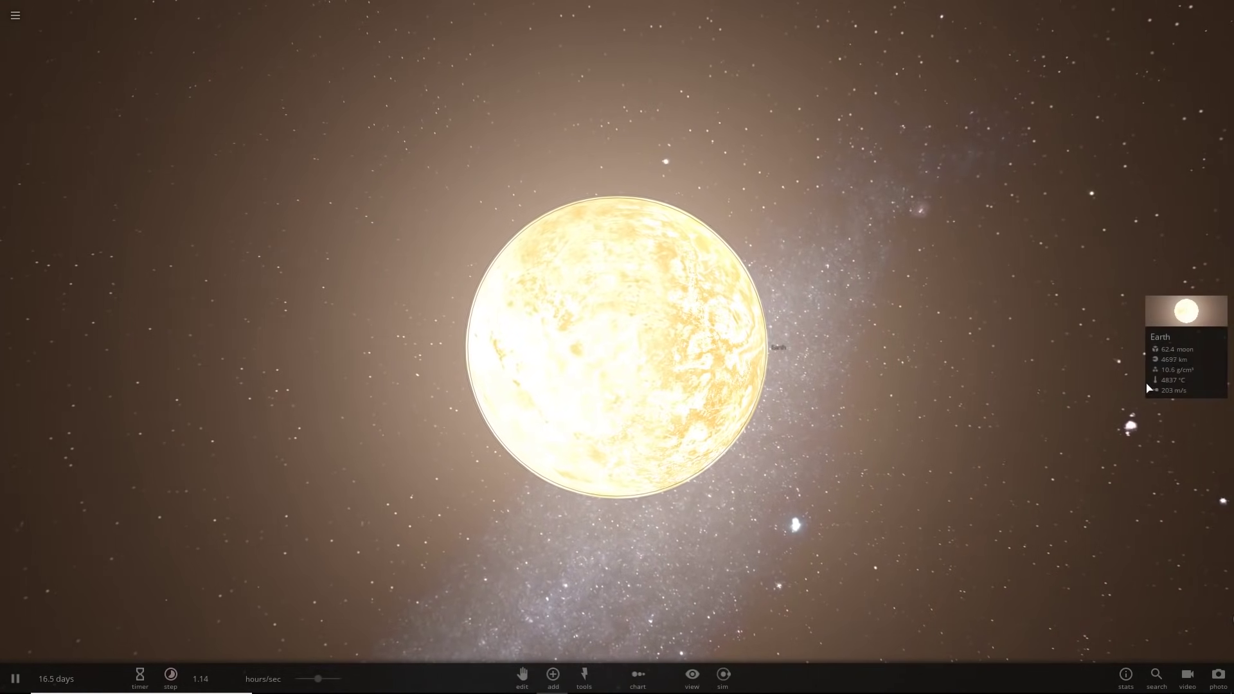
- Set the enlarged Earth's surface temperature to 1000 °C again and close its properties
click(1158, 381)
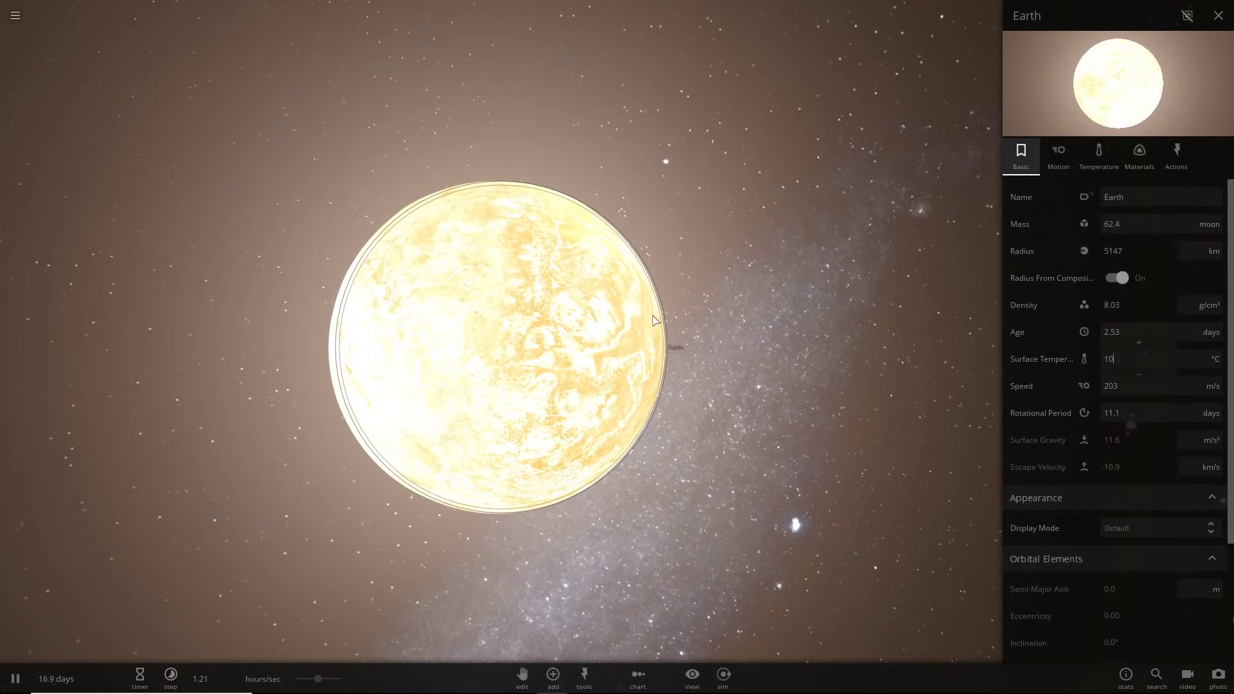
key(Return)
click(818, 490)
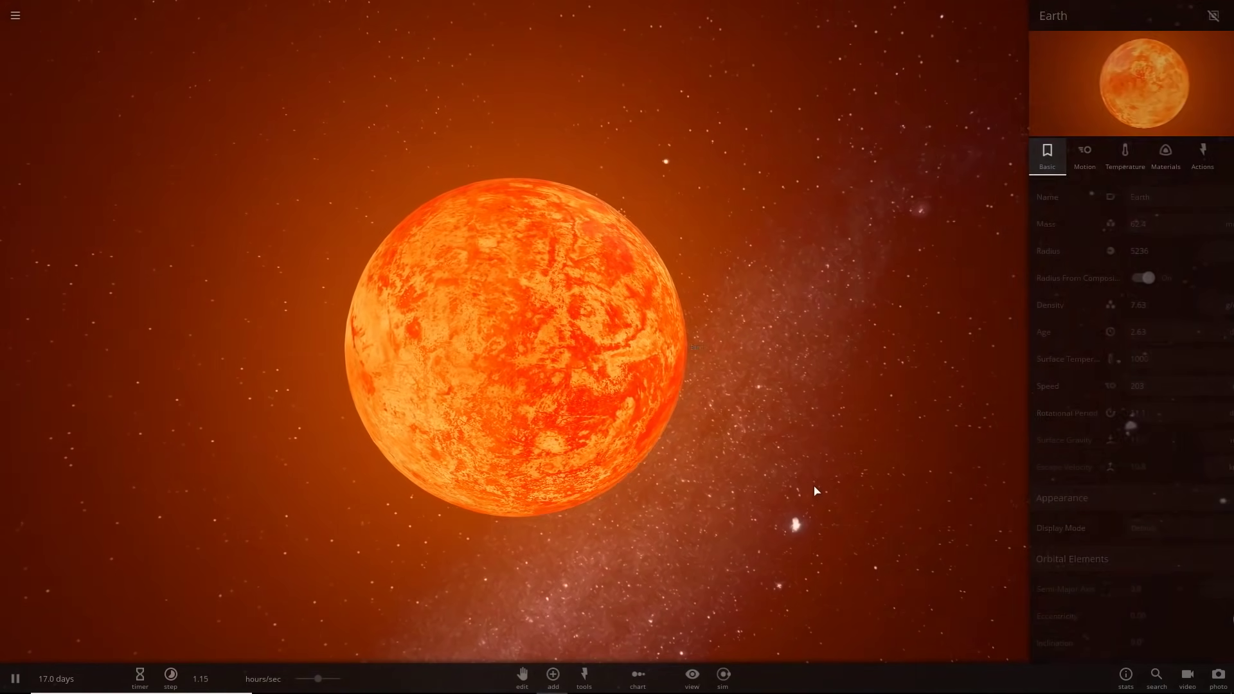
- Choose Mars as the body to add as the Theia impactor and pause the simulation
right_drag(818, 491, 829, 468)
double_click(781, 470)
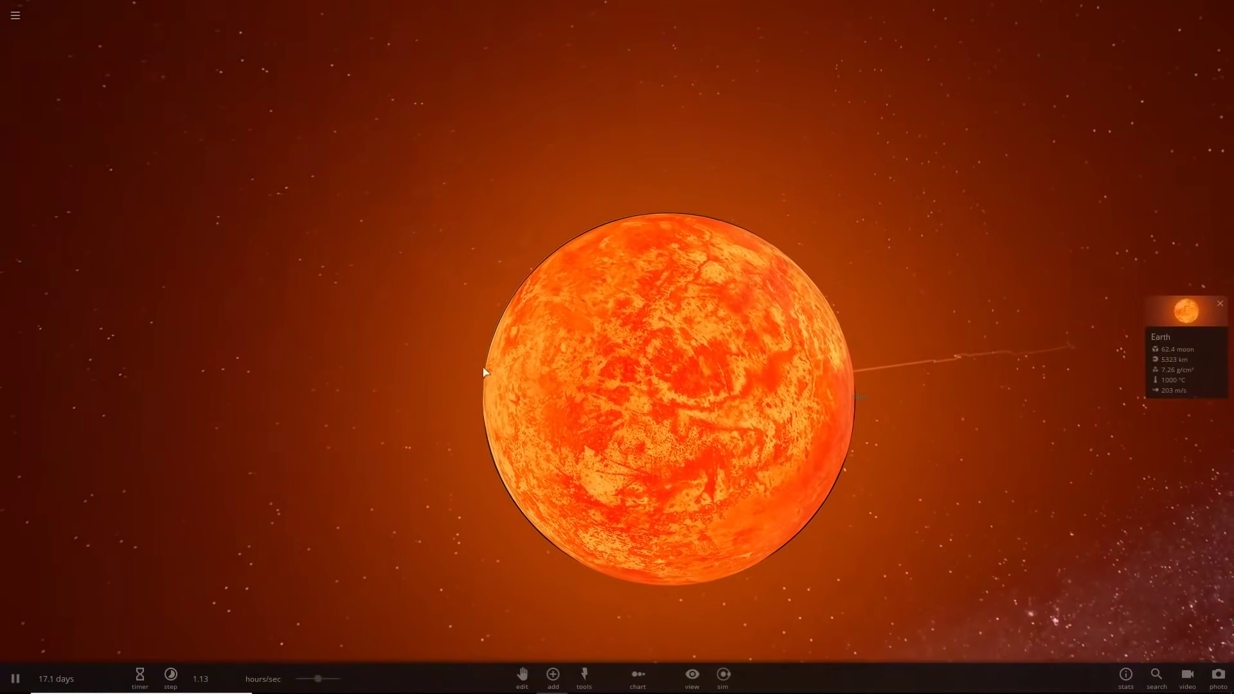
right_drag(394, 584, 567, 685)
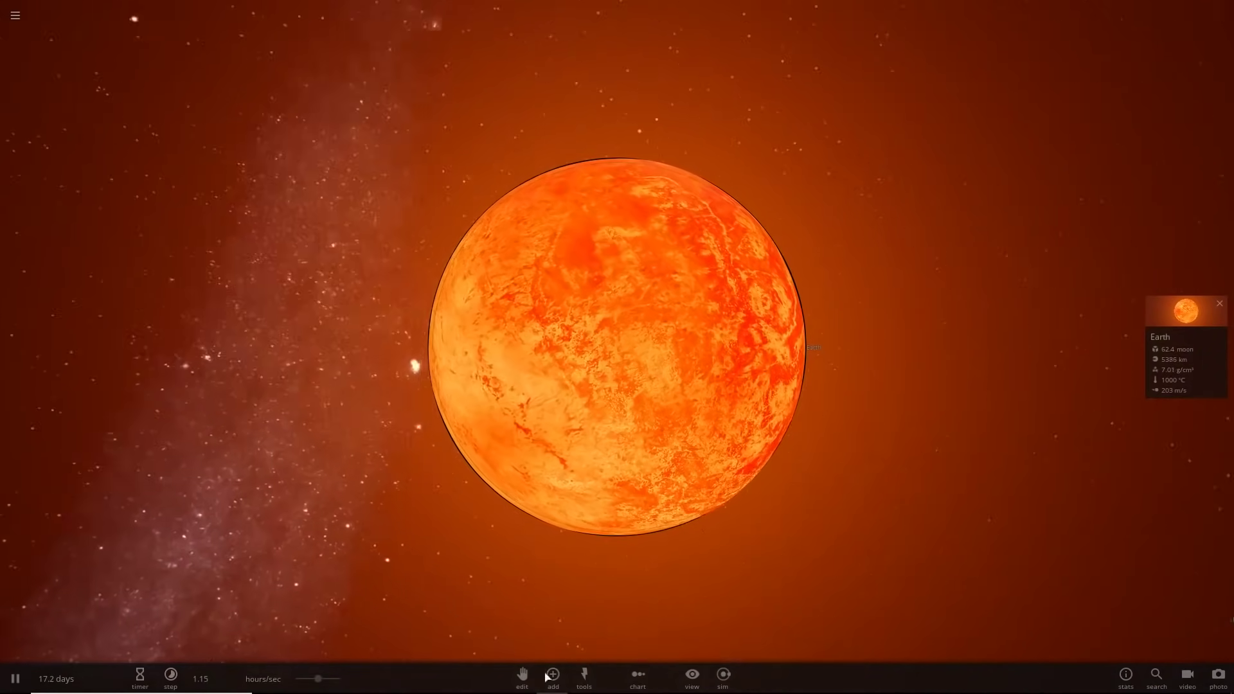
click(557, 680)
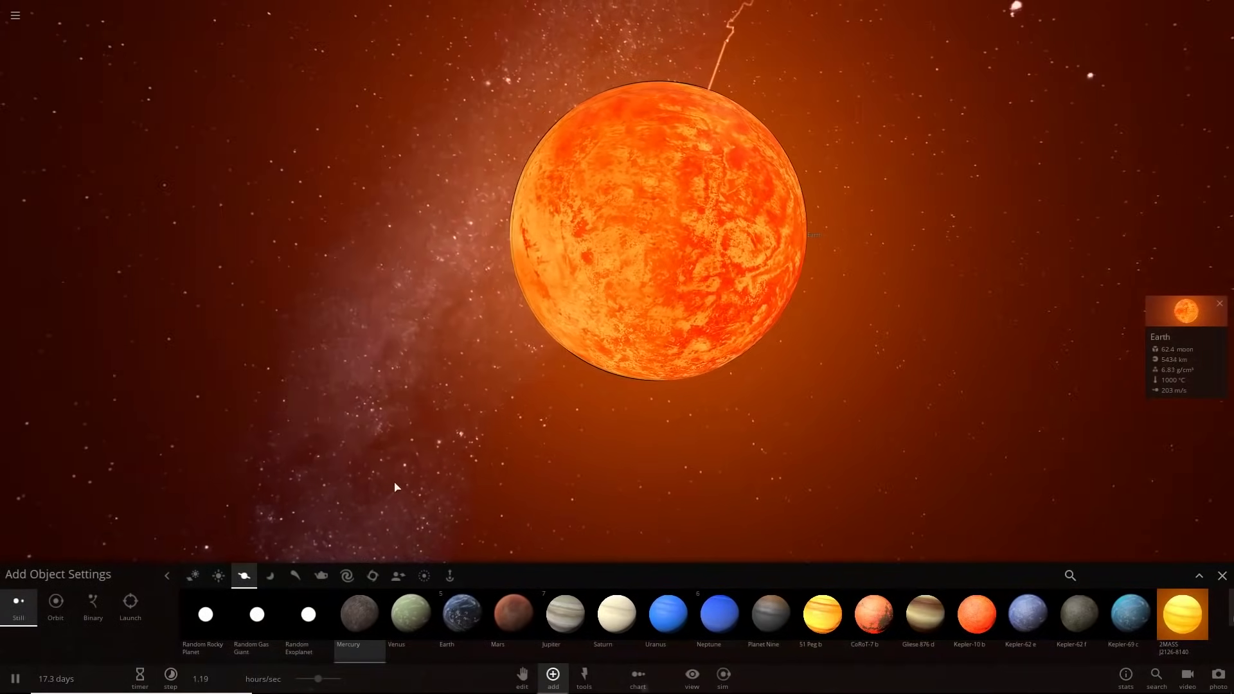
click(513, 614)
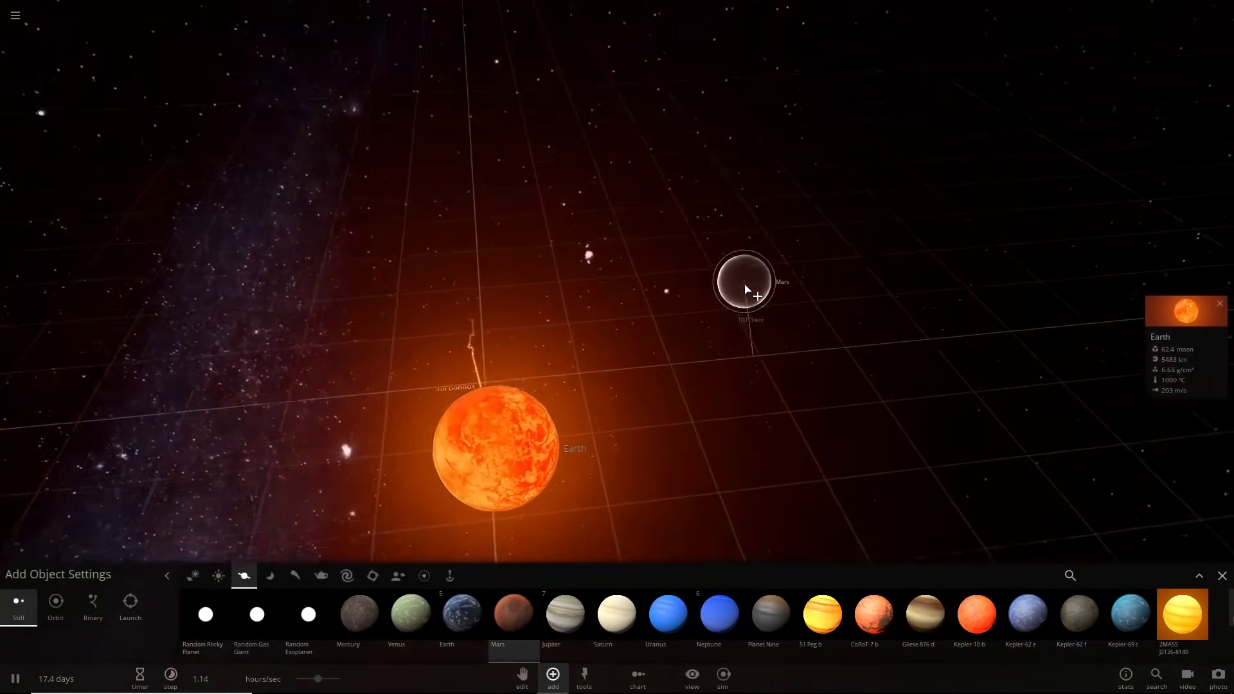
right_drag(745, 289, 598, 248)
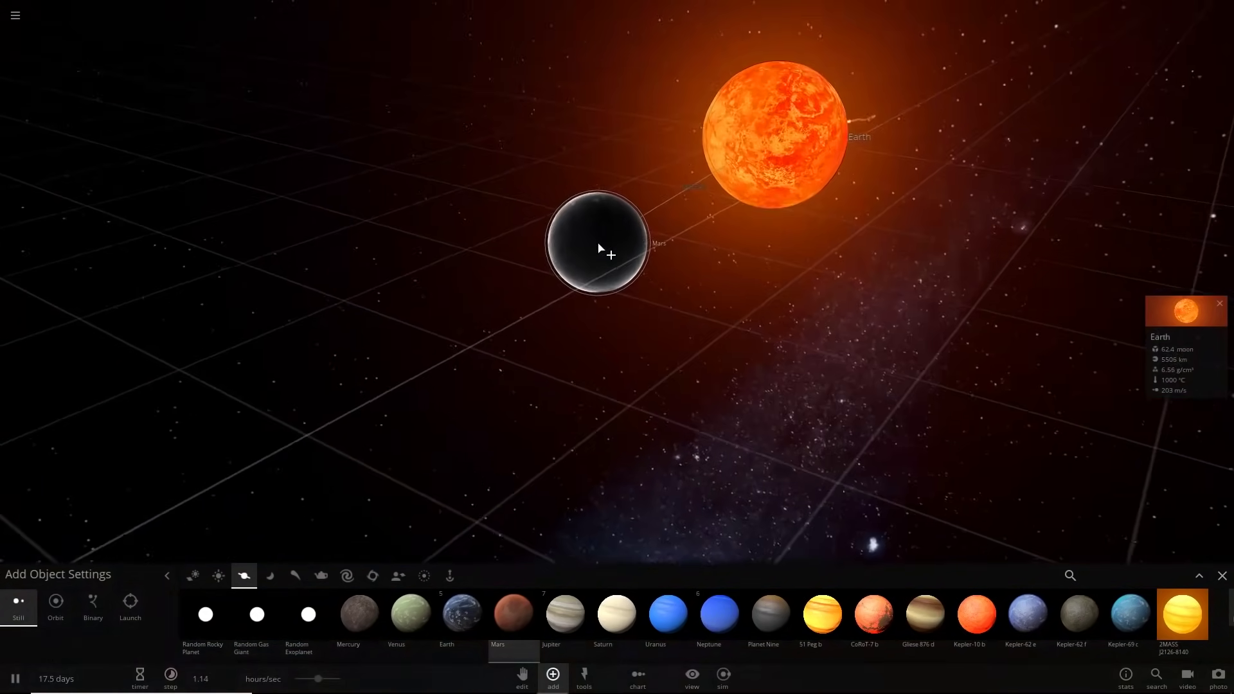
key(space)
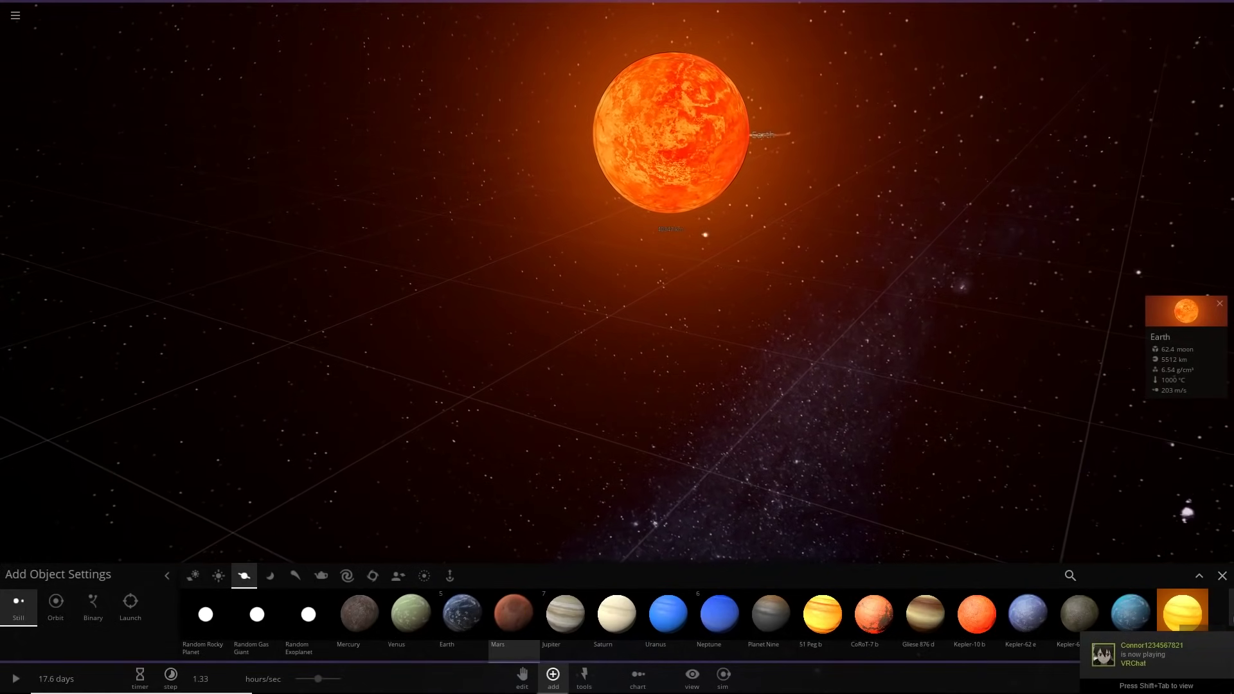
- Launch Mars at 10.0 km/s toward the edge of Earth for a glancing collision, and finish adding objects
key(d)
right_drag(772, 223, 773, 184)
key(w)
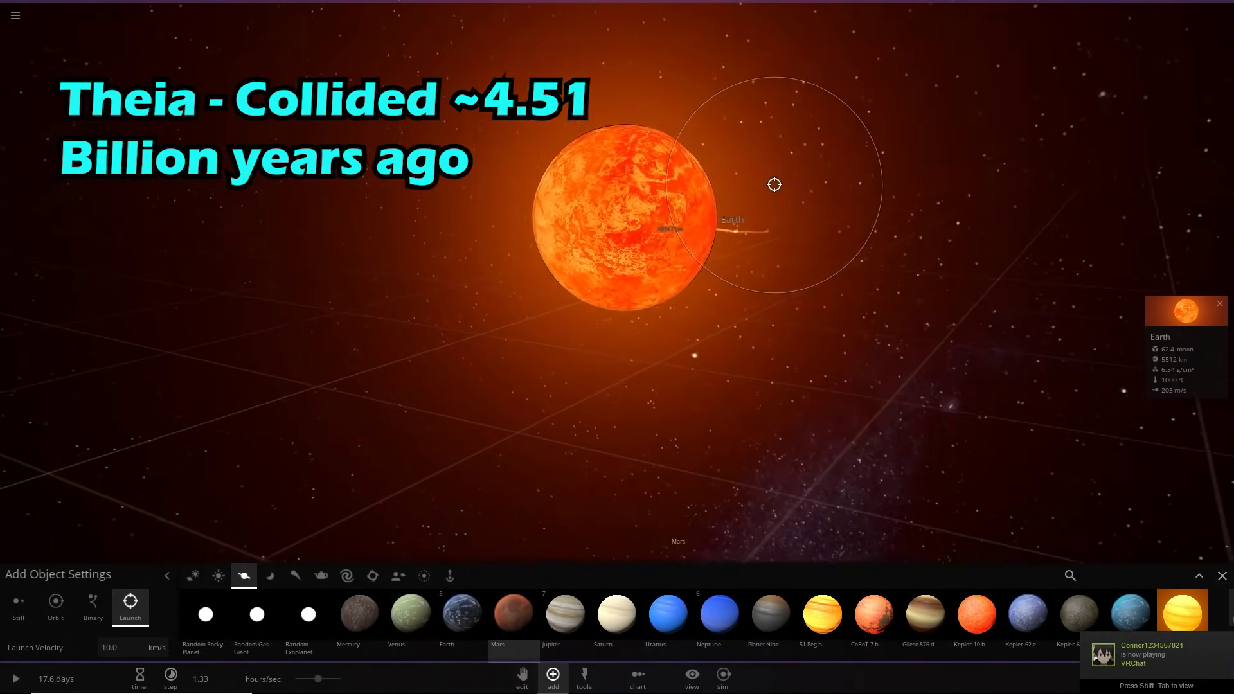
key(d)
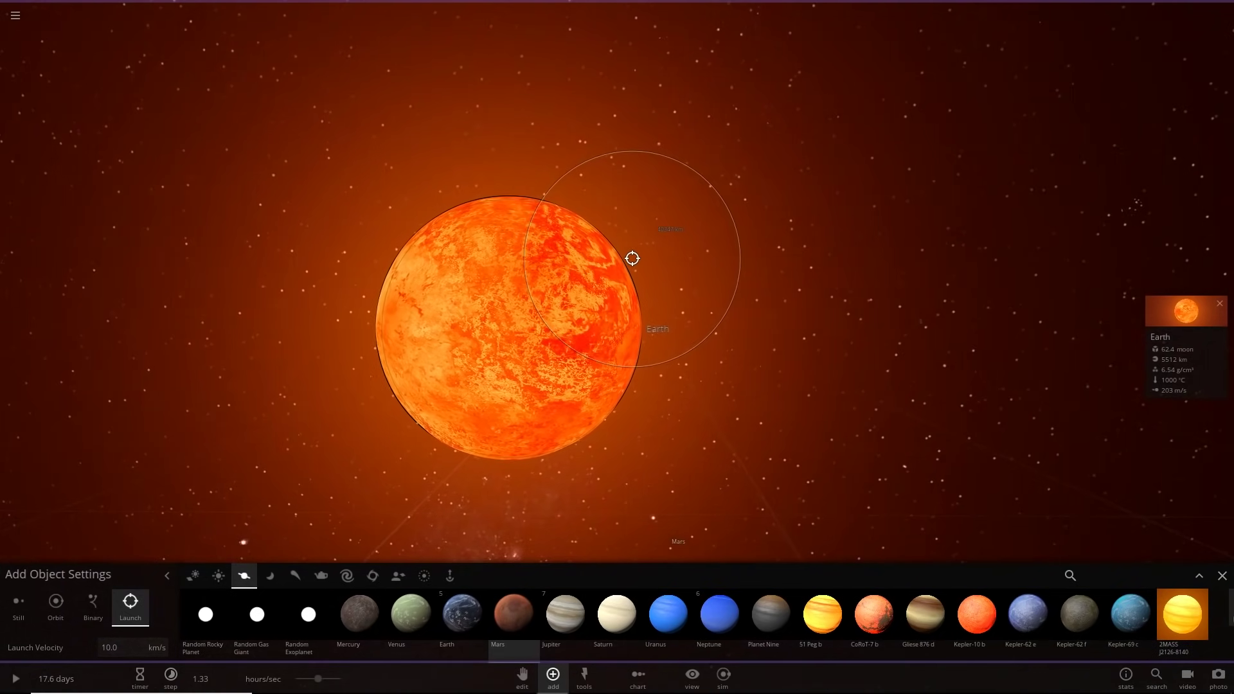
click(632, 256)
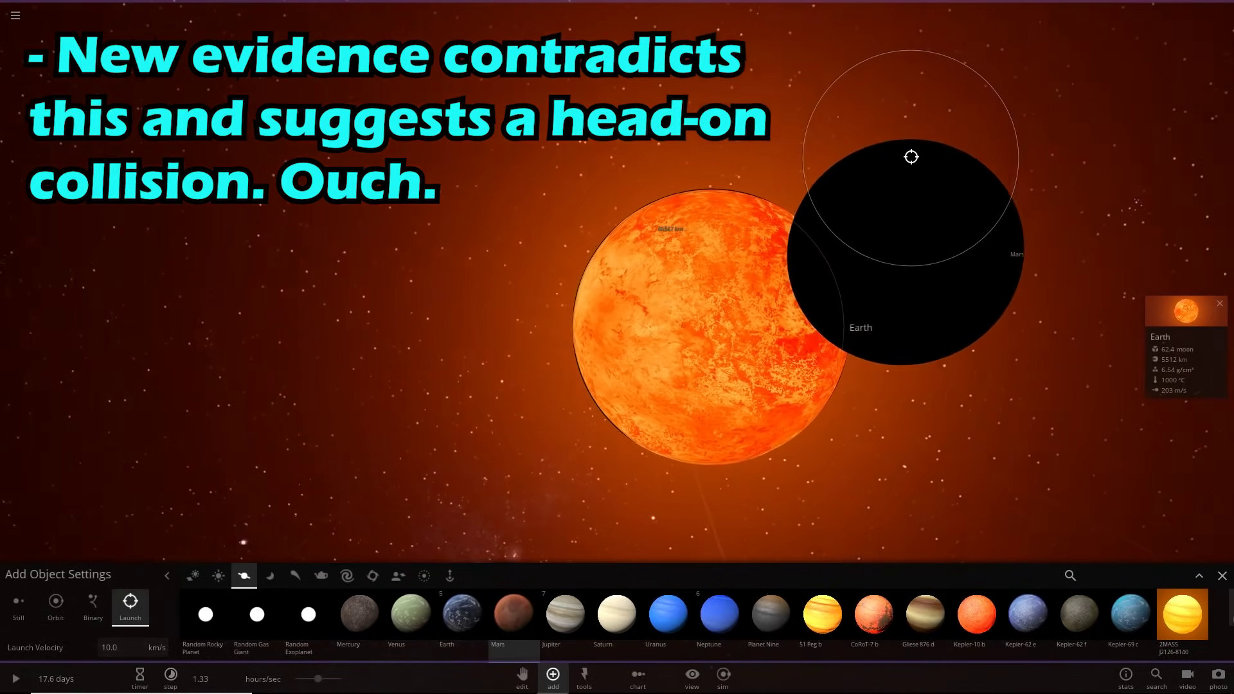
key(Escape)
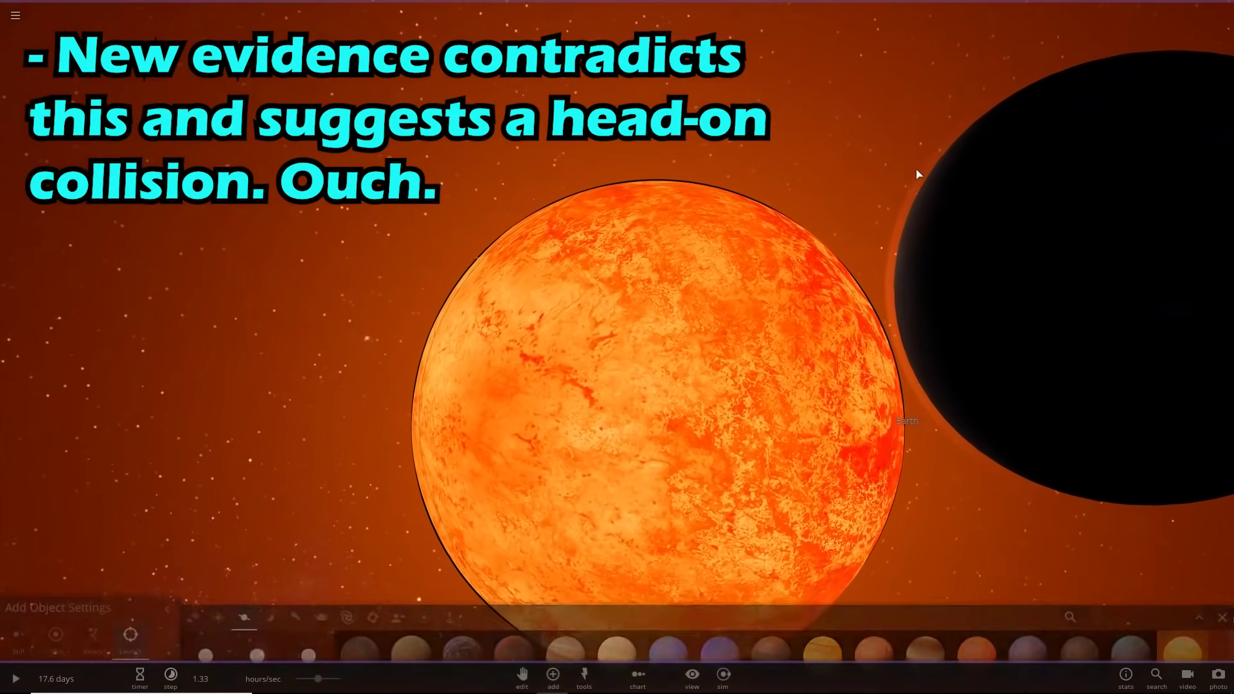
- Focus on Mars and run the simulation into its impact with Earth, pausing to view the collision and its fragments
double_click(1052, 308)
key(space)
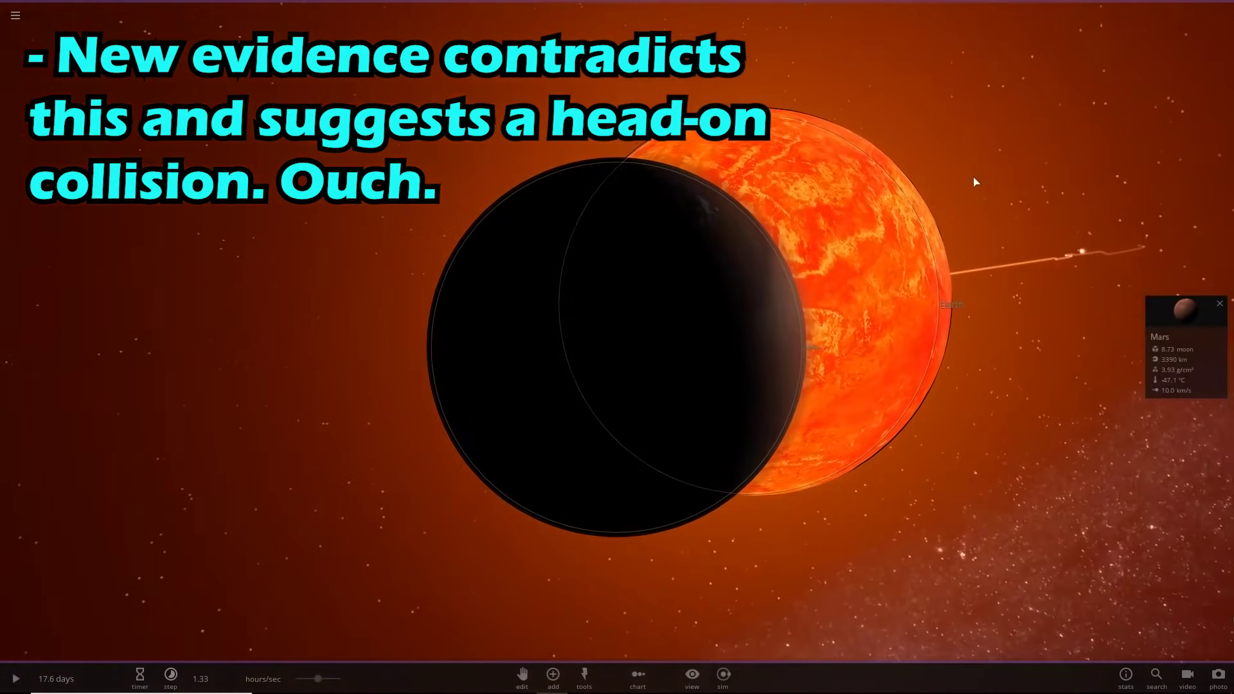
key(space)
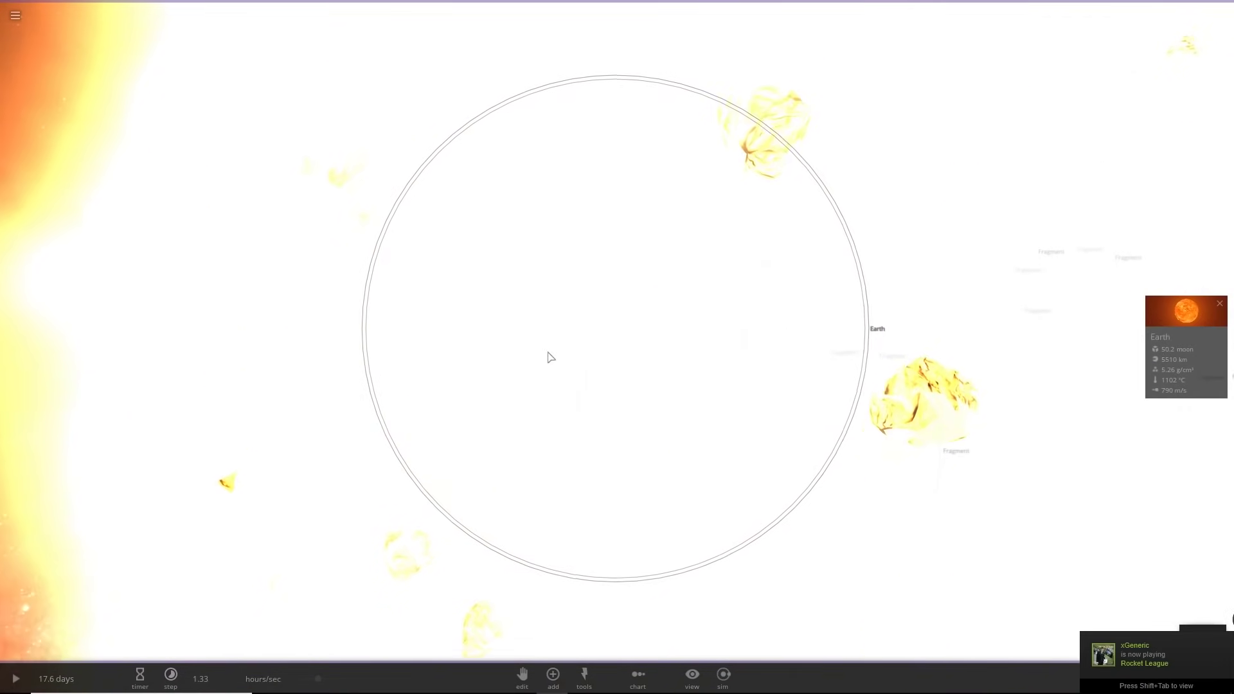
drag(574, 328, 514, 275)
scroll(514, 275, down, 3)
scroll(514, 281, down, 2)
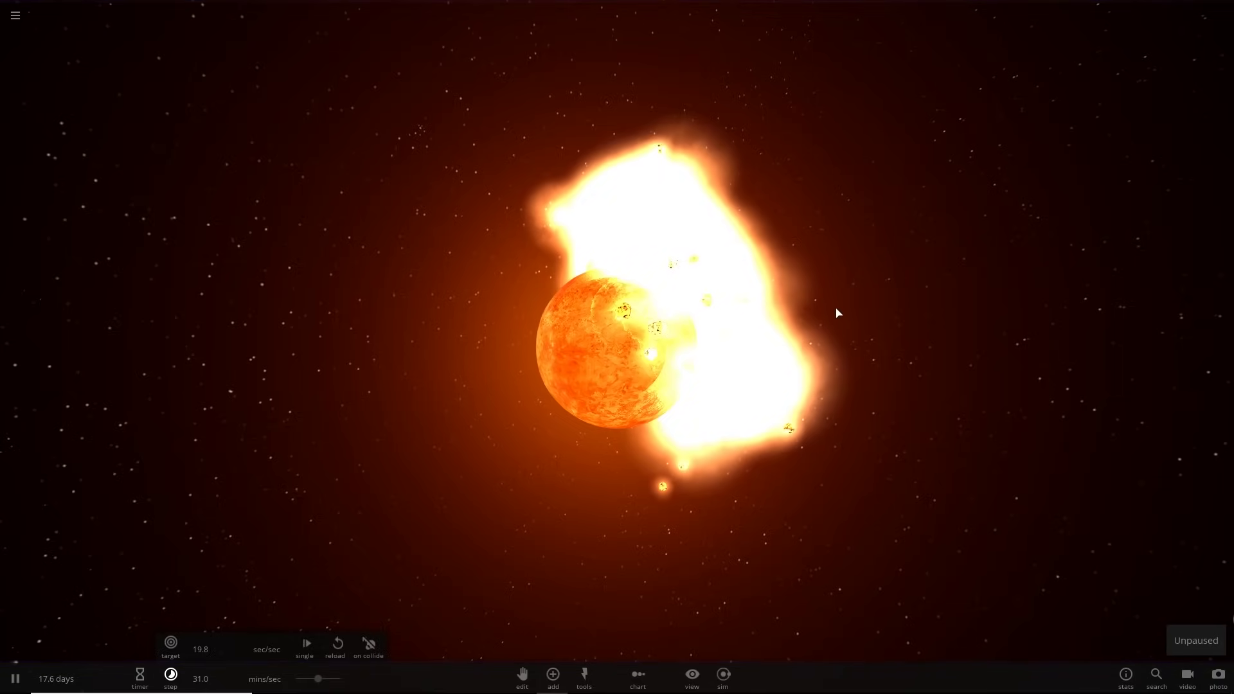
- Speed up the simulation in steps to about 33 mins/sec so the impact debris spreads and falls back onto Earth
scroll(480, 355, up, 5)
scroll(318, 374, down, 3)
drag(319, 383, 310, 419)
scroll(310, 419, up, 1)
key(period)
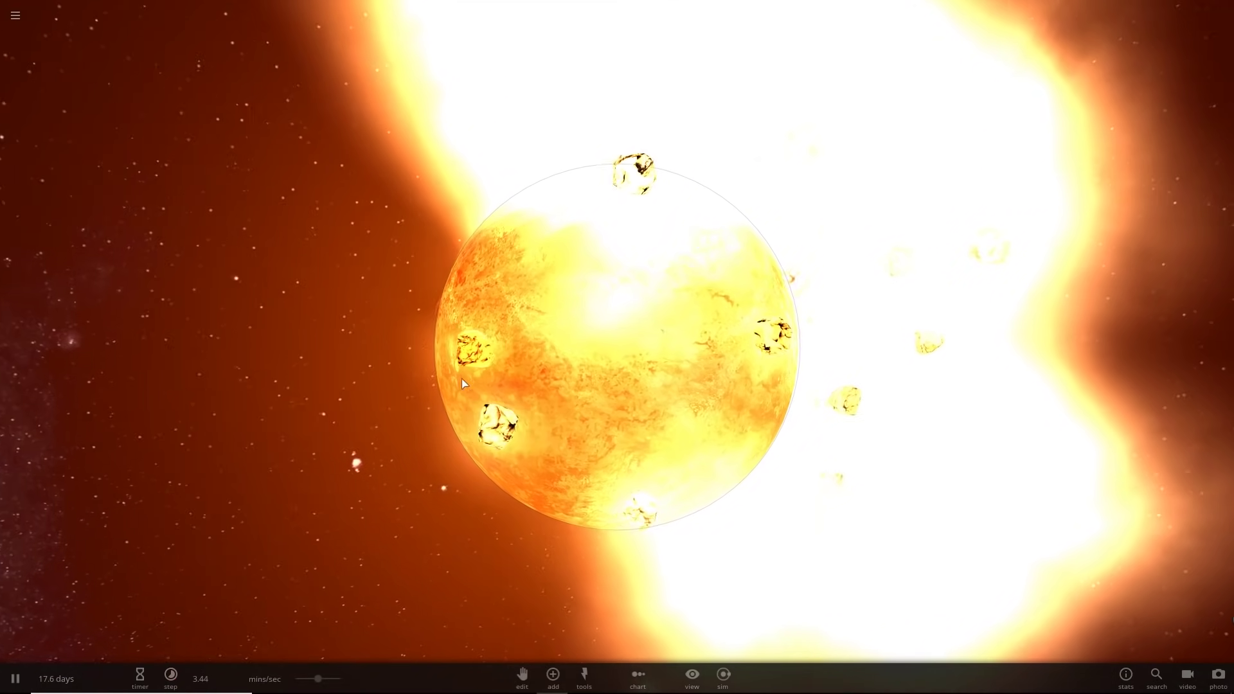
key(period)
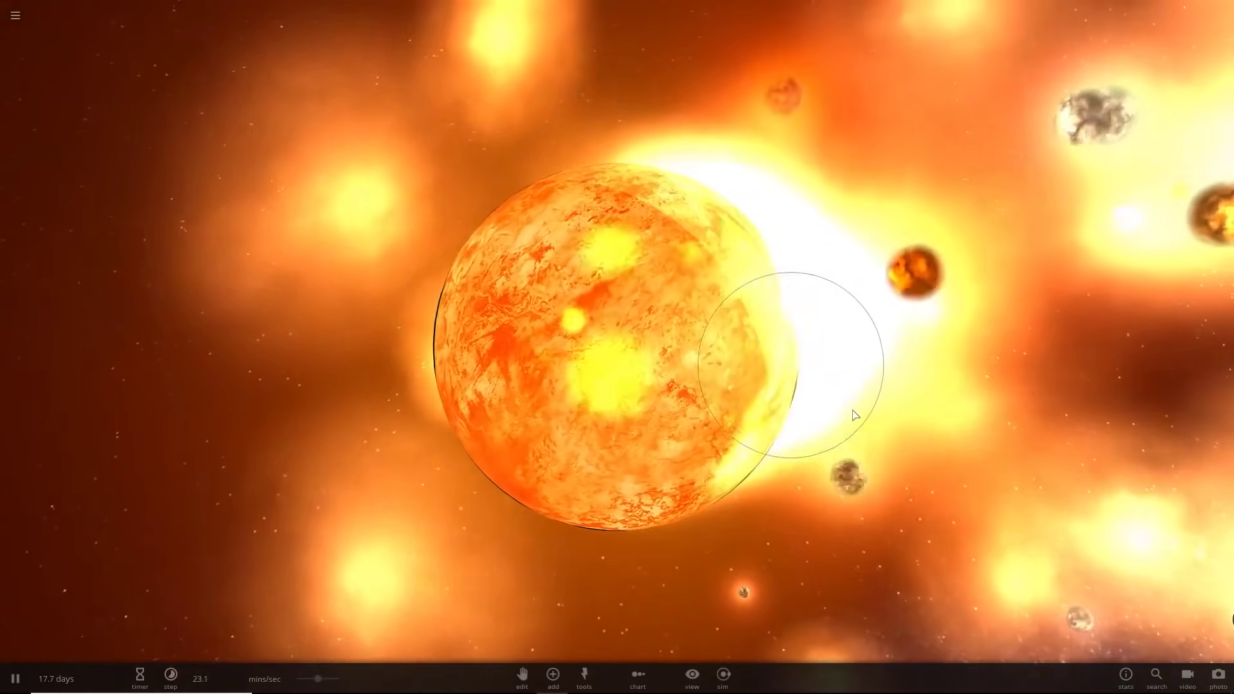
key(period)
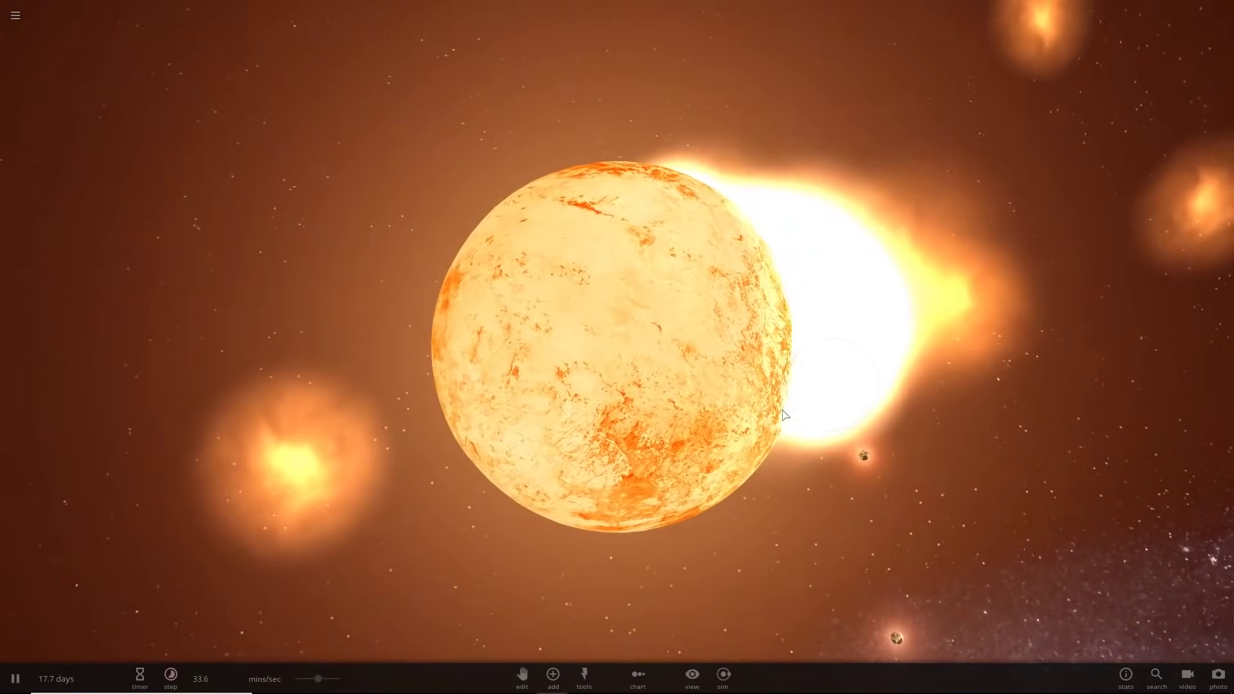
- Open Earth's properties and set its rotational period to 24 hours
drag(784, 414, 673, 262)
click(675, 263)
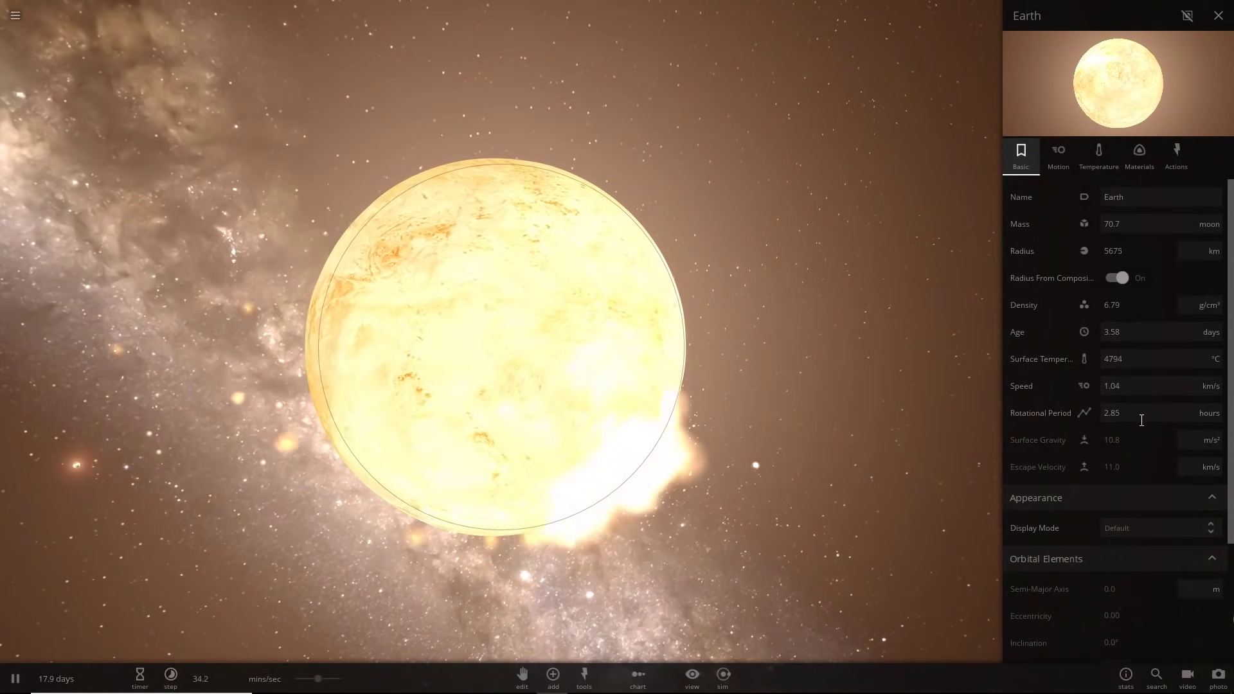
click(1141, 420)
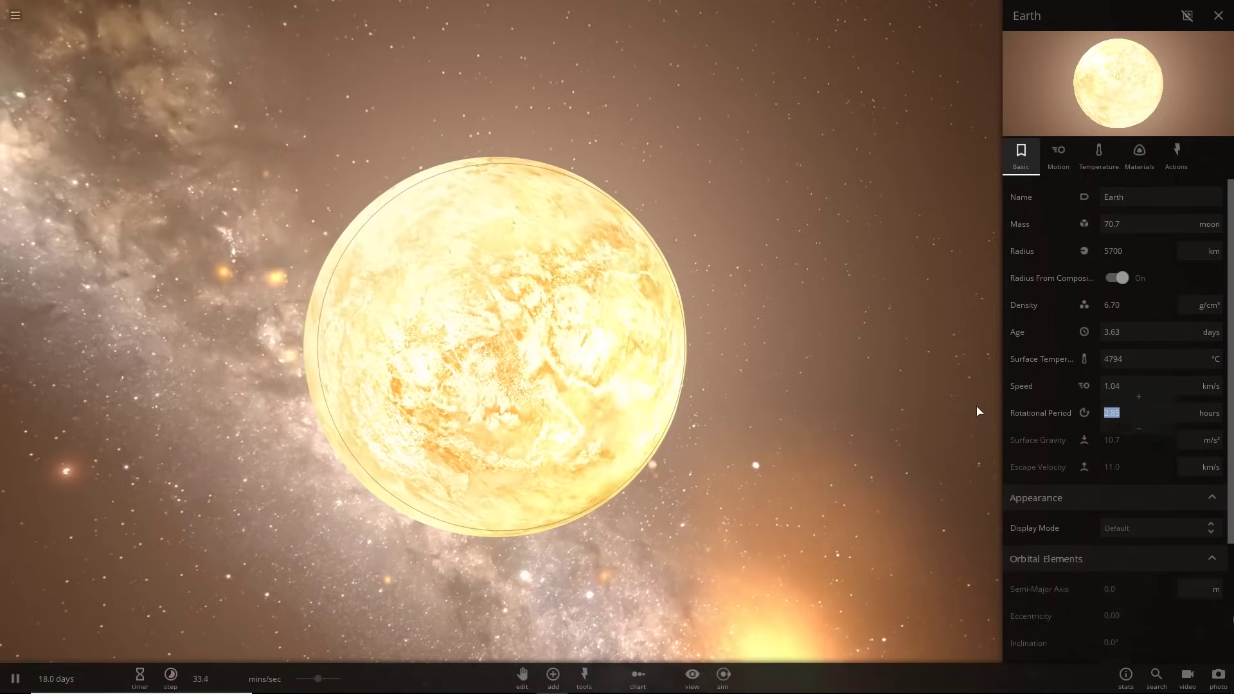
text(24)
key(Return)
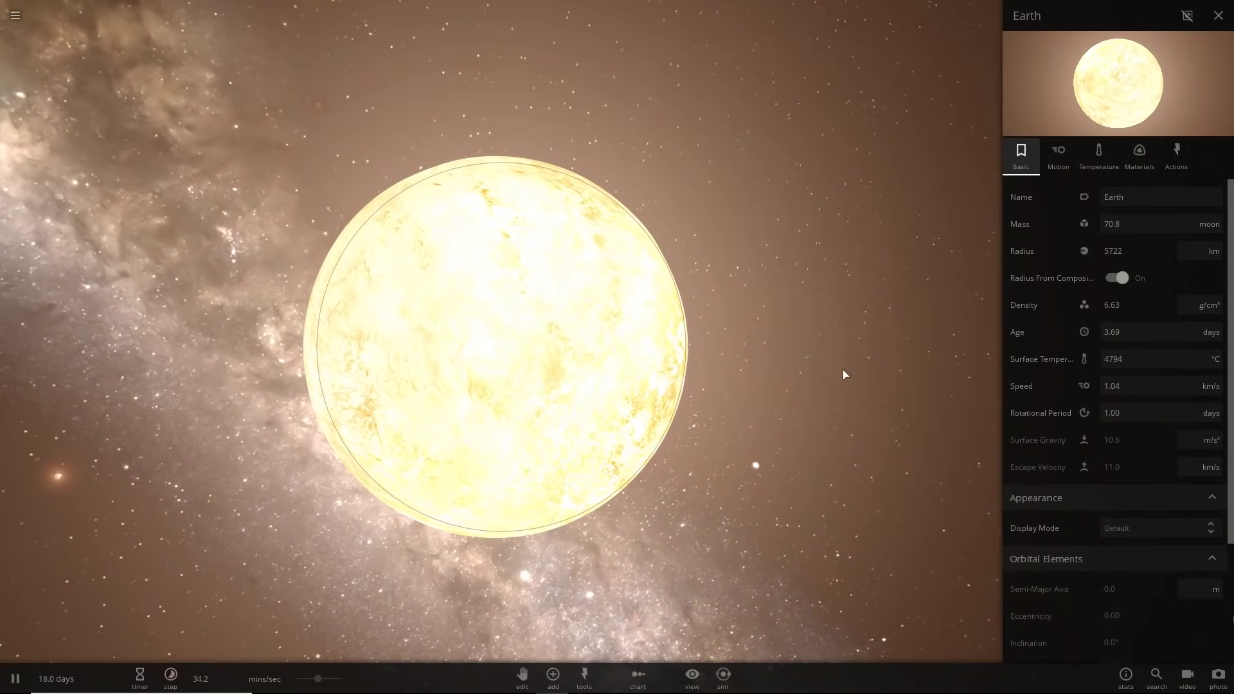
- Add the Moon in orbit around Earth at a distance of about 121,600 km and finish adding objects
drag(753, 418, 676, 365)
scroll(575, 339, up, 4)
scroll(681, 504, down, 4)
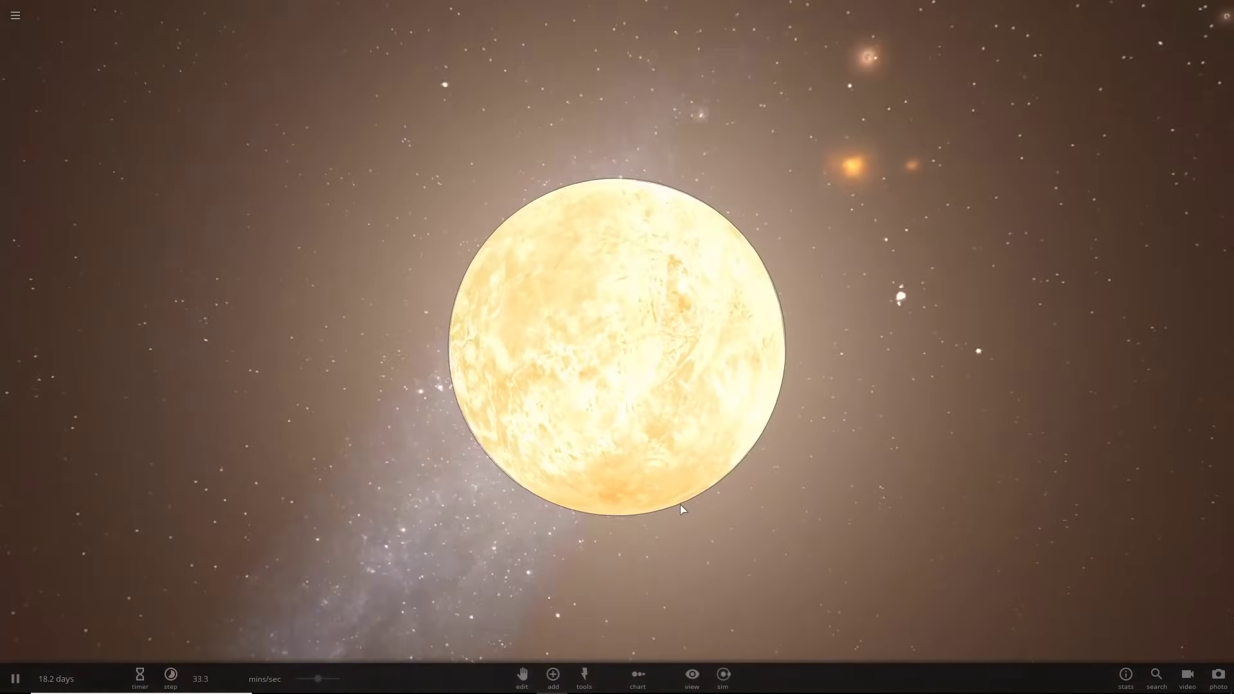
drag(681, 503, 975, 396)
scroll(671, 371, down, 6)
scroll(835, 365, down, 3)
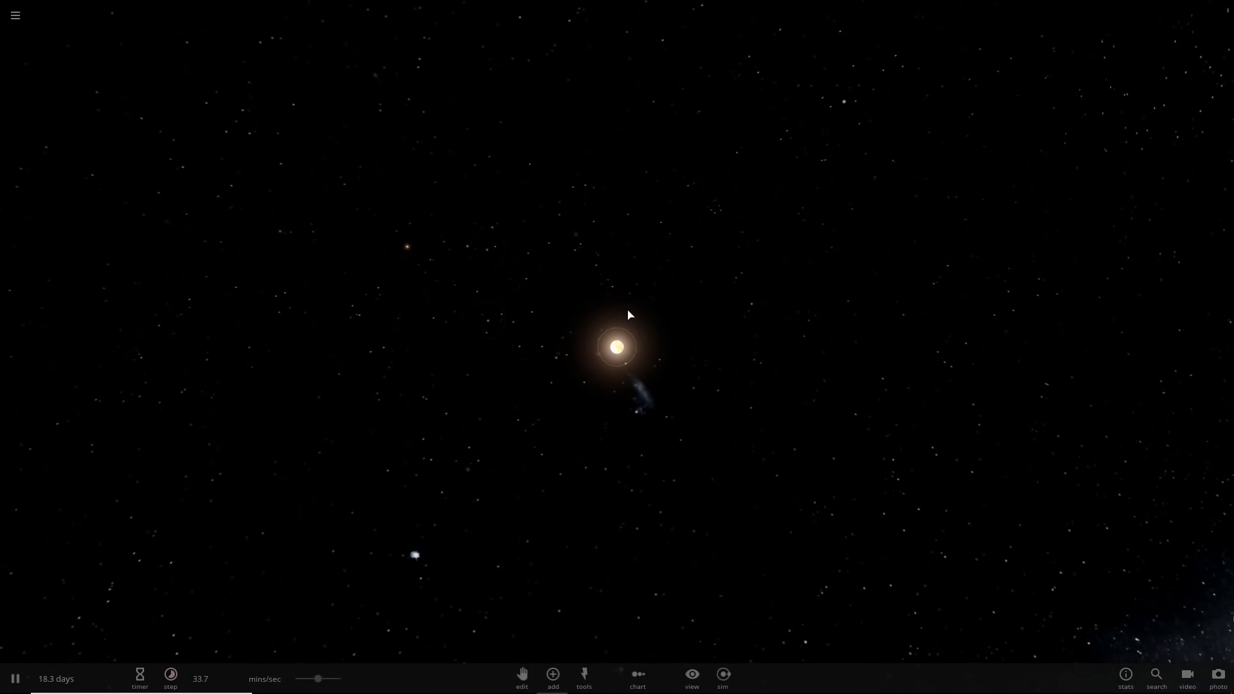
scroll(444, 483, up, 3)
click(560, 668)
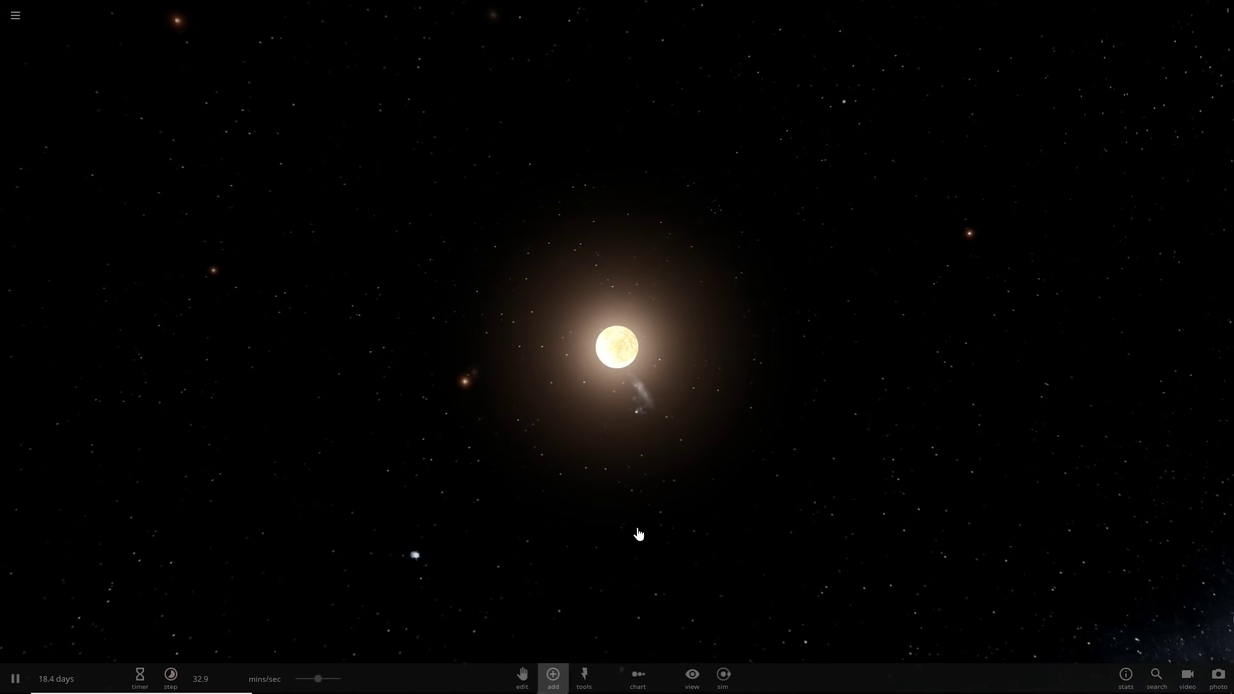
click(564, 668)
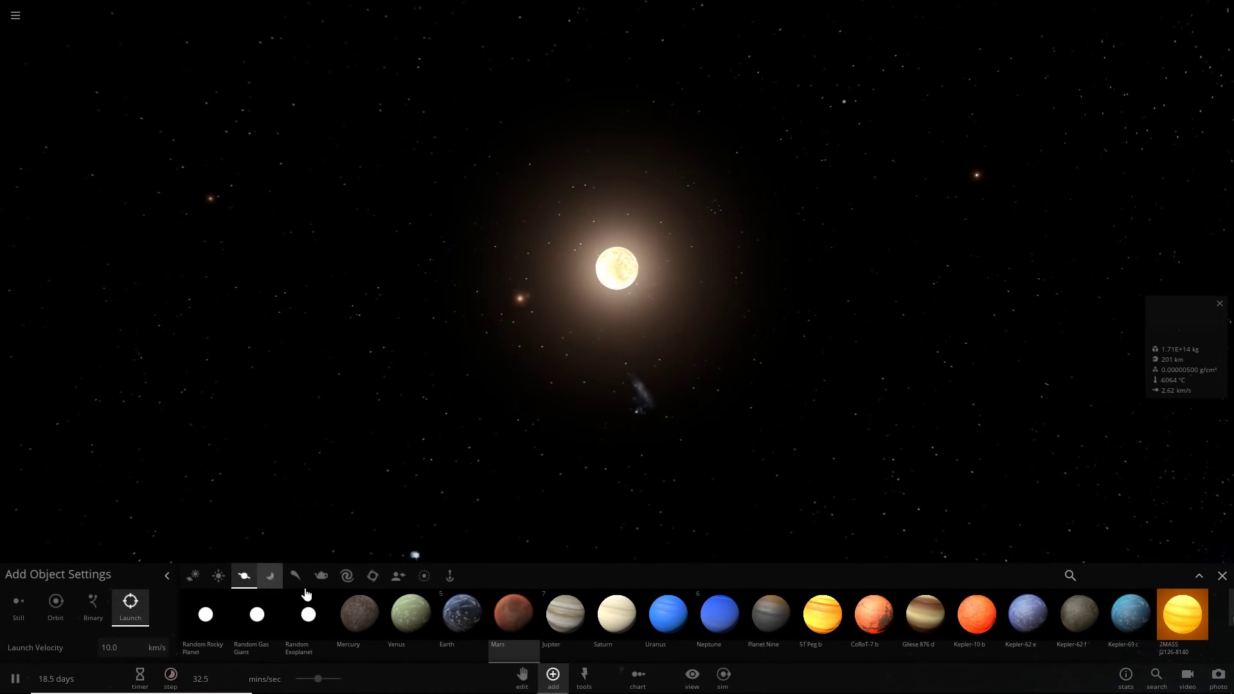
click(271, 576)
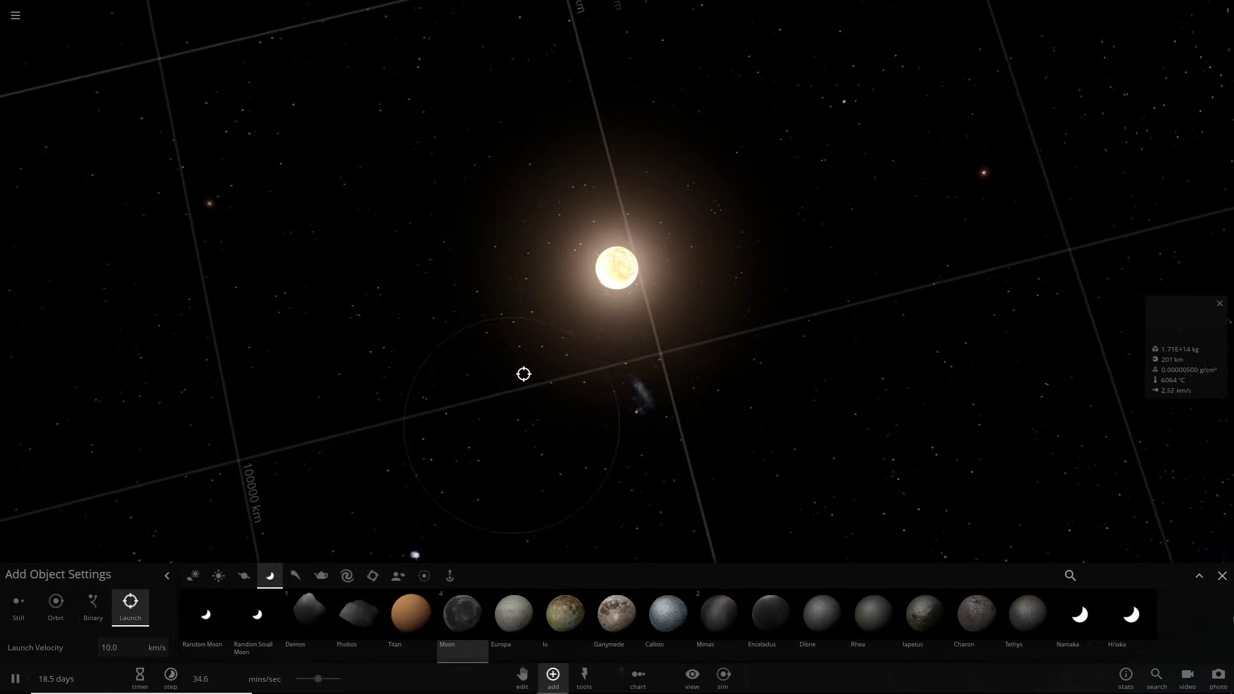
click(56, 603)
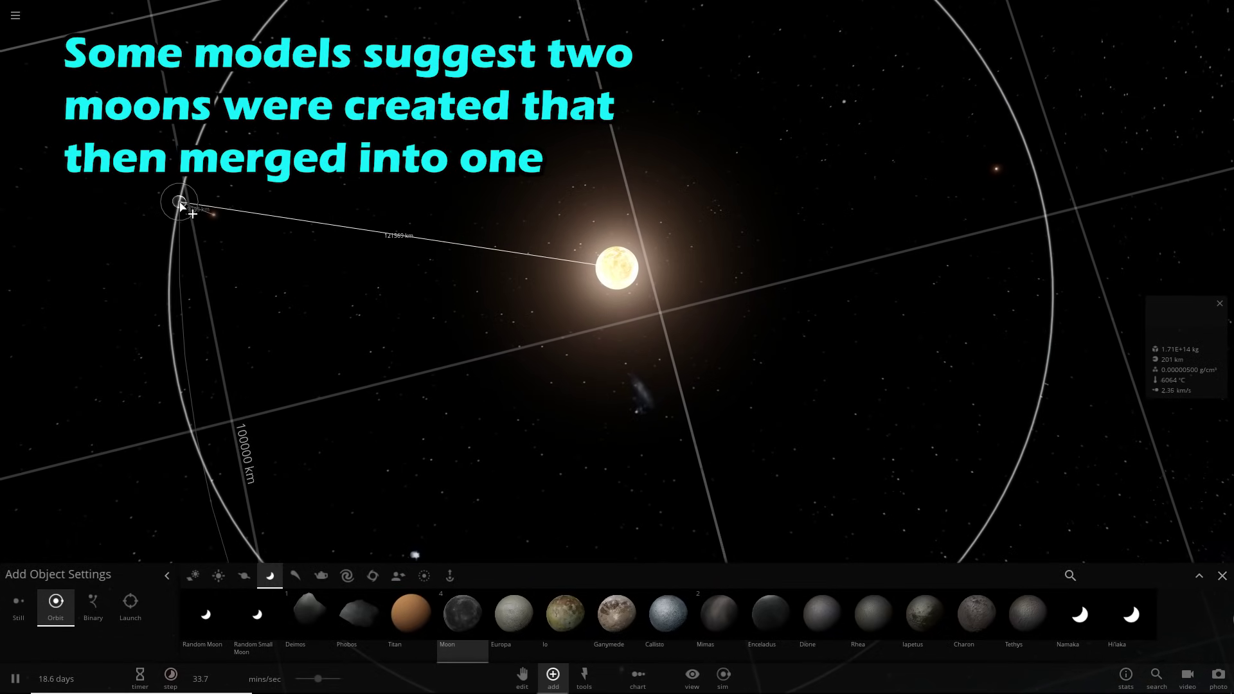
click(178, 203)
right_drag(777, 169, 746, 121)
key(Escape)
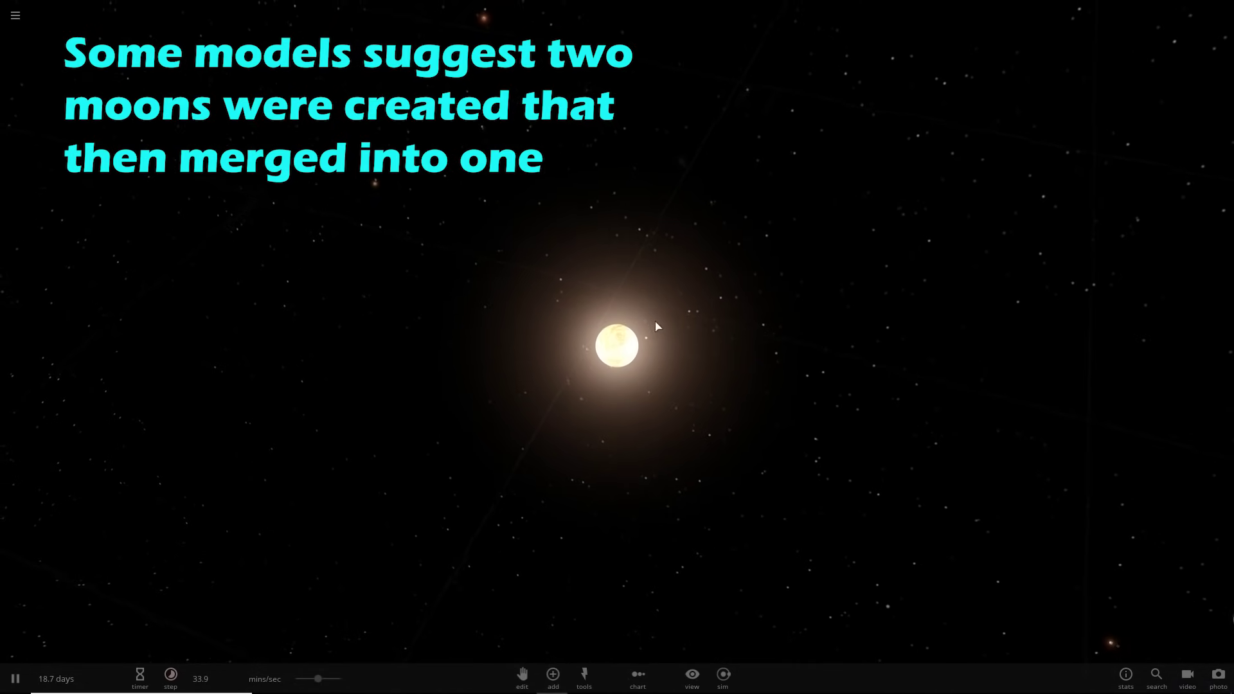
- Focus on Earth and raise the target simulation speed in steps beyond 4.18 years/sec, up to the limit
double_click(613, 347)
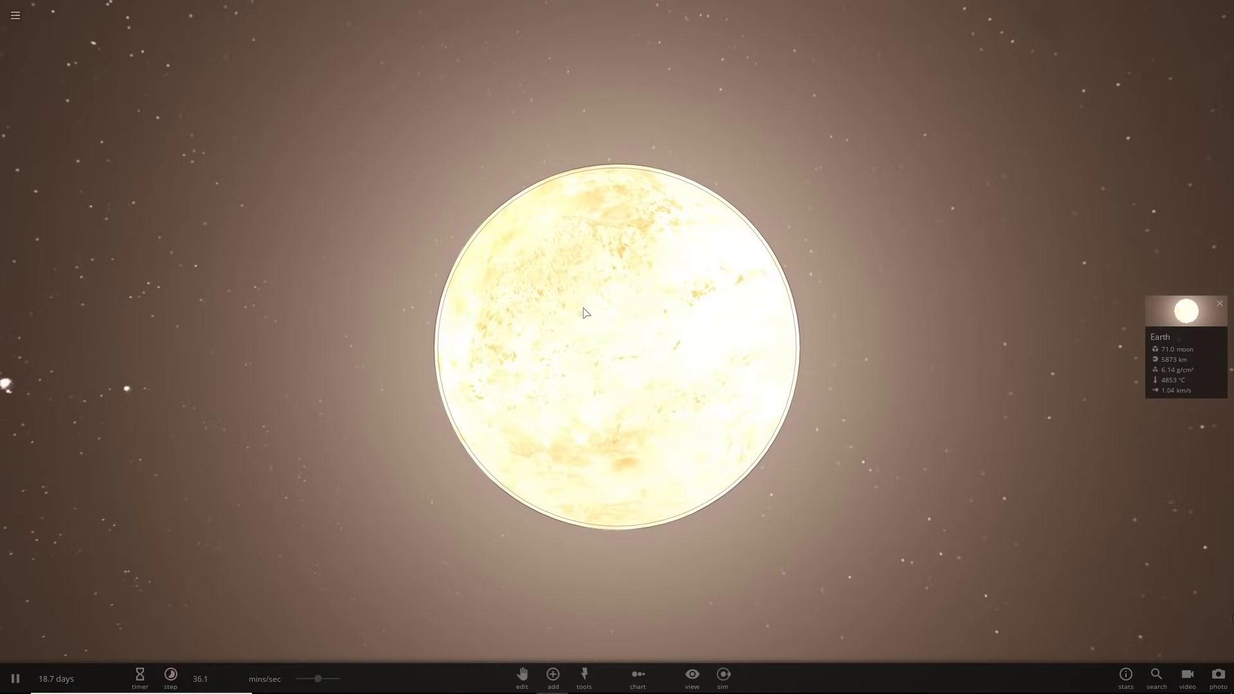
key(.)
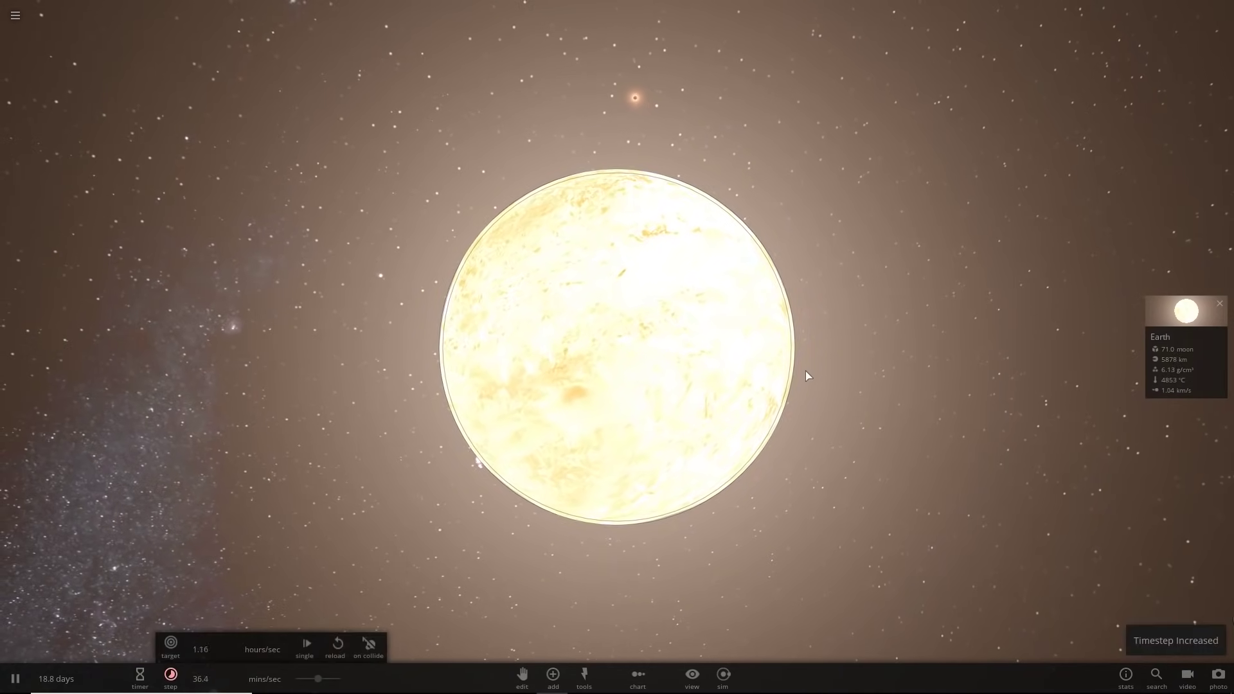
key(.)
key(.)
key(.)
key(.)
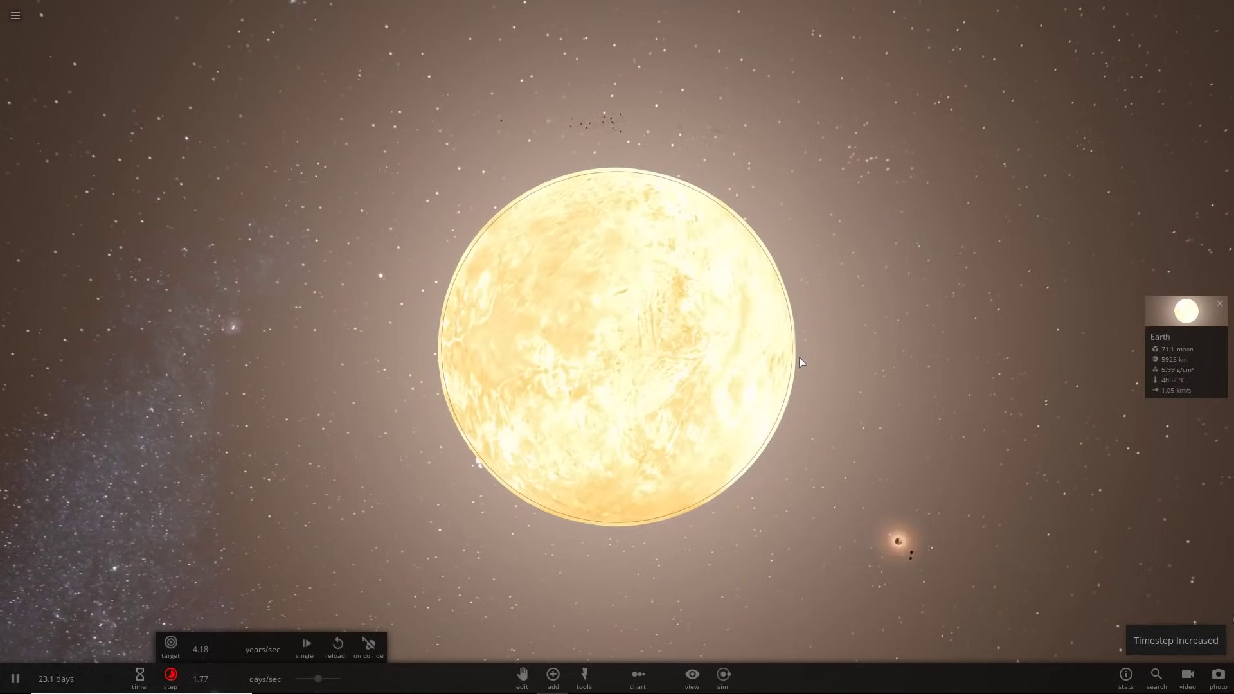
key(.)
key(.)
key(.)
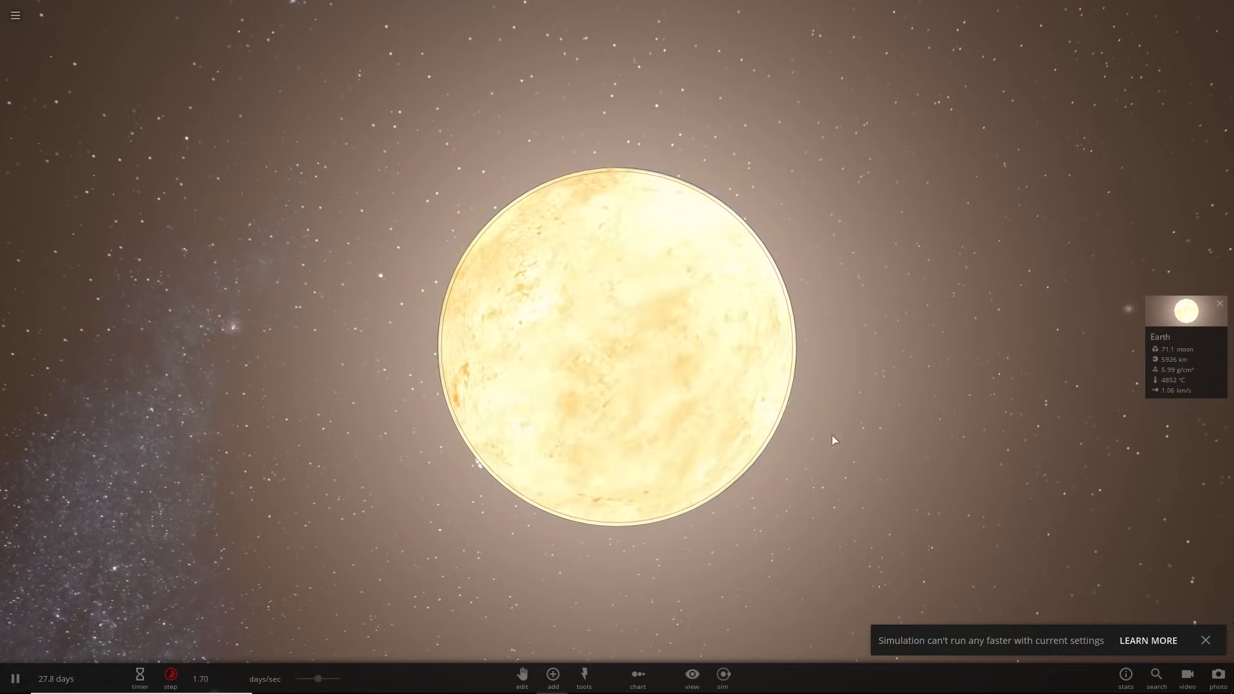
- Set Earth's surface temperature to 20 °C and view its cooled surface
click(1192, 363)
click(1113, 359)
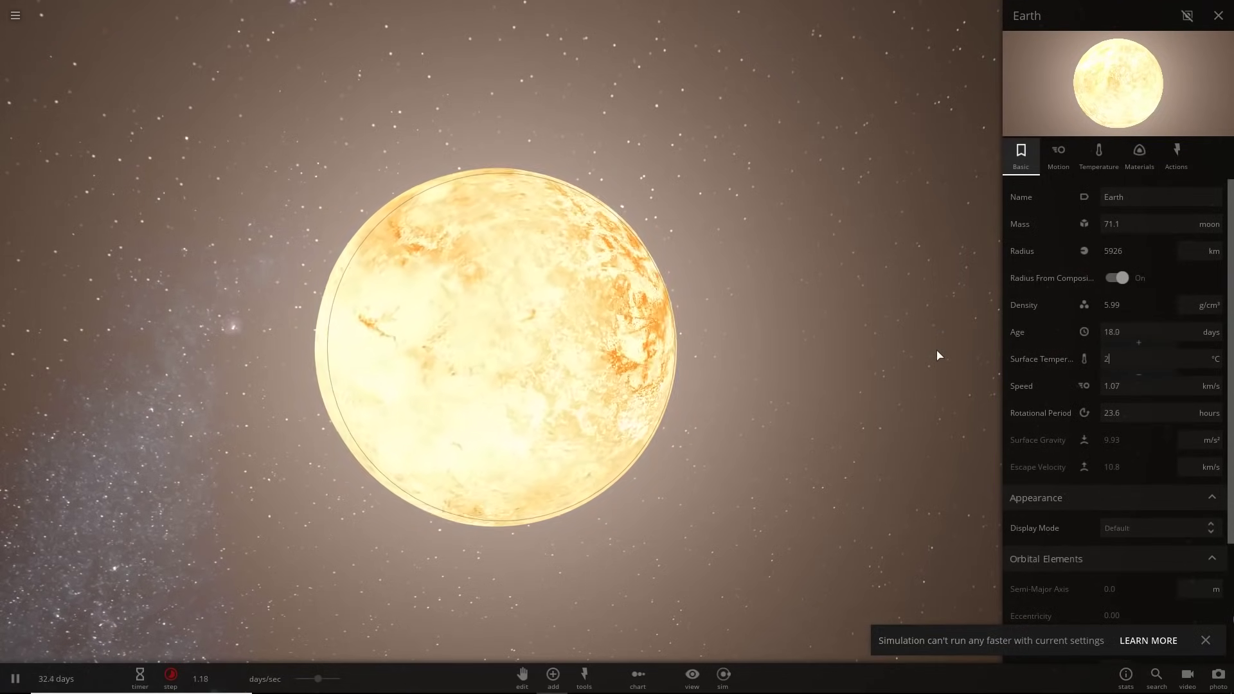
key(Return)
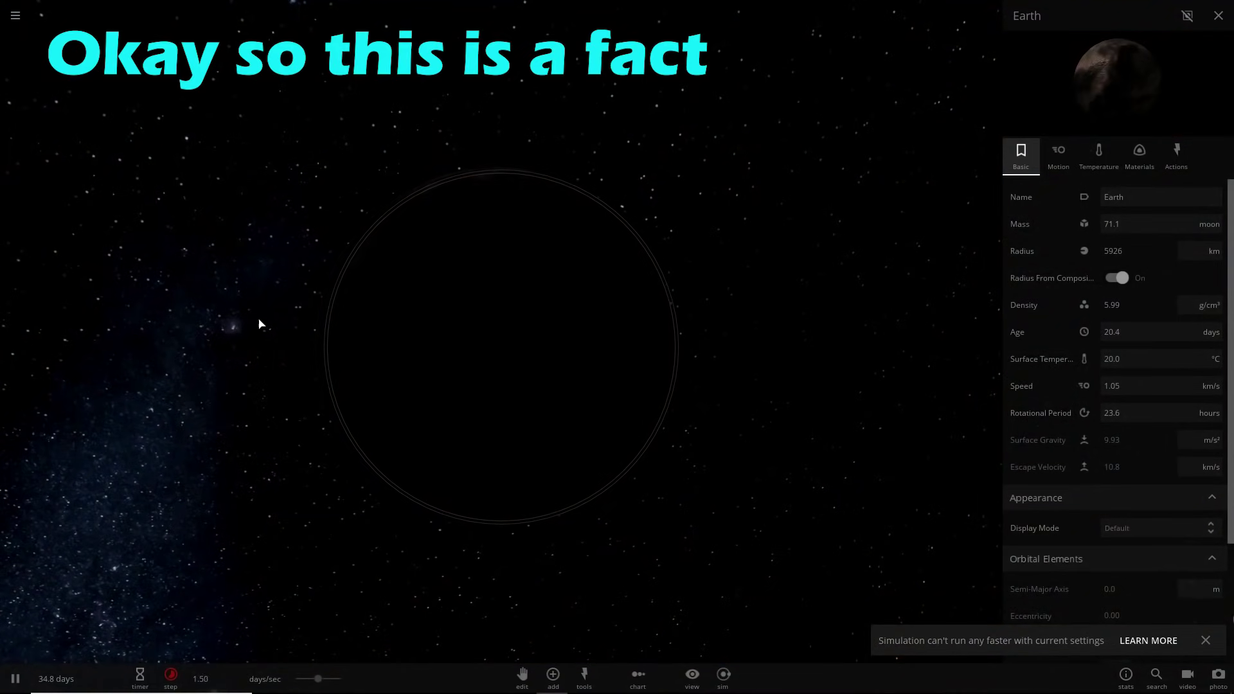
drag(276, 318, 462, 373)
drag(568, 347, 527, 348)
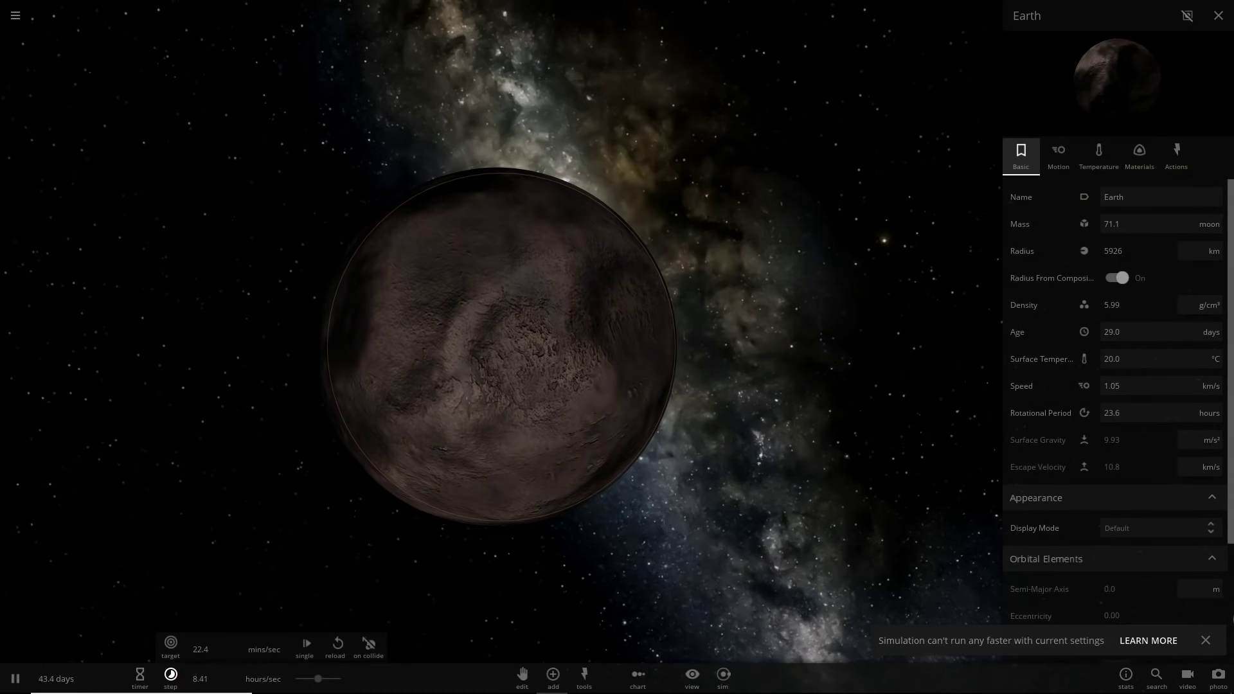
- Try water shares of 1.00 % and 0.0500 % in Earth's material composition, clearing the water each time
click(1068, 166)
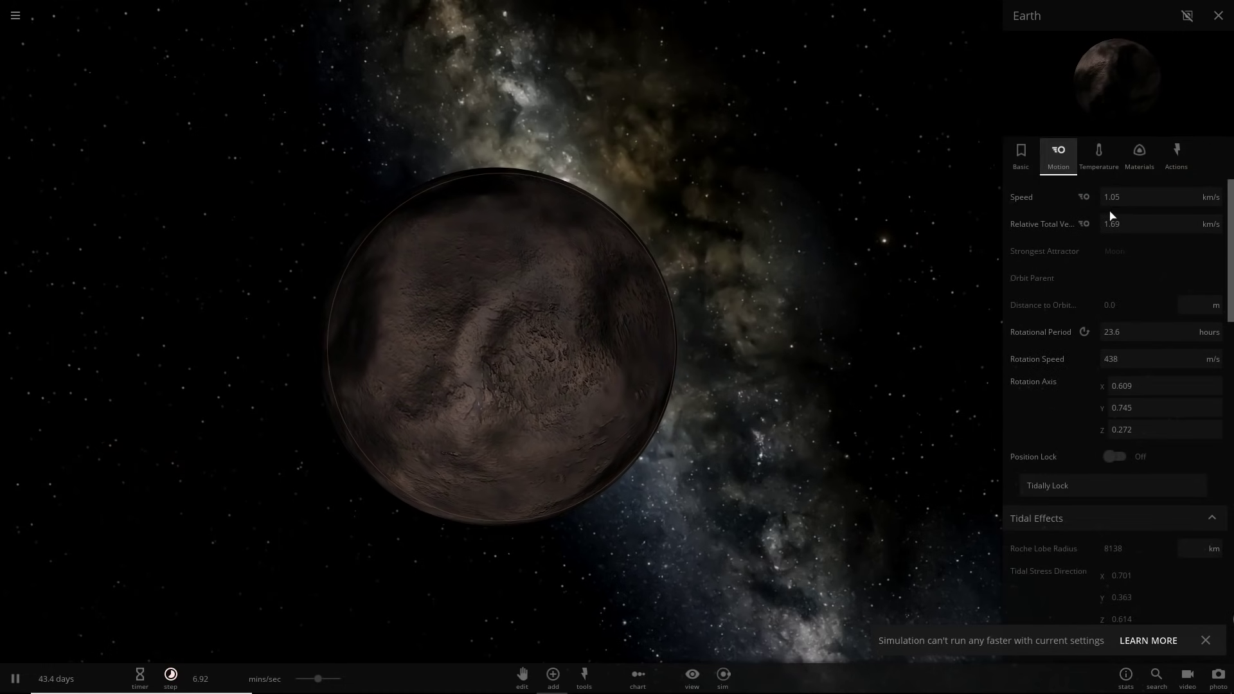
click(1104, 166)
click(1139, 159)
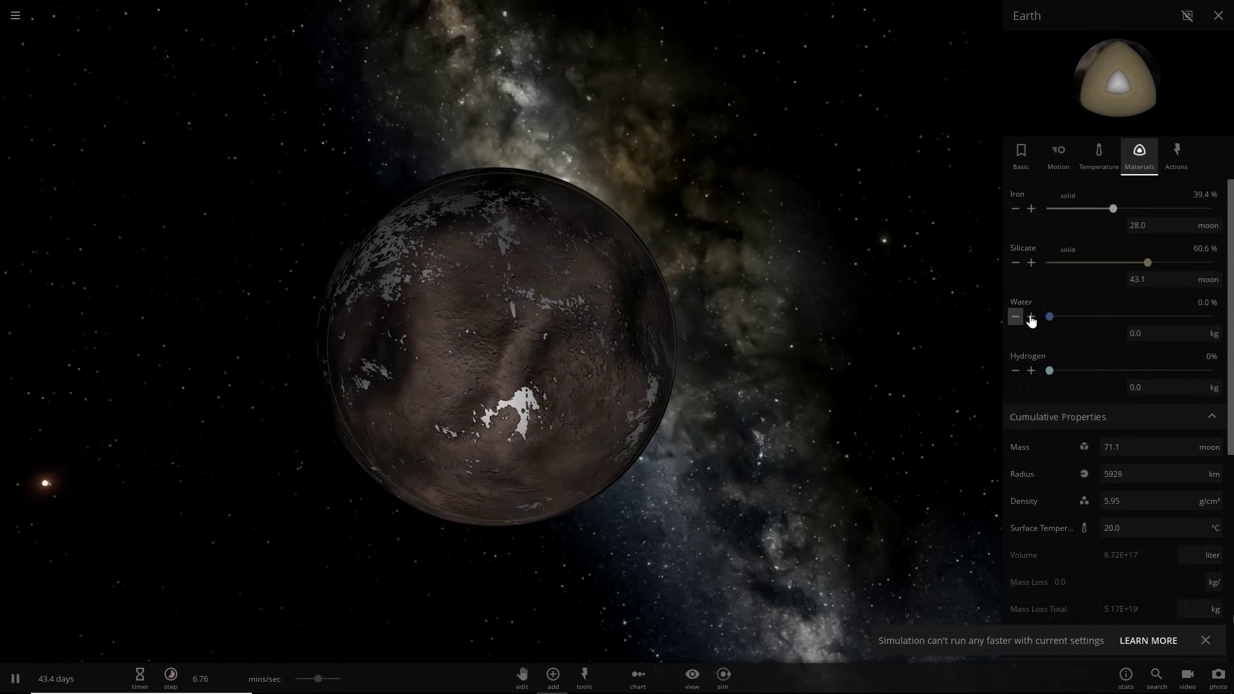
click(1031, 317)
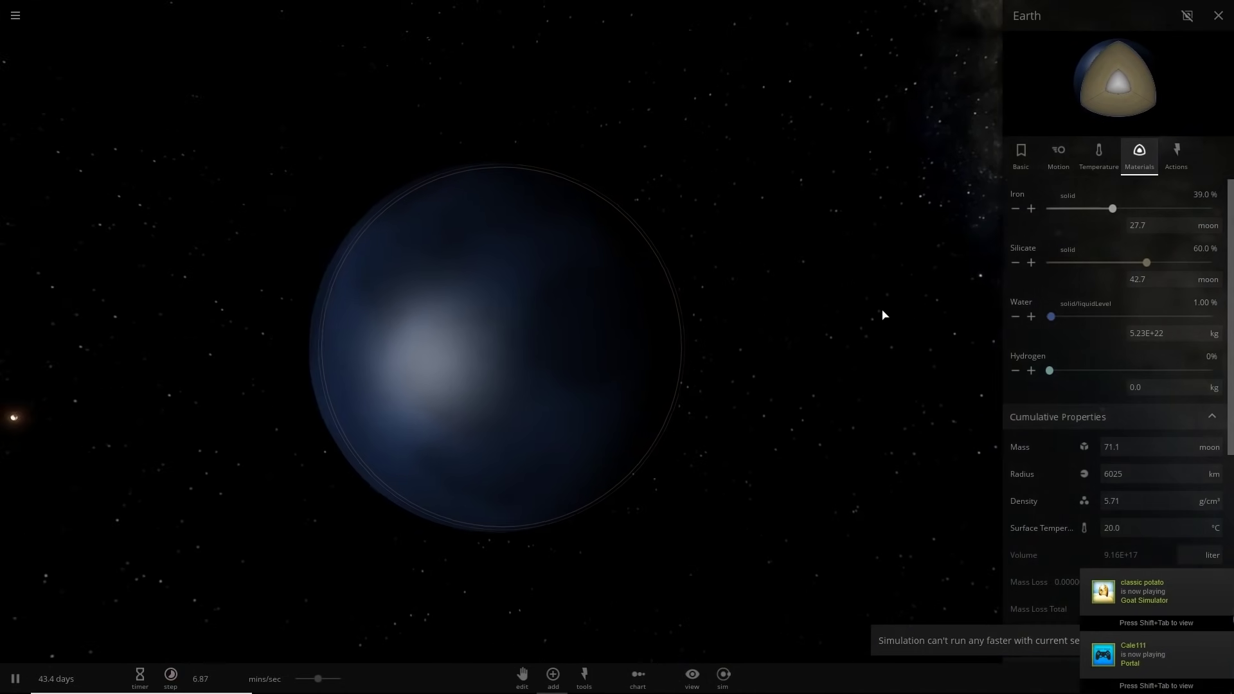
click(1015, 317)
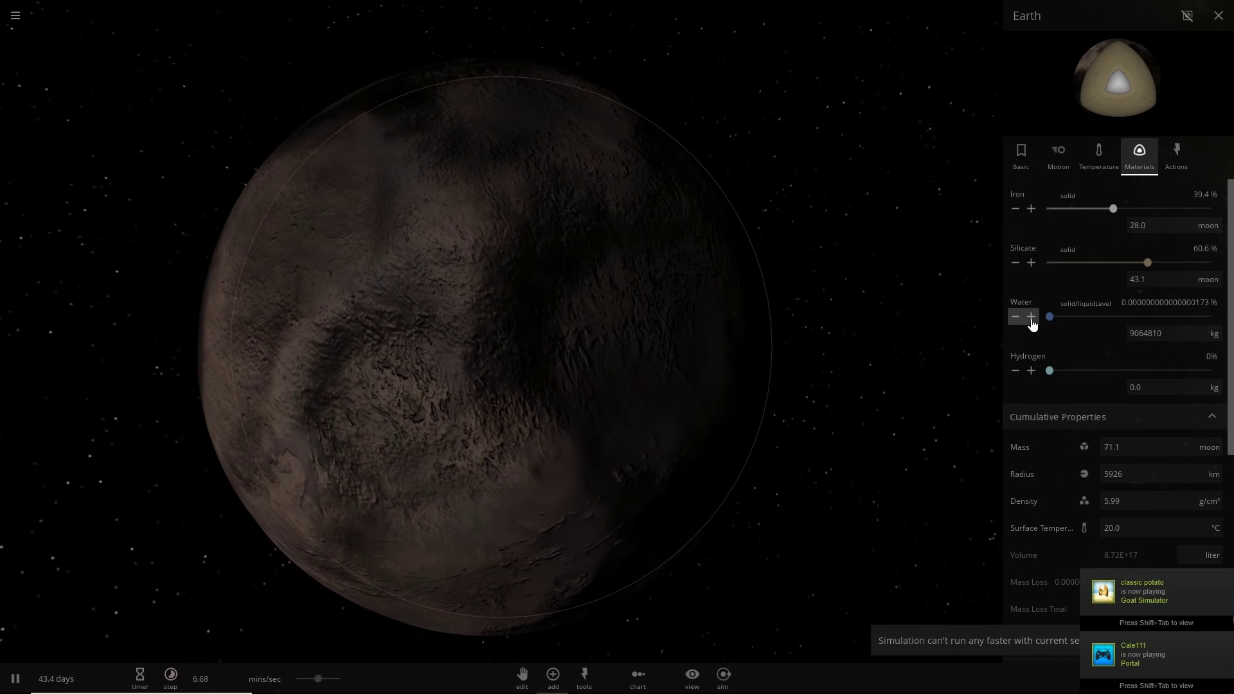
click(1031, 317)
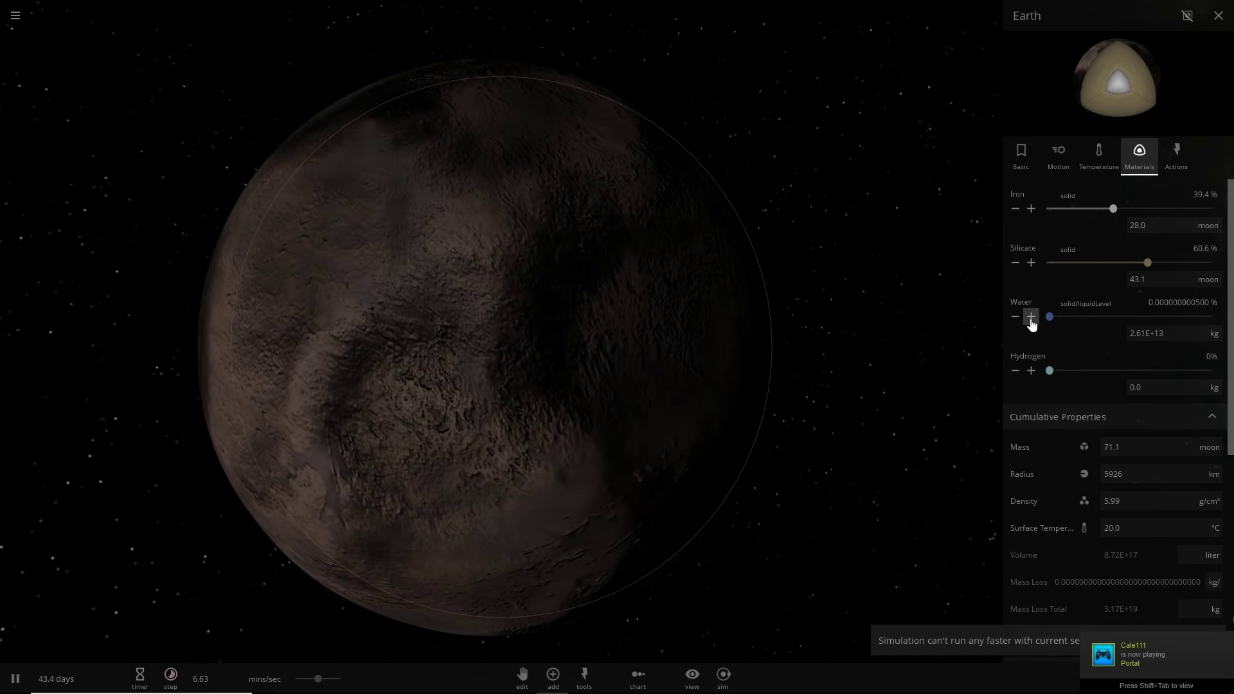
click(1032, 319)
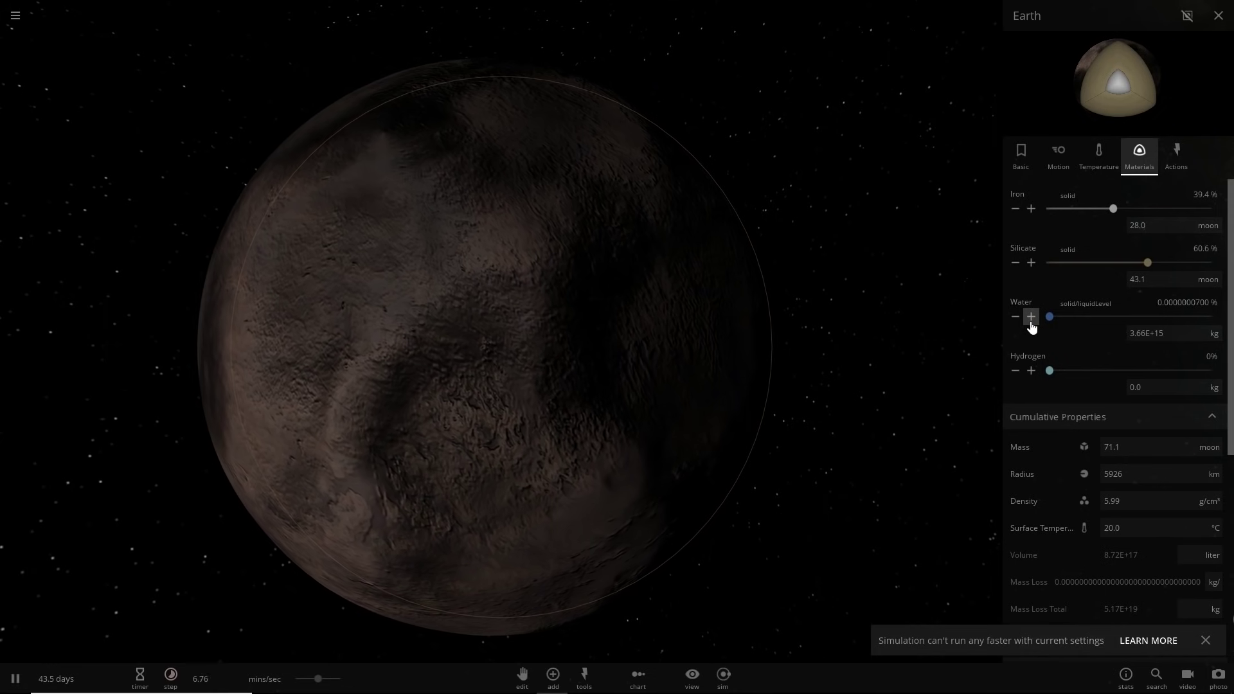
click(1030, 318)
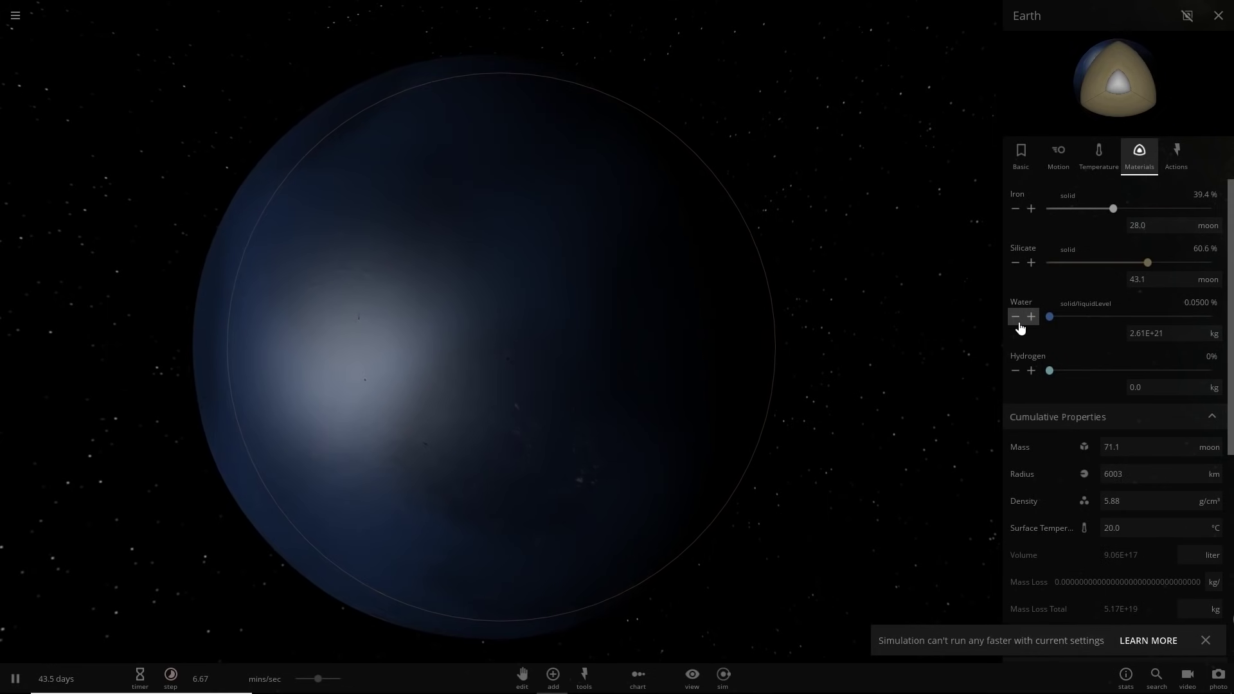
click(1018, 323)
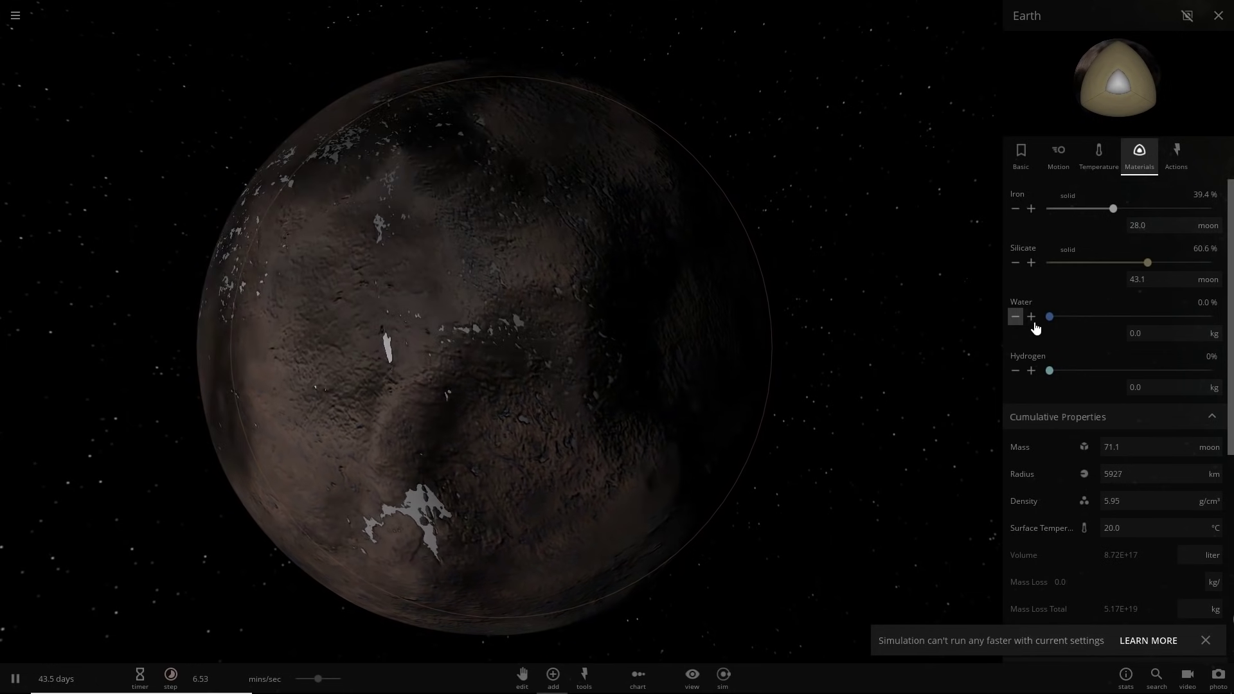
- Raise Earth's water share to about 0.0006 % so partial oceans form, and close its properties
click(1032, 321)
click(1015, 316)
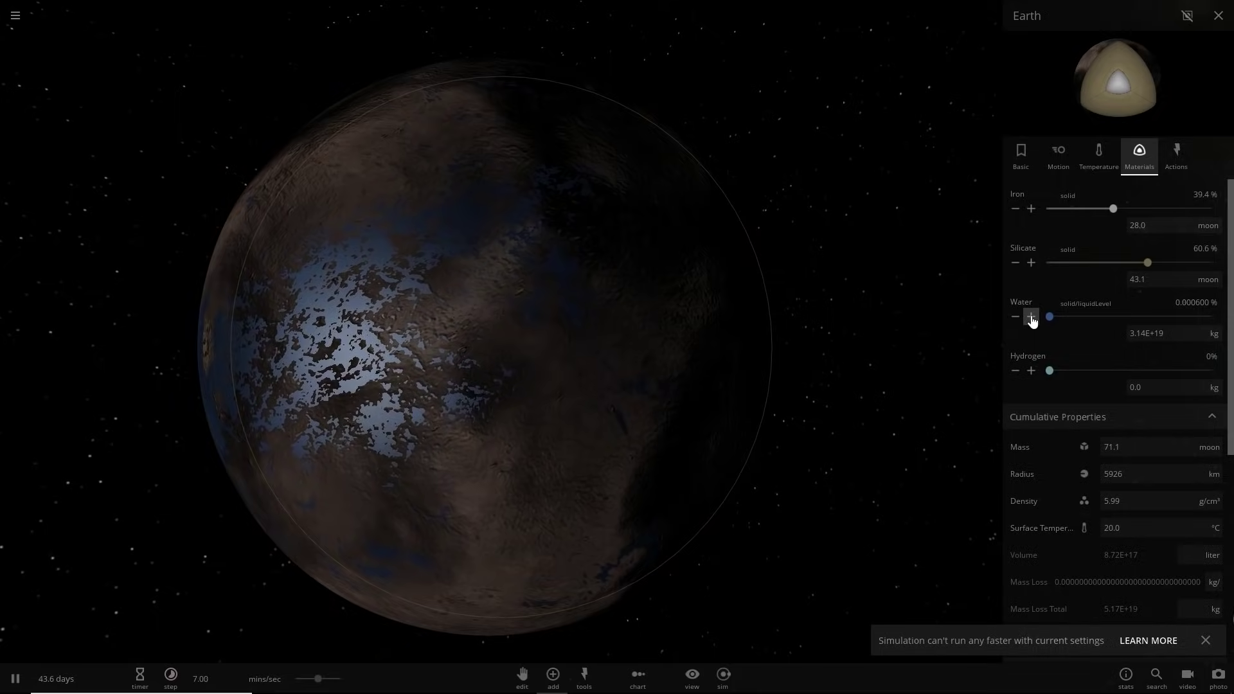
click(874, 499)
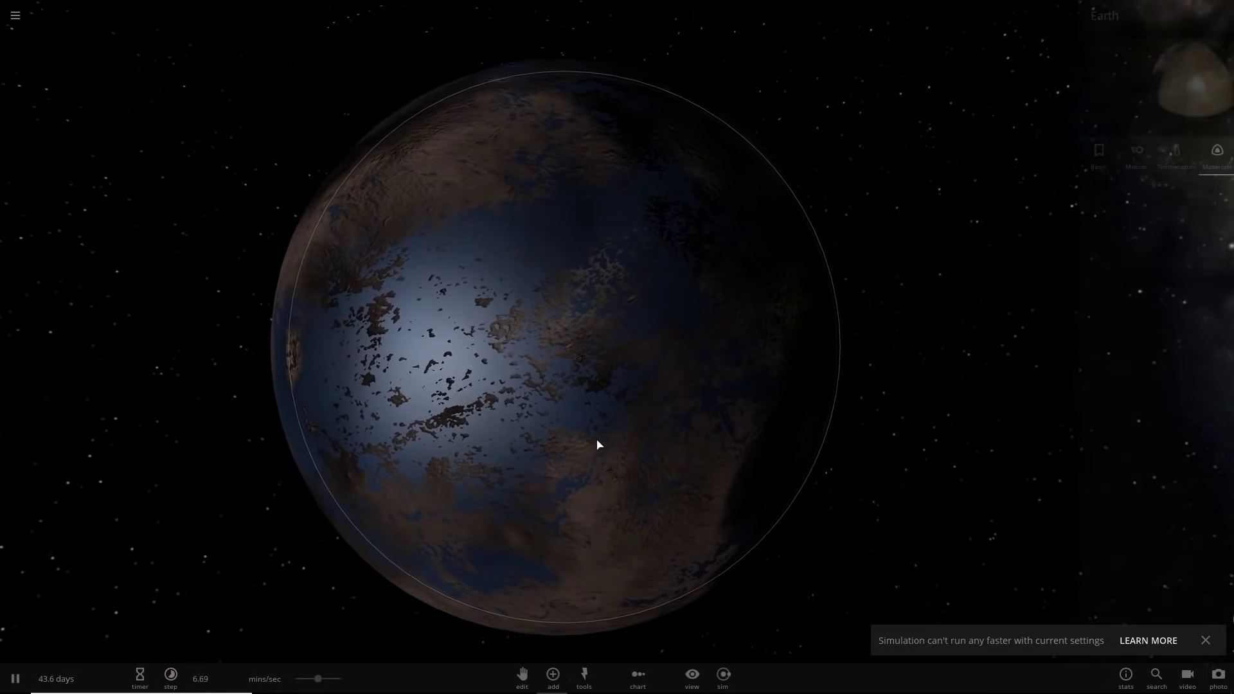
- Leave the finished Earth and start a new, empty simulation
drag(597, 443, 780, 383)
scroll(668, 388, down, 5)
drag(485, 424, 339, 294)
scroll(340, 294, down, 5)
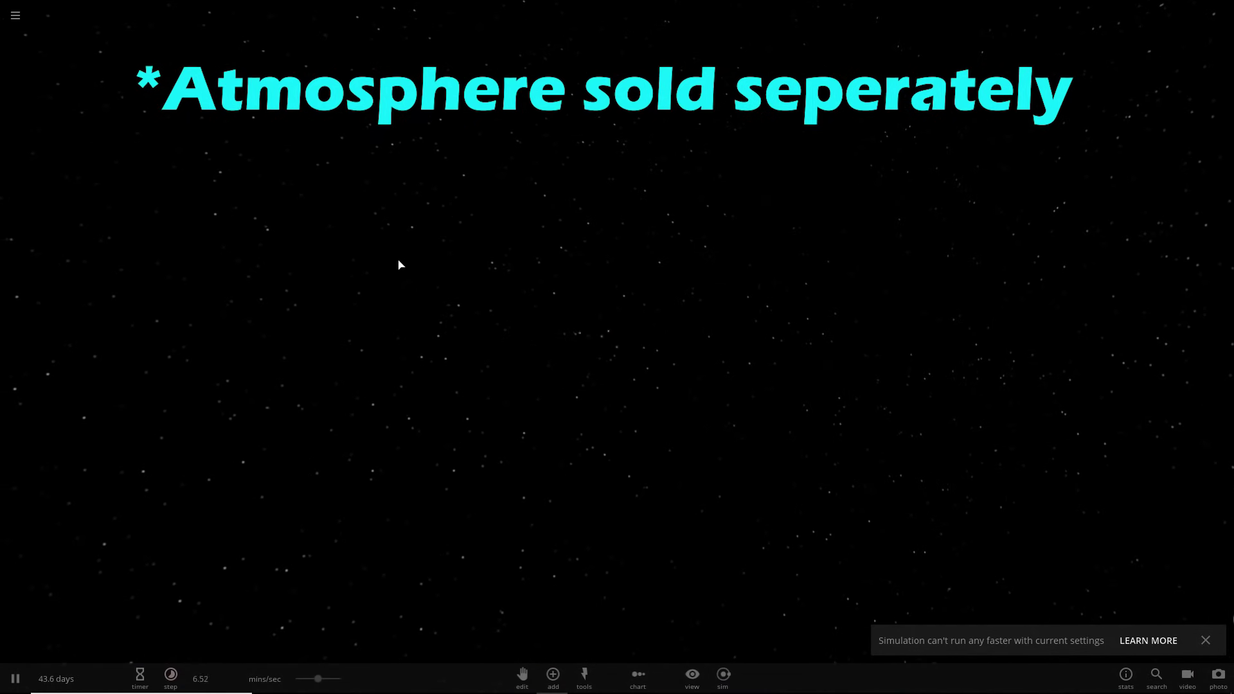
drag(544, 576, 557, 3)
click(20, 23)
click(79, 127)
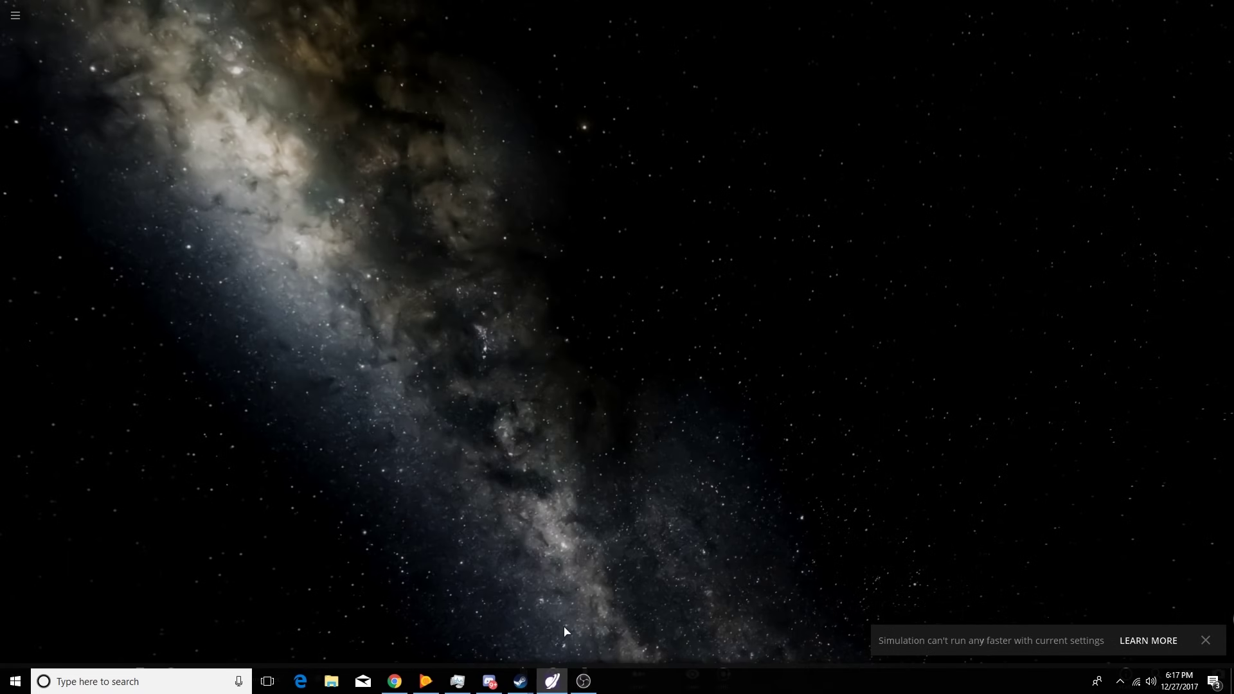
- Place the Sun in the middle of the empty simulation
click(540, 678)
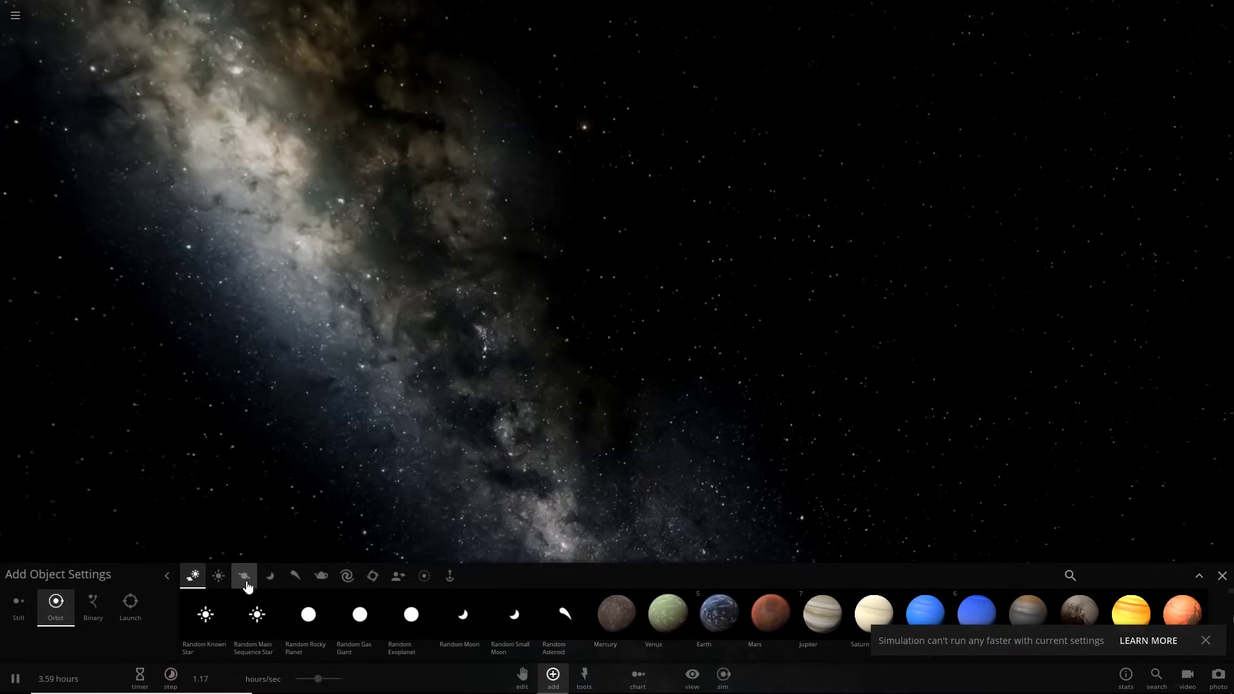
click(218, 575)
click(311, 619)
click(617, 327)
scroll(781, 417, down, 5)
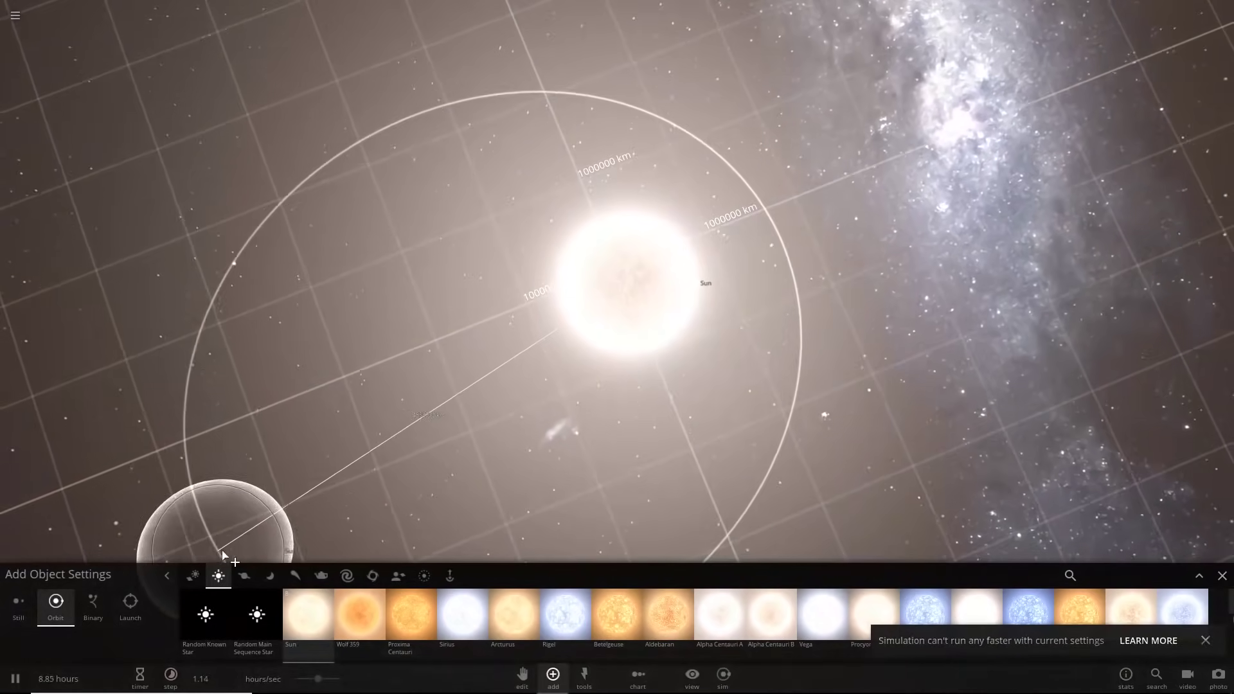
- Add Mercury and Venus in orbits around the Sun, with Venus outside Mercury
click(244, 575)
scroll(411, 450, down, 5)
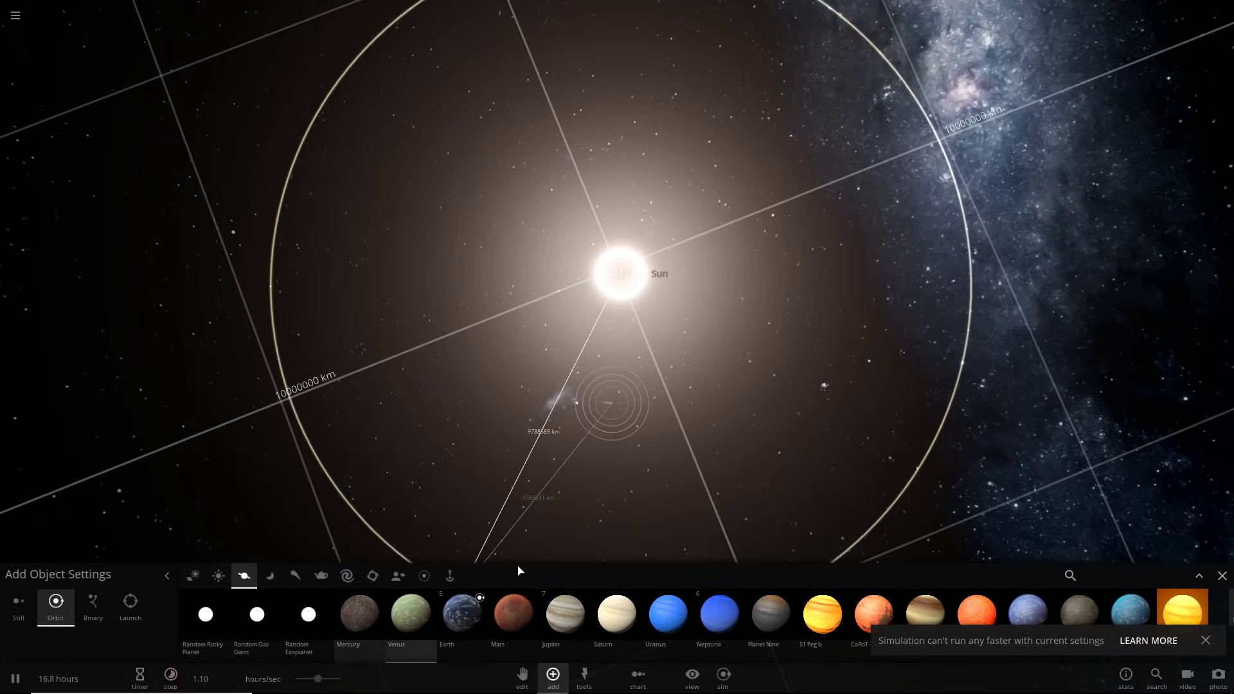
click(609, 540)
scroll(584, 553, down, 3)
- Add Earth in orbit about 13.8 million km from the Sun and Mars at about 25.8 million km
click(462, 612)
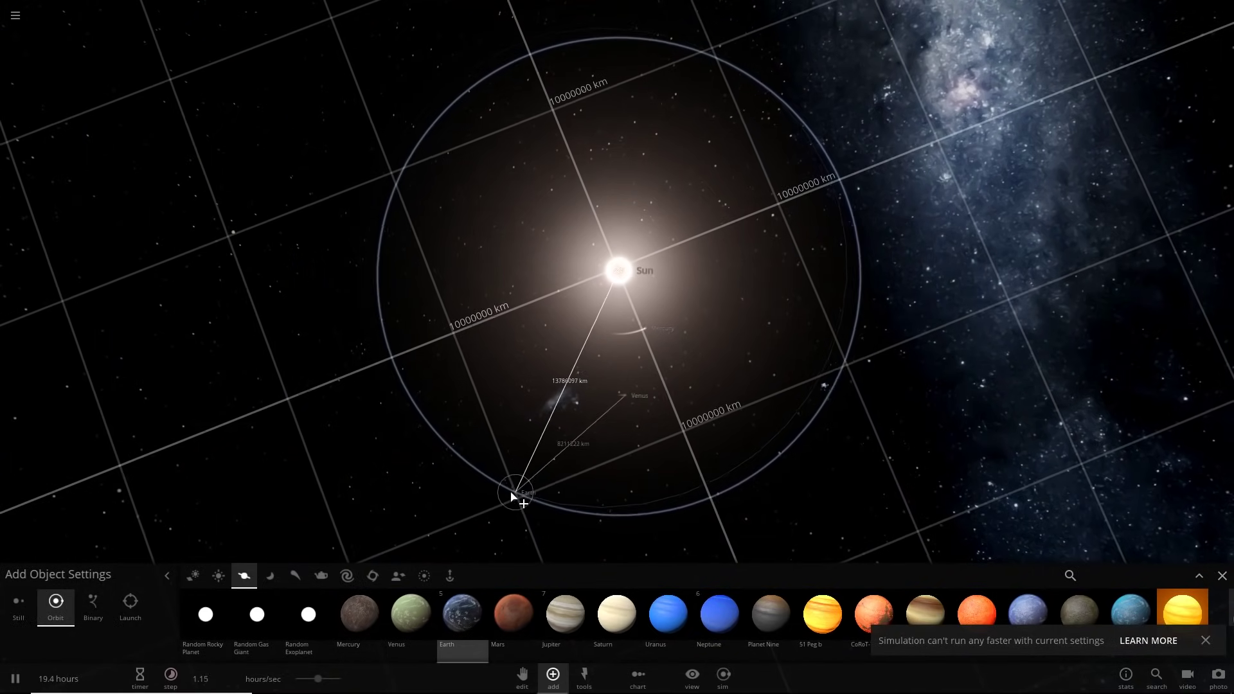
click(511, 492)
scroll(559, 538, down, 4)
click(508, 621)
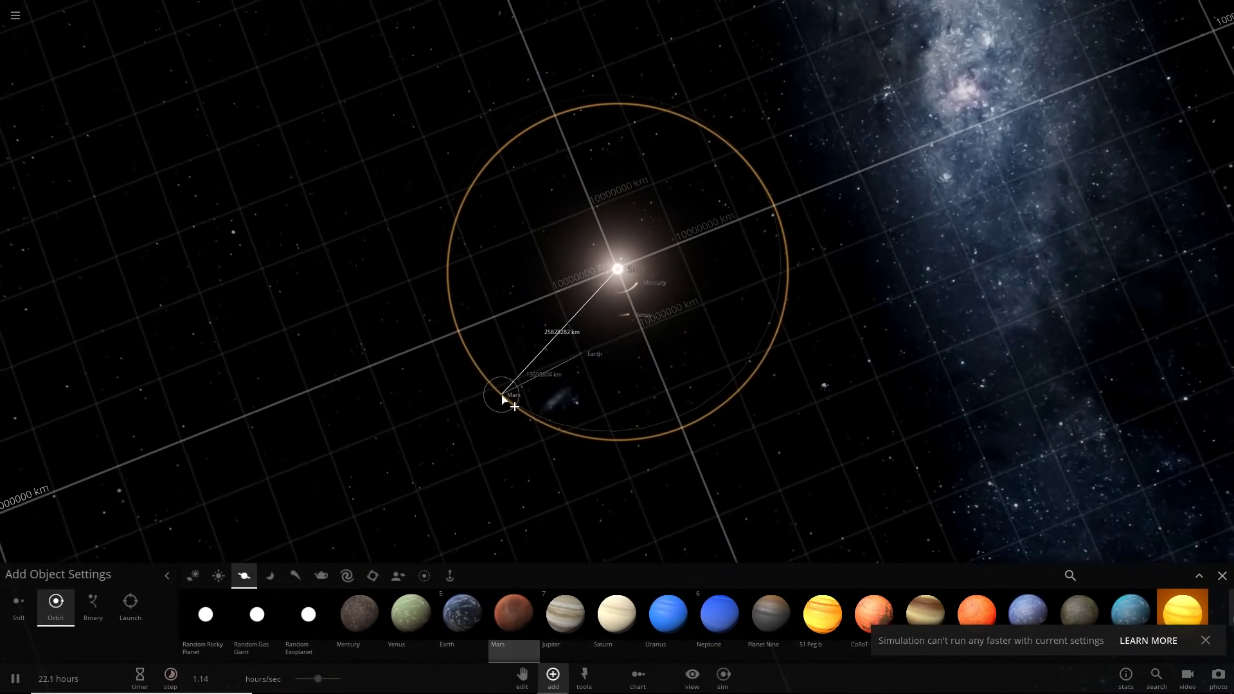
click(502, 395)
scroll(435, 286, down, 3)
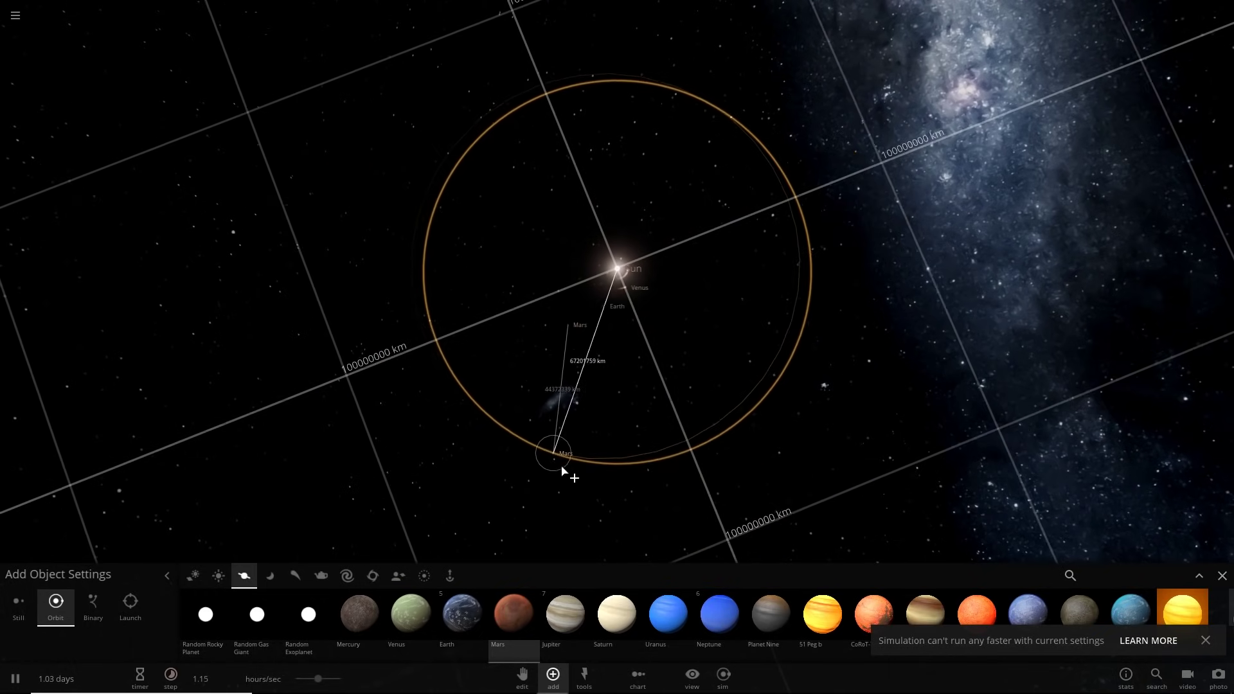
- Add Jupiter and Saturn in orbits around the Sun beyond Mars
click(562, 613)
click(437, 385)
click(283, 248)
scroll(482, 360, down, 3)
- Add Uranus and Neptune in orbits around the Sun beyond Saturn and finish adding objects
click(658, 611)
click(479, 119)
click(719, 614)
scroll(723, 285, down, 3)
click(666, 169)
right_drag(829, 262, 636, 171)
scroll(649, 179, up, 10)
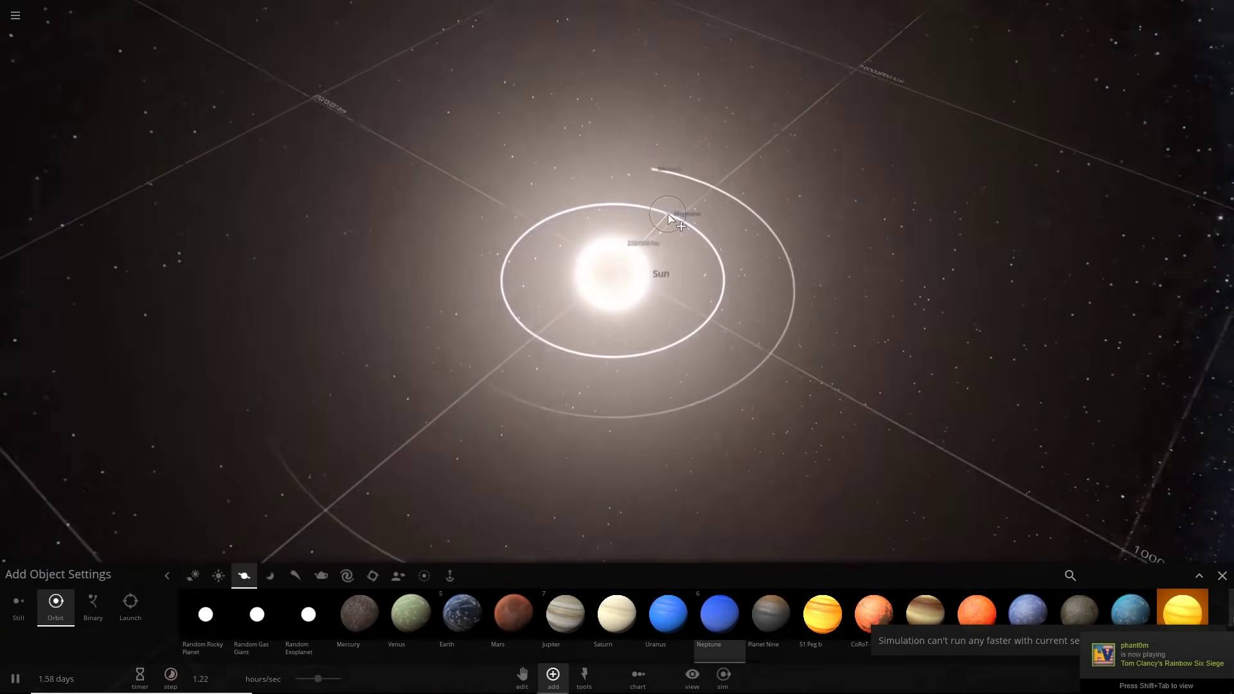
scroll(668, 216, up, 3)
key(Escape)
- Dismiss the simulation speed notice and speed up the simulation to about 2 days/sec to watch the planets orbit
right_drag(919, 325, 635, 201)
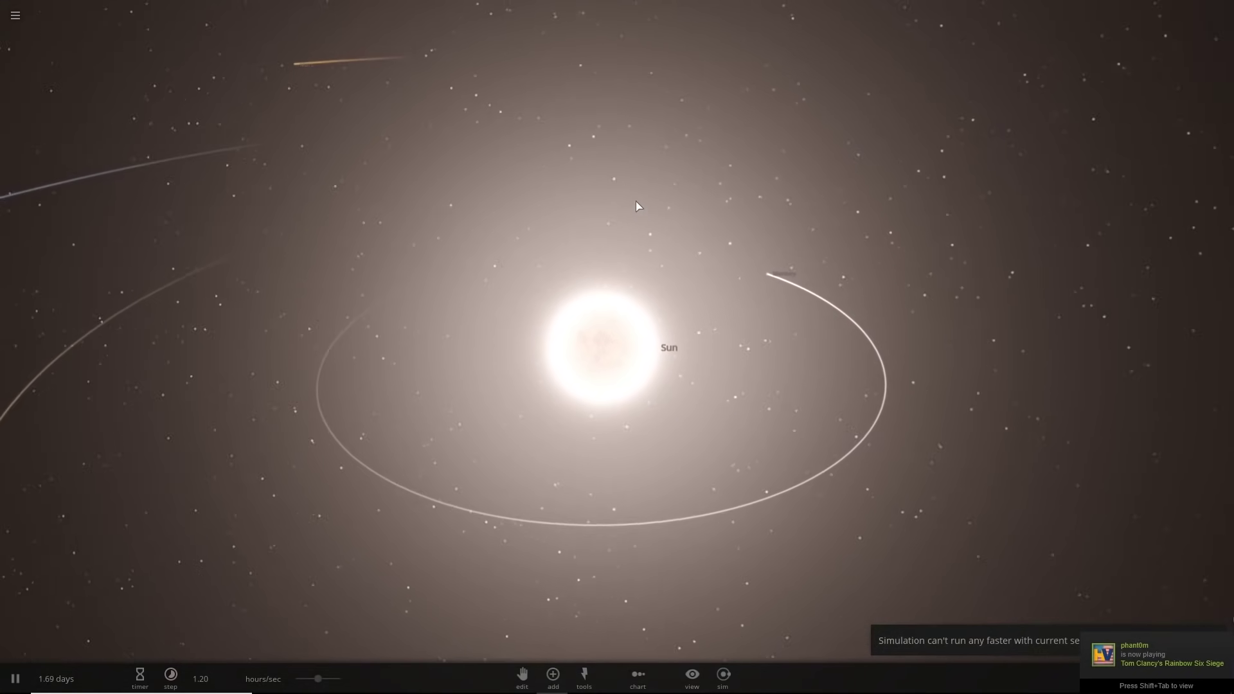
scroll(637, 202, down, 5)
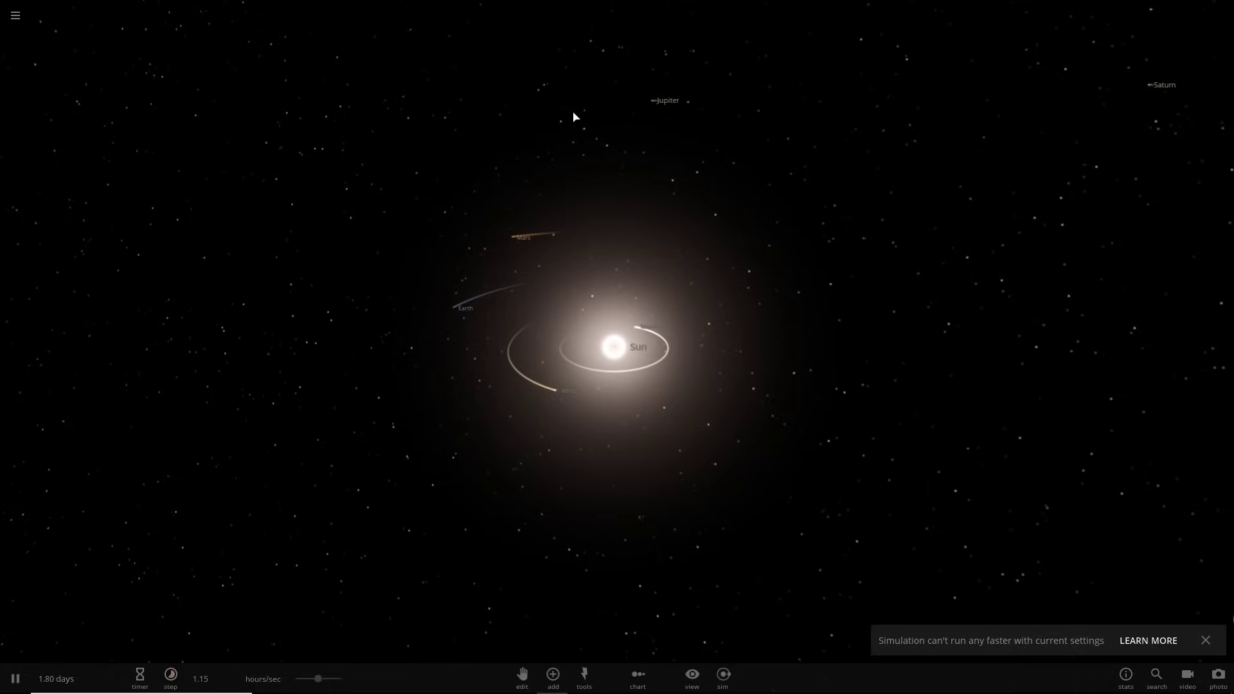
right_drag(743, 328, 936, 386)
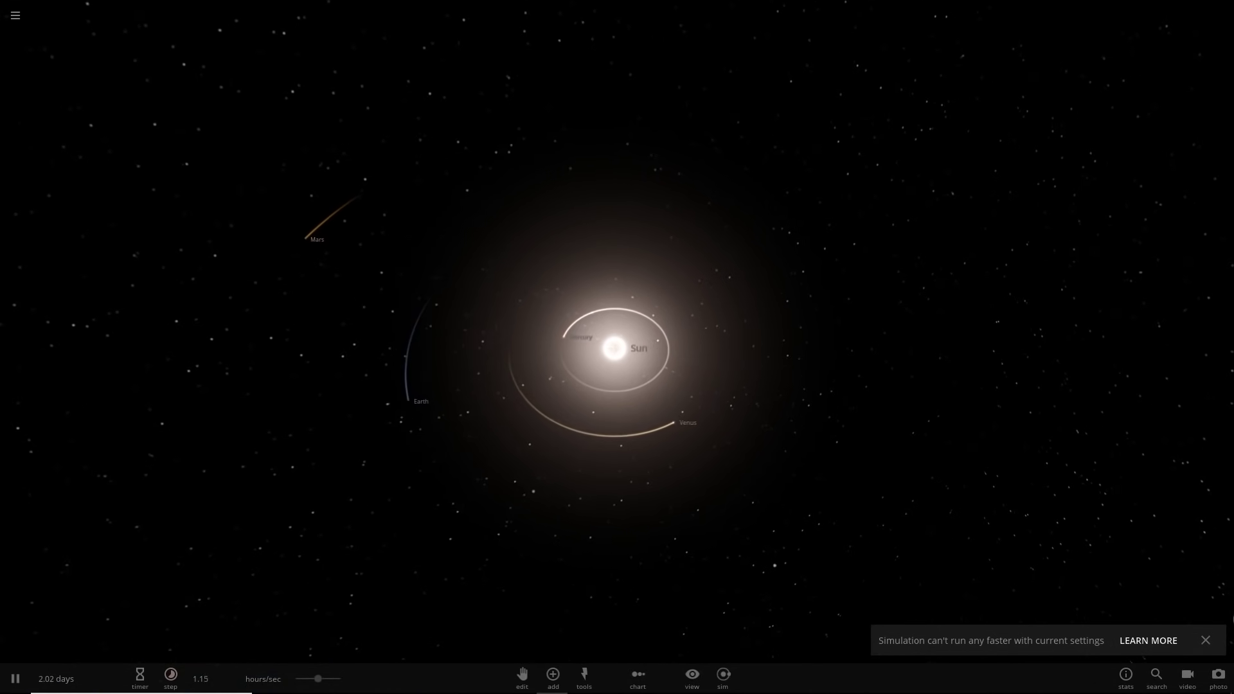
click(1205, 640)
scroll(777, 399, down, 5)
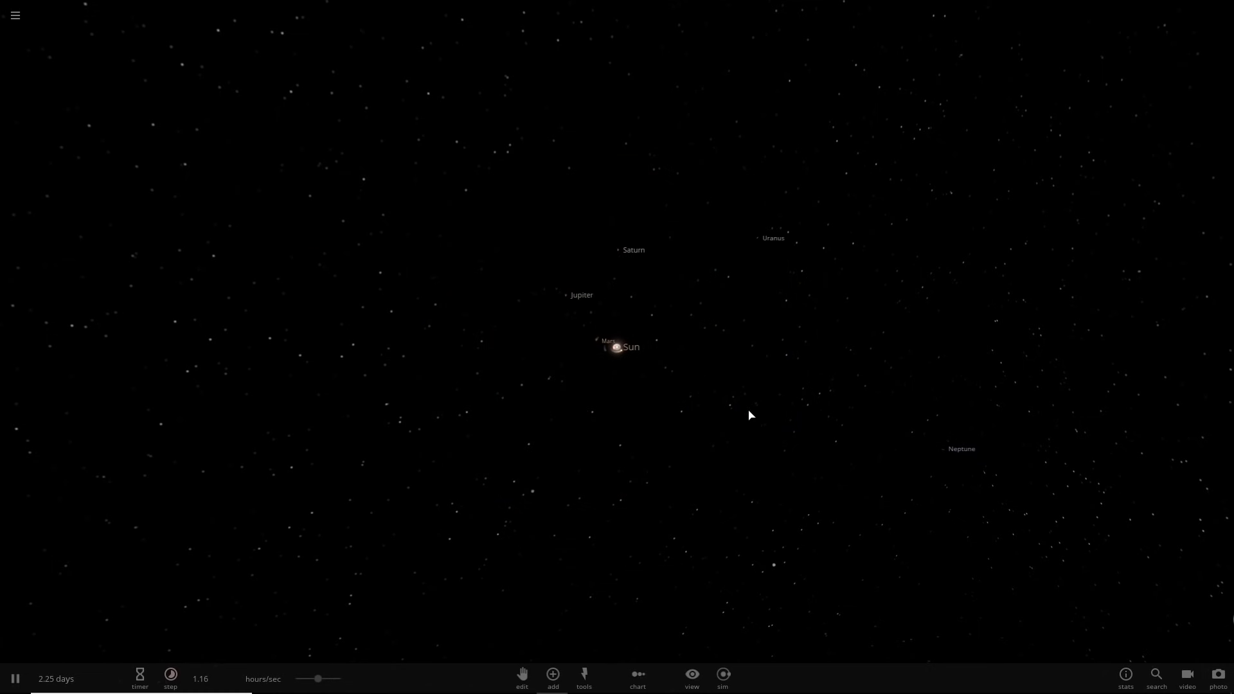
key(period)
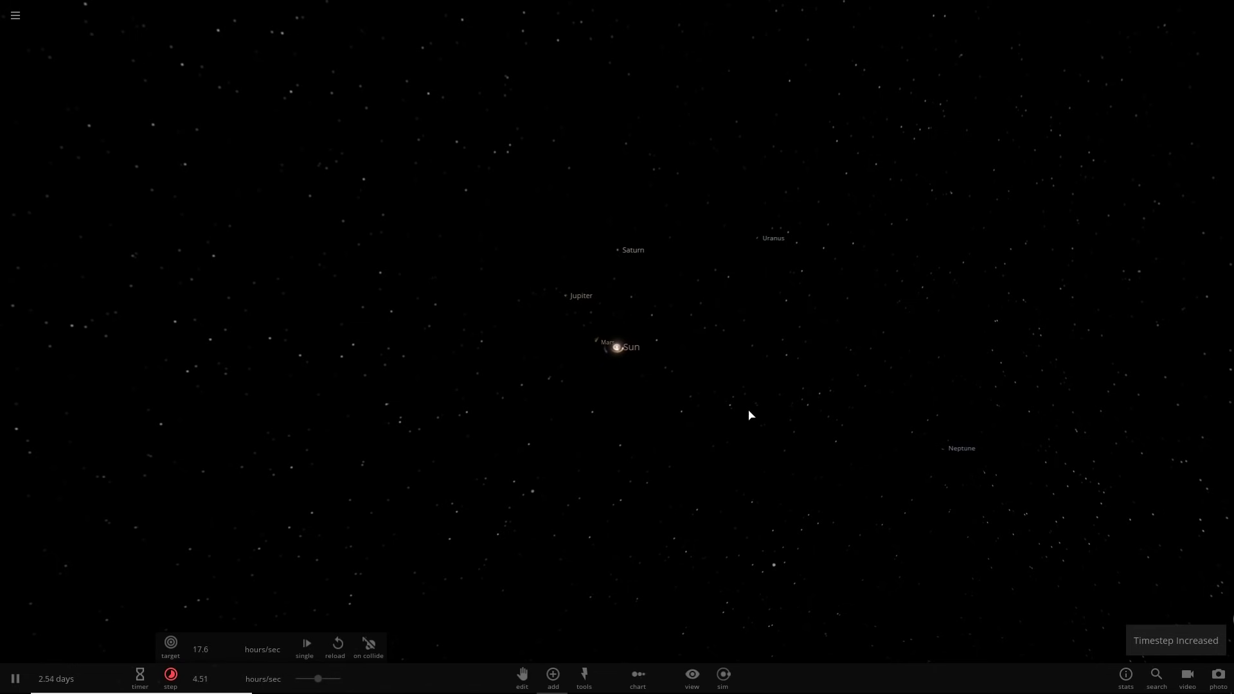
scroll(745, 421, up, 3)
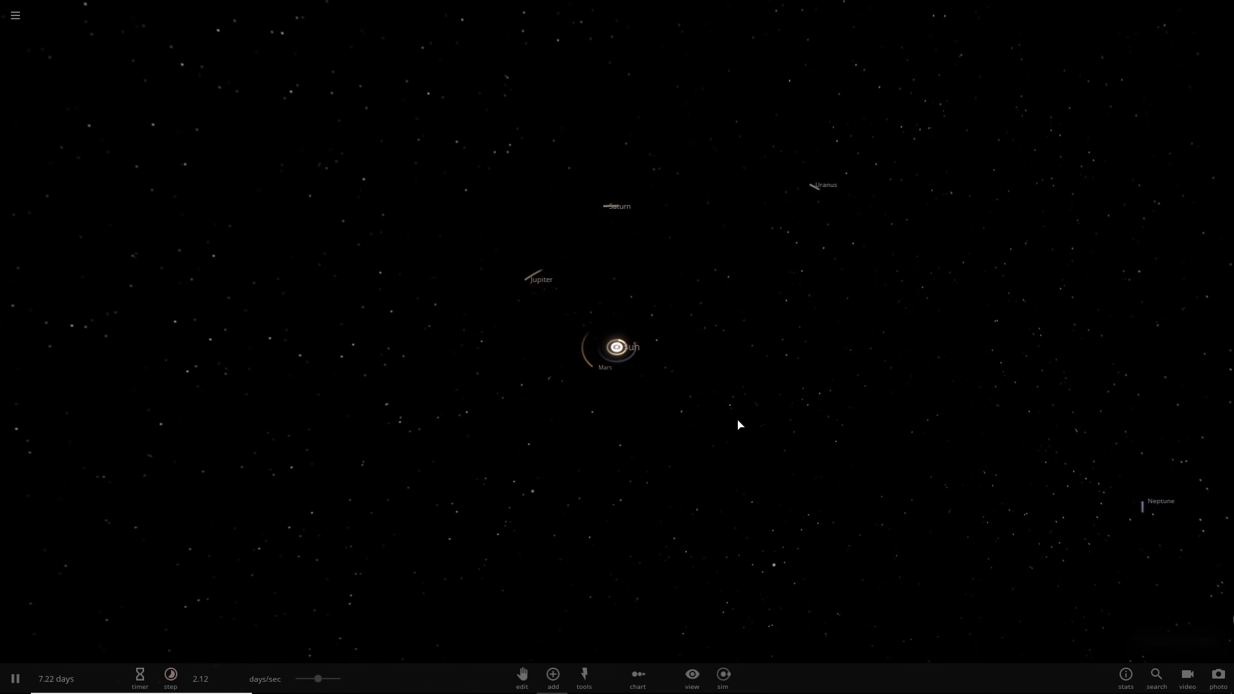